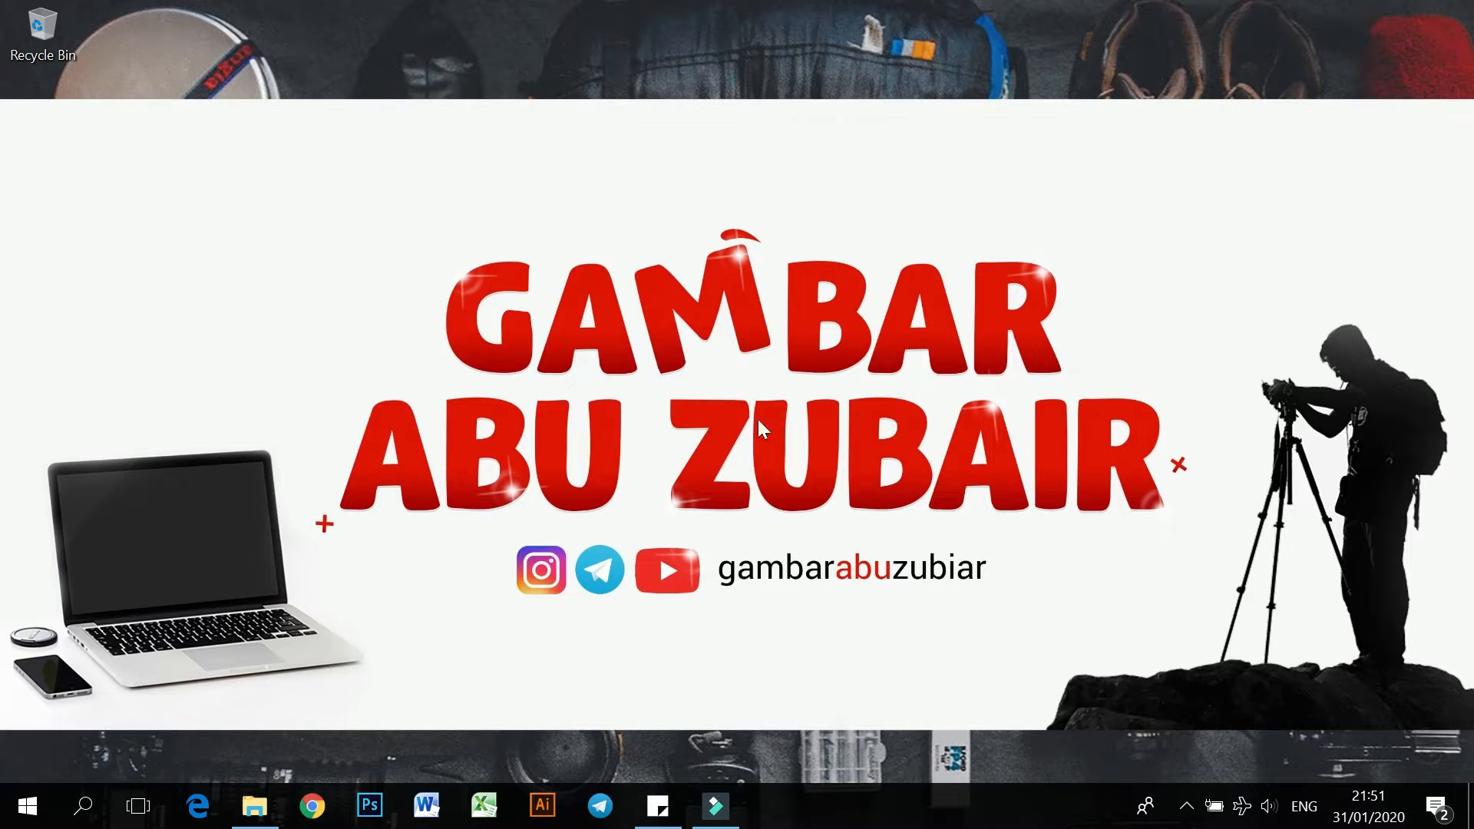
Open Adobe Photoshop
left_click(954, 533)
left_click(368, 806)
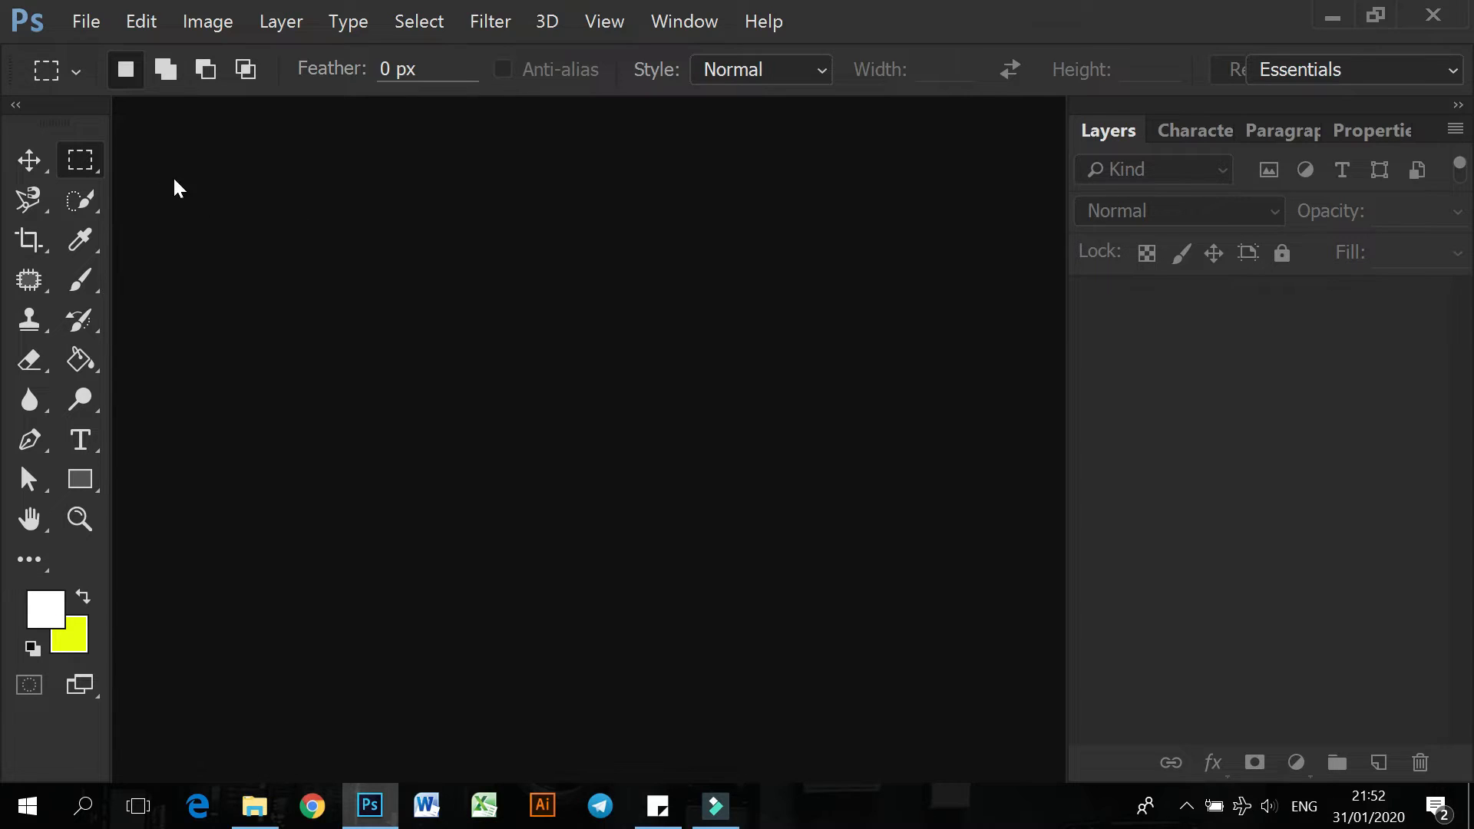
Float the tools panel over the workspace and dock it back along the edge
left_click_drag(55, 126, 407, 166)
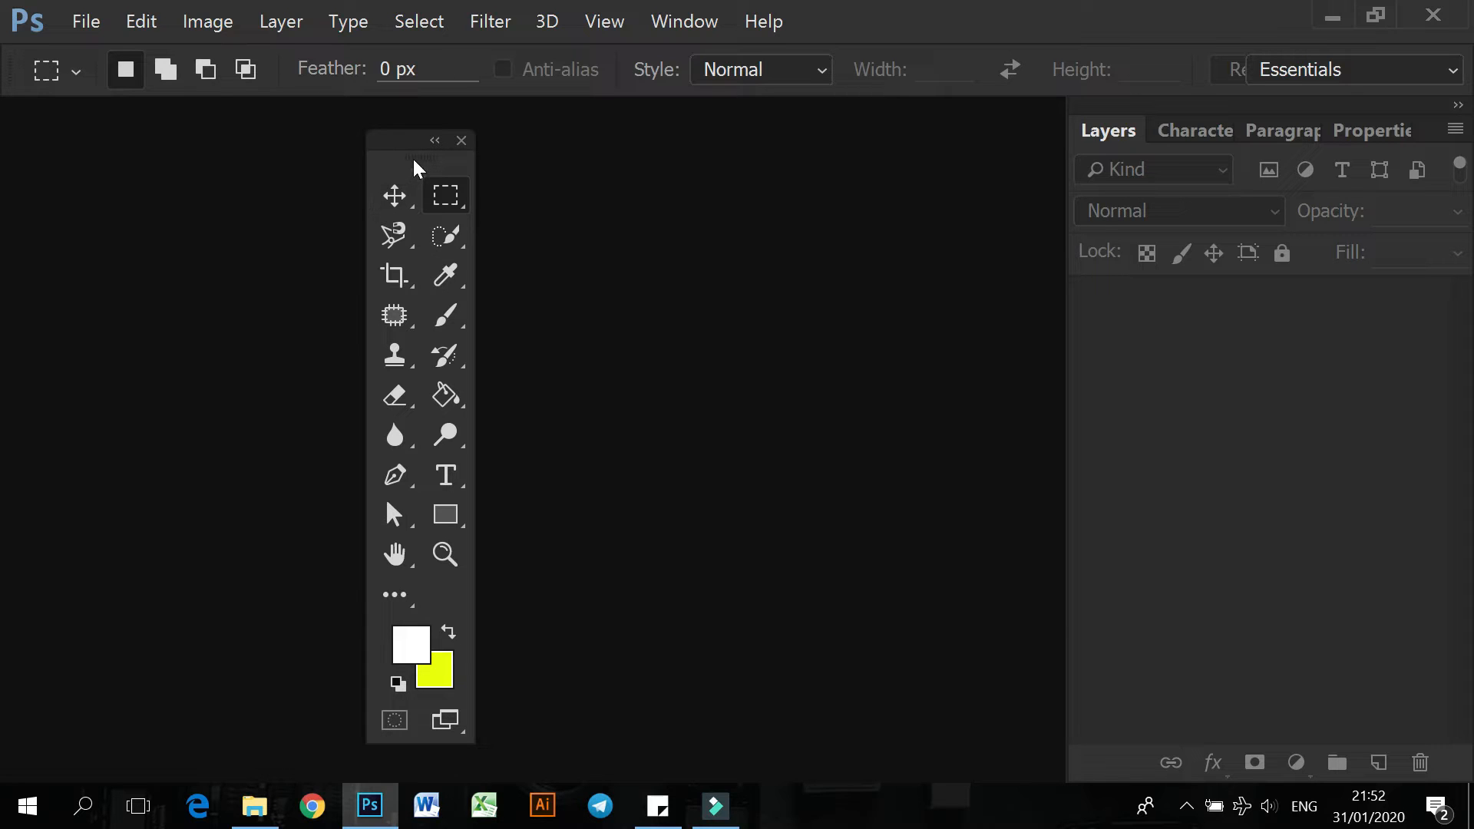
left_click_drag(415, 160, 344, 158)
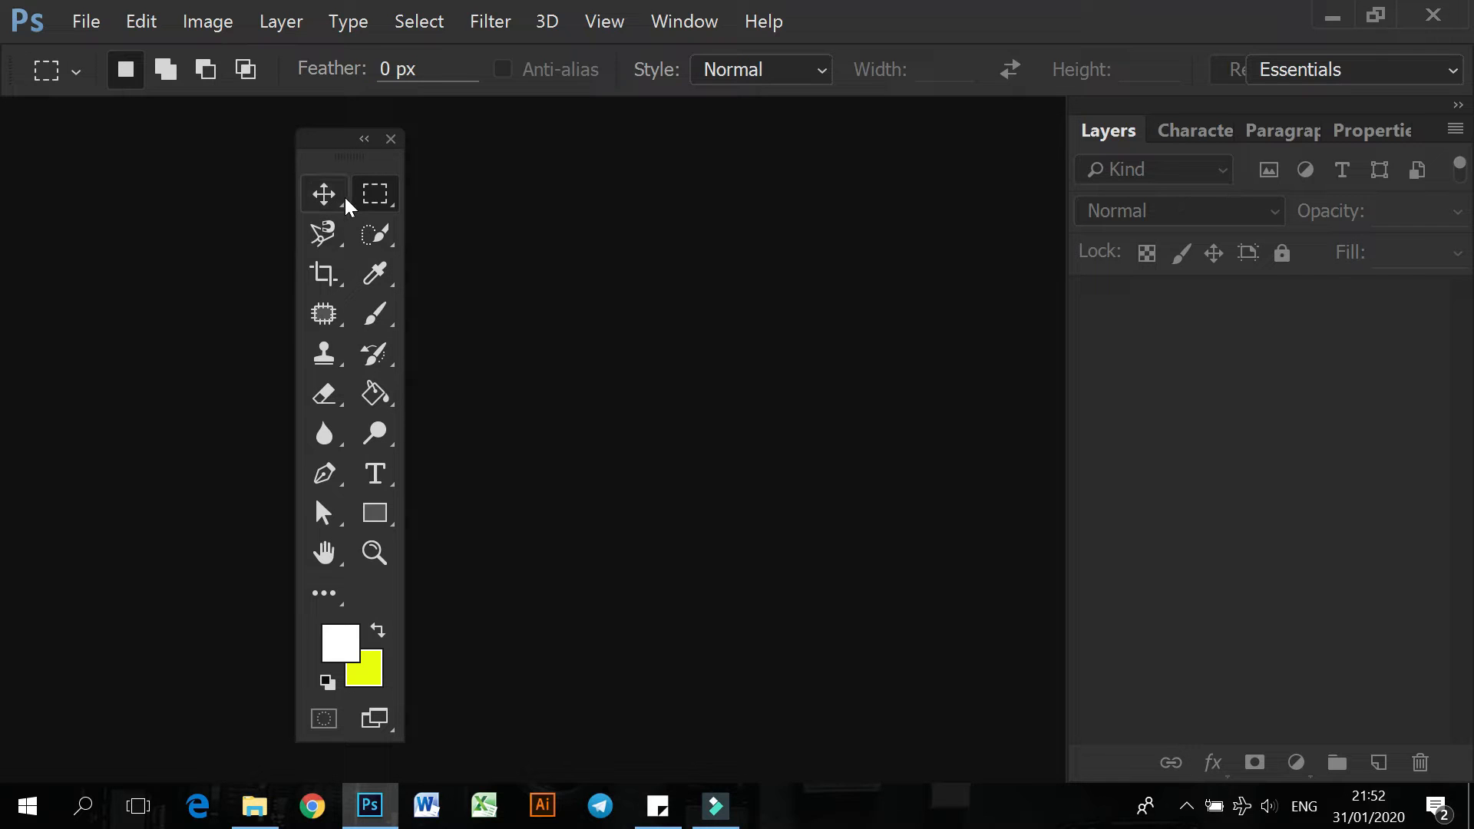
left_click_drag(344, 159, 23, 160)
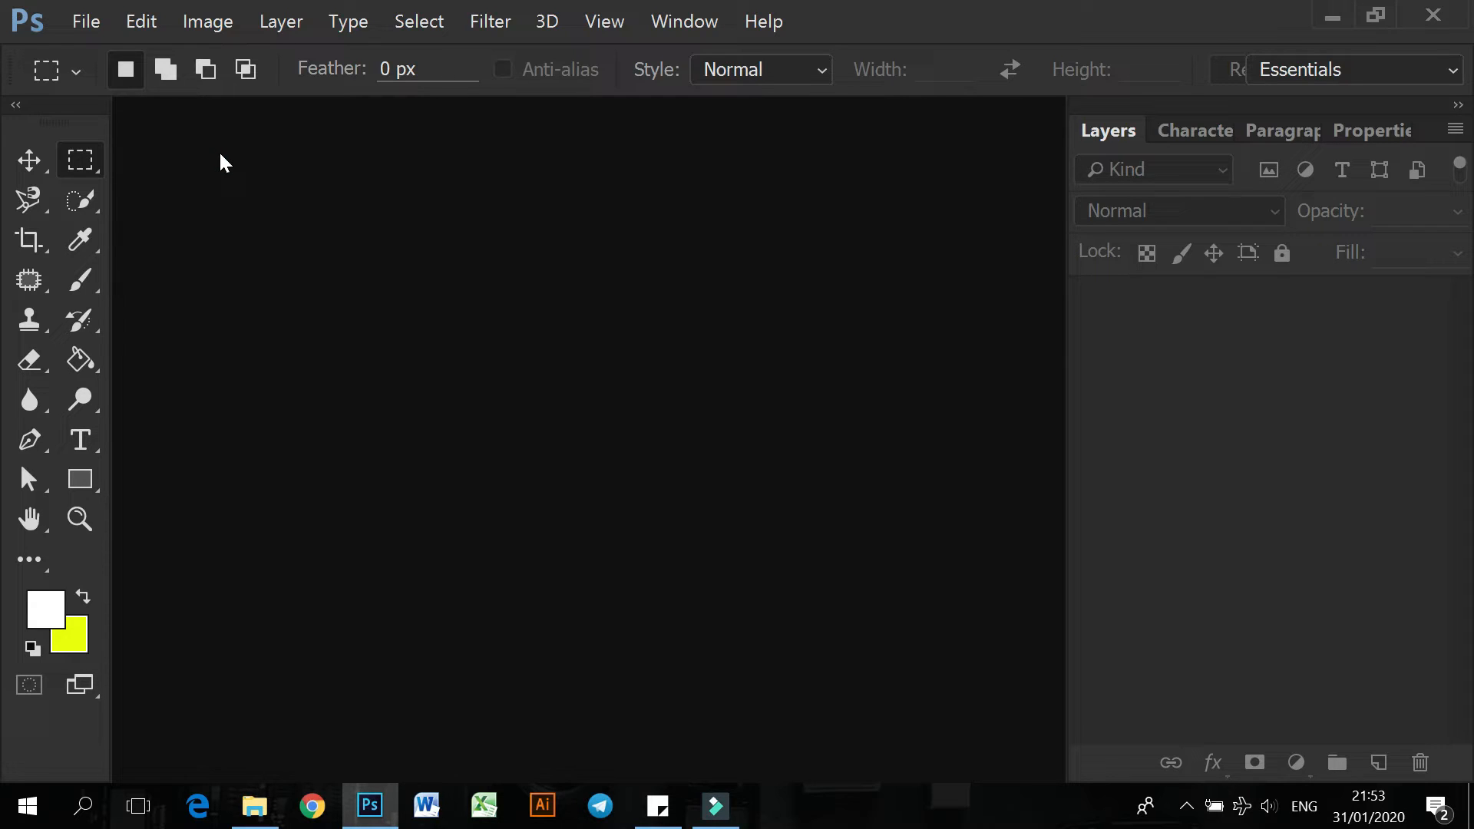
Start a new document and name it "Materi Latihan 3"
left_click(85, 20)
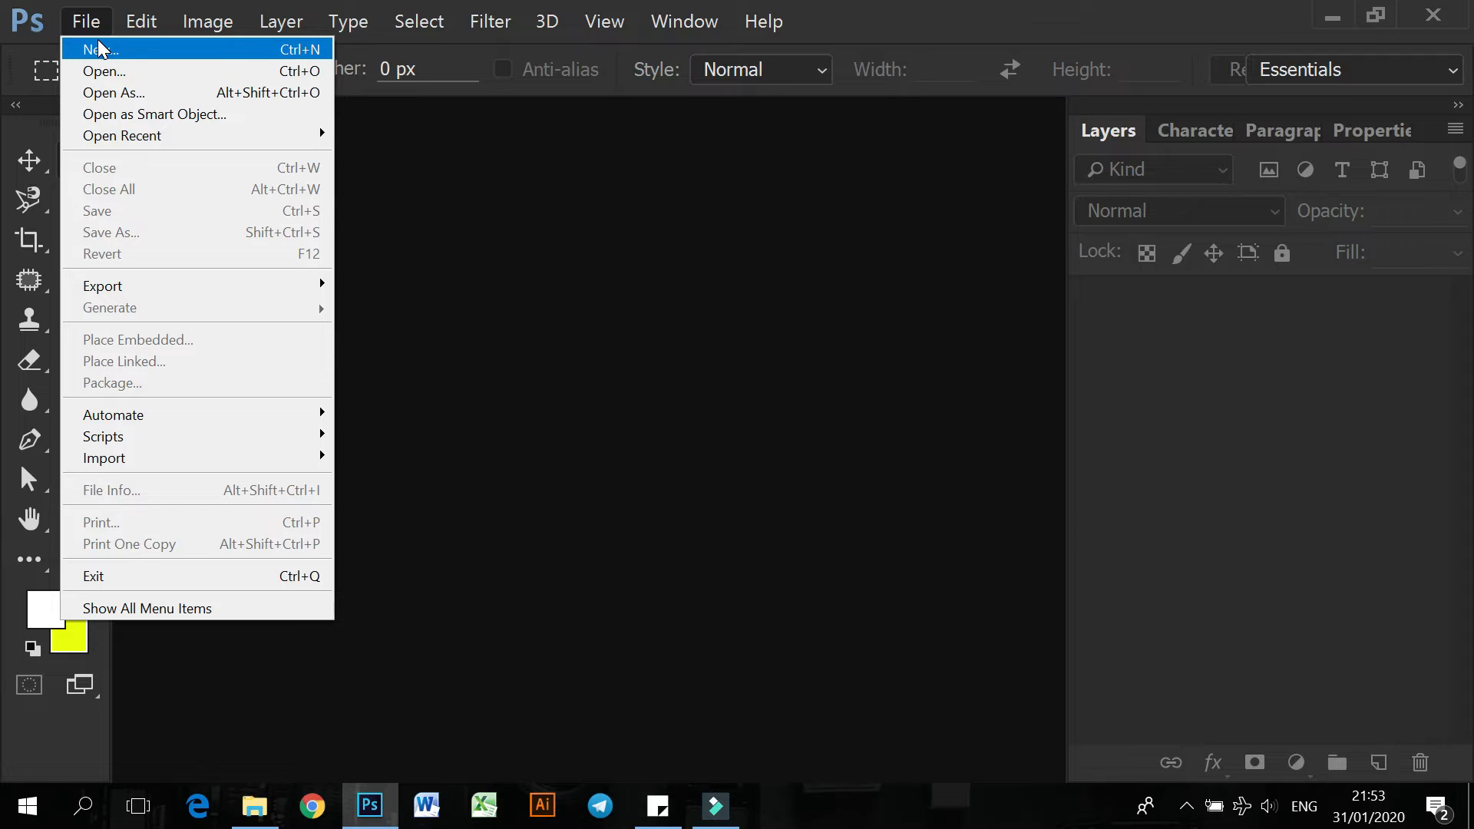
left_click(98, 46)
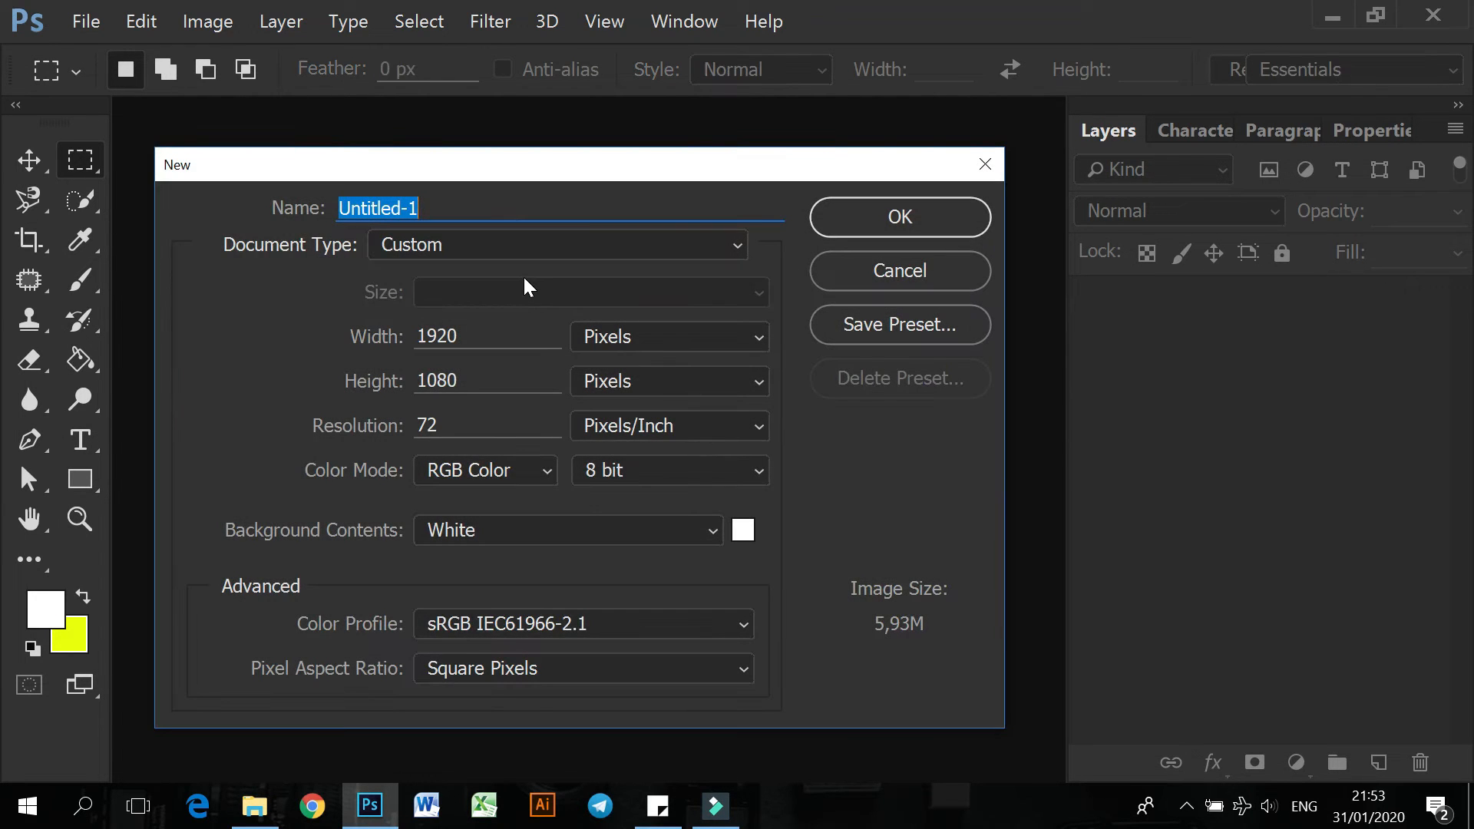
left_click_drag(547, 162, 557, 159)
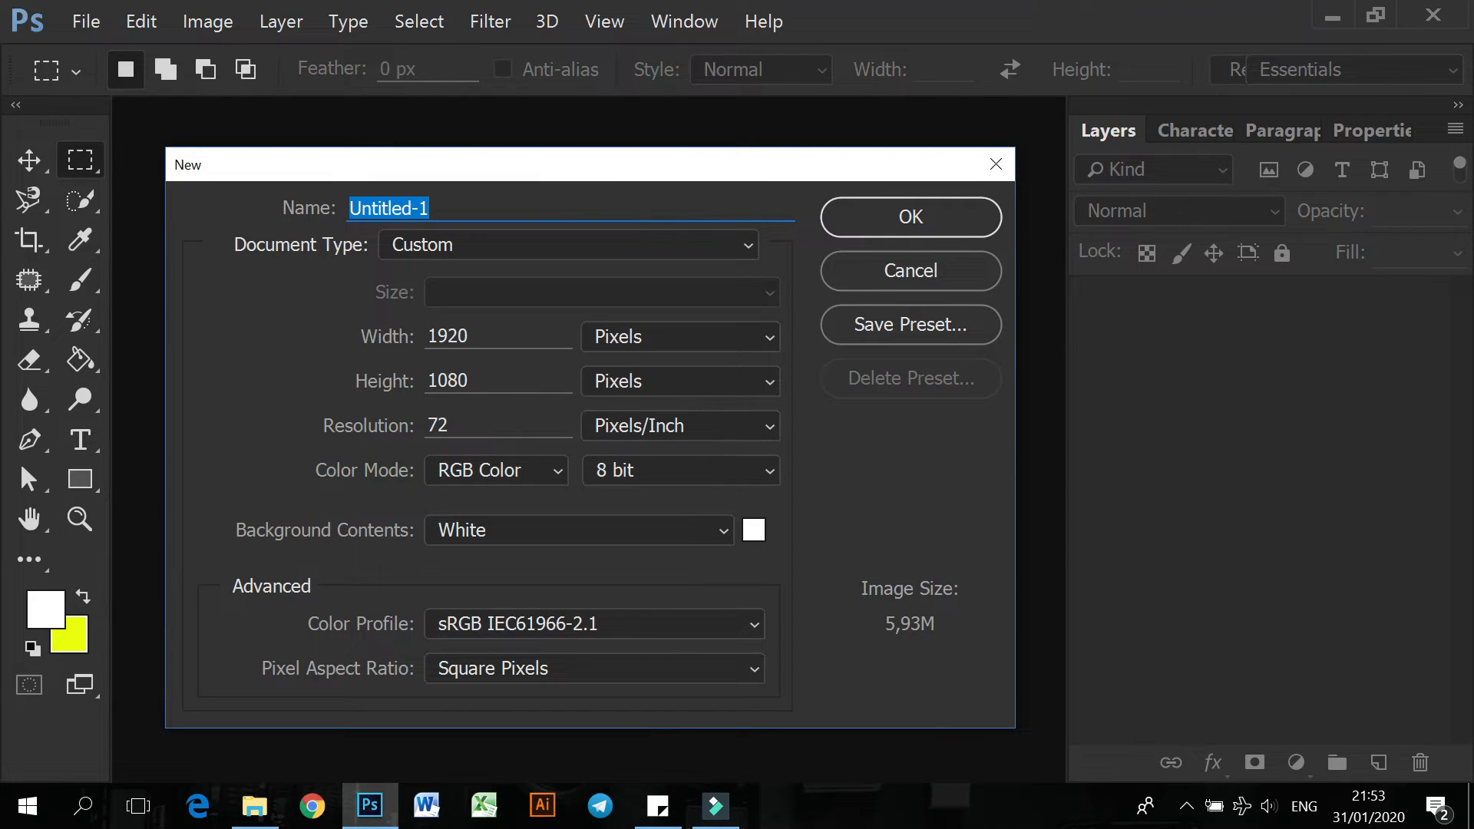
left_click(537, 204)
key("ctrl+a")
type("Materi")
left_click(461, 204)
type("Latihan 3")
Set the new document's width and height to 10 centimeters each and its resolution to 300 pixels/inch
left_click(659, 337)
left_click(659, 415)
double_click(461, 337)
type("10")
double_click(483, 380)
type("10")
double_click(453, 424)
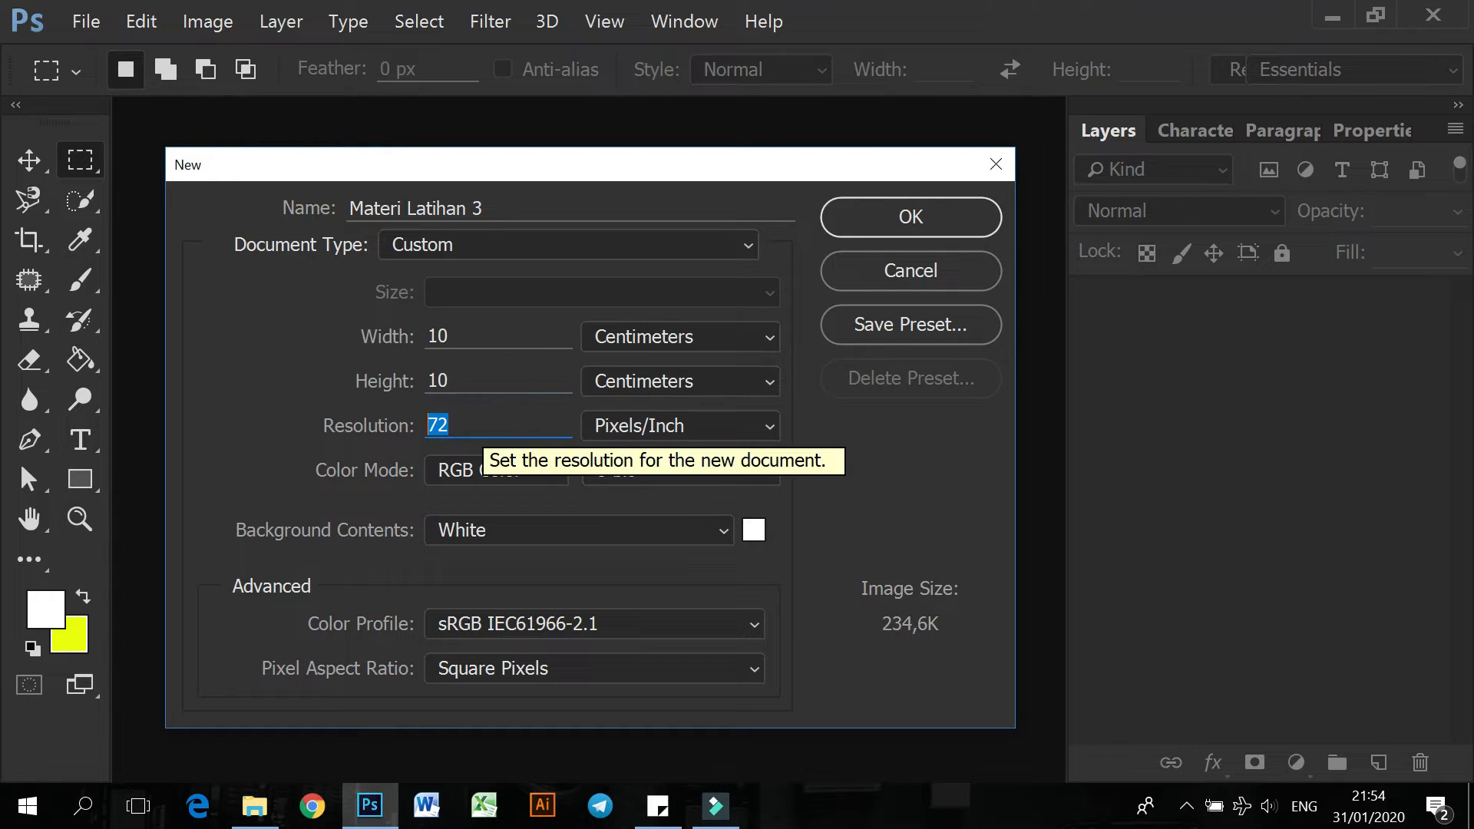
type("300")
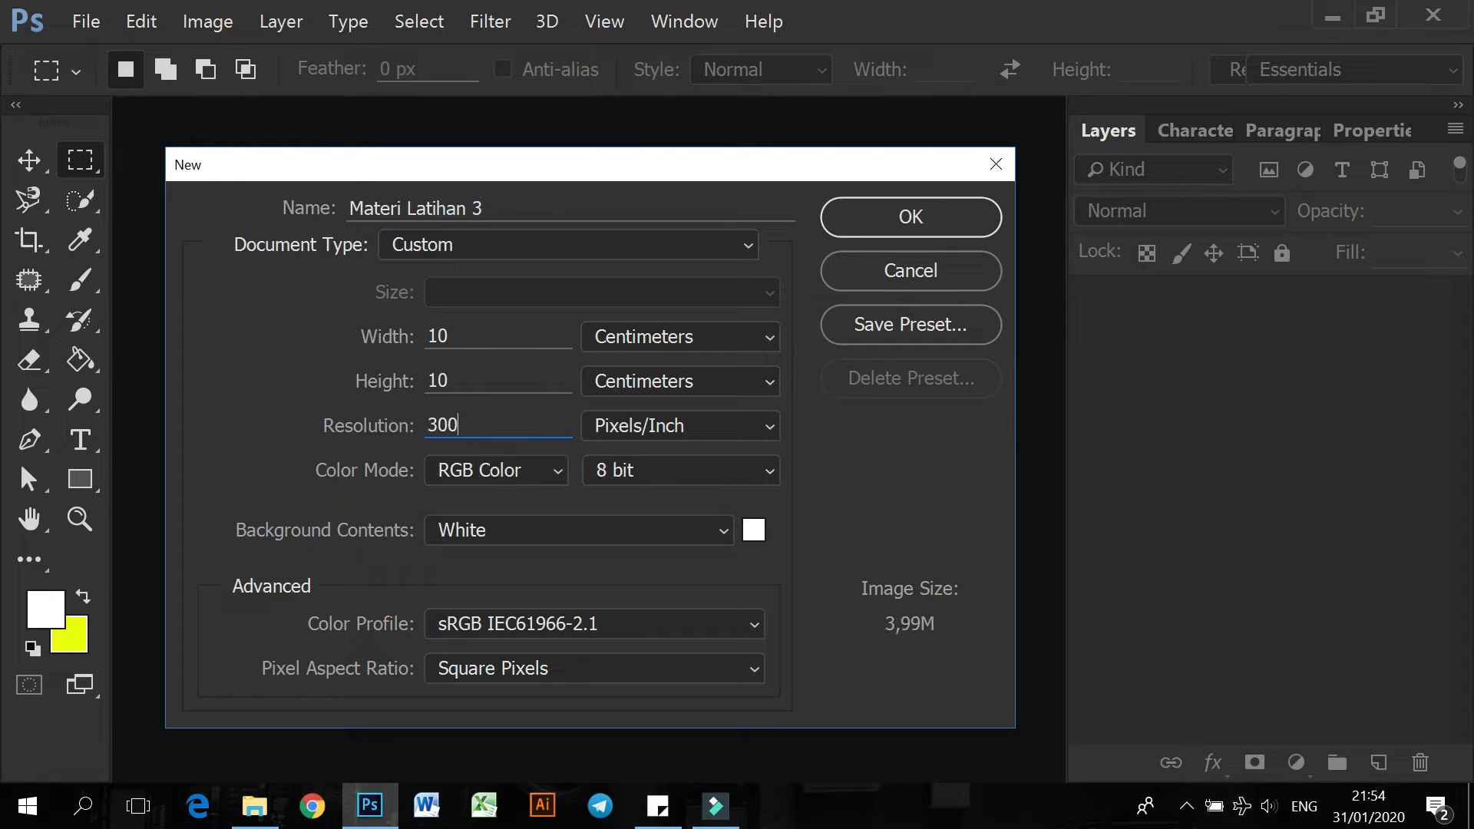
left_click(368, 422)
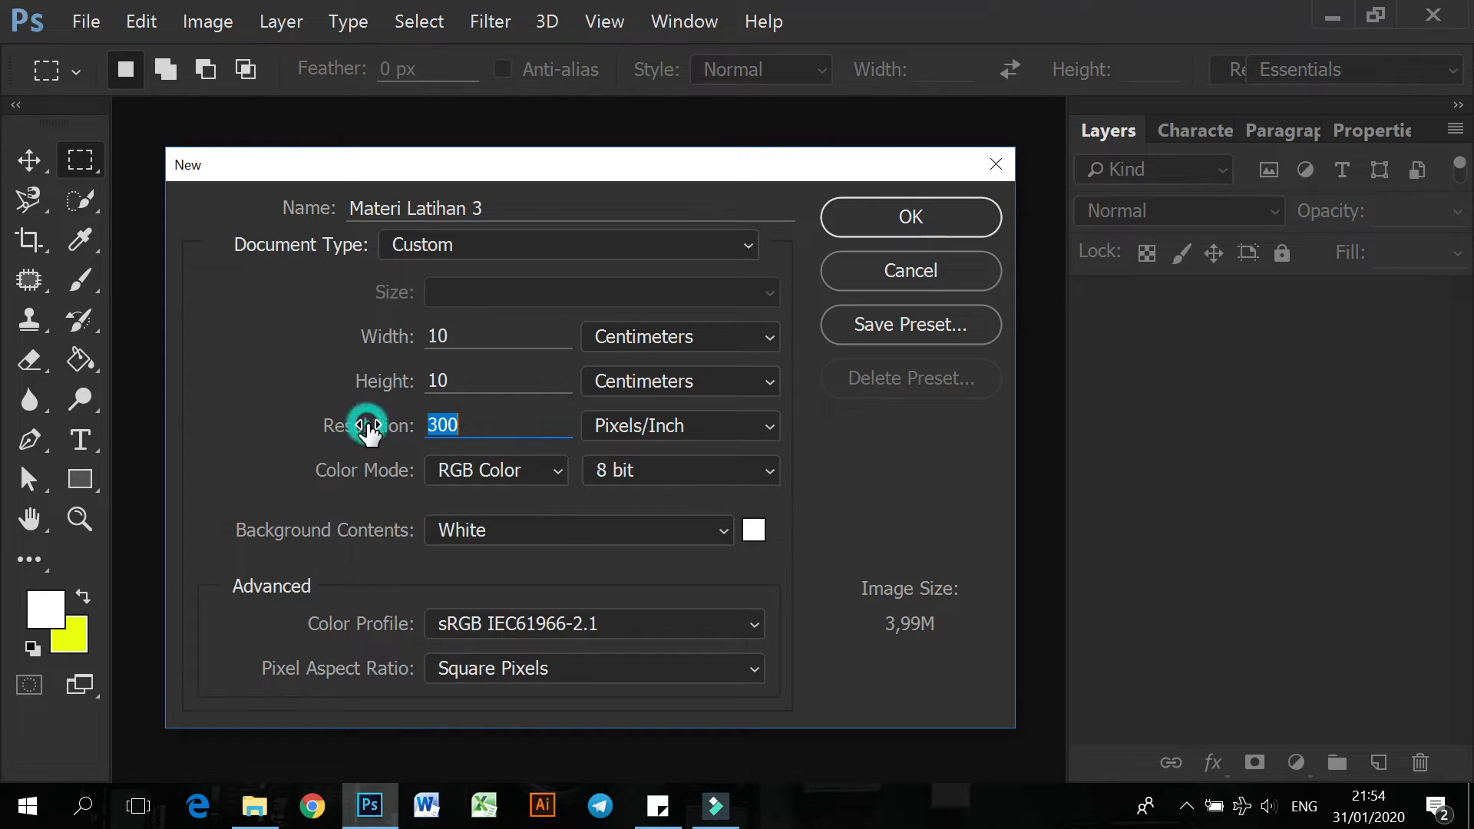
left_click(464, 424)
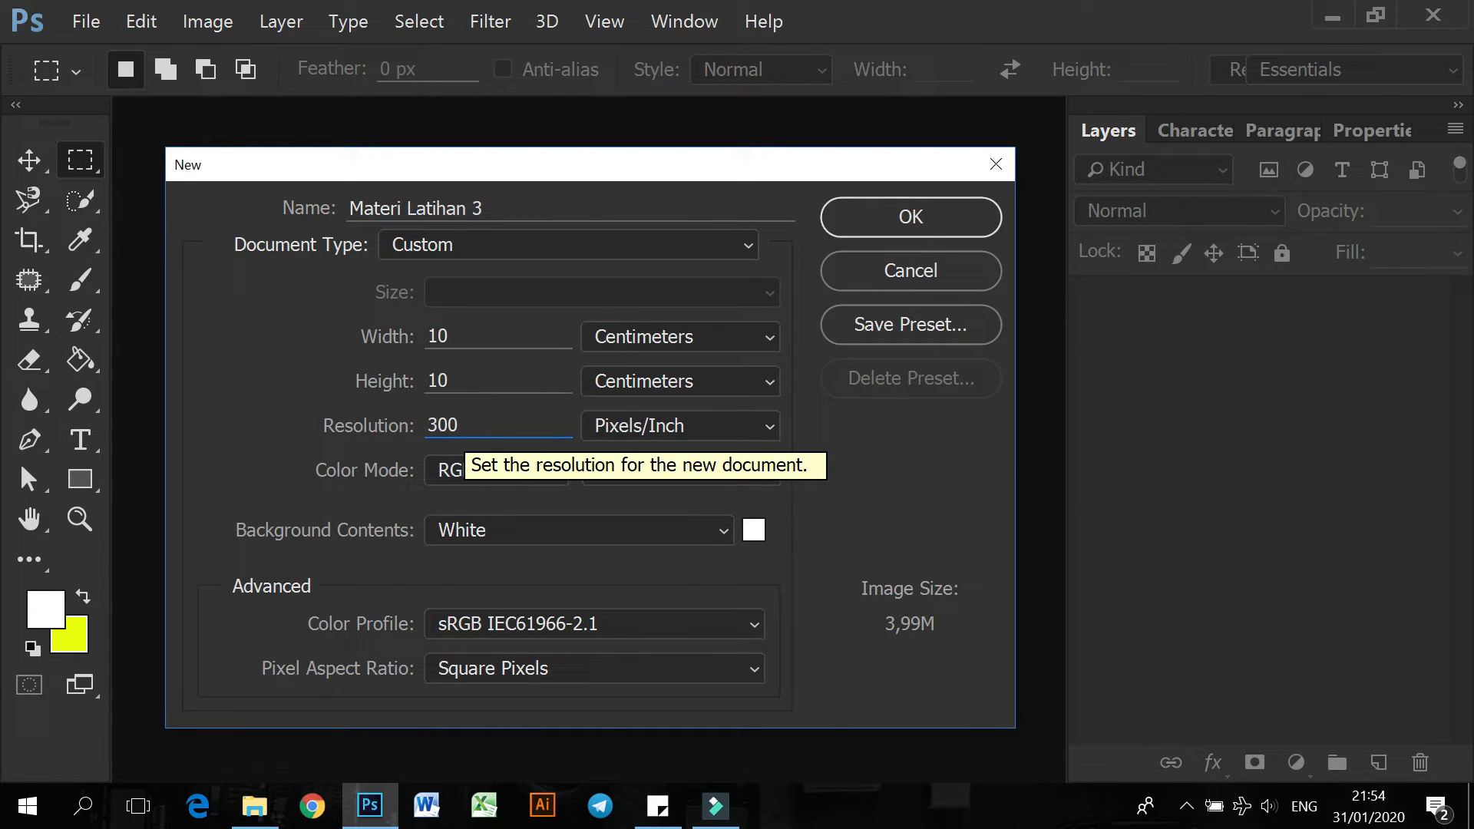
left_click(466, 422)
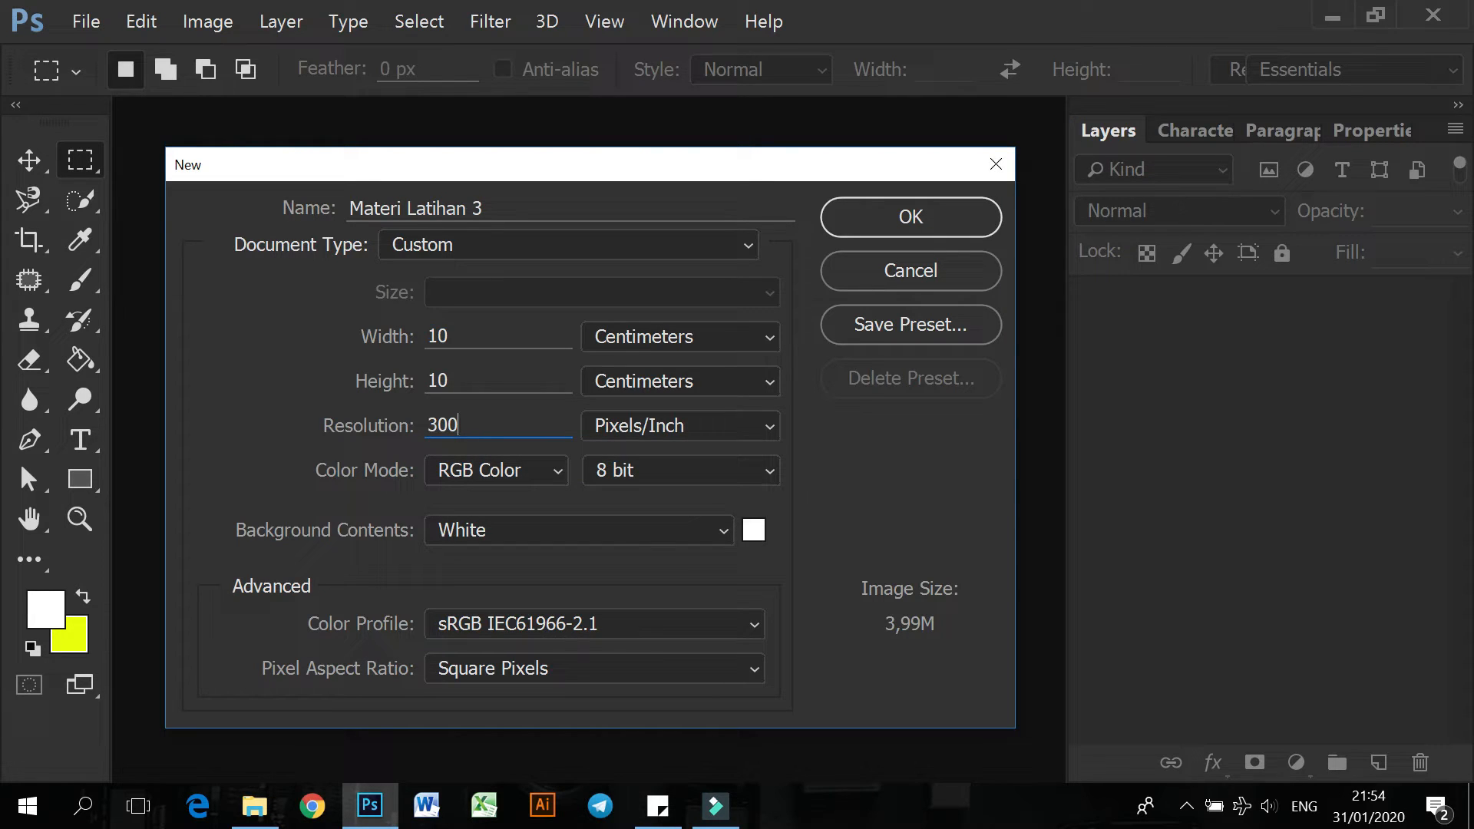
left_click(468, 419)
left_click(468, 421)
left_click(462, 421)
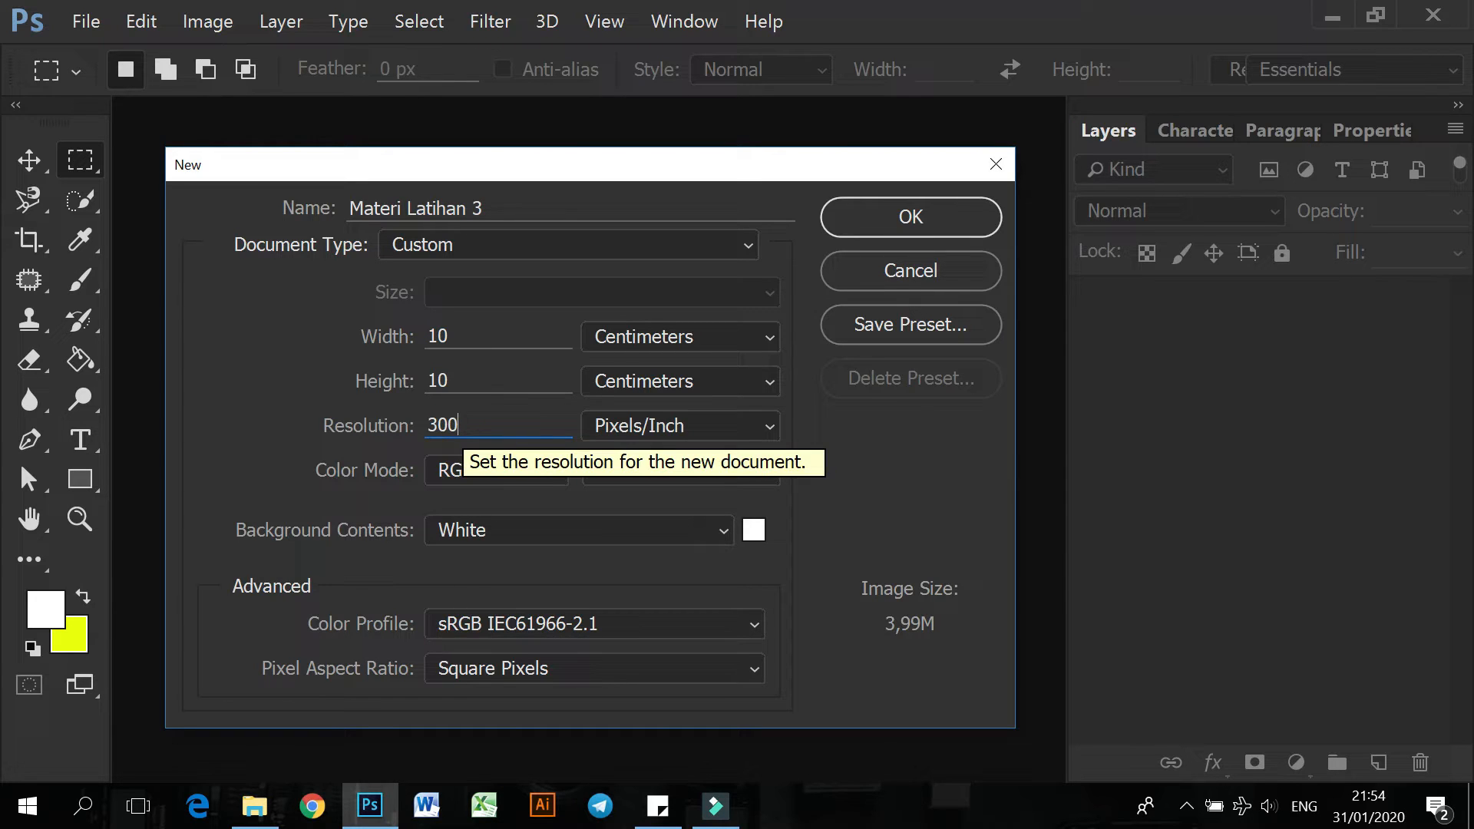
left_click(460, 418)
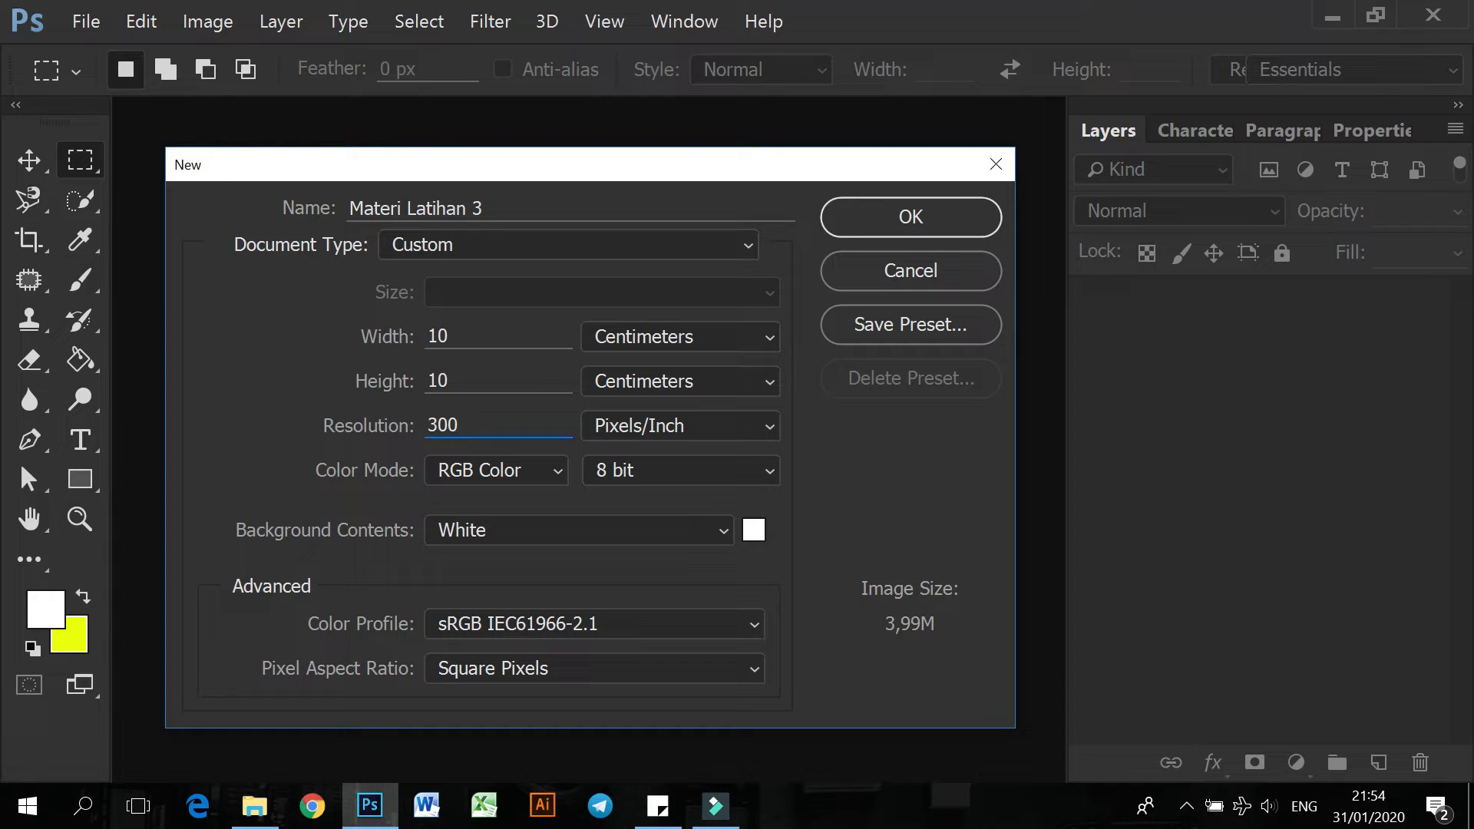
Try a resolution of 72 pixels/inch for the new document and restore it to 300
double_click(461, 420)
type("72")
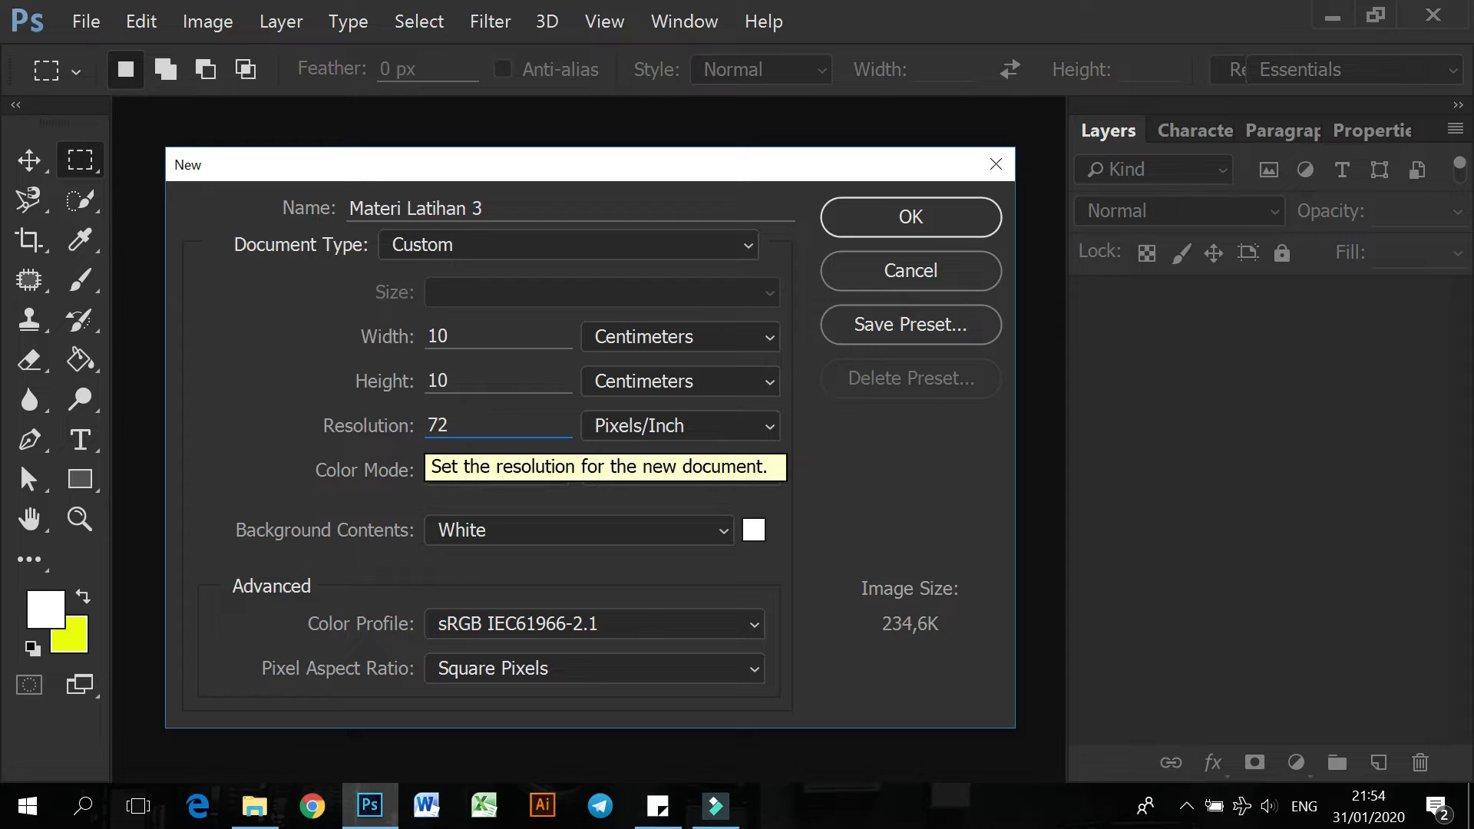
double_click(440, 421)
type("300")
left_click(497, 423)
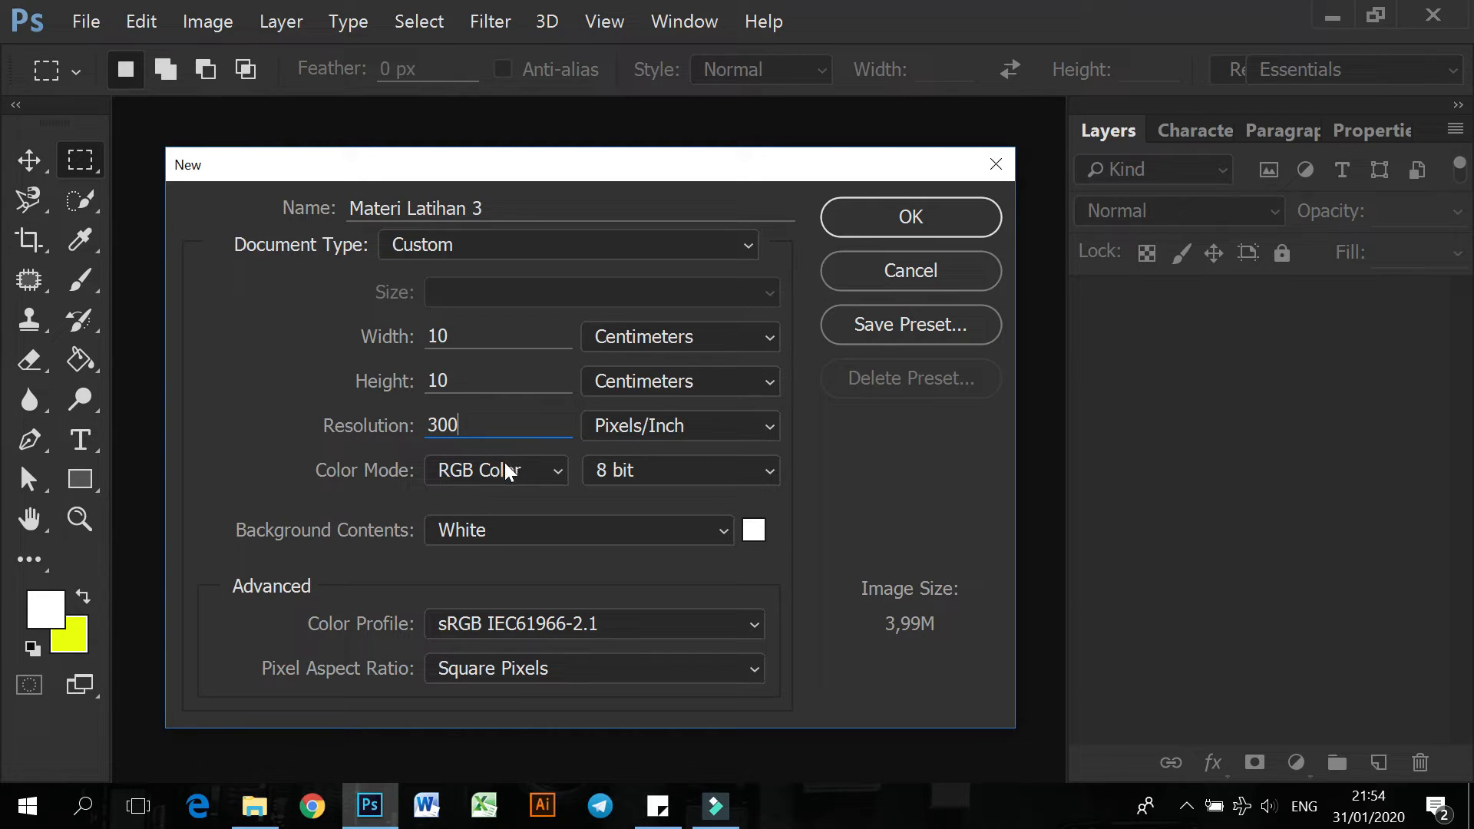
Try the CMYK Color mode for the new document and switch back to RGB Color
left_click(559, 473)
left_click(508, 545)
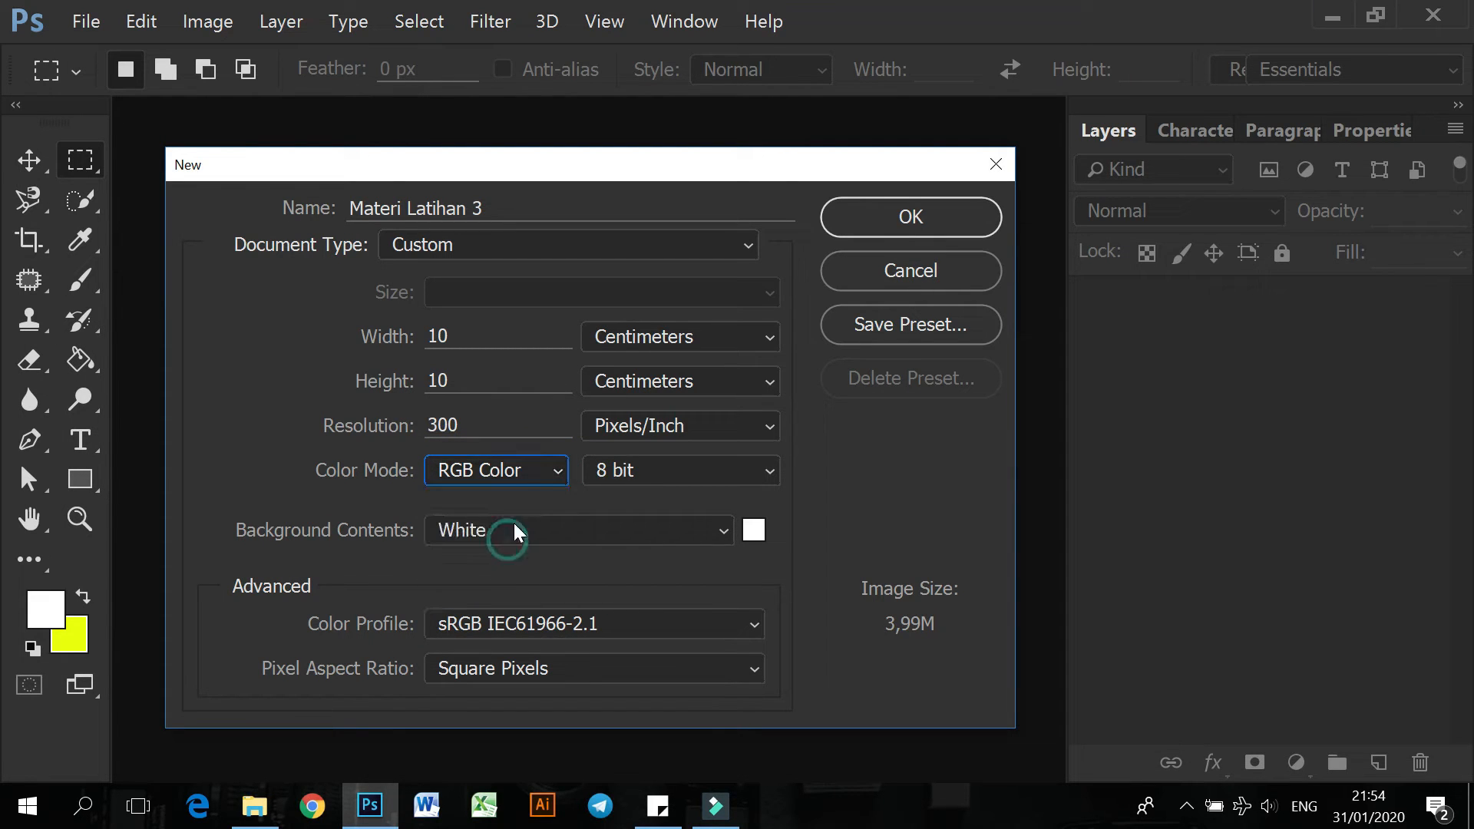
left_click(556, 472)
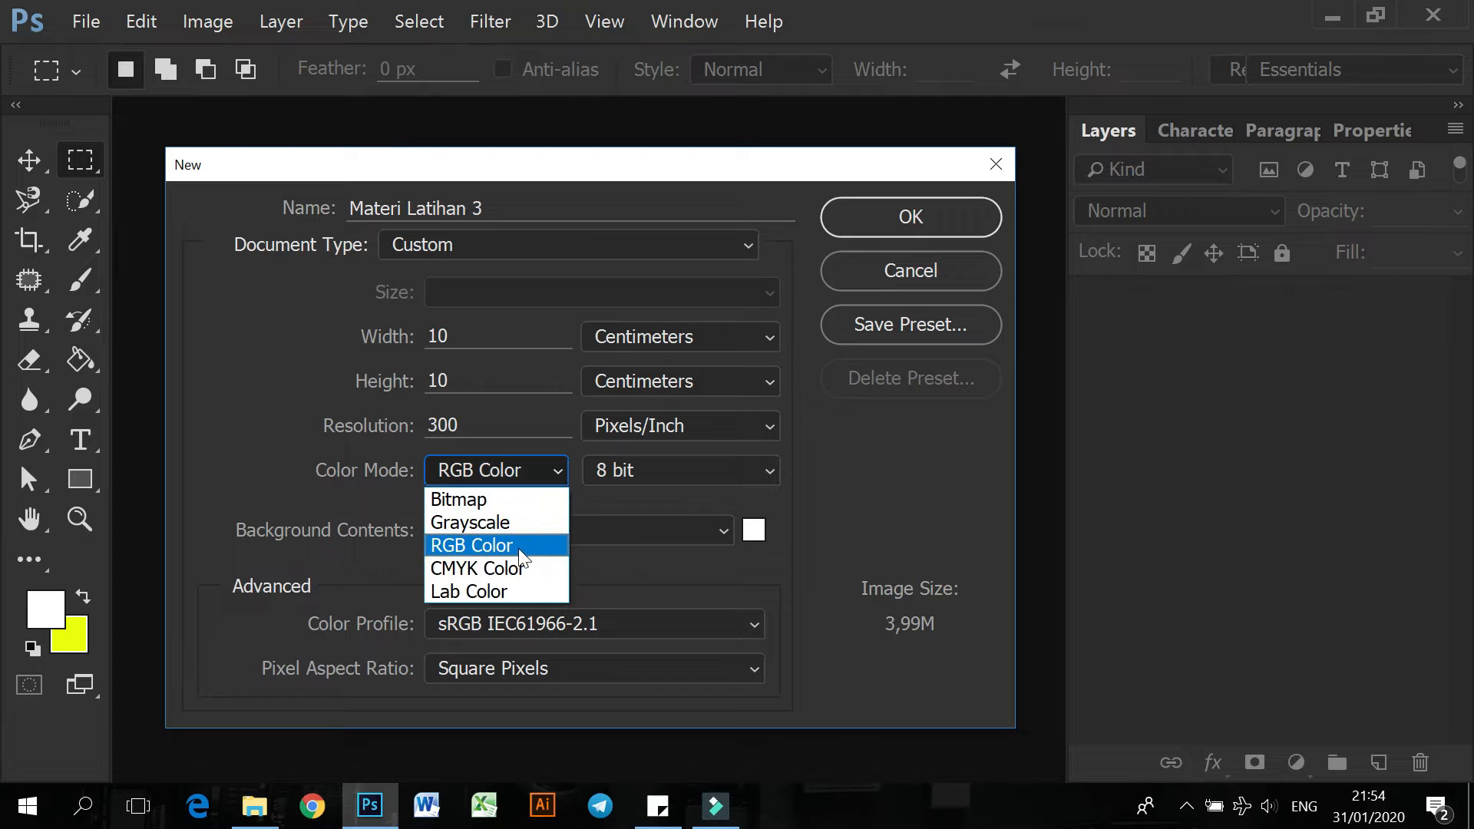
left_click(467, 568)
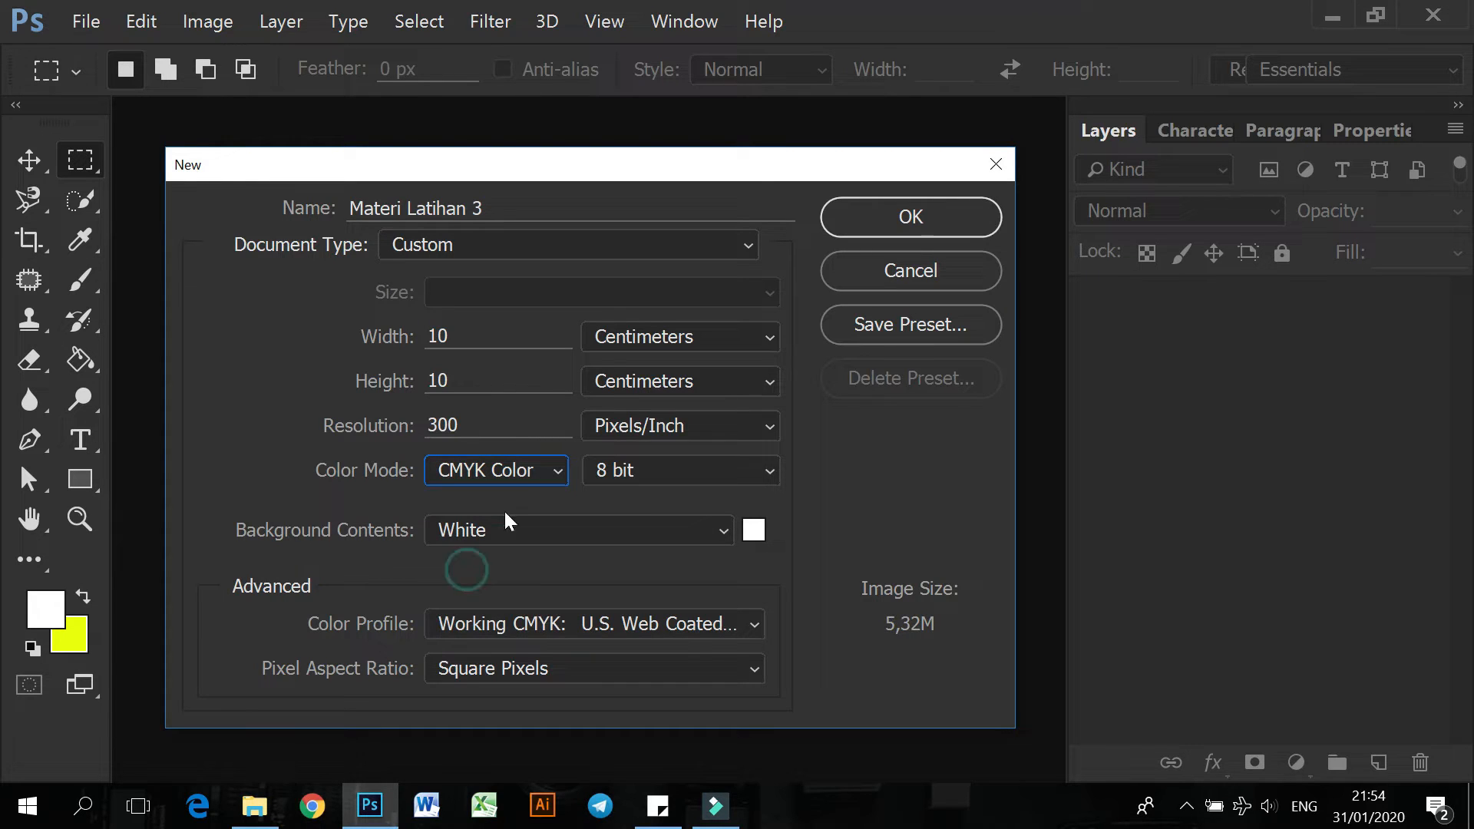
left_click(556, 471)
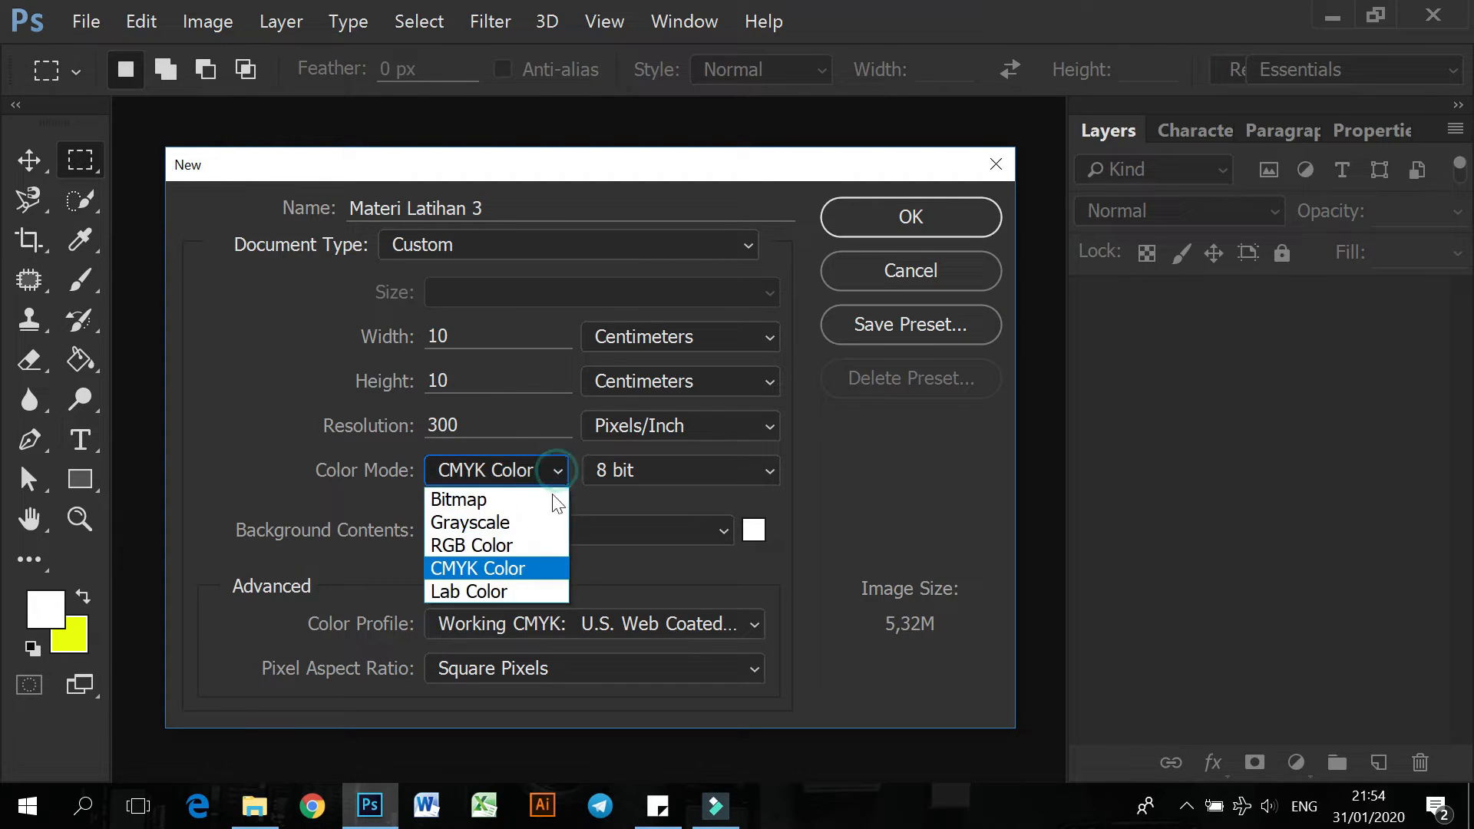
left_click(489, 546)
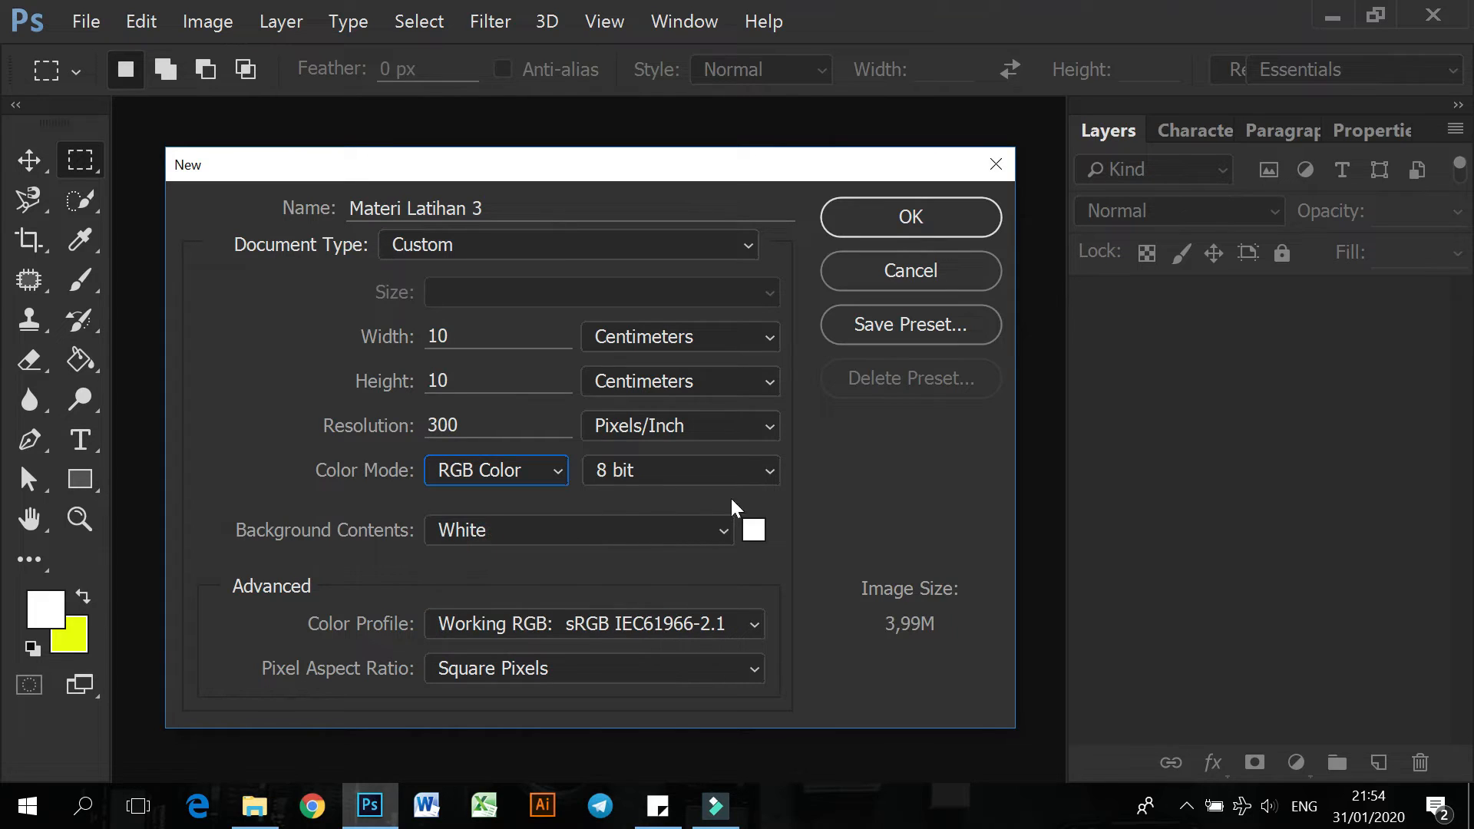
Create the document with these settings and dock its floating window as a tab, with the Move tool active
left_click(906, 223)
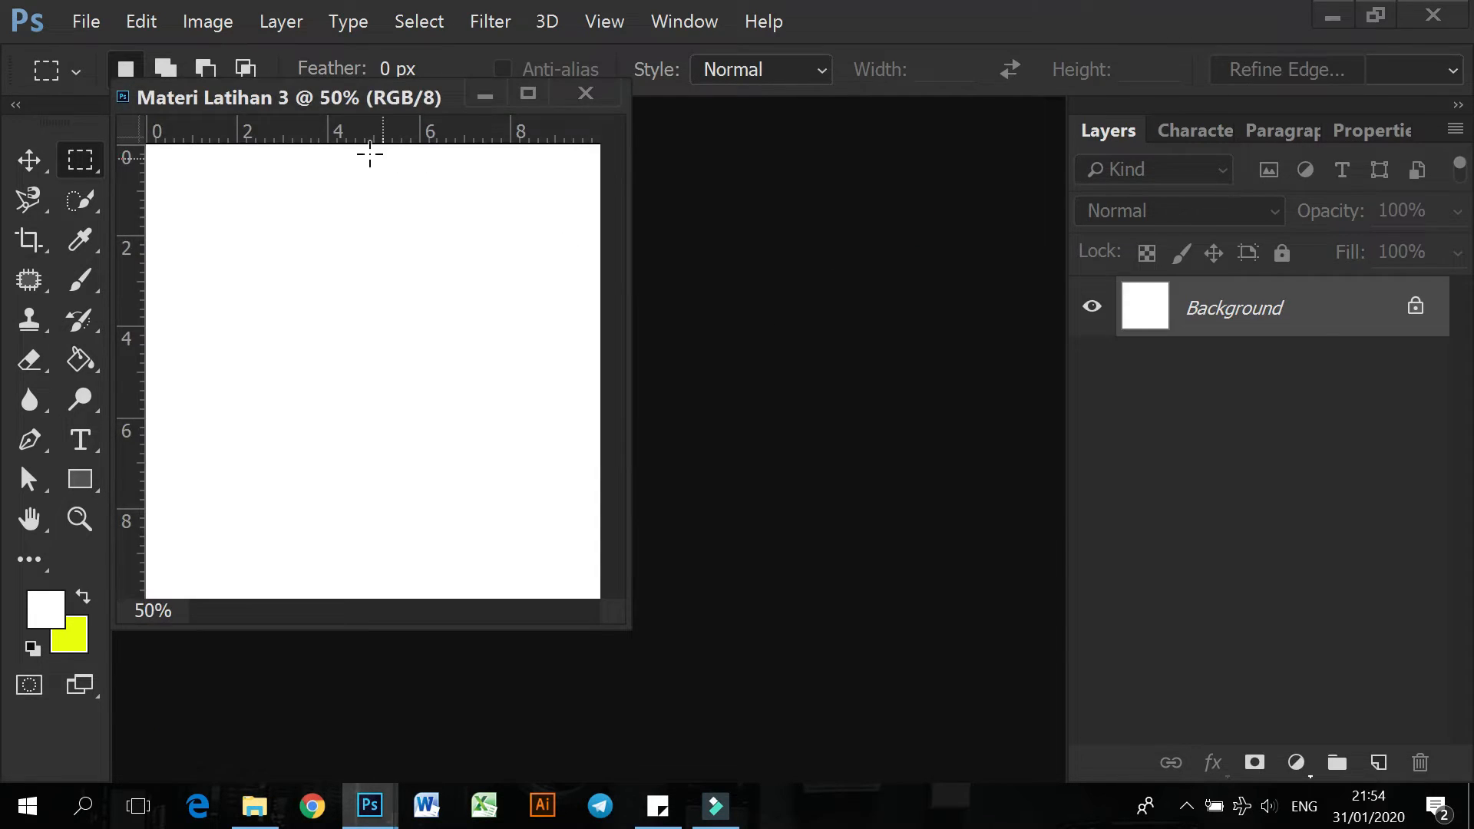
left_click(29, 161)
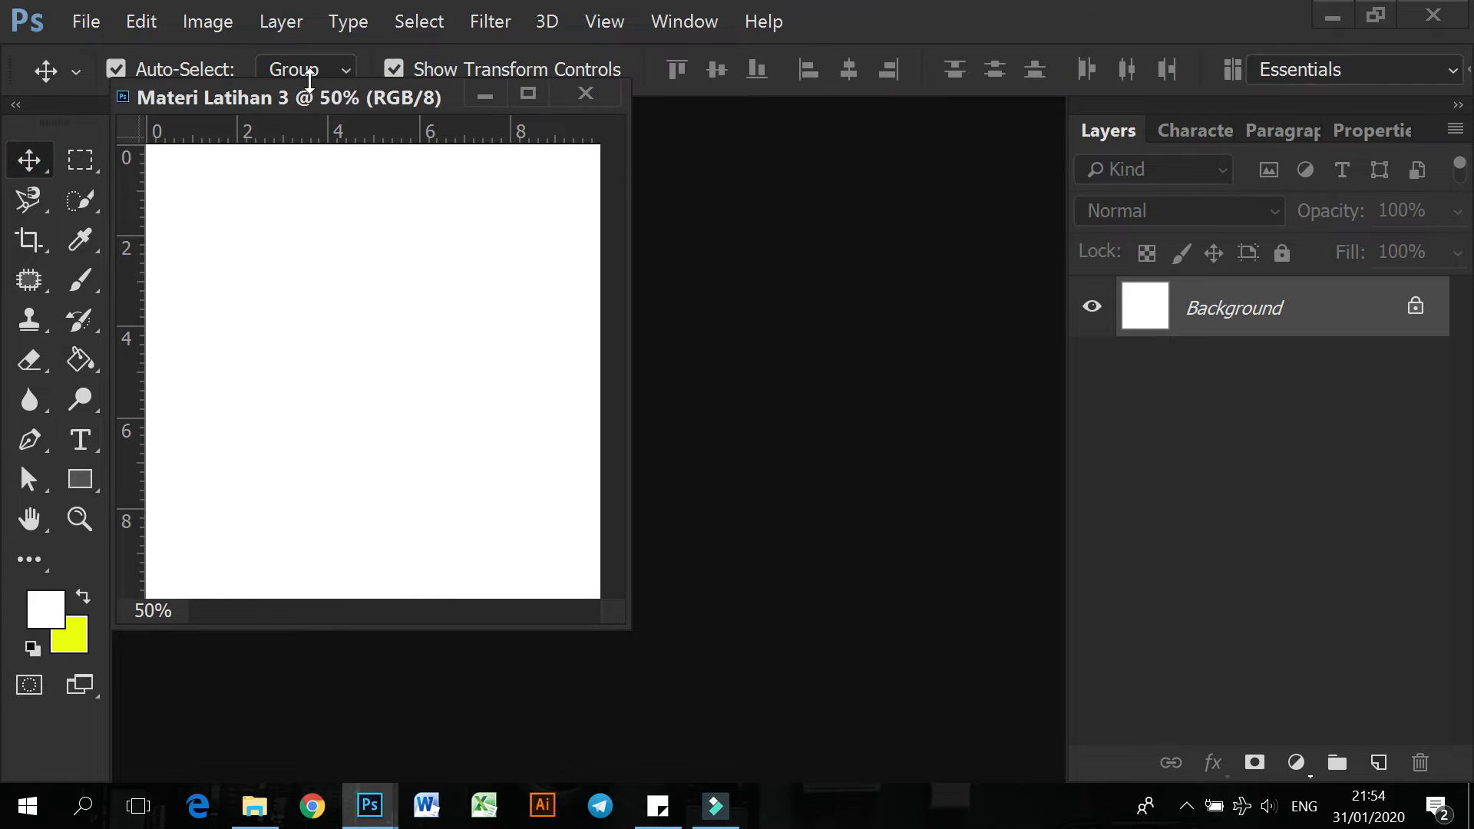
left_click_drag(325, 96, 580, 116)
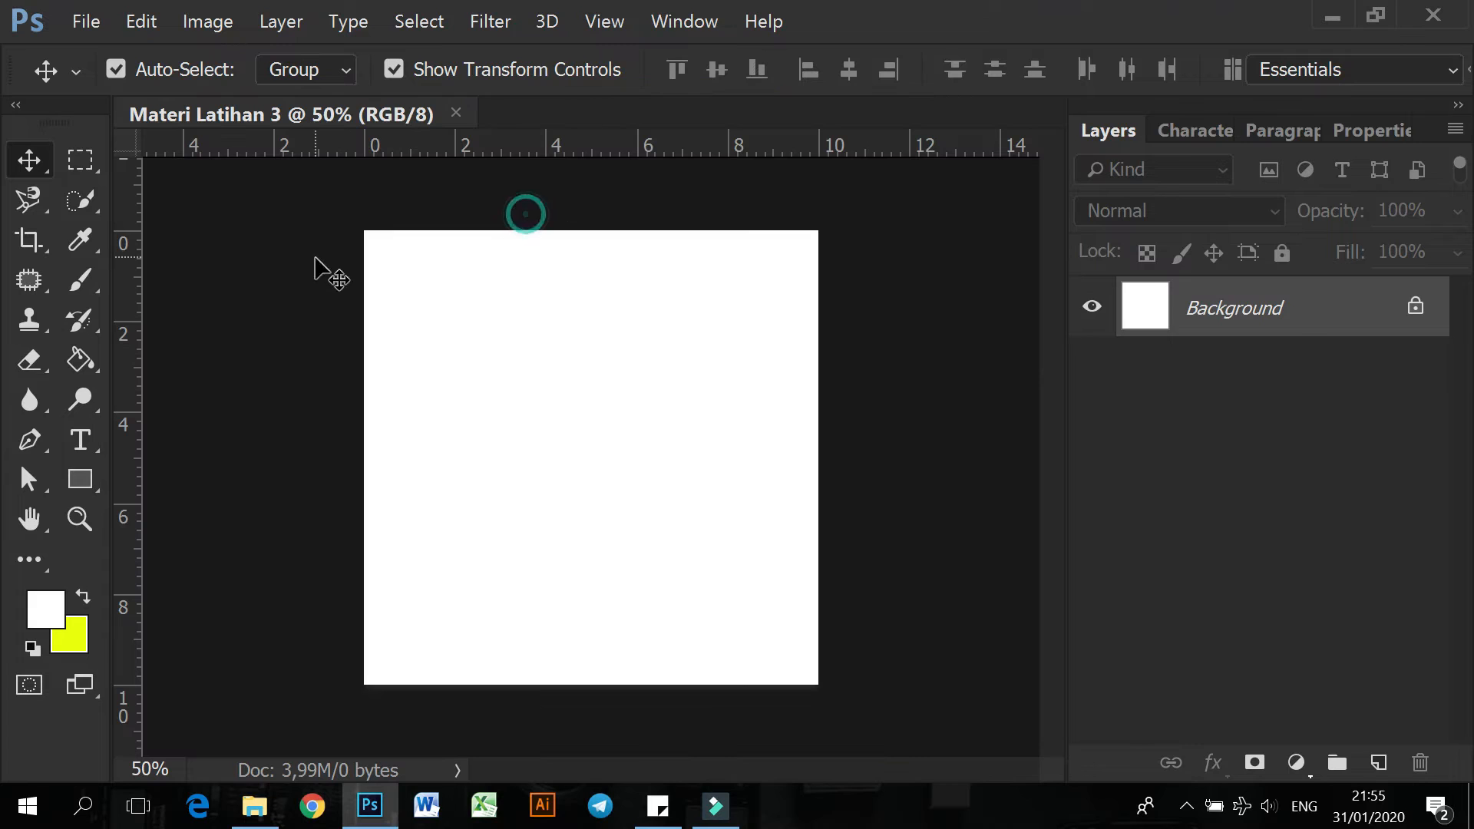
scroll(526, 401, "up", 2)
scroll(526, 399, "down", 1)
scroll(527, 400, "up", 1)
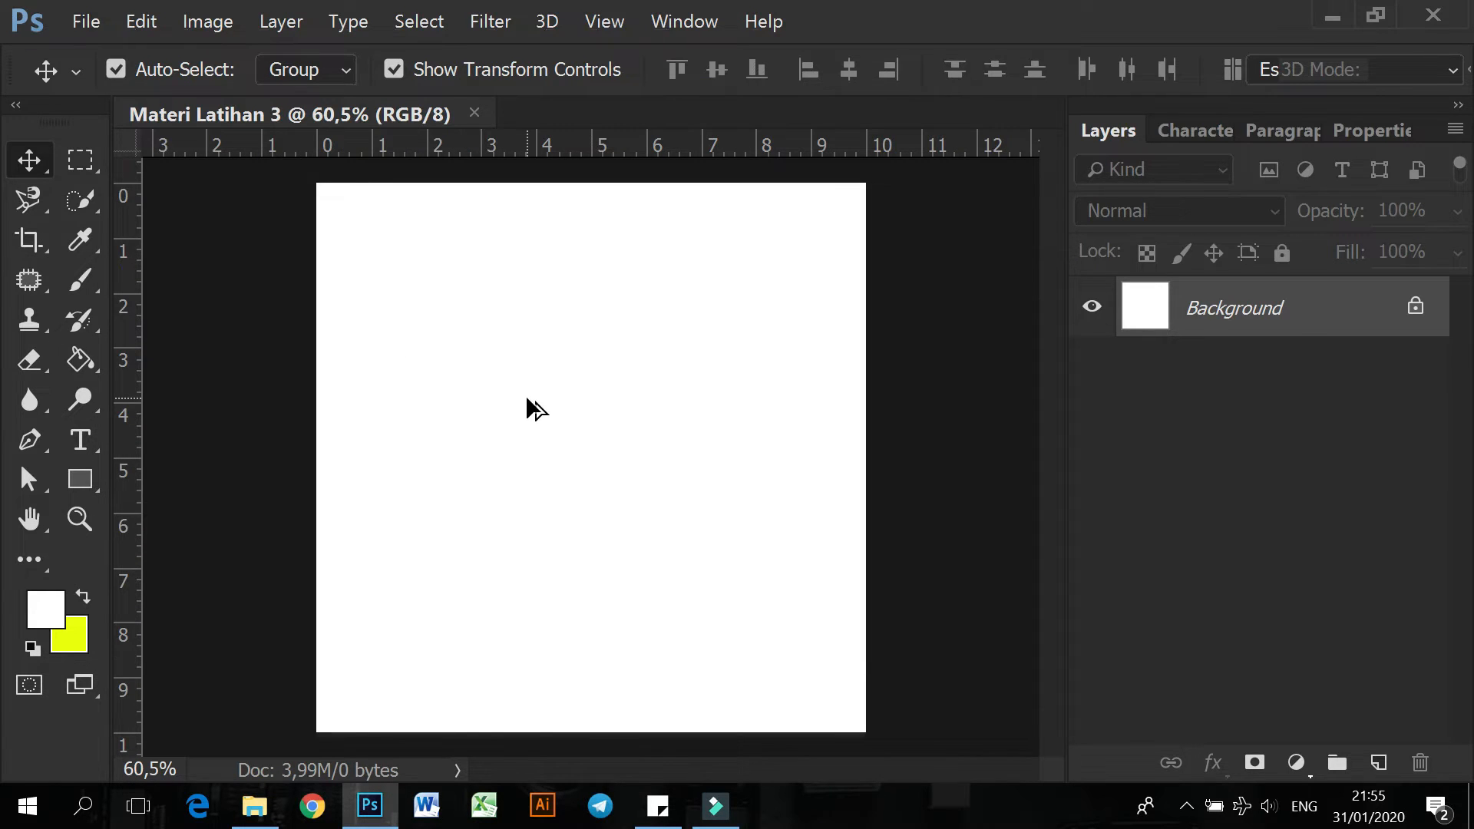
scroll(527, 399, "down", 1)
scroll(526, 399, "up", 1)
scroll(526, 399, "up", 1)
scroll(527, 399, "down", 2)
scroll(527, 399, "up", 1)
Undock the tools panel beside the canvas and return it to its docked place
left_click_drag(59, 131, 188, 192)
left_click(150, 223)
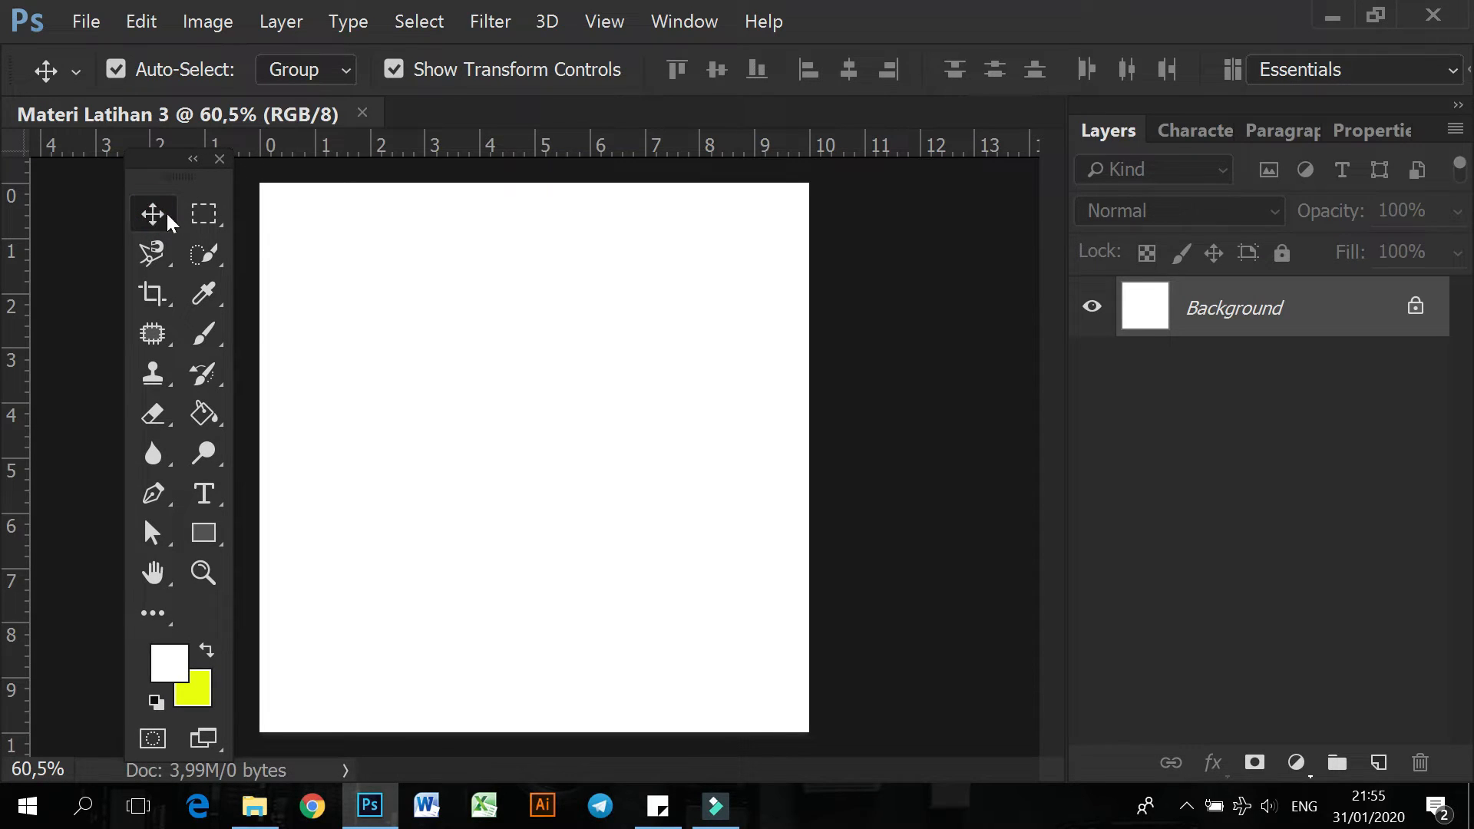
left_click_drag(187, 179, 20, 181)
left_click(204, 229)
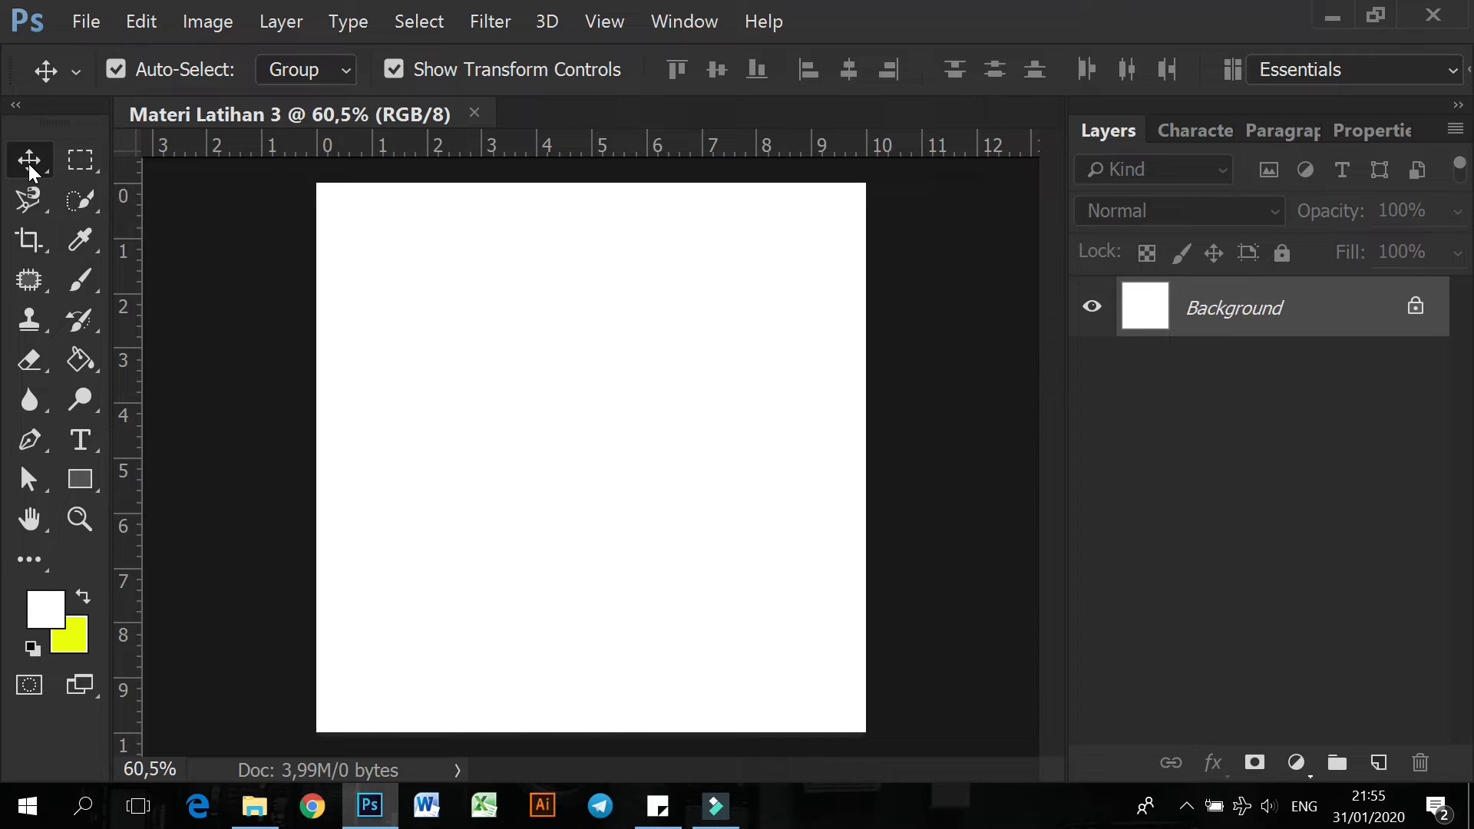
left_click(586, 342)
left_click(446, 271)
left_click(637, 292)
left_click(502, 336)
left_click(222, 521)
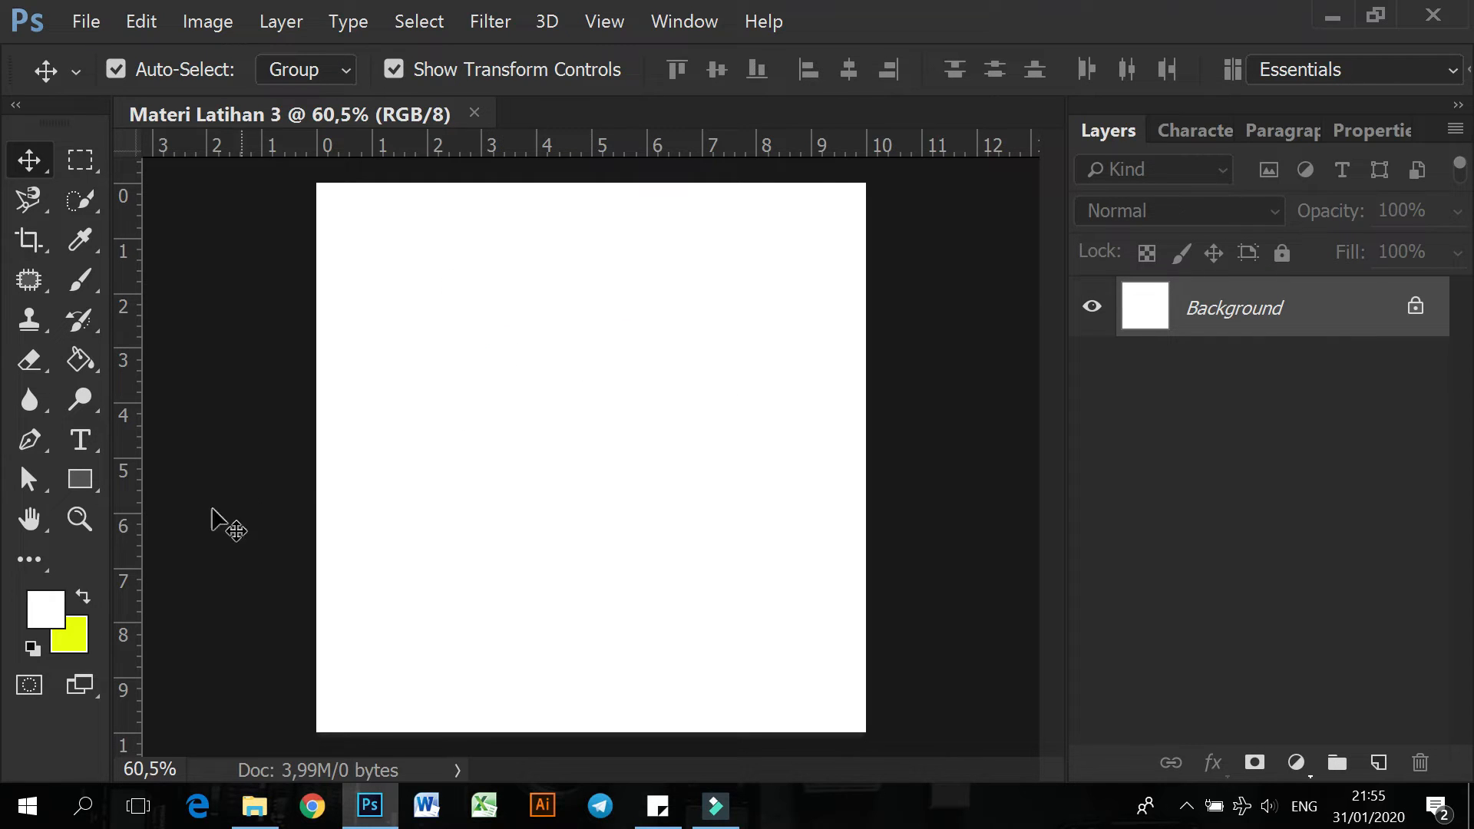
Draw a rectangle shape about 563 by 525 px in the middle of the canvas and fill it with pure red
left_click(84, 478)
left_click_drag(471, 317, 732, 562)
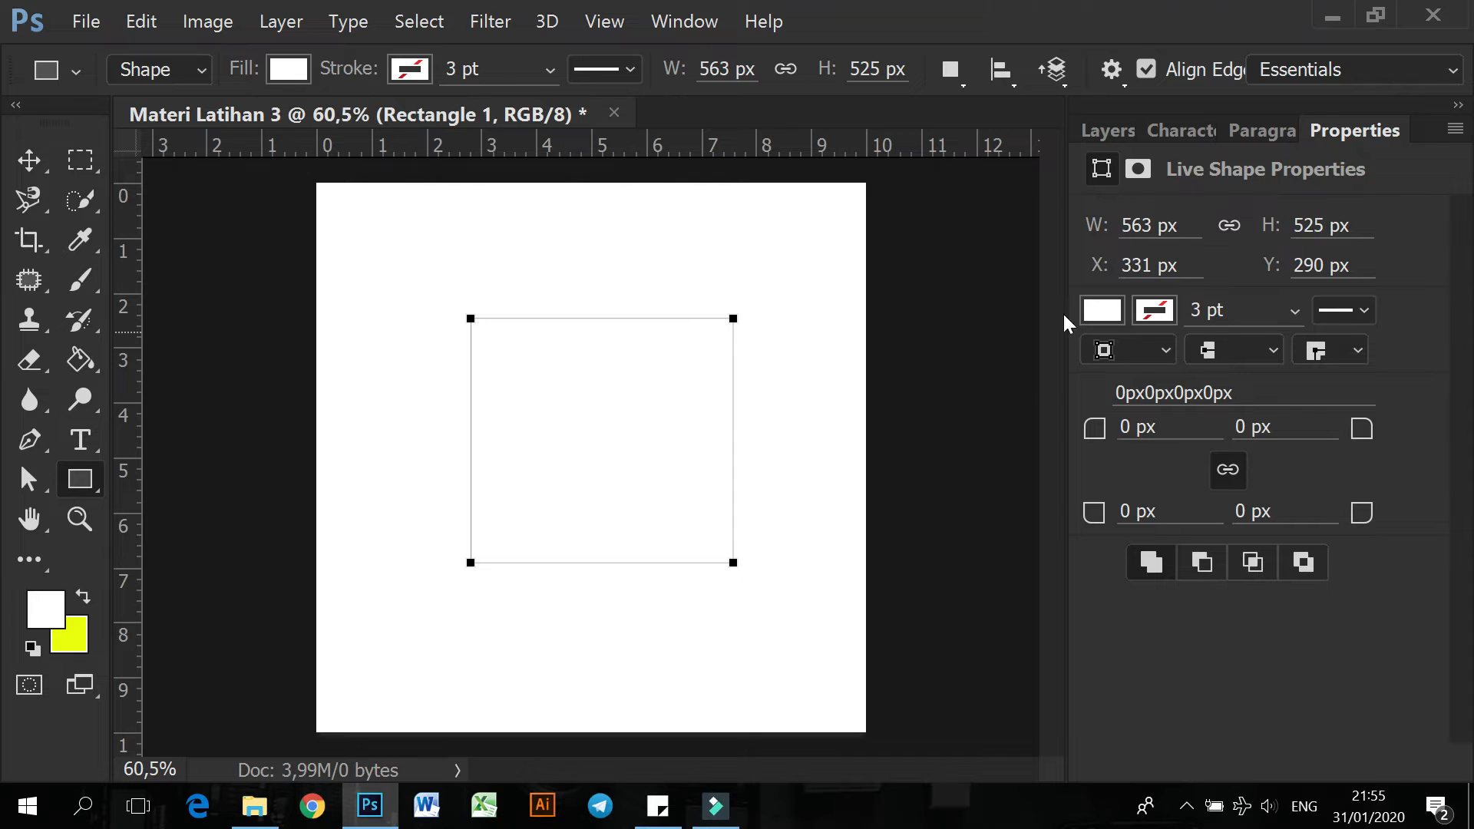
left_click(1102, 309)
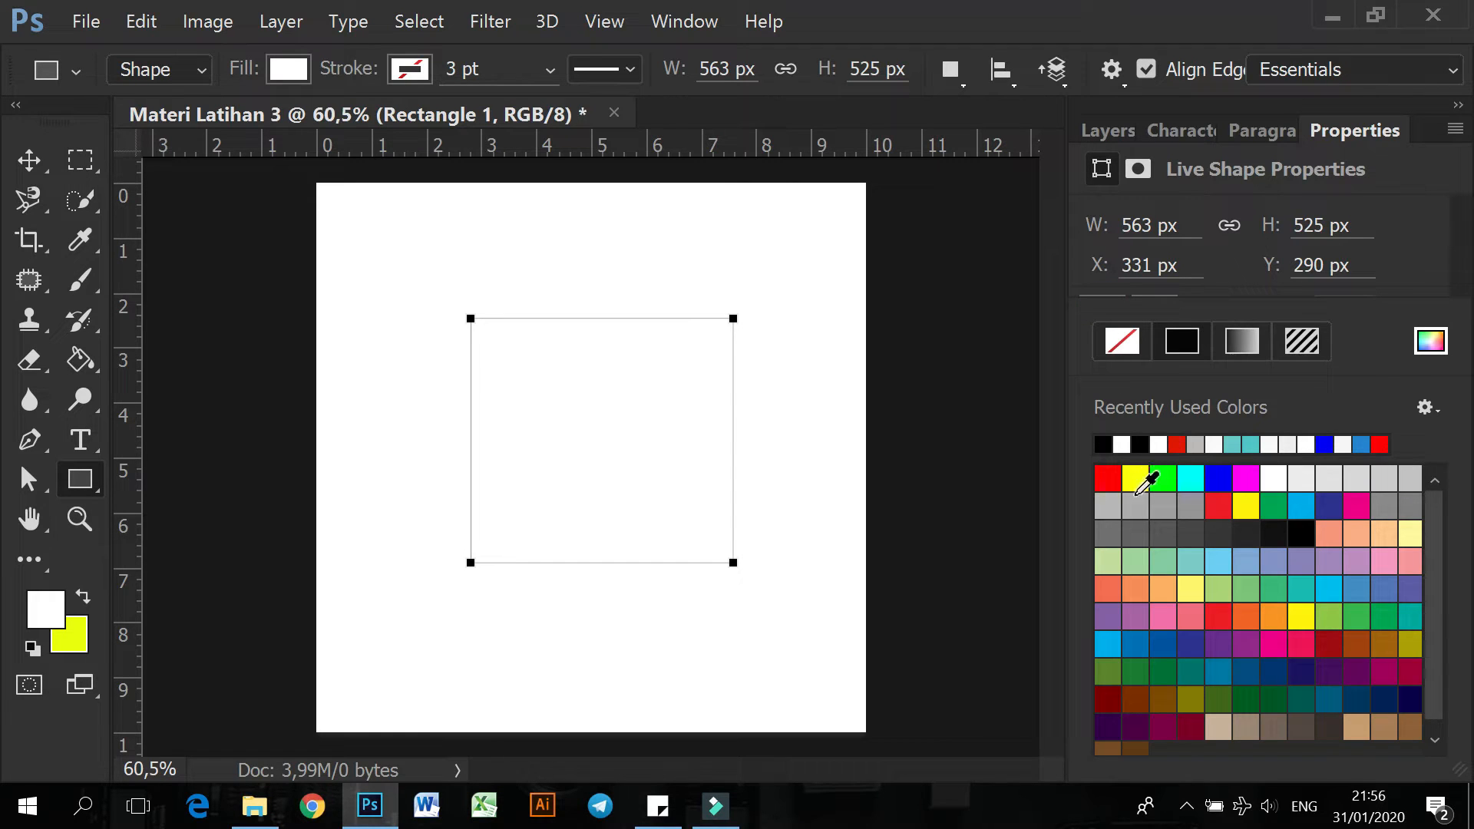
left_click(1108, 478)
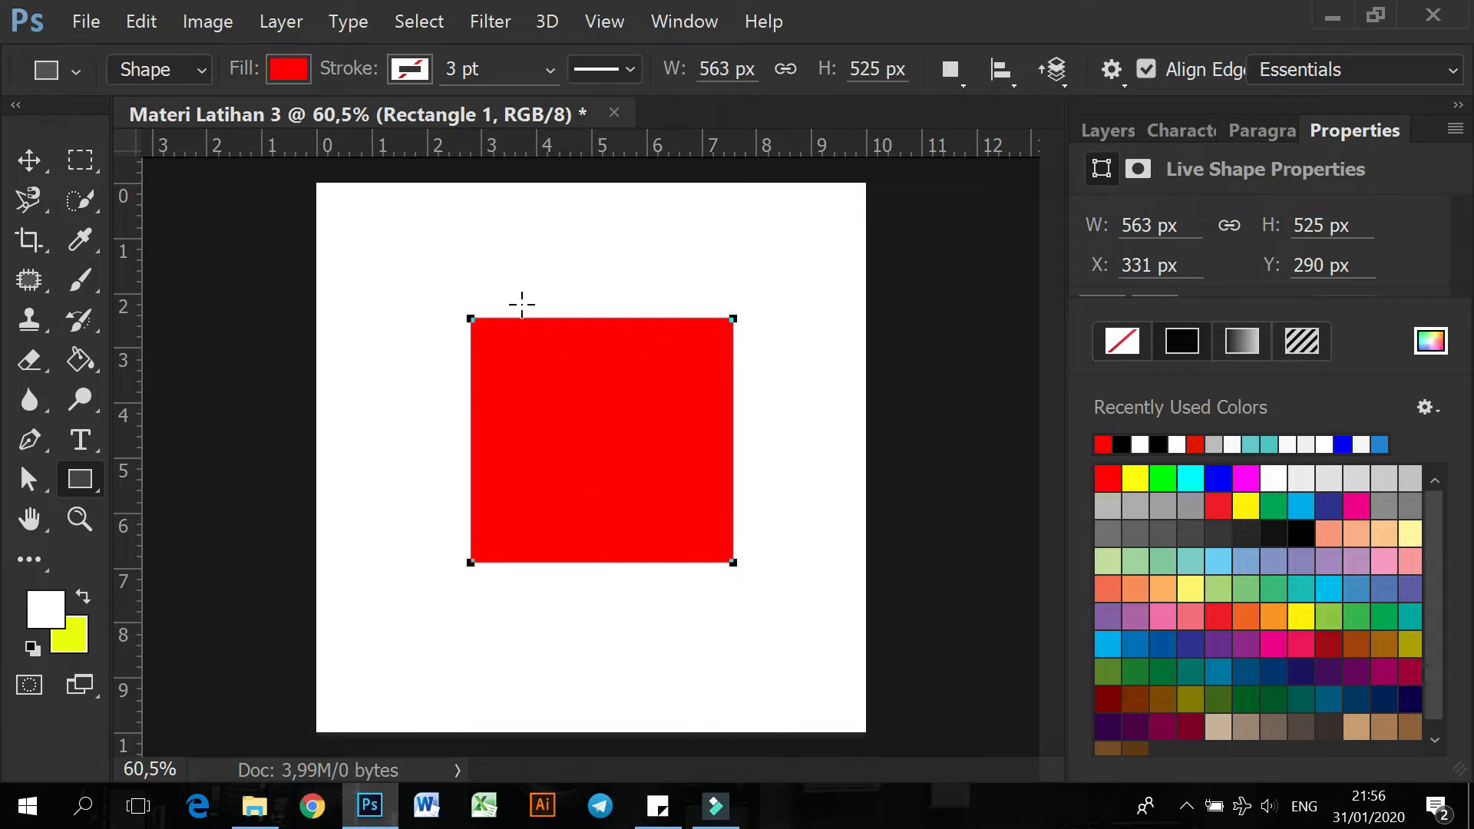
left_click_drag(446, 285, 522, 382)
key("ctrl+z")
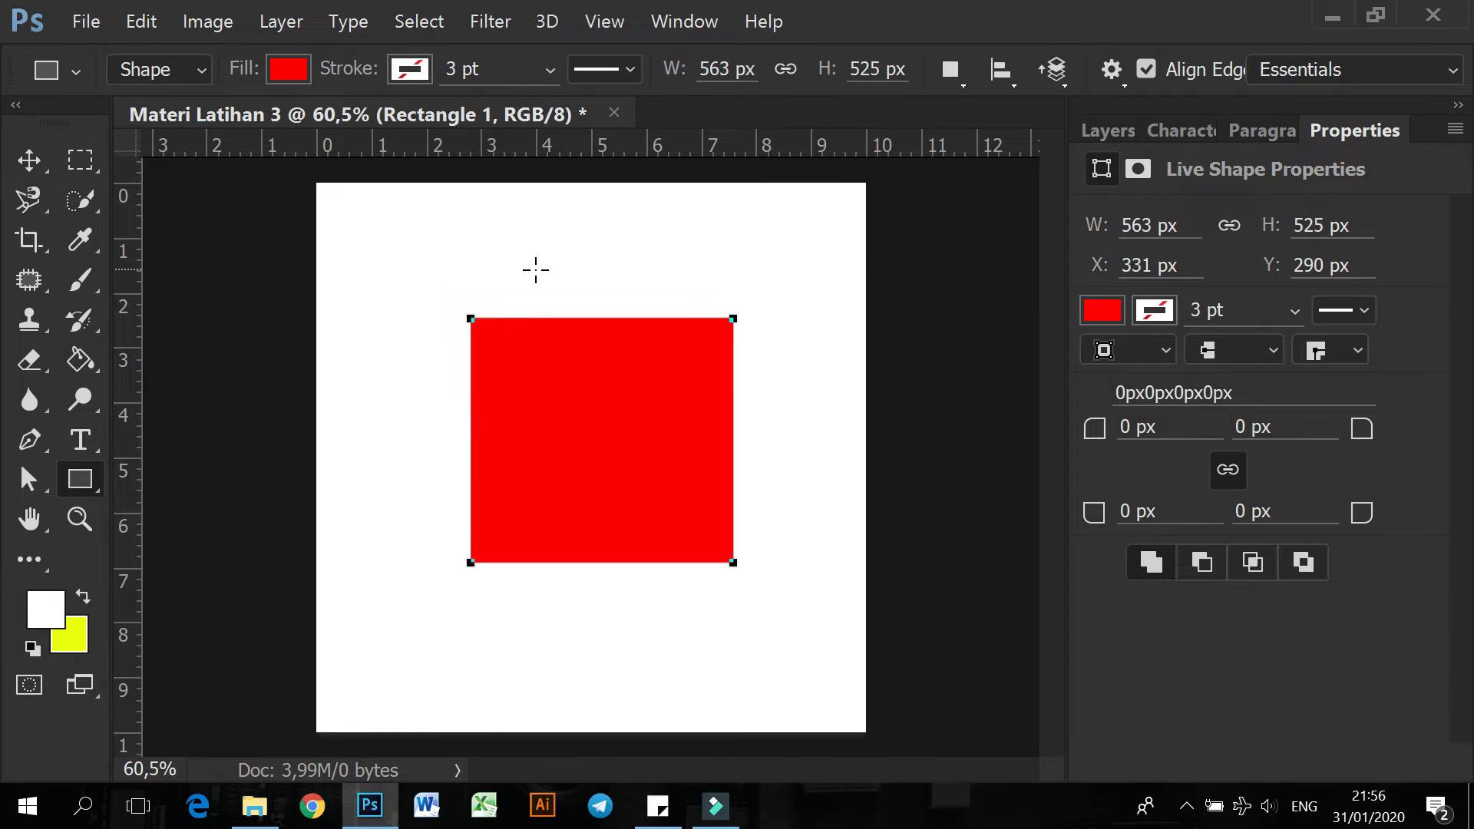
left_click(535, 325)
left_click(833, 373)
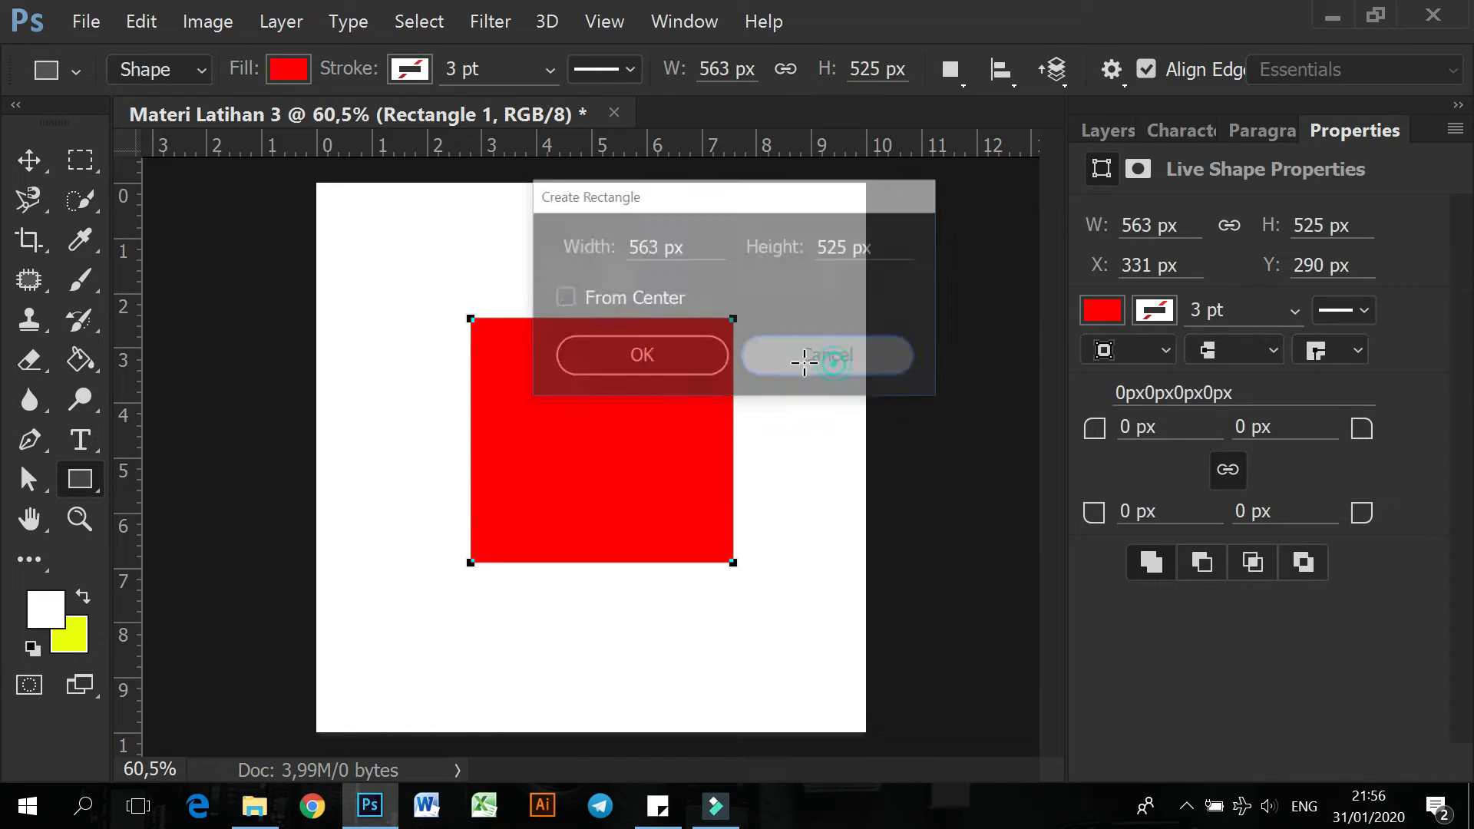
left_click(533, 389)
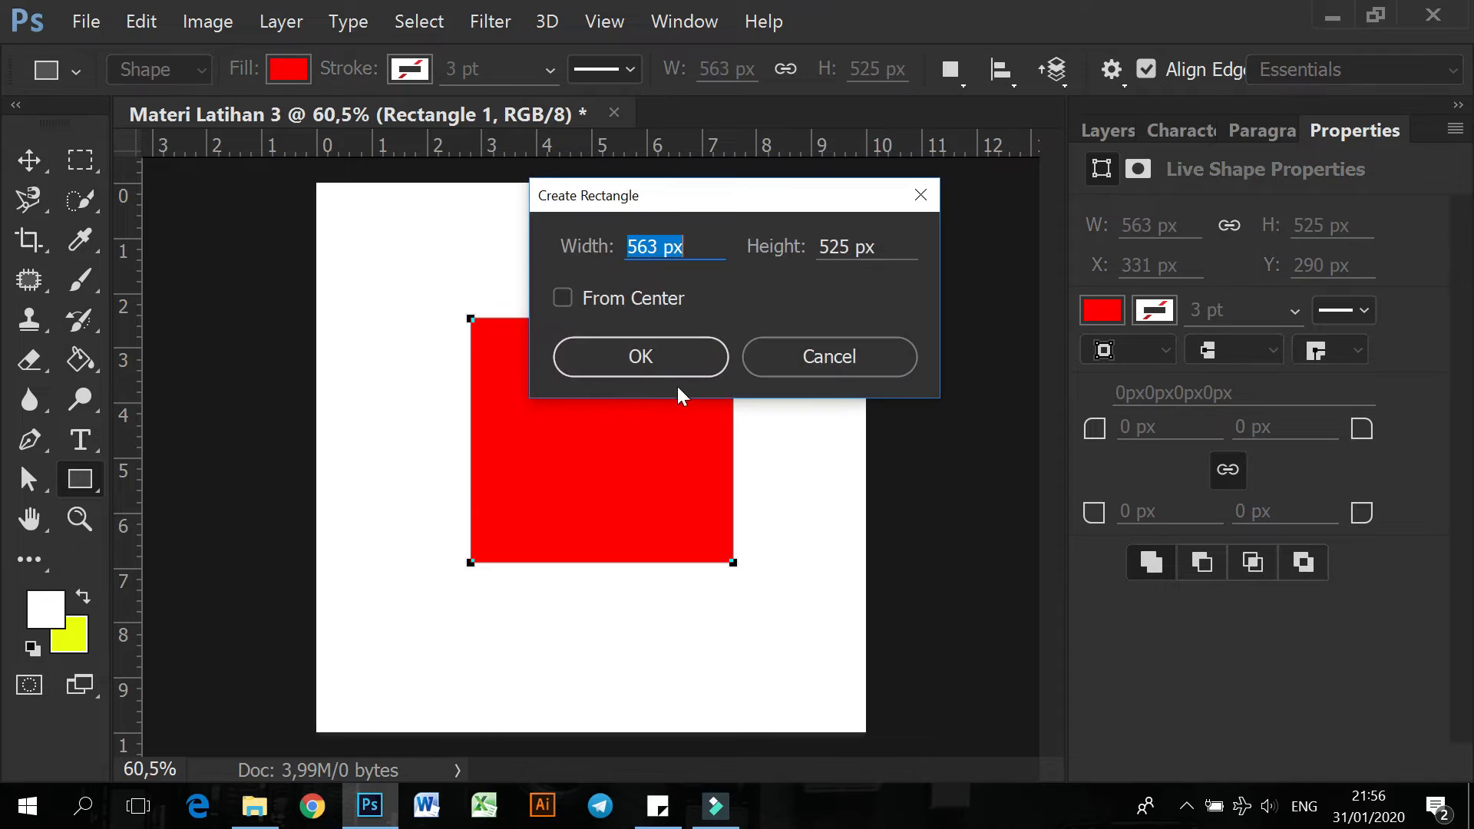
left_click(833, 355)
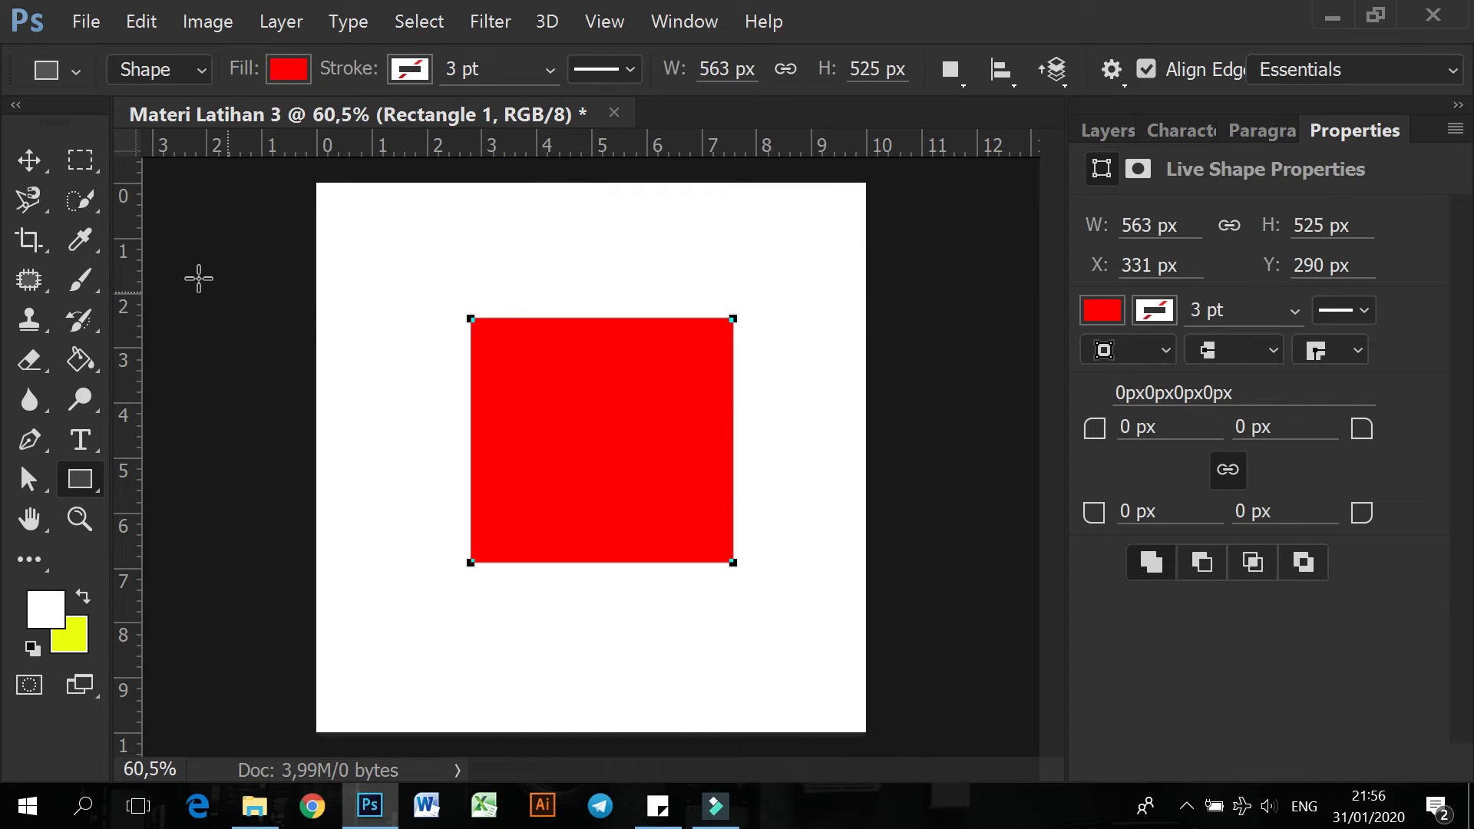
Practise selecting and deselecting the red rectangle with the Move tool and shift it to X 309 px, Y 328 px
left_click(33, 163)
left_click(576, 363)
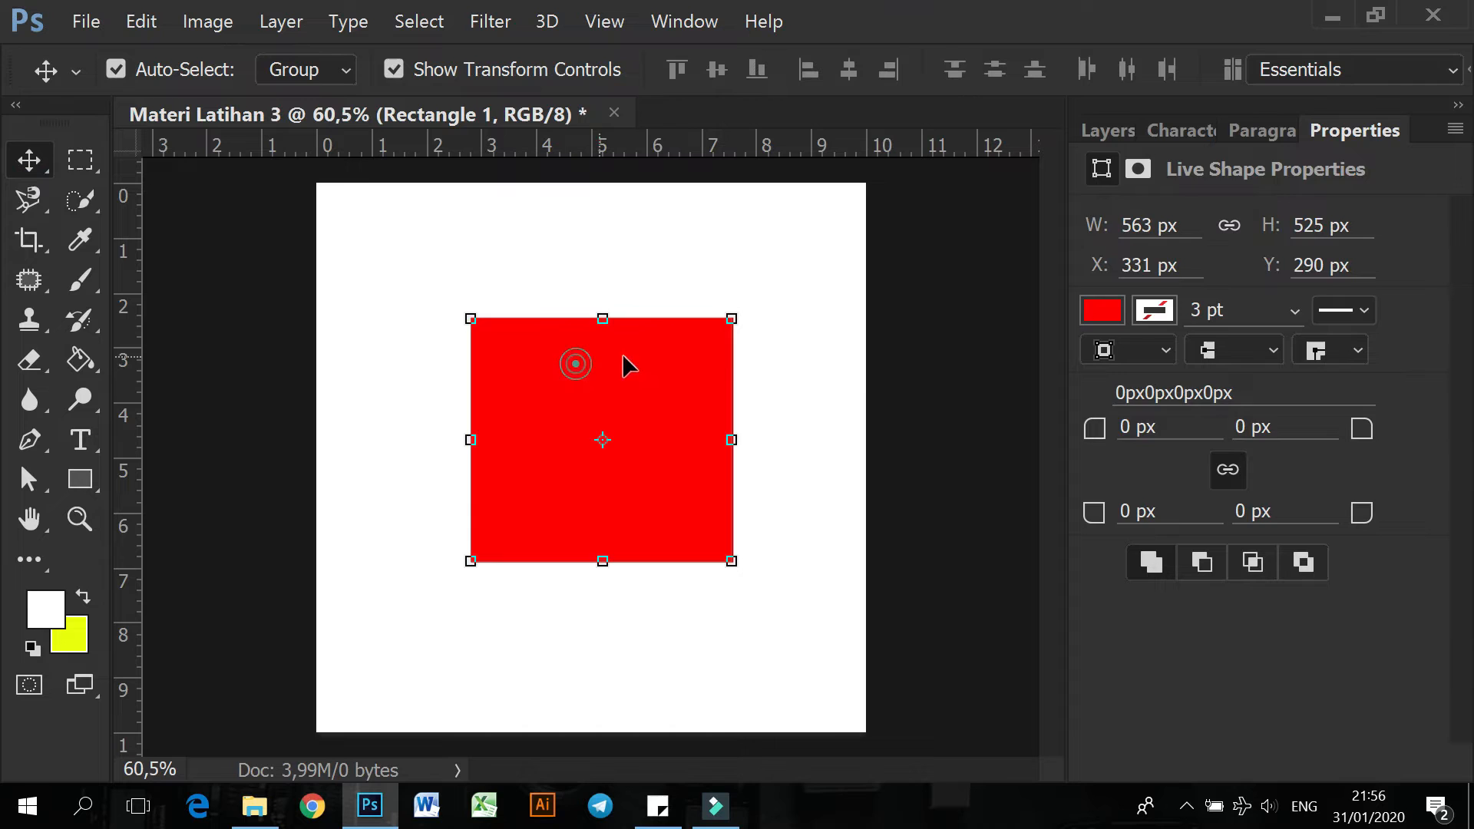
left_click(860, 363)
left_click(645, 382)
left_click(827, 350)
left_click_drag(628, 394, 671, 426)
left_click(592, 318)
left_click(806, 343)
left_click(834, 370)
left_click(816, 342)
left_click(638, 403)
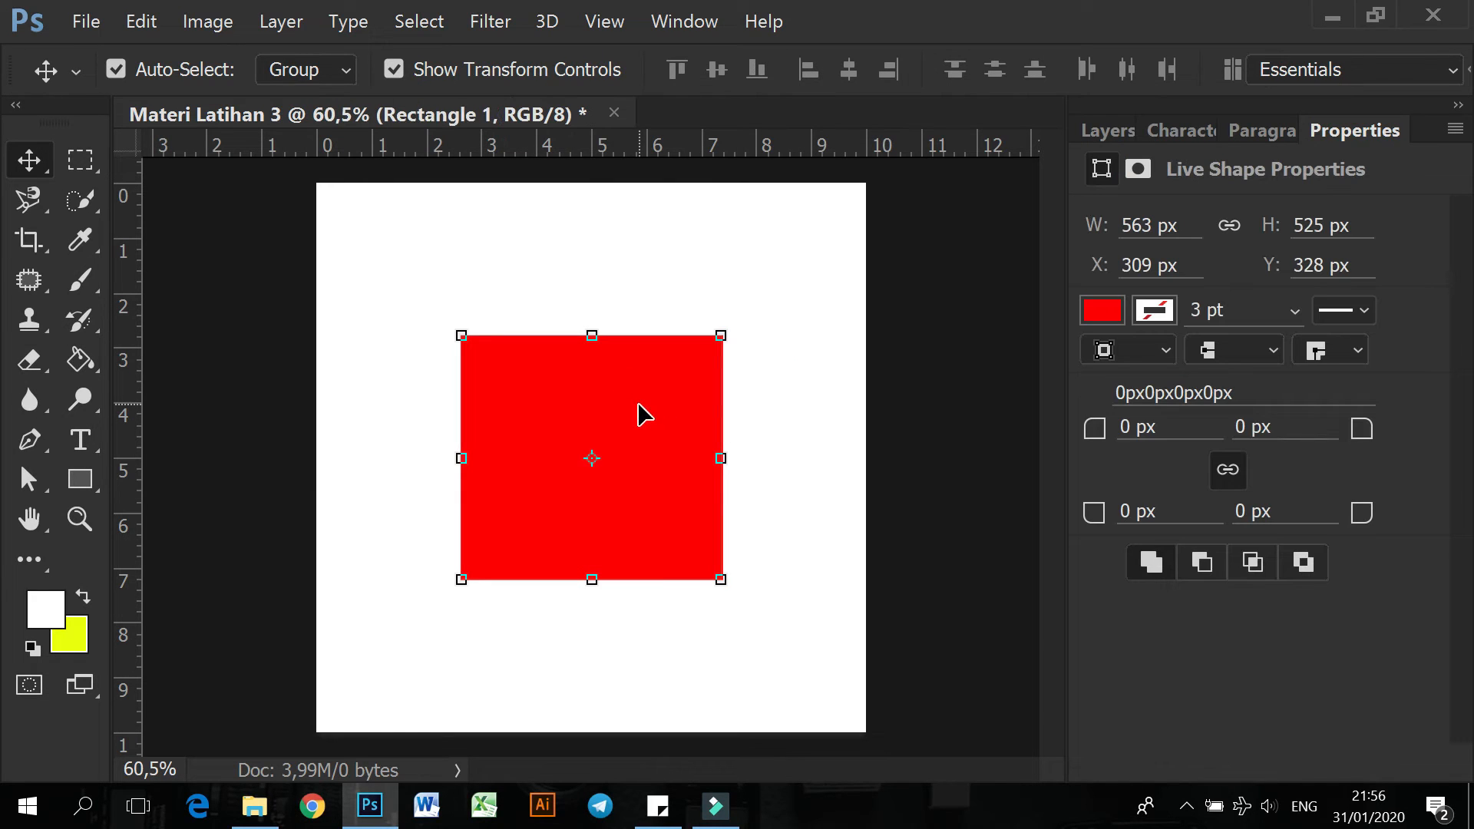
Select the red rectangle without changing its position and deselect it on the empty canvas
left_click(638, 404)
left_click(728, 275)
left_click(681, 438)
left_click(839, 258)
mouse_move(631, 422)
left_mouse_down()
mouse_move(499, 333)
mouse_move(679, 473)
mouse_move(601, 521)
mouse_move(631, 434)
mouse_move(646, 436)
left_mouse_up()
left_click(791, 324)
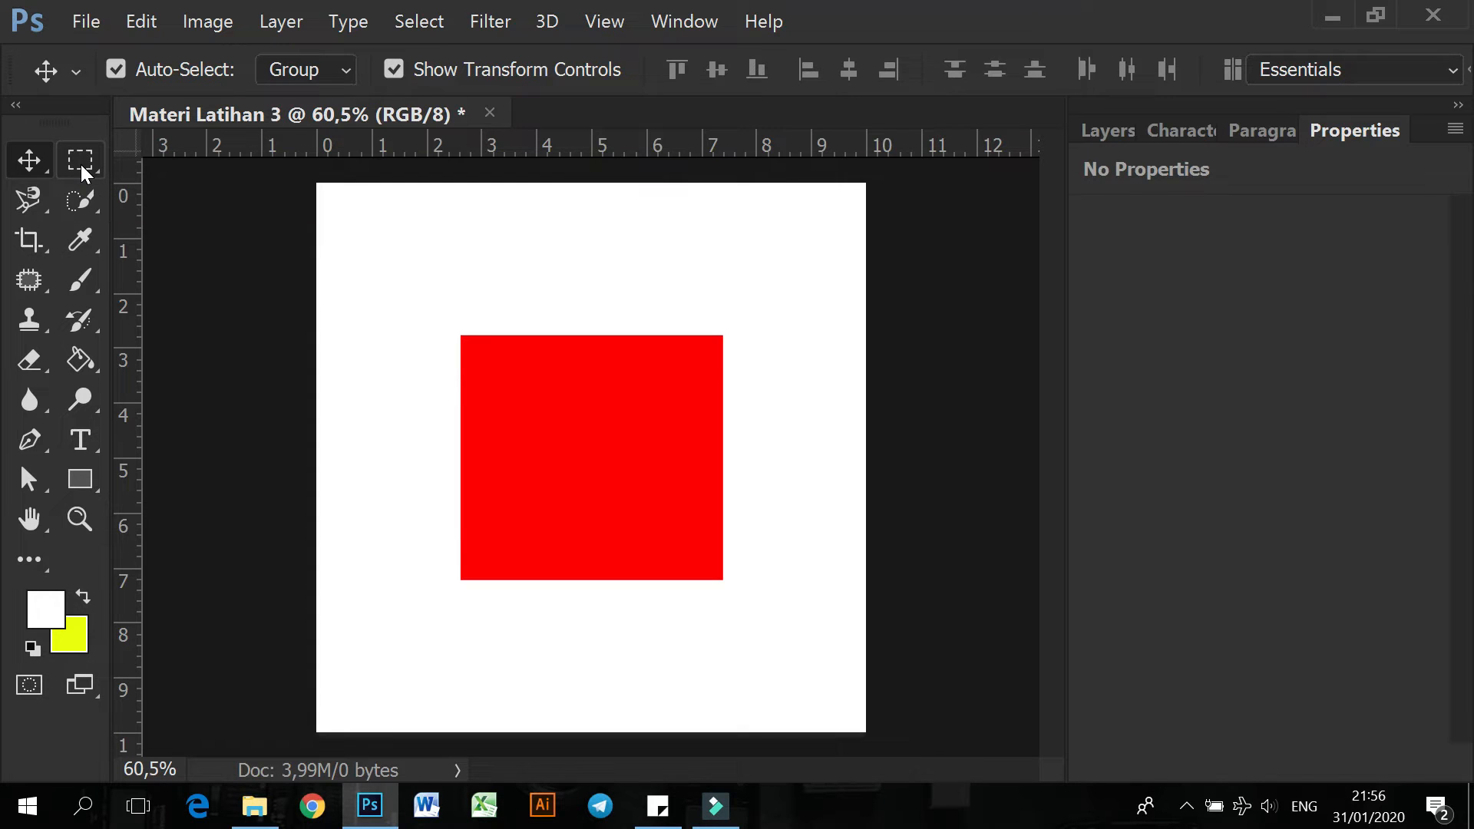
Draw a square Rectangular Marquee selection about 2.3 cm wide over the red rectangle's upper-right corner
left_click(100, 156)
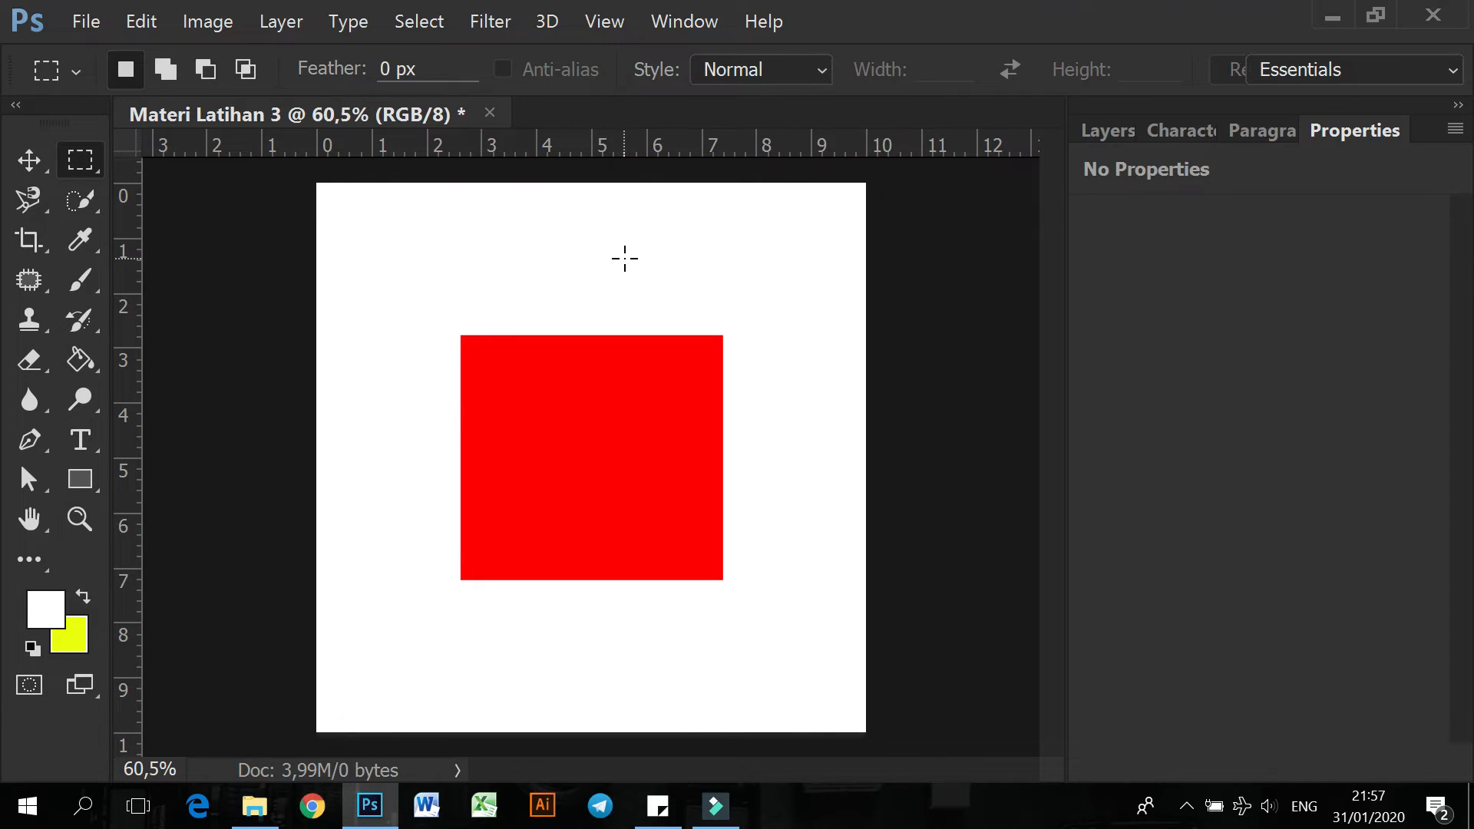
left_click(620, 264)
left_click_drag(623, 255, 767, 638)
left_click(670, 410)
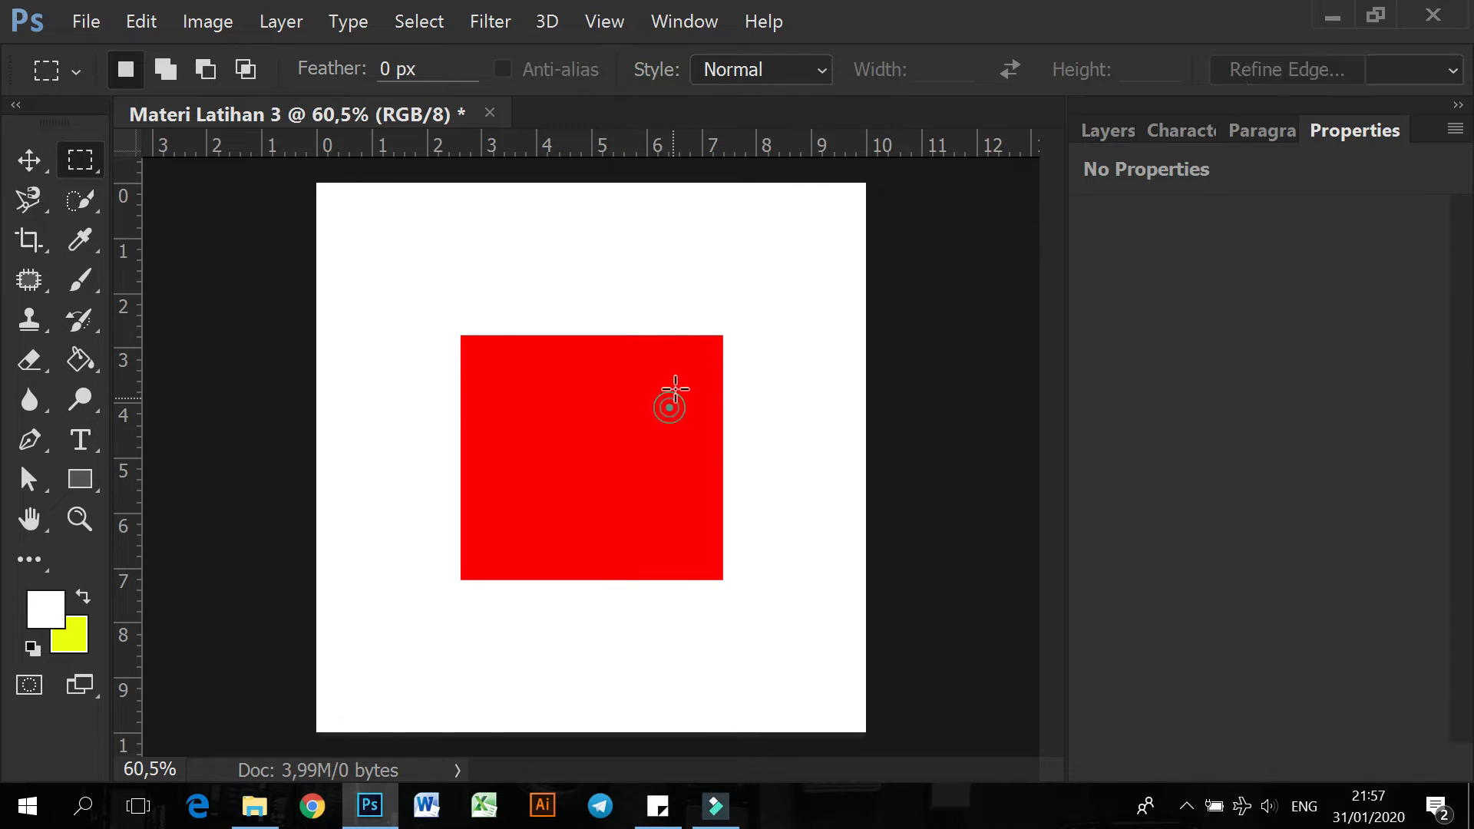
left_click_drag(639, 296, 762, 420)
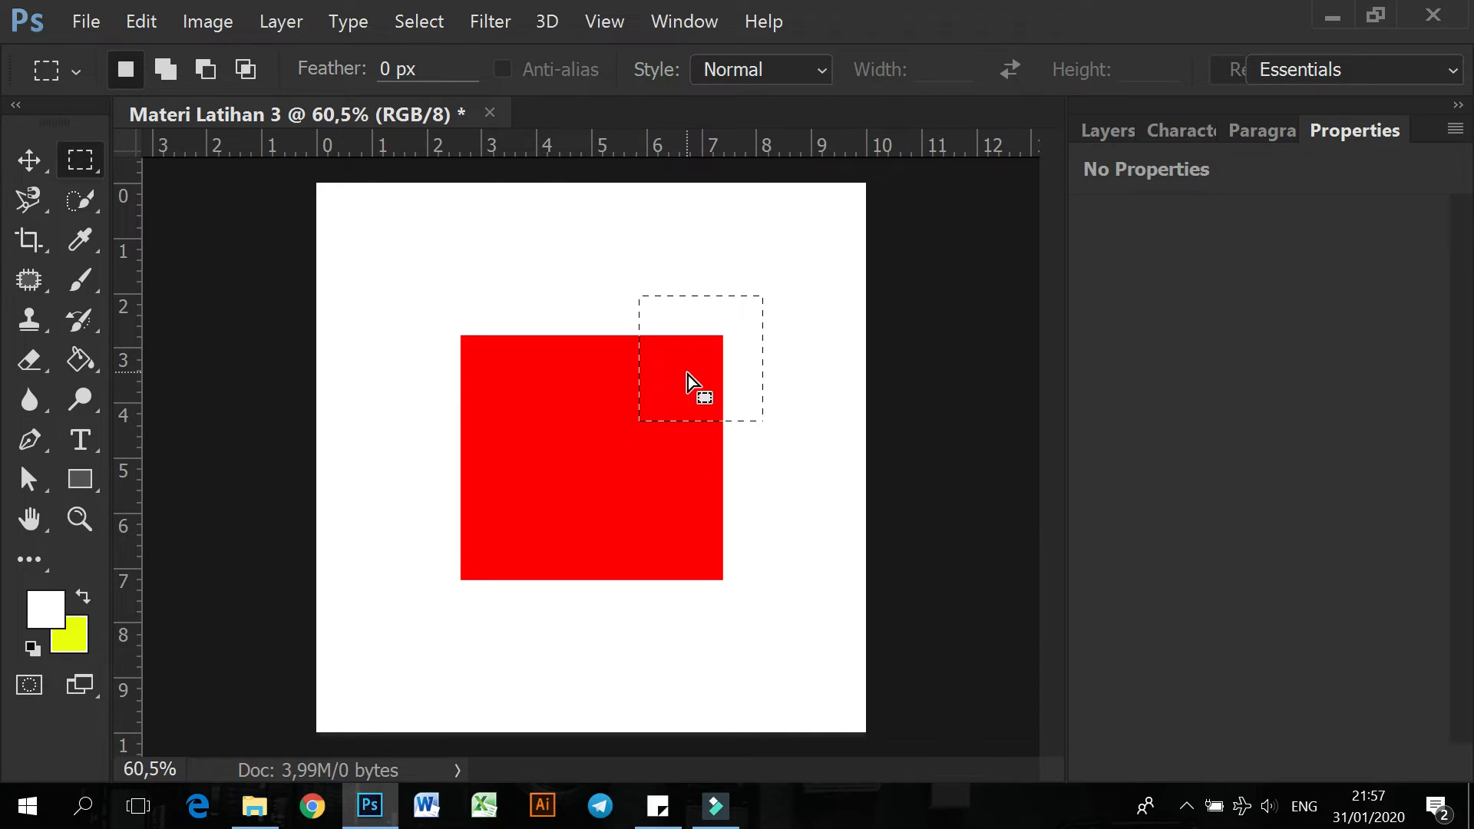
left_click(40, 162)
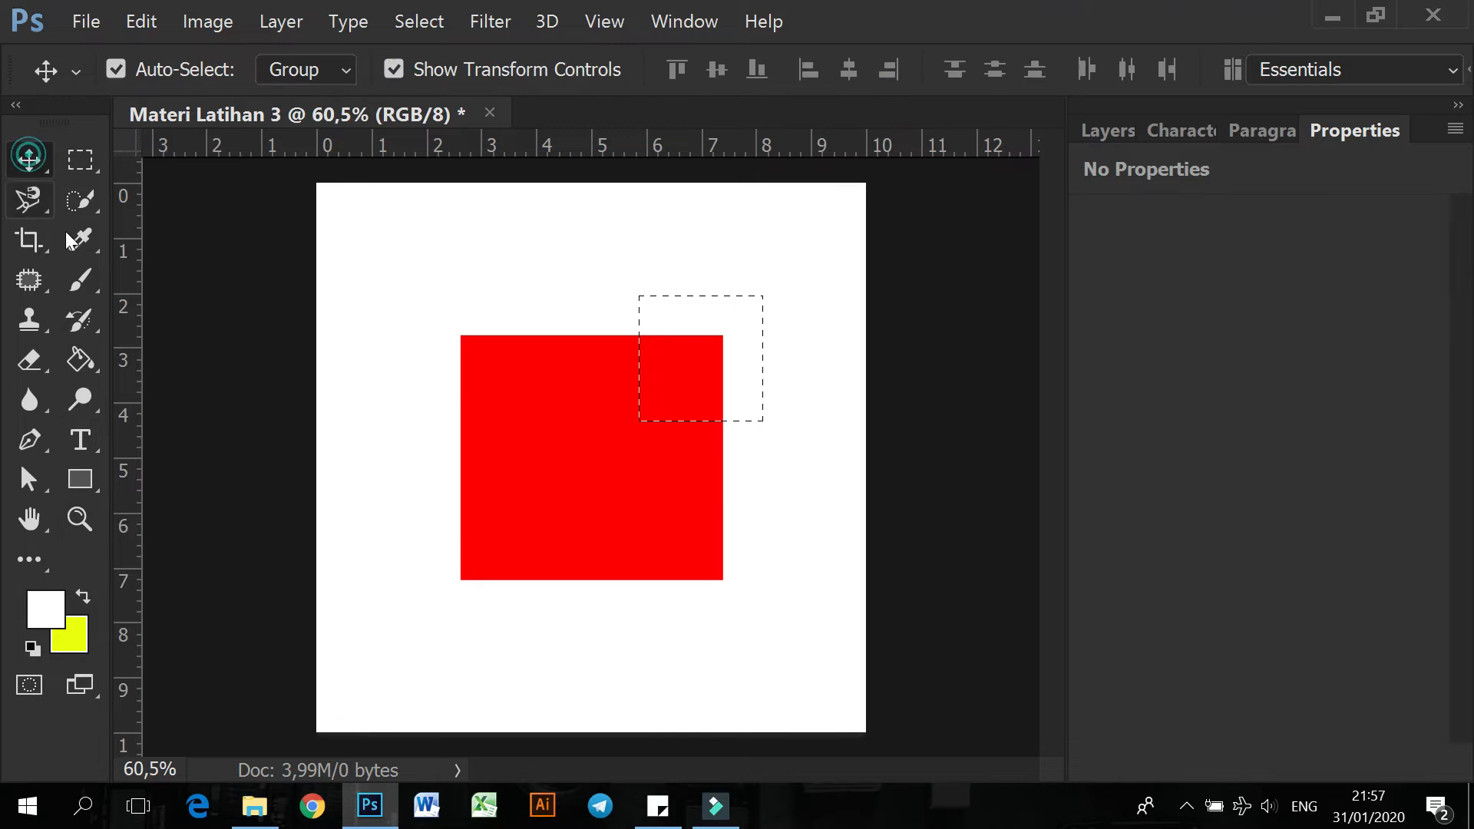
left_click(80, 320)
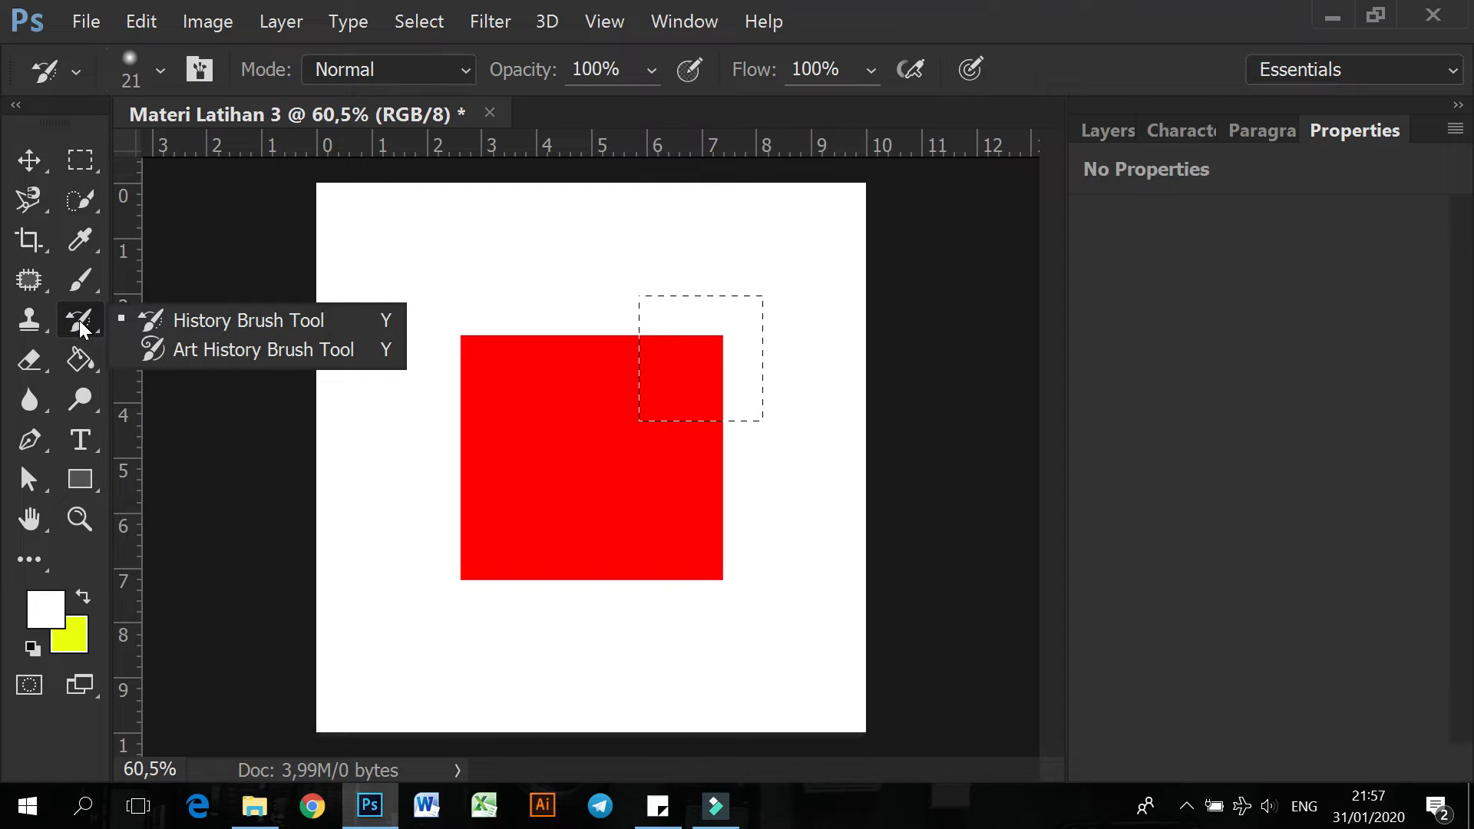
left_click(81, 282)
left_click(82, 238)
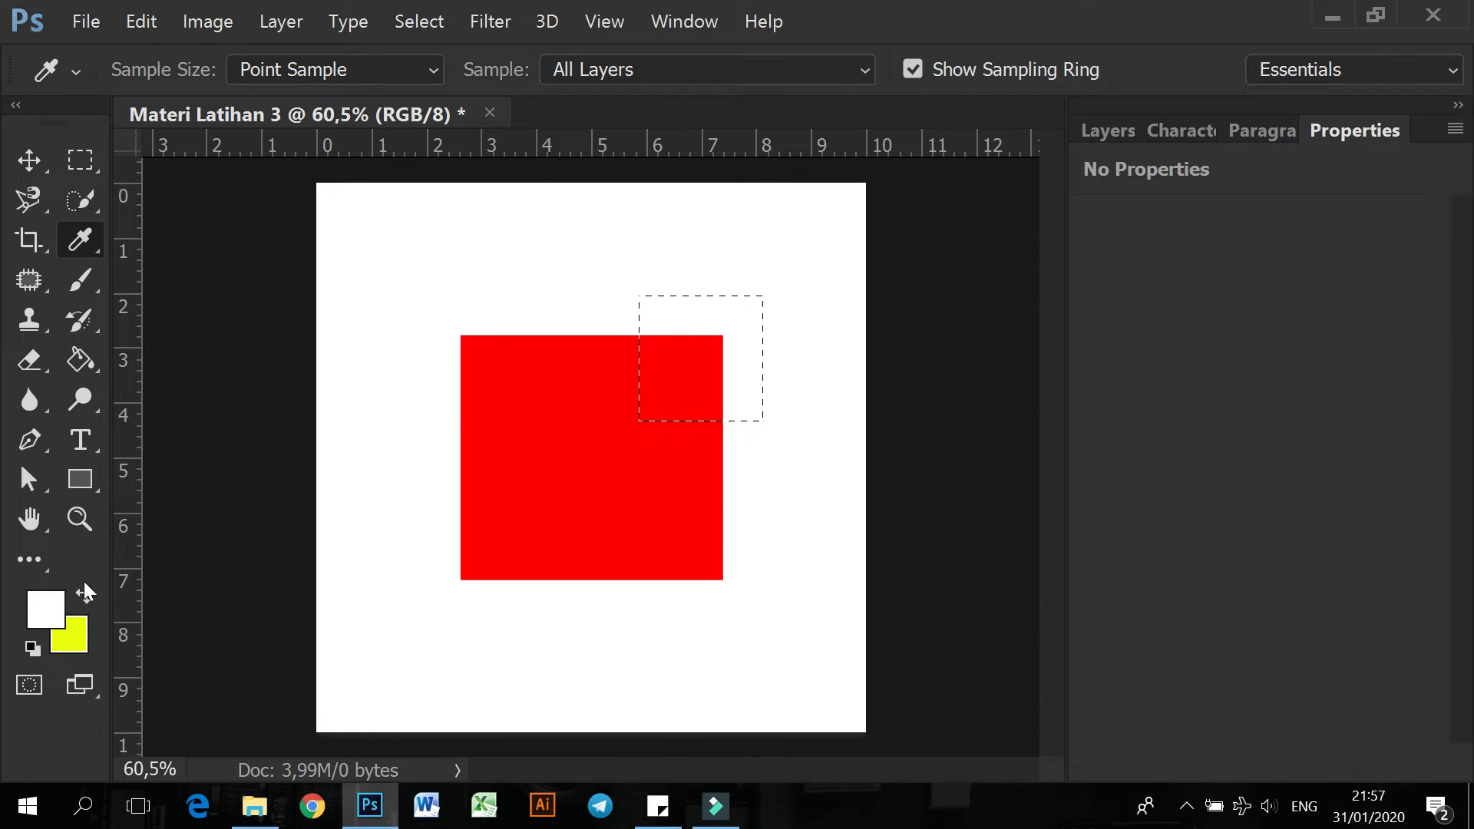
left_click(52, 606)
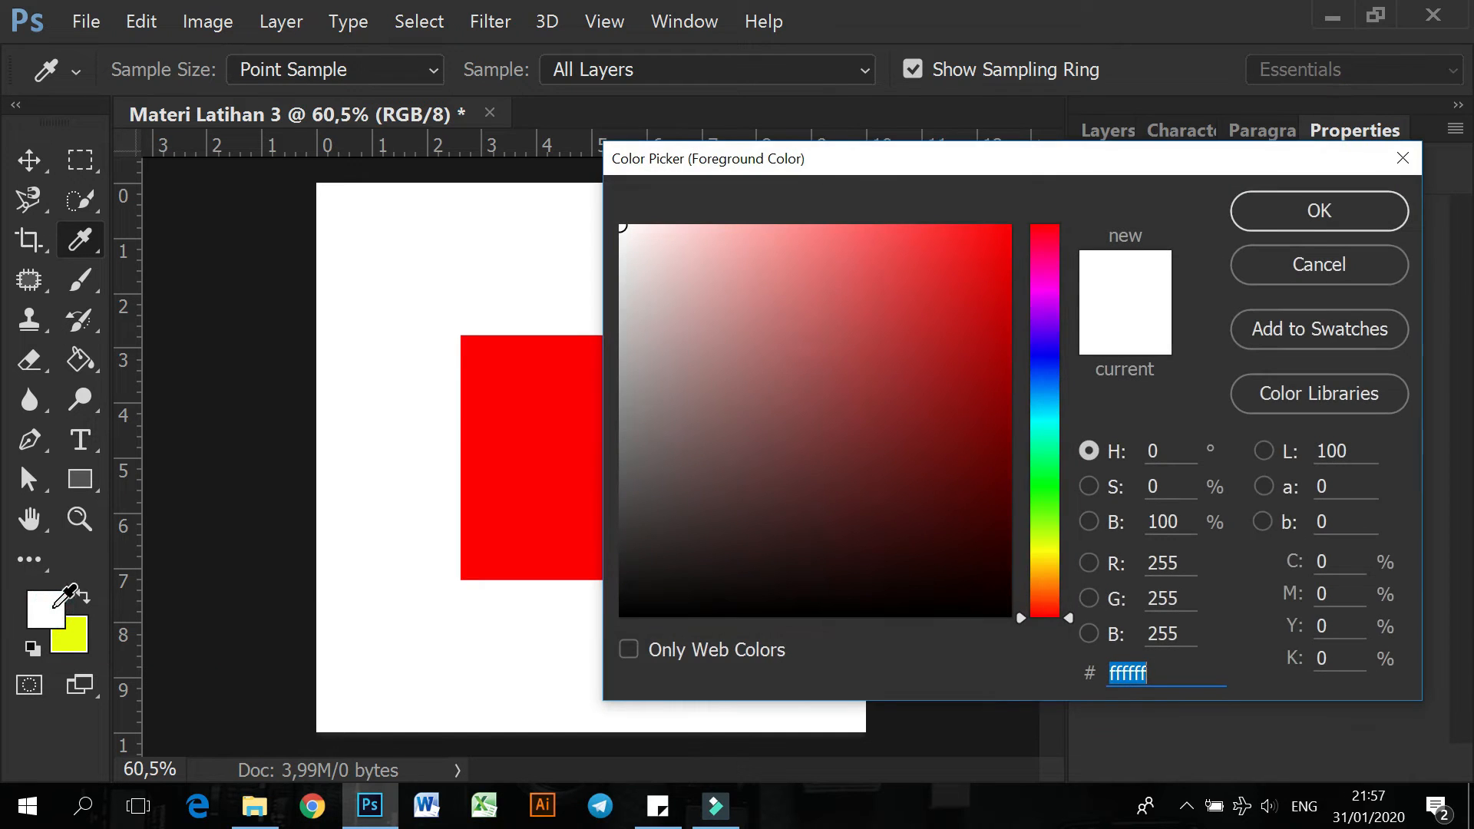
left_click(1363, 268)
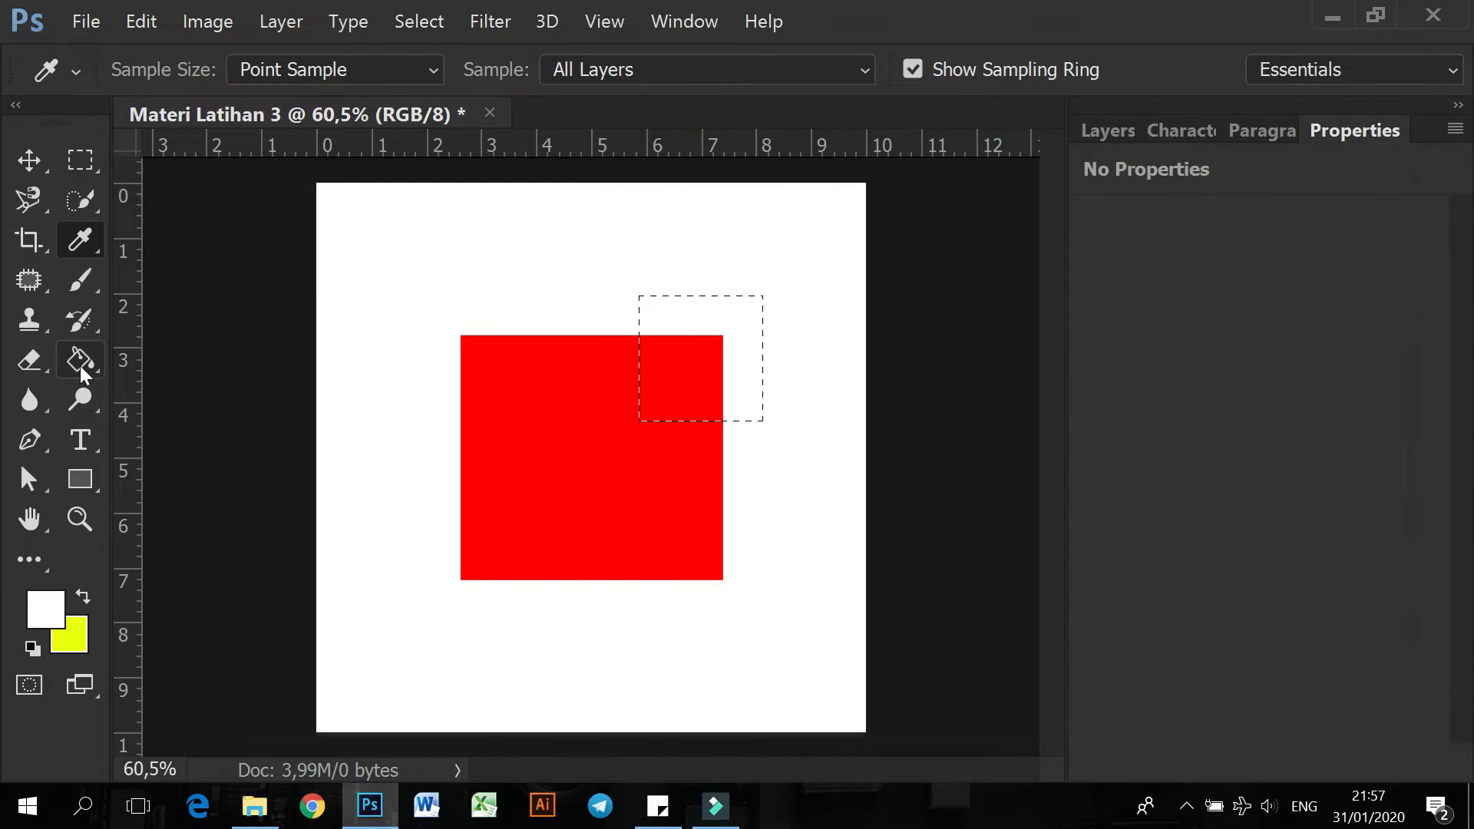
Activate the Paint Bucket Tool and swap the colours so that yellow is the foreground and white the background
left_click(81, 359)
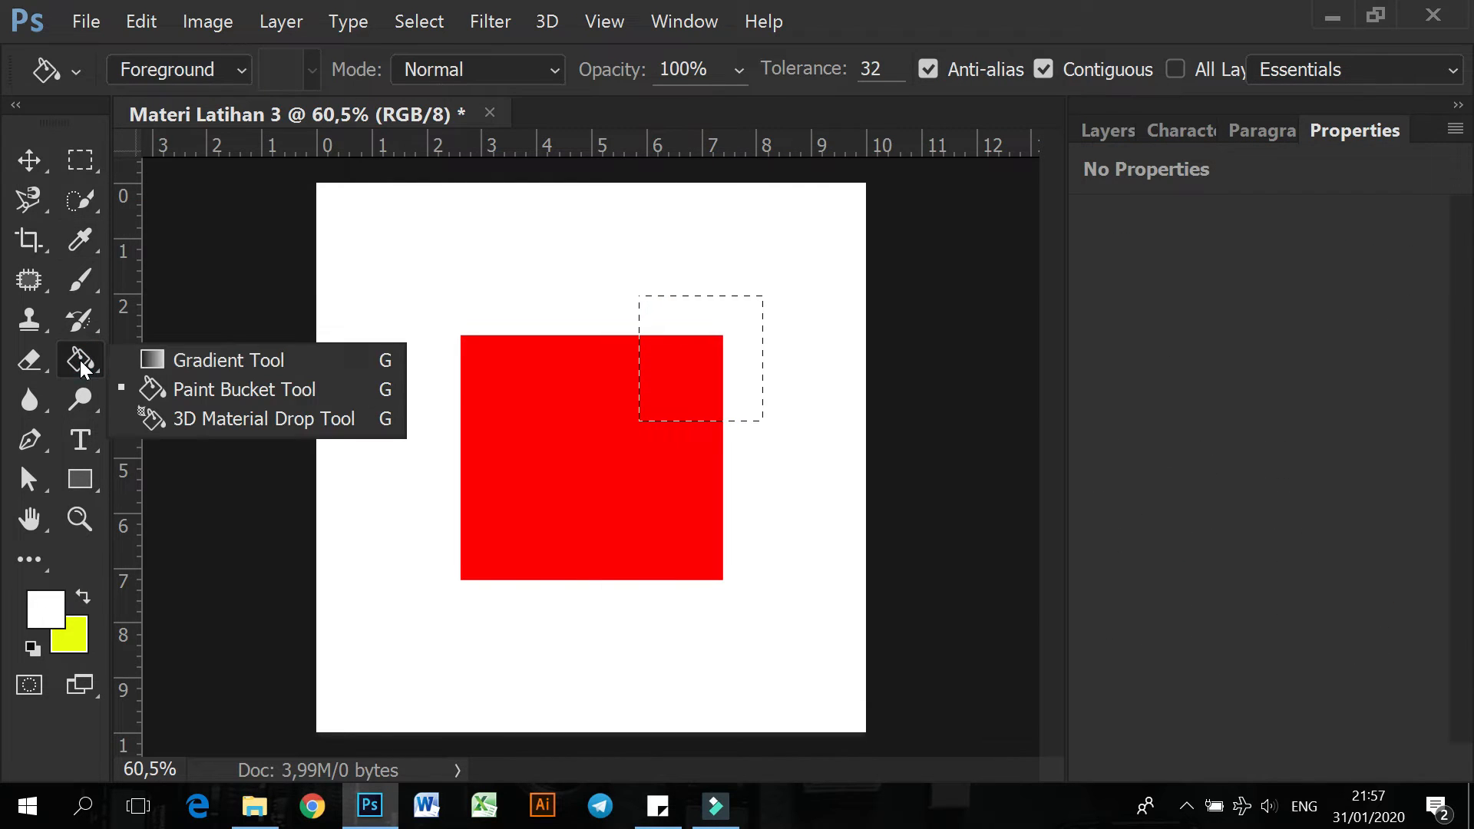
left_click(213, 394)
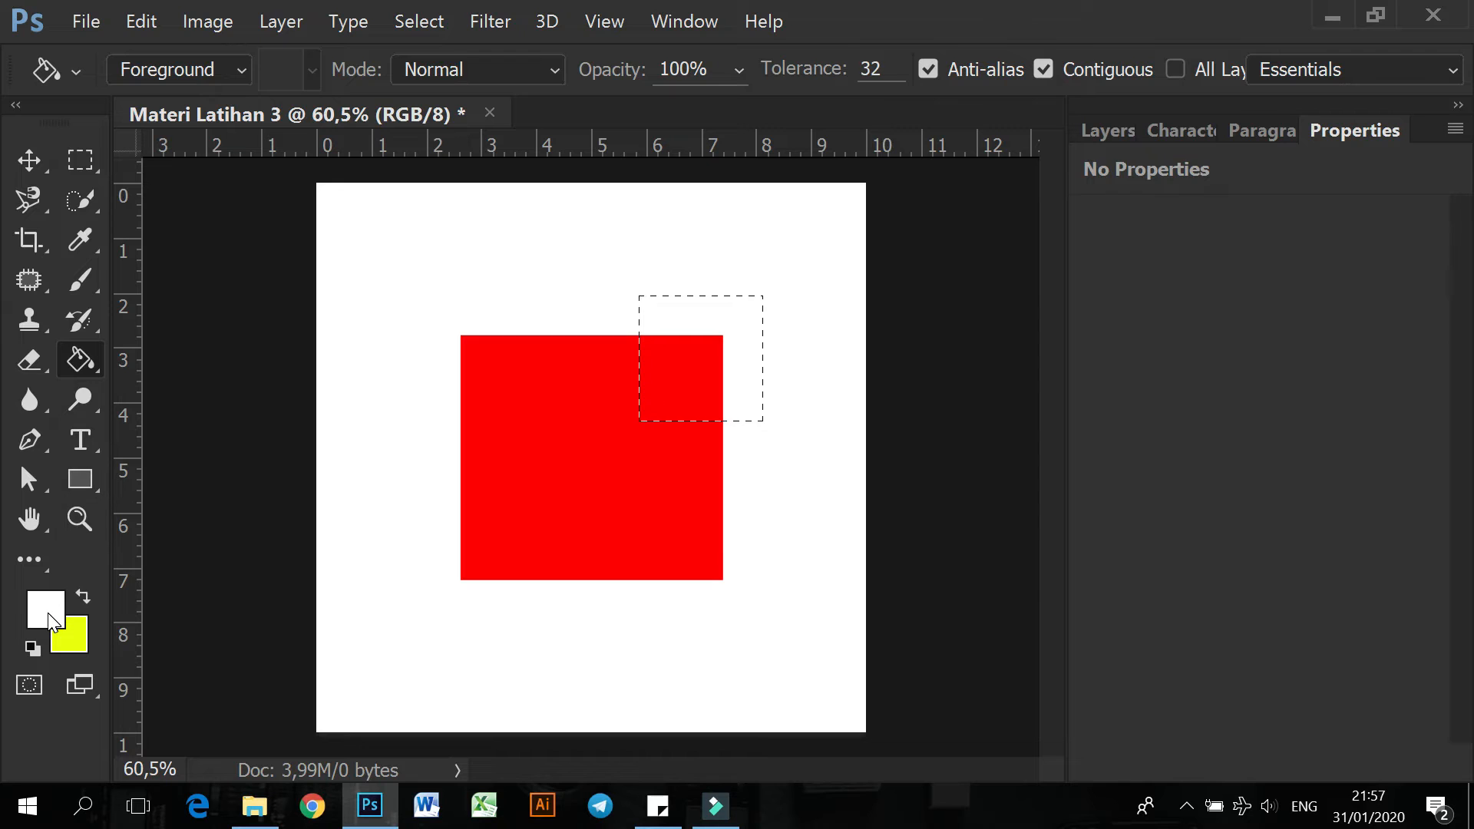
left_click(84, 595)
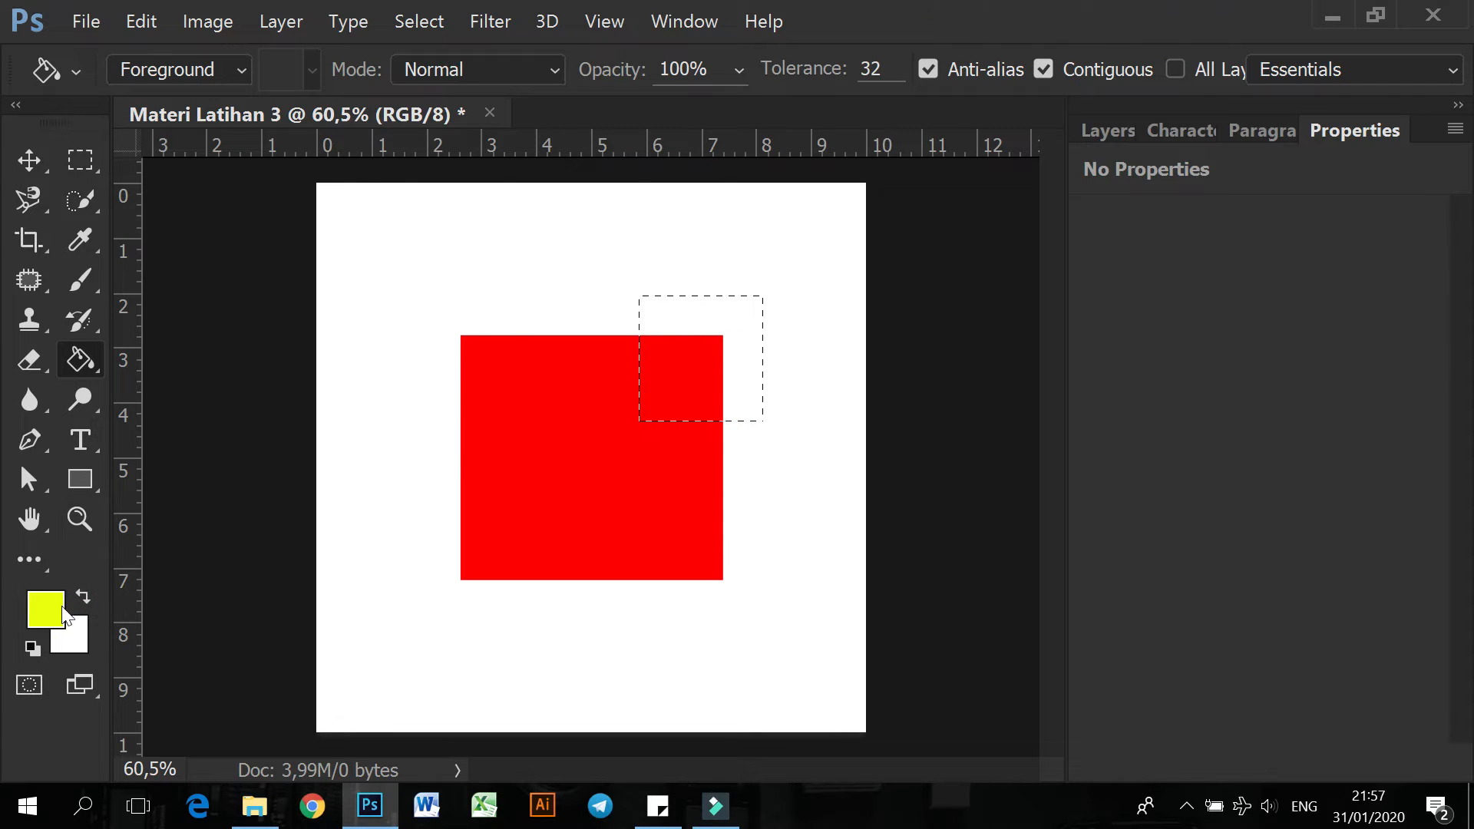
Rasterize the Rectangle 1 shape layer and fill its selected upper-right corner with the yellow foreground colour
left_click(1104, 129)
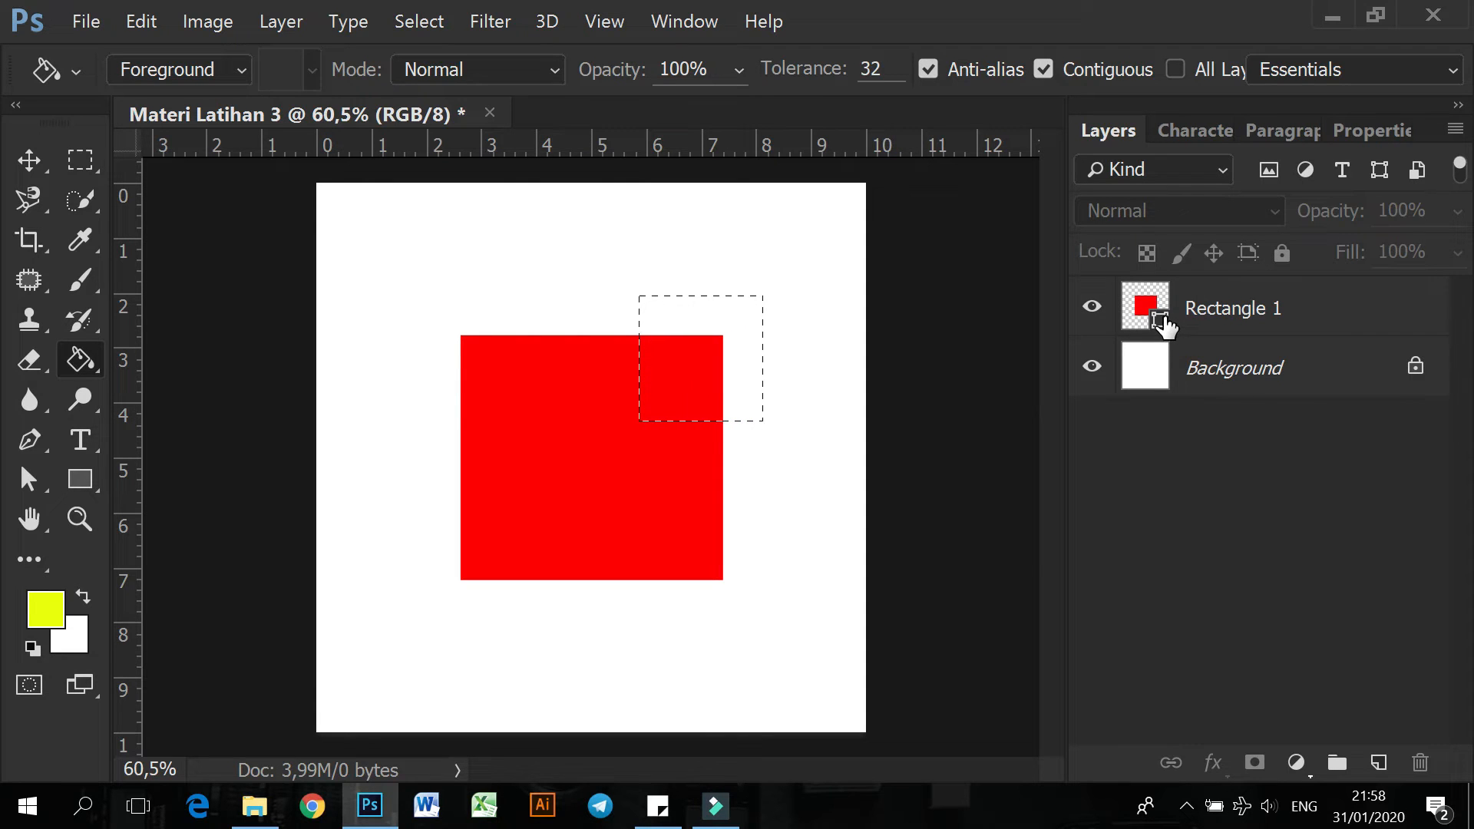
left_click(1219, 308)
right_click(1221, 310)
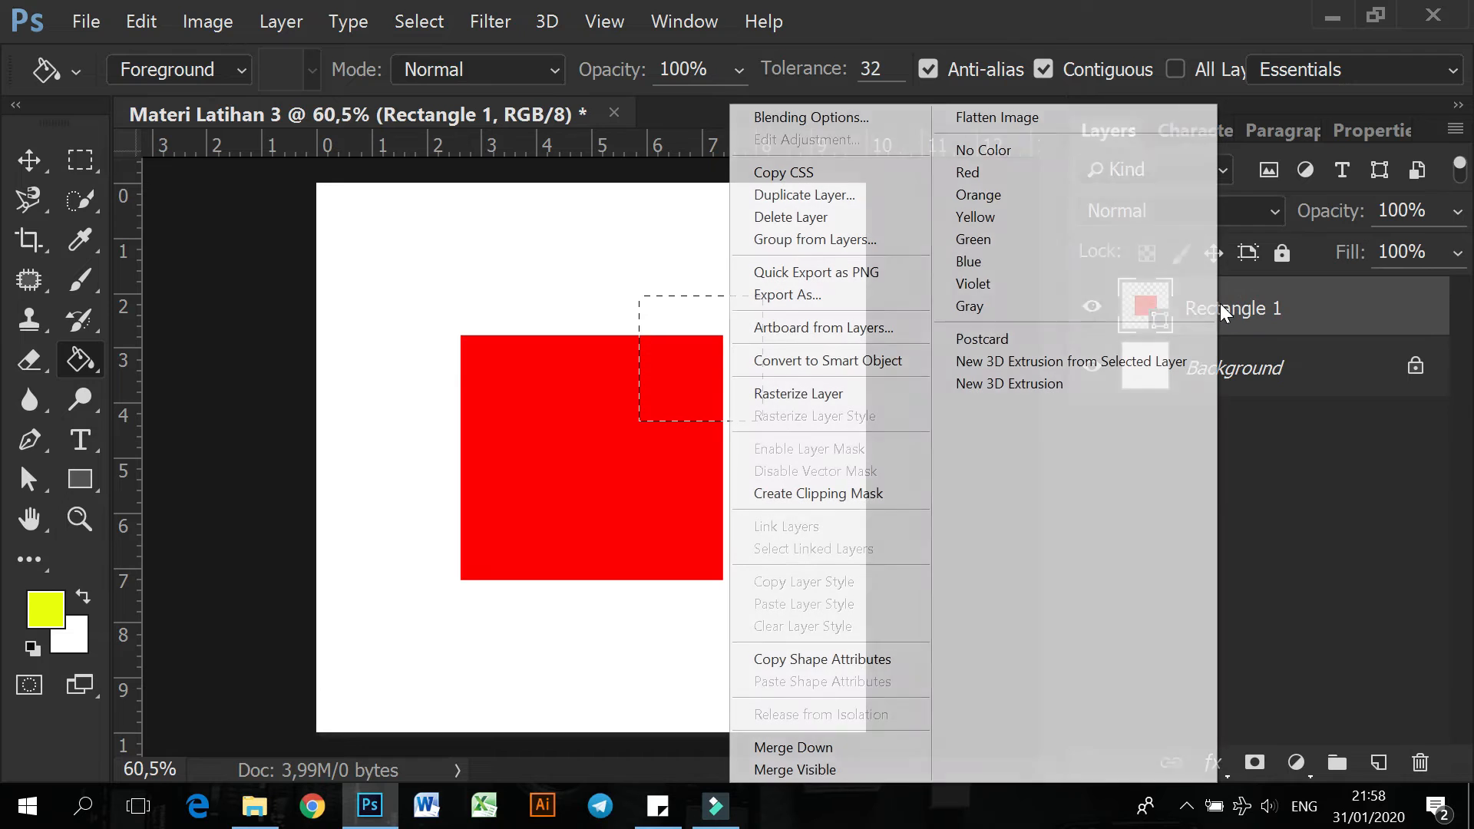
left_click(859, 390)
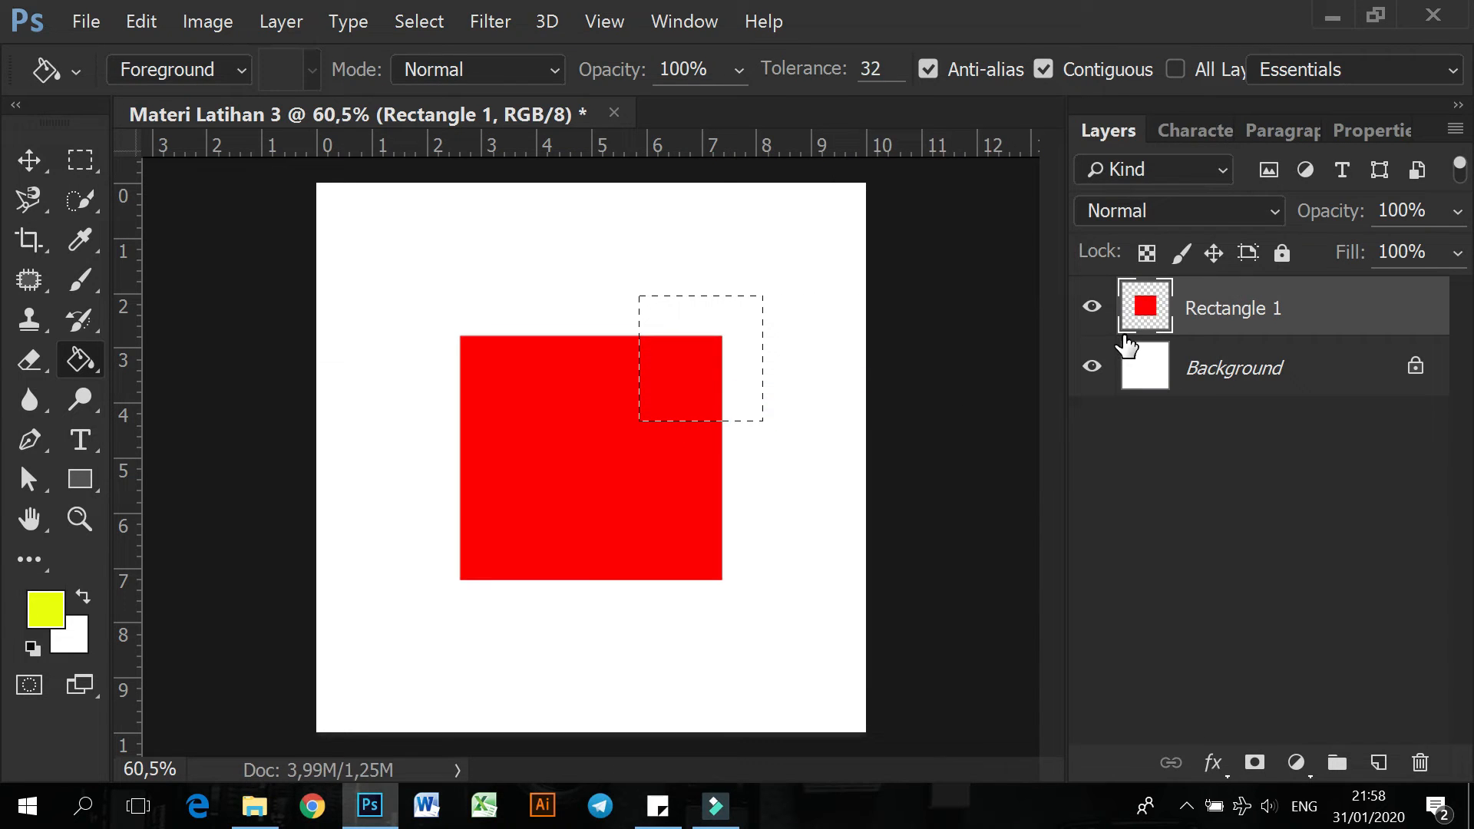
left_click(686, 391)
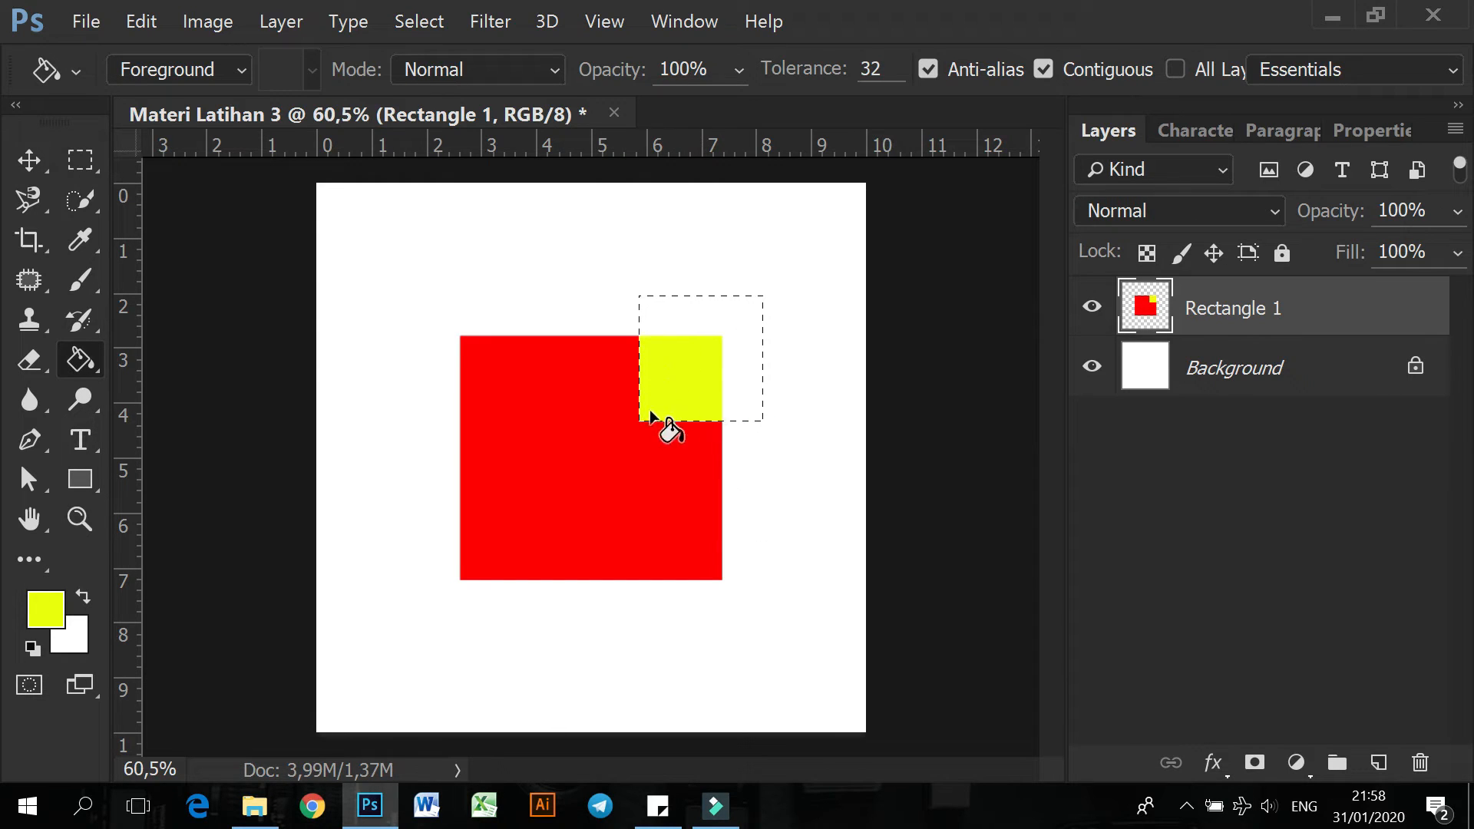
Select a vertical strip along the red rectangle's left edge with the Rectangular Marquee and fill it with yellow
left_click(80, 161)
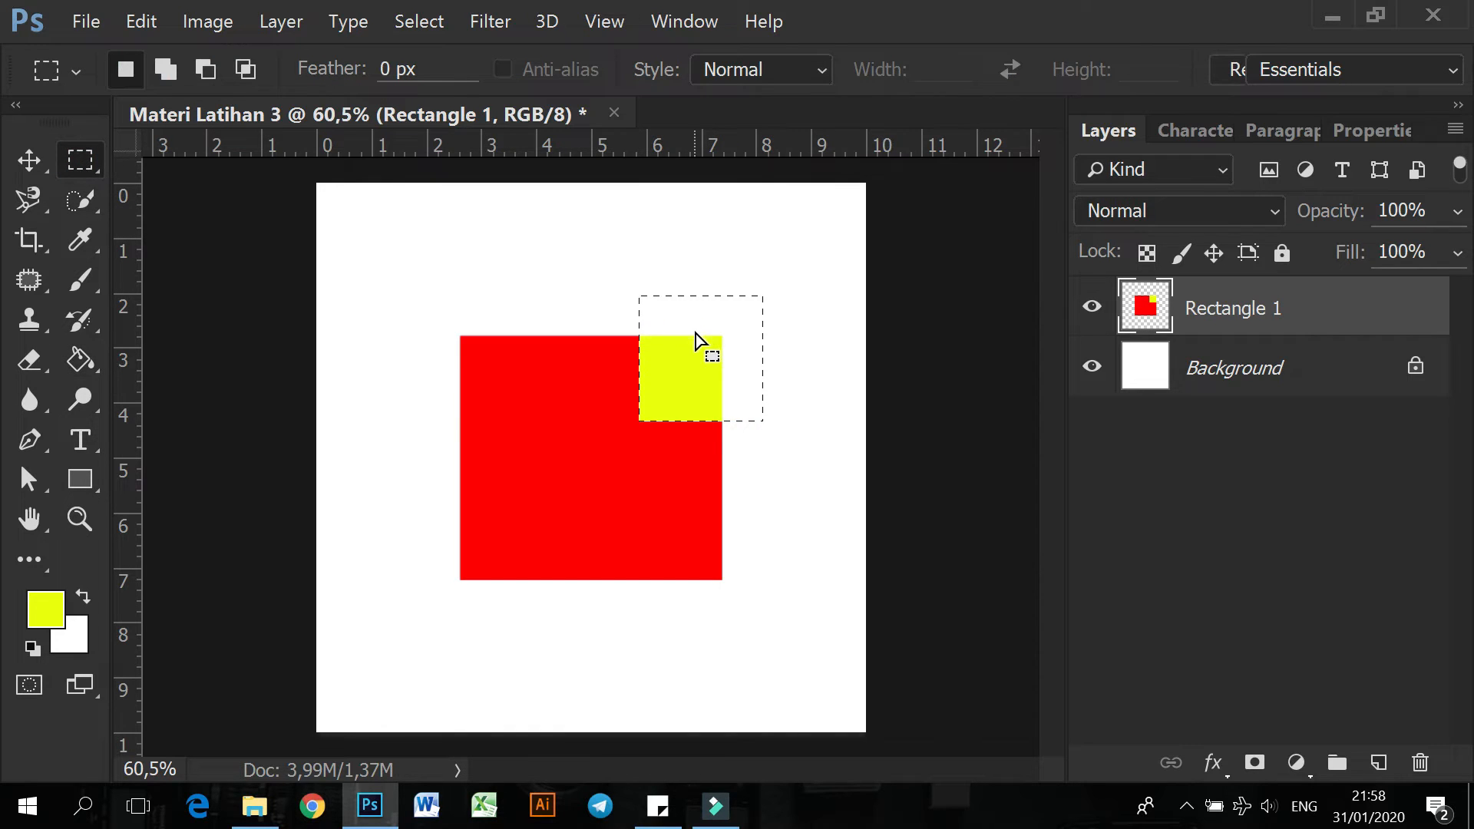
left_click(89, 161)
mouse_move(453, 296)
left_mouse_down()
mouse_move(528, 438)
mouse_move(514, 584)
left_mouse_up()
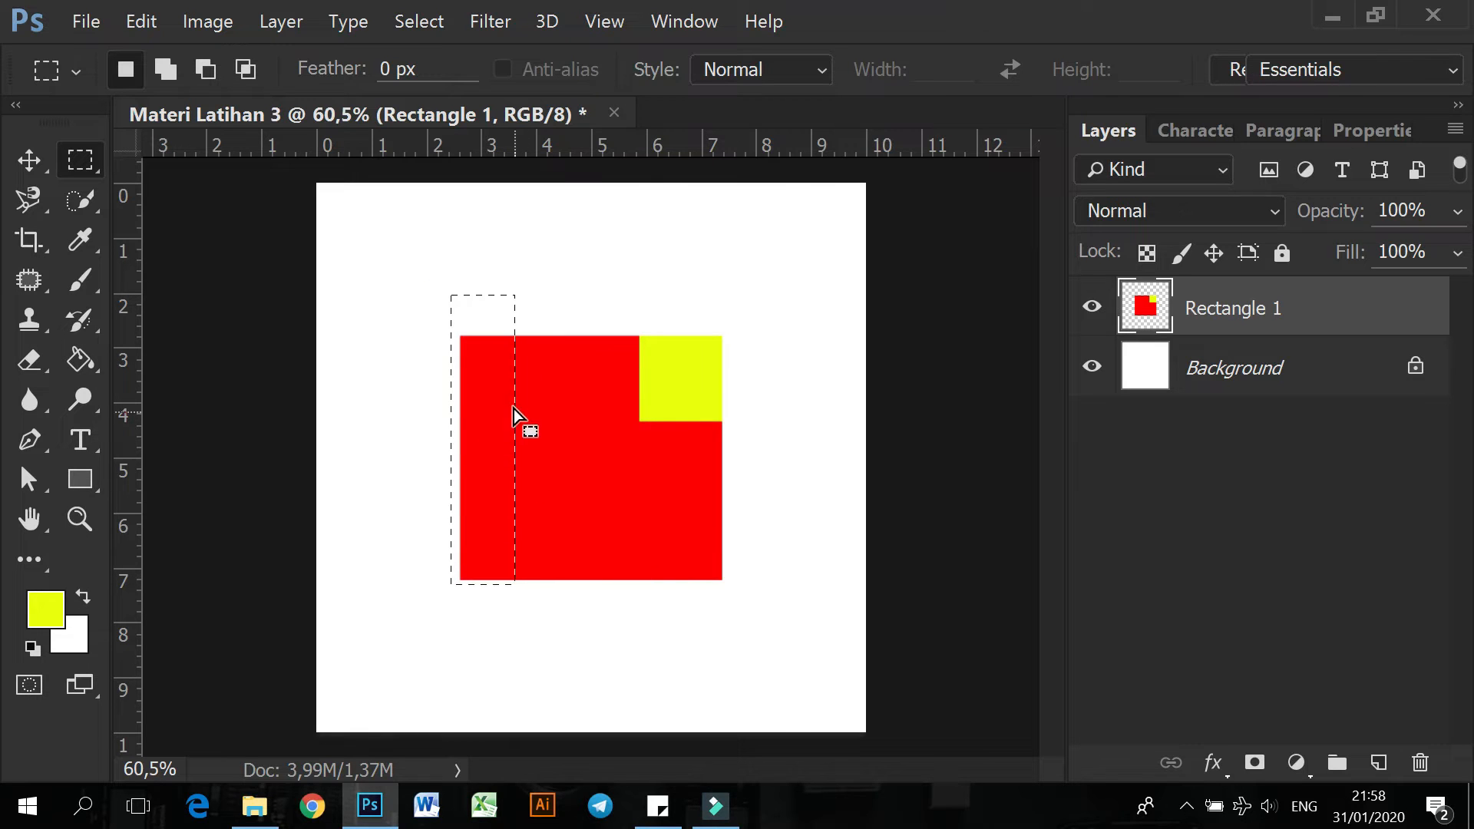
left_click(85, 369)
left_click(477, 422)
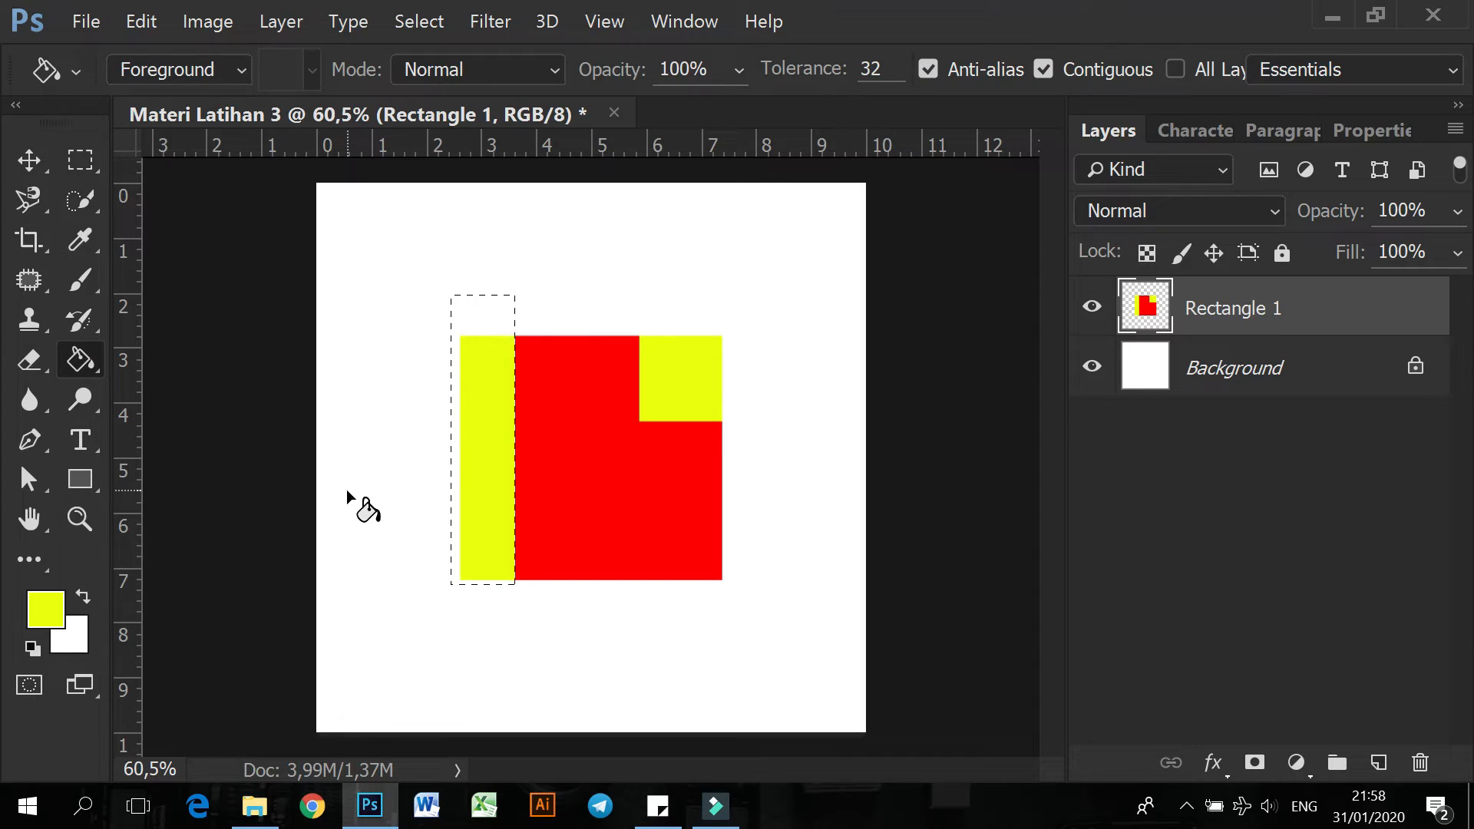
Clear the marquee selection and move the red and yellow rectangle about 0.3 cm left, leaving no layer selected
left_click(82, 160)
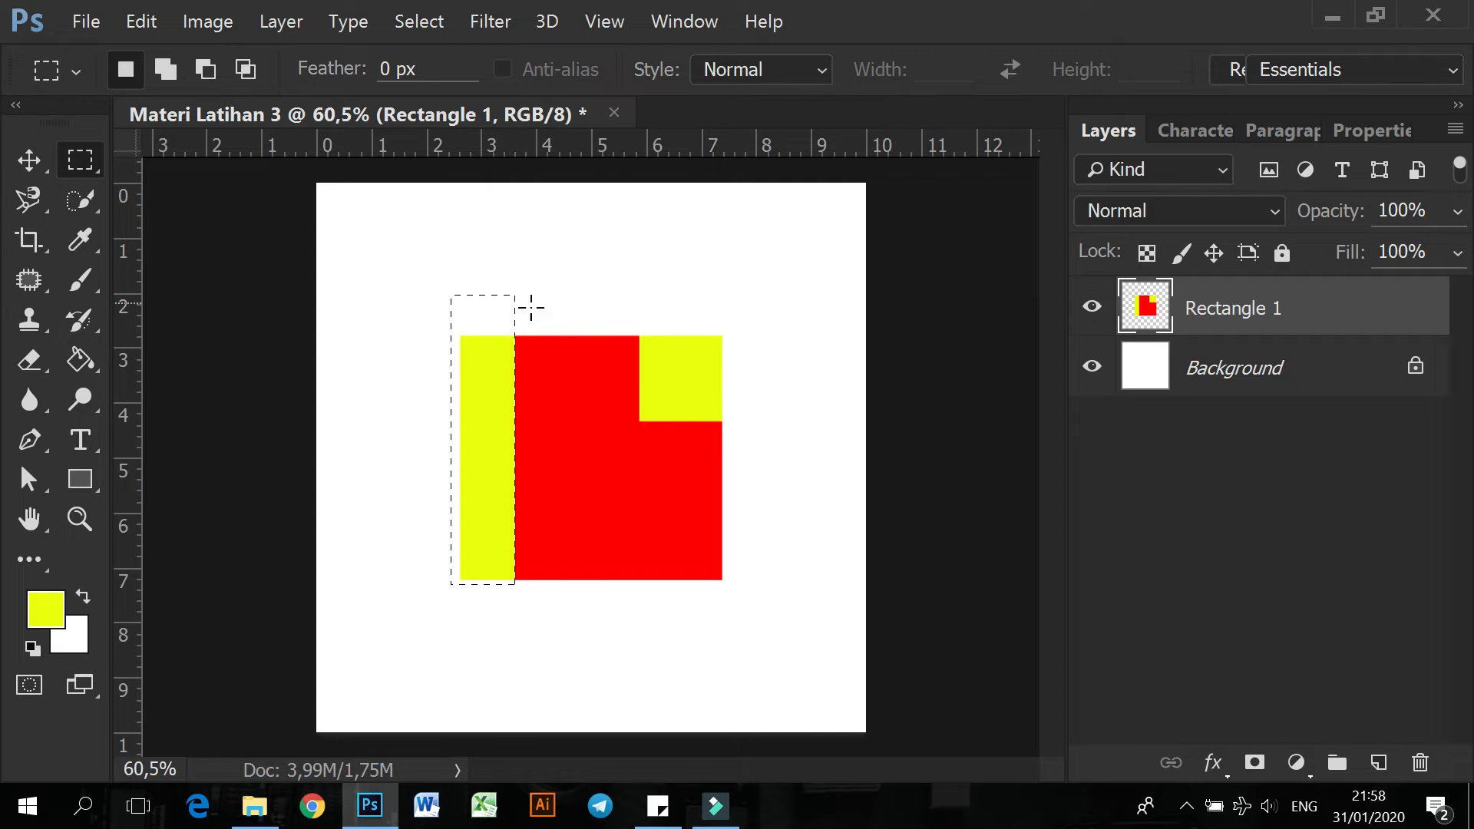
left_click(504, 326)
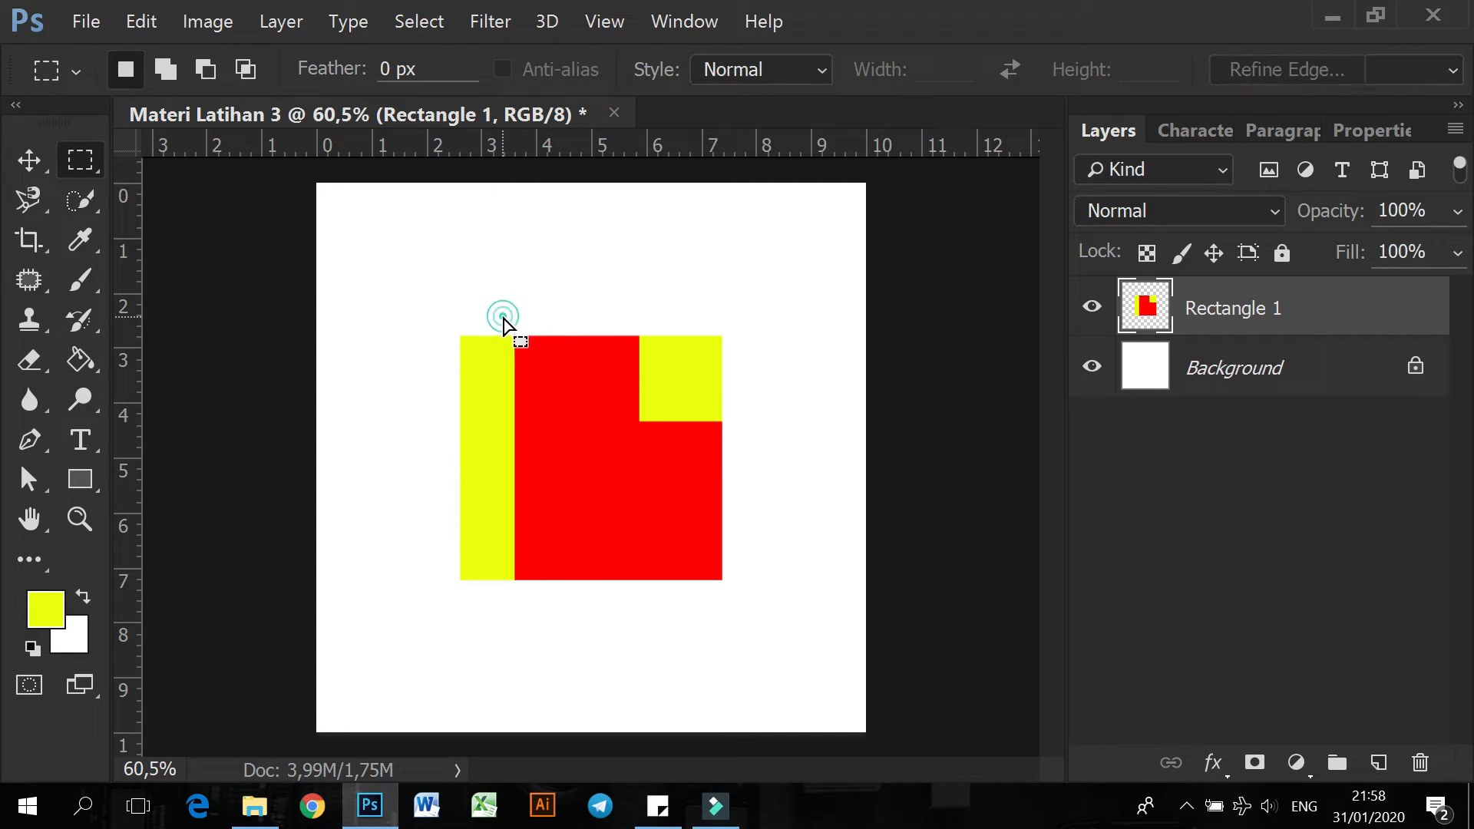
left_click(29, 159)
left_click(247, 306)
left_click(651, 398)
left_click_drag(550, 387, 609, 381)
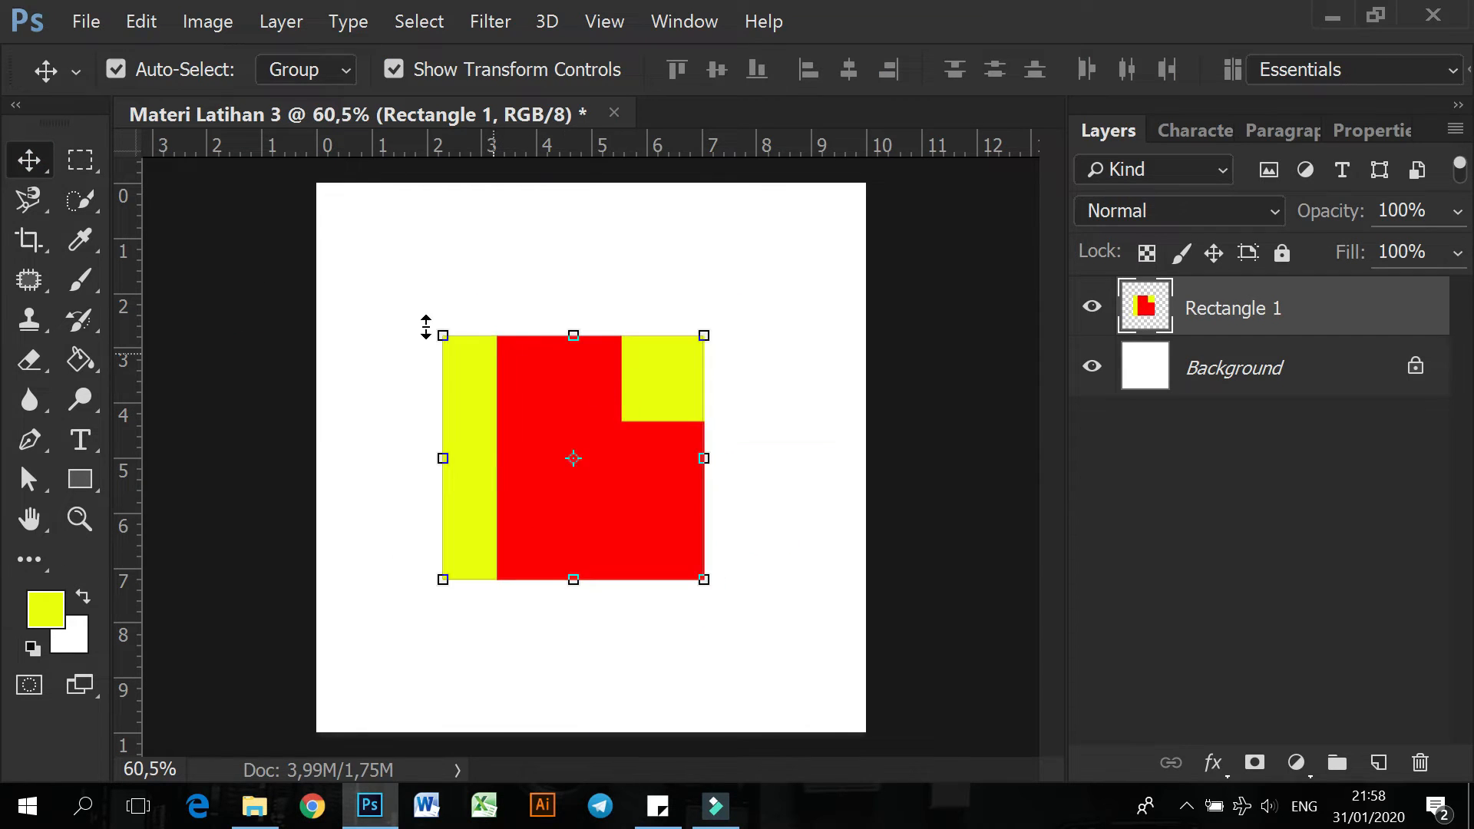
left_click(340, 274)
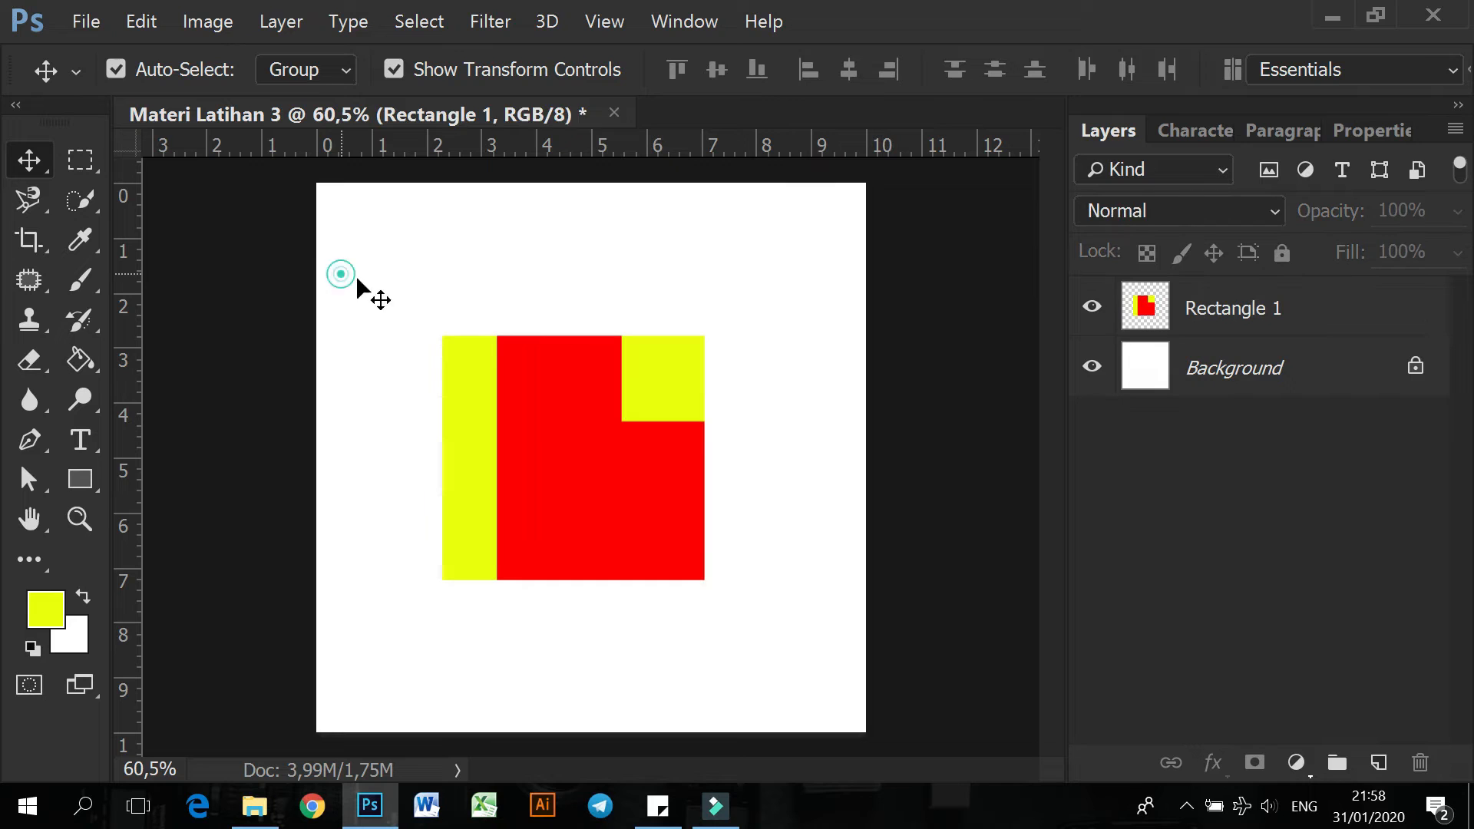
left_click(86, 159)
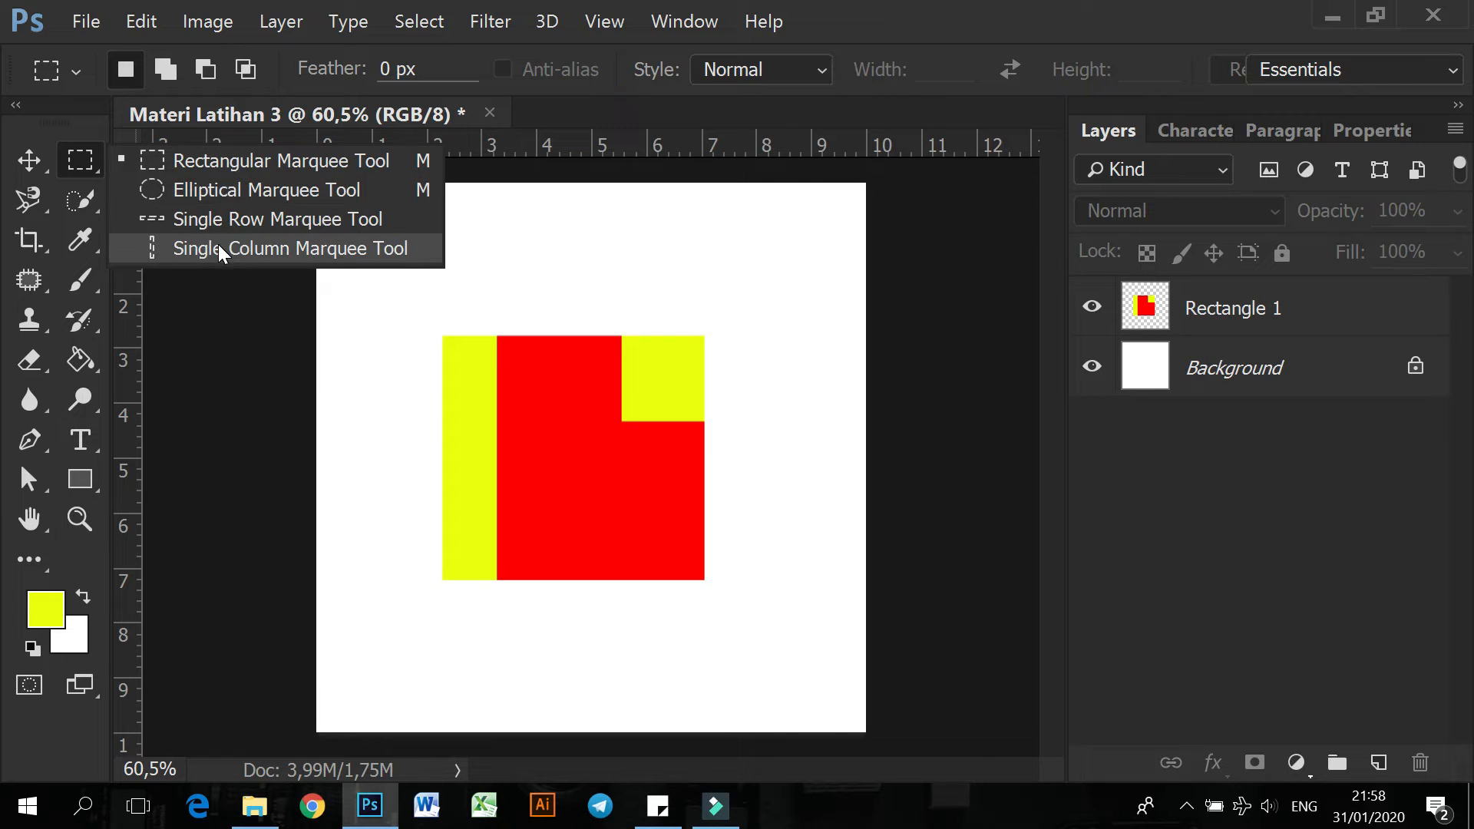
left_click(43, 155)
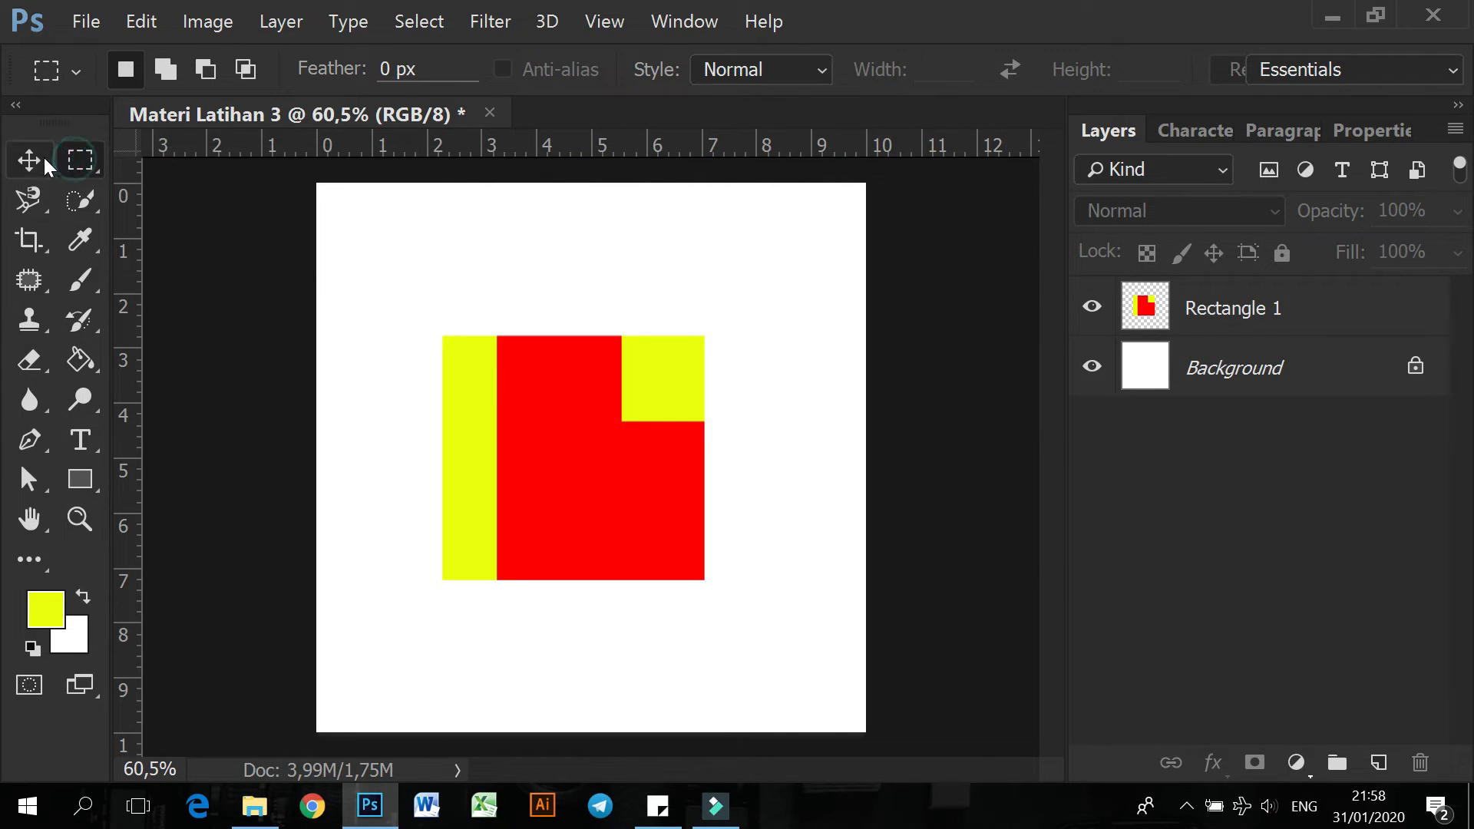
left_click(80, 159)
left_click(41, 155)
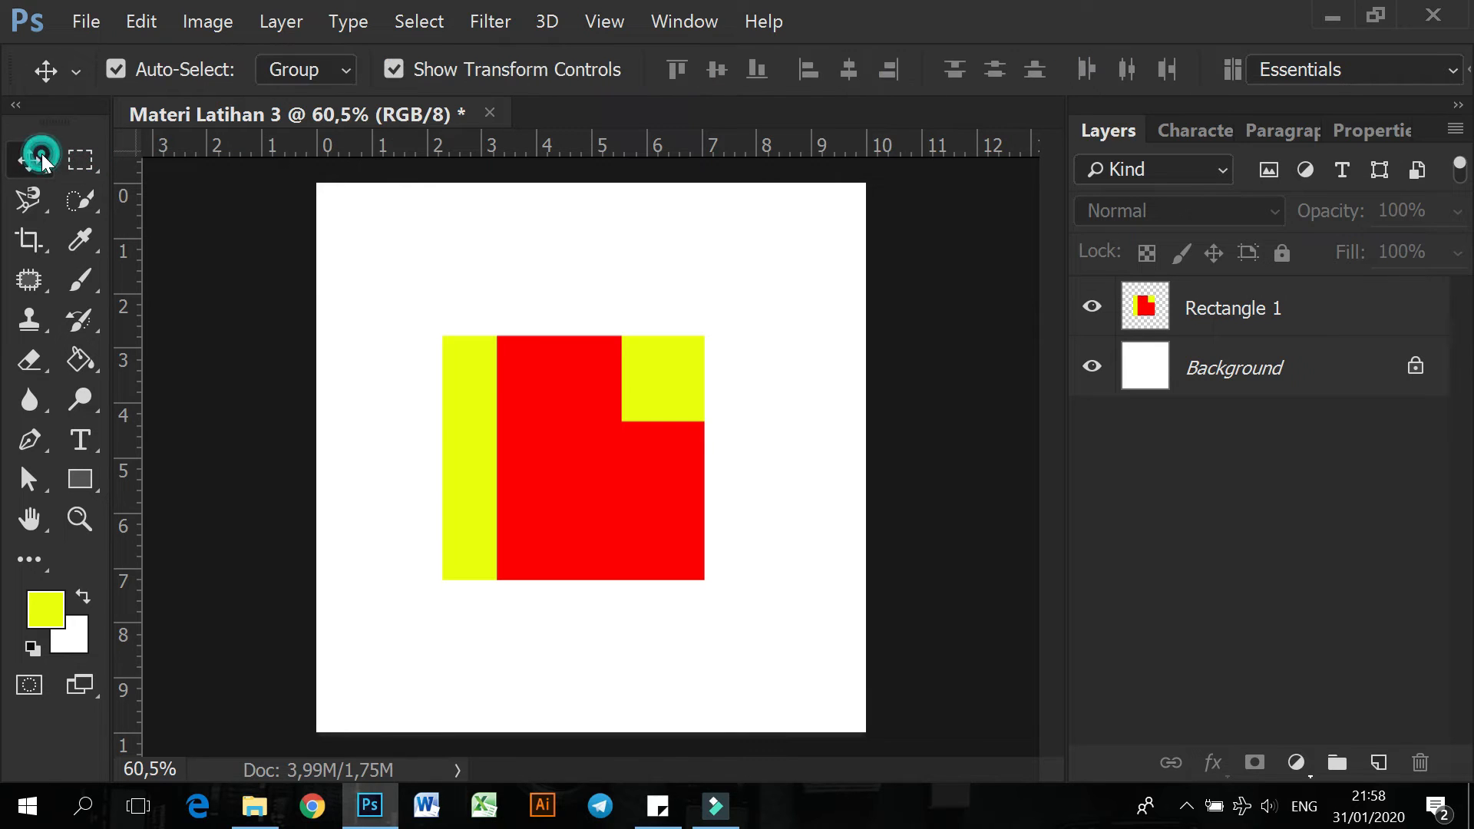
left_click(86, 159)
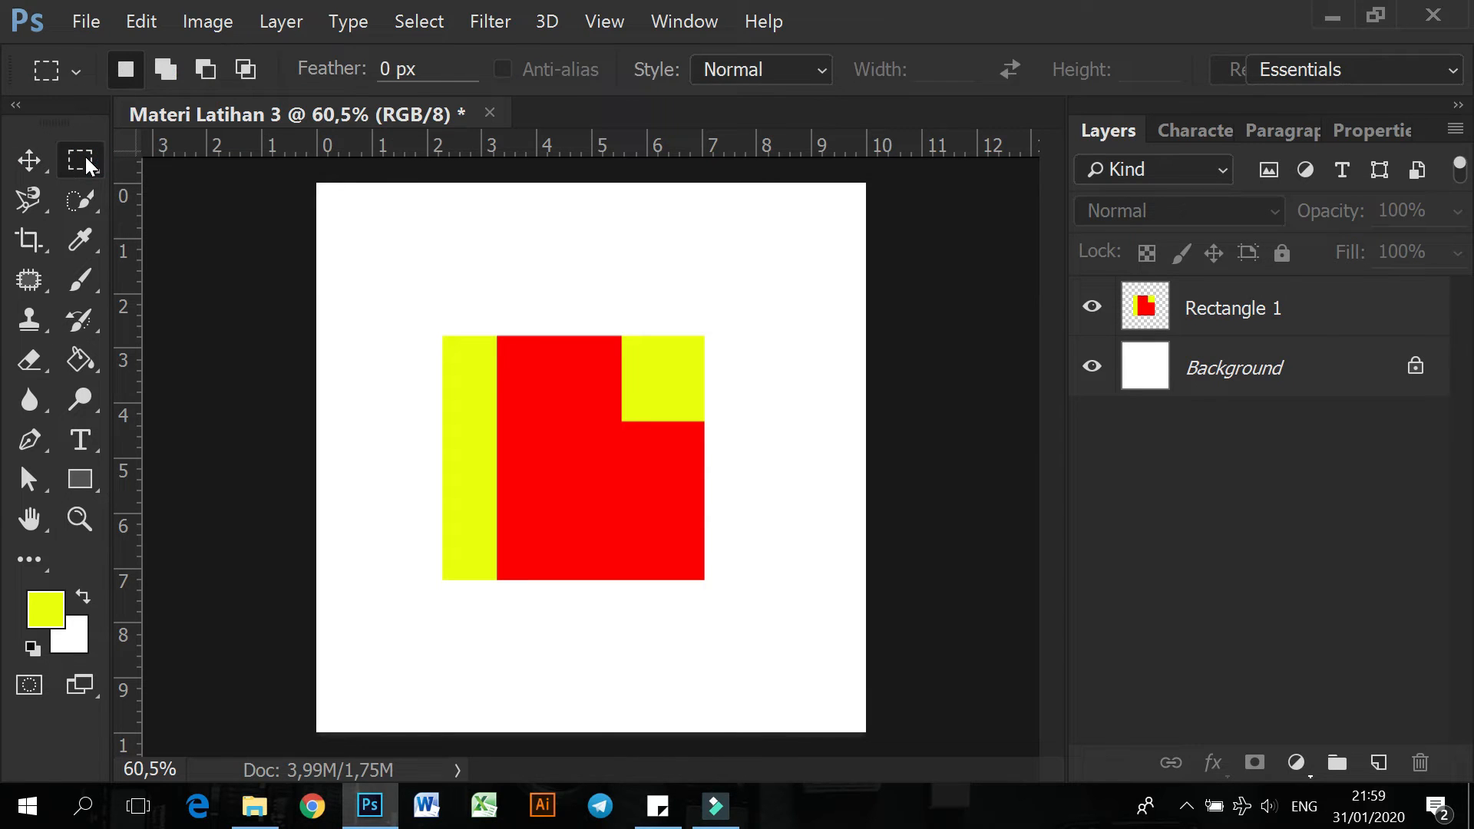
left_click(34, 163)
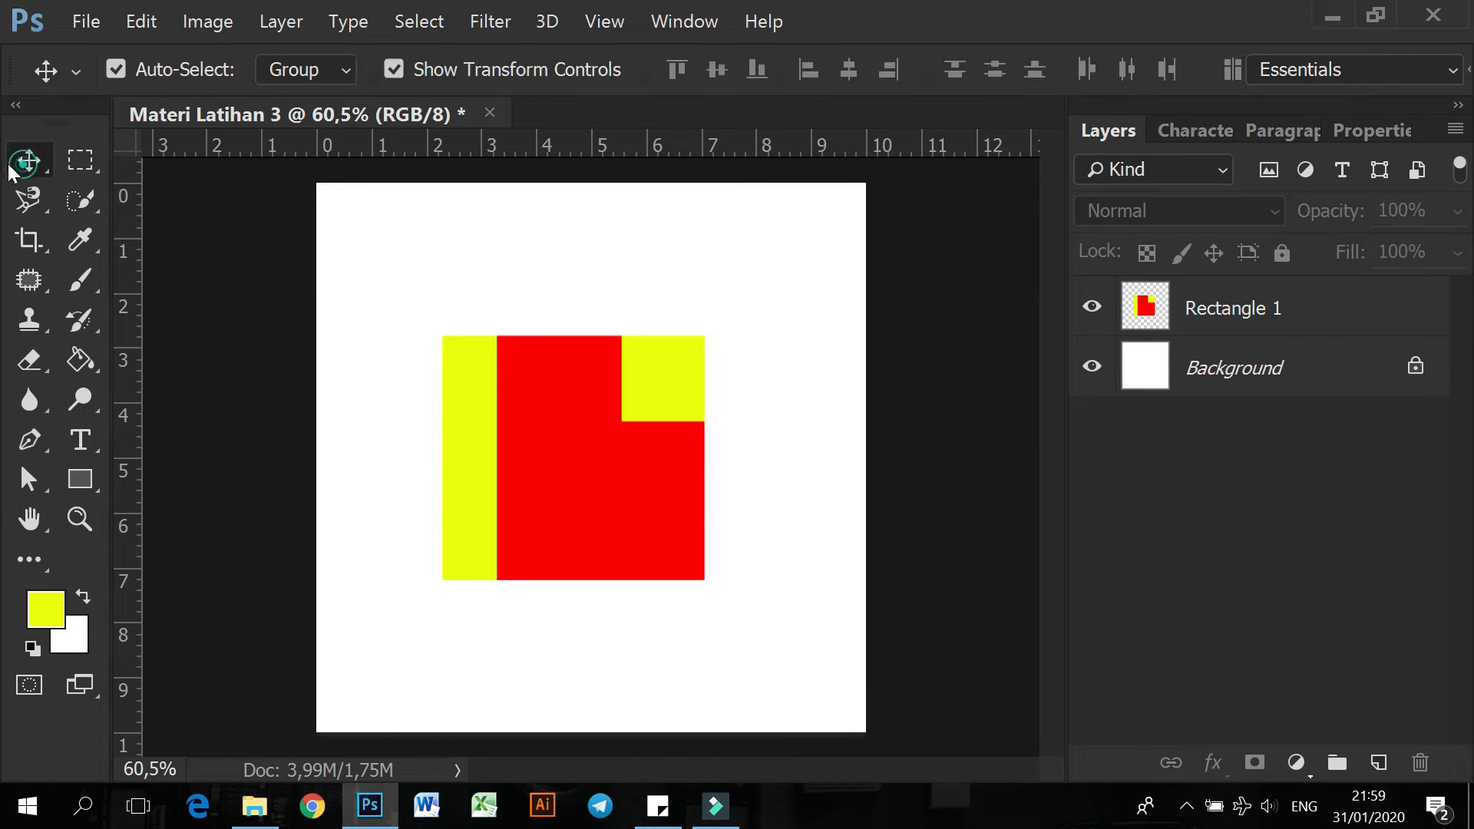
Draw a curved freehand selection with the Lasso Tool from above the rectangle down into its red area
left_click(30, 201)
right_click(31, 201)
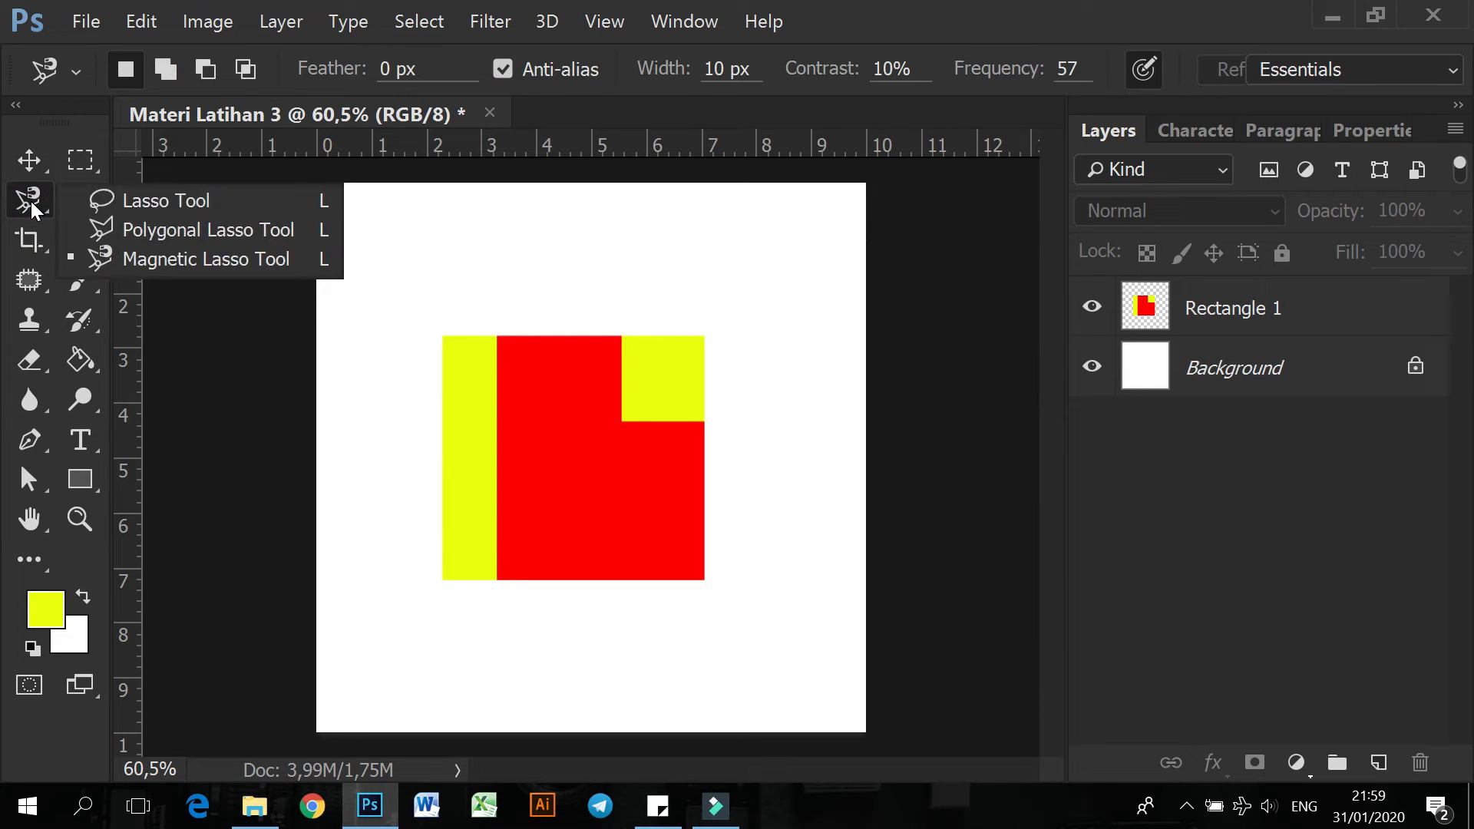
left_click(150, 203)
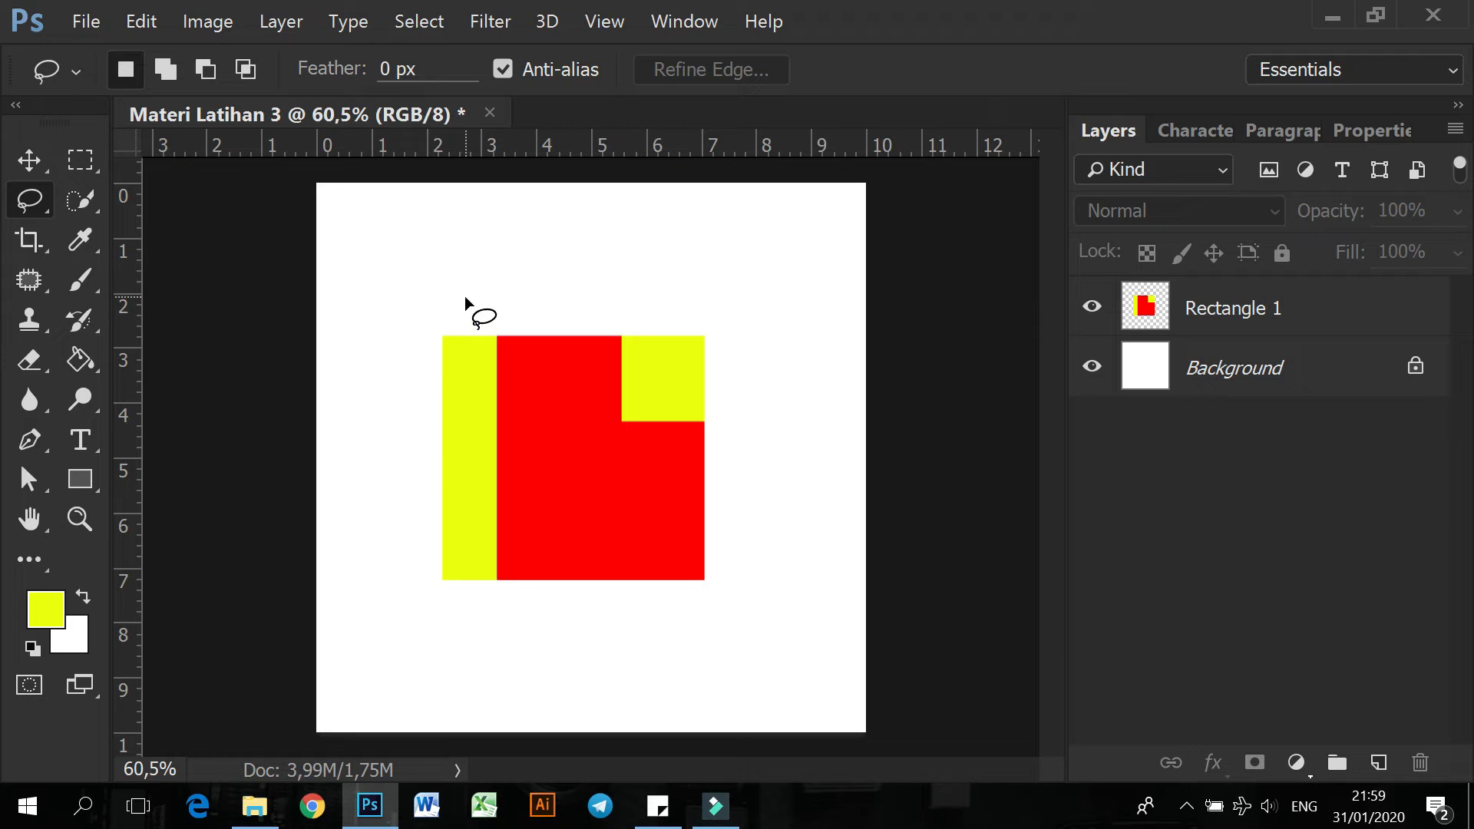
left_click(80, 161)
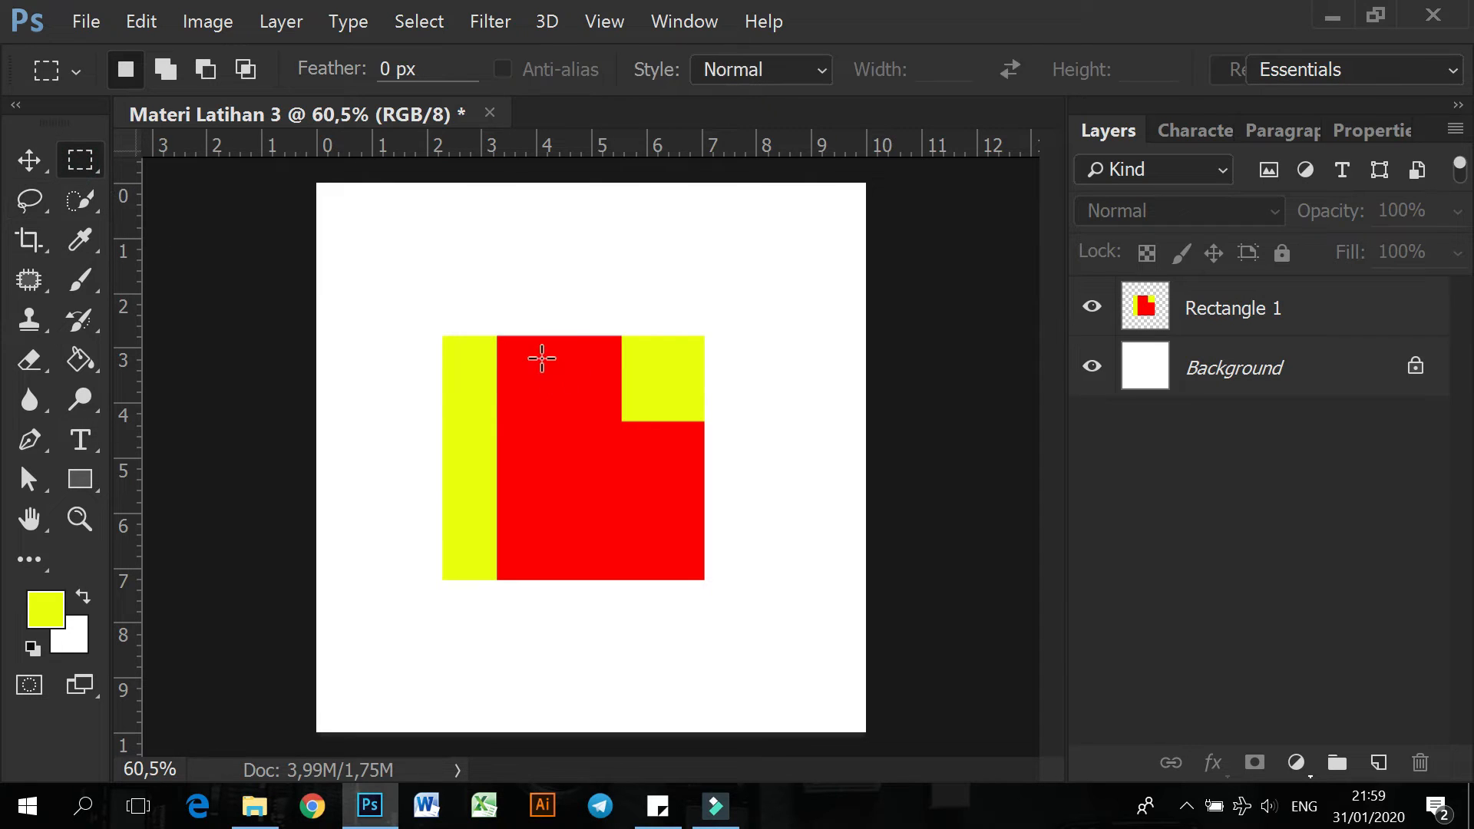
left_click(31, 201)
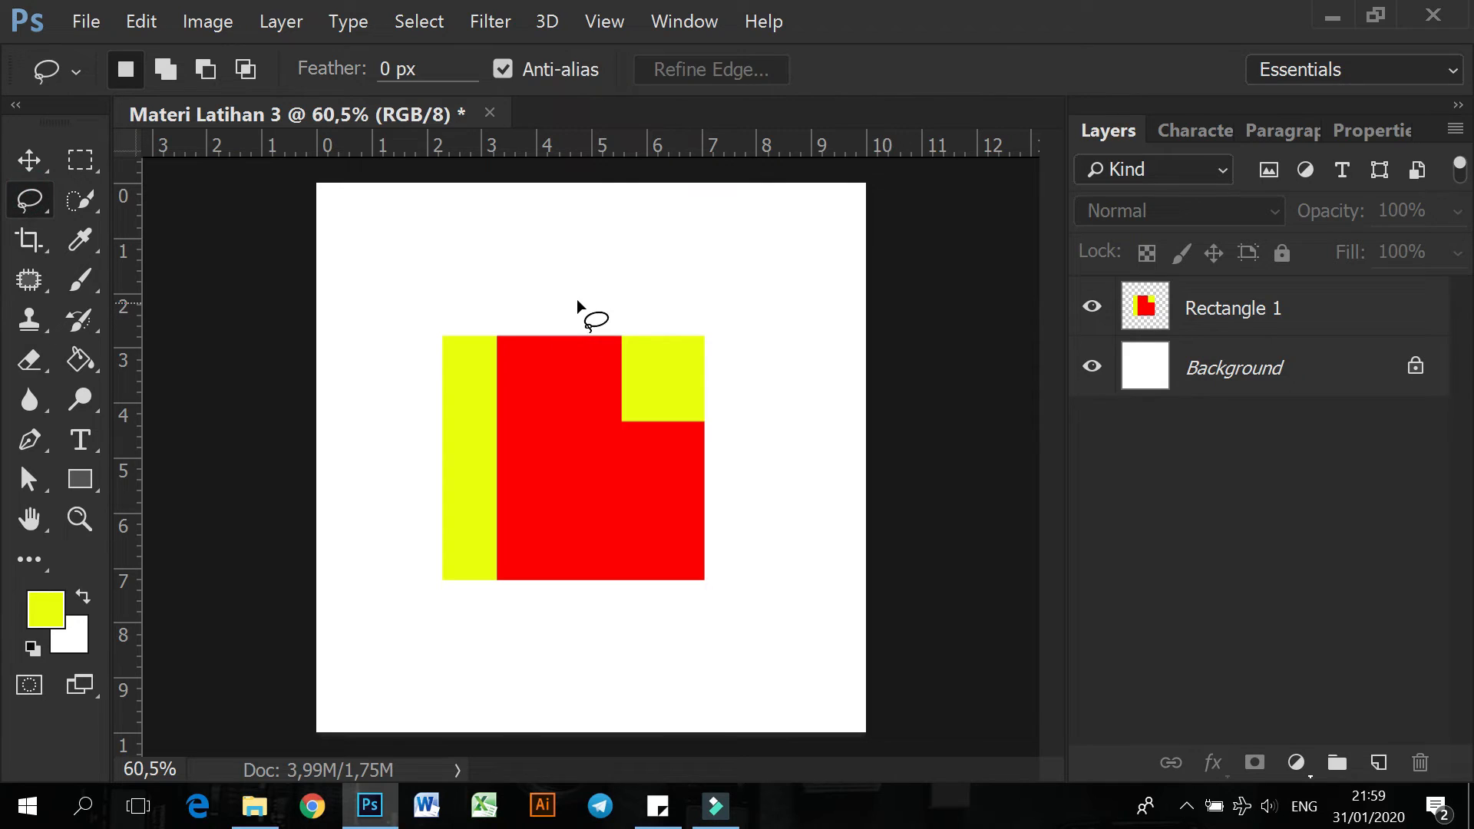
mouse_move(601, 298)
left_mouse_down()
mouse_move(542, 404)
mouse_move(548, 464)
mouse_move(586, 507)
mouse_move(630, 517)
mouse_move(666, 489)
mouse_move(662, 458)
mouse_move(603, 409)
mouse_move(613, 293)
left_mouse_up()
Fill the curved lasso selection on the Rectangle 1 layer with the yellow foreground colour and clear the selection
left_click(83, 359)
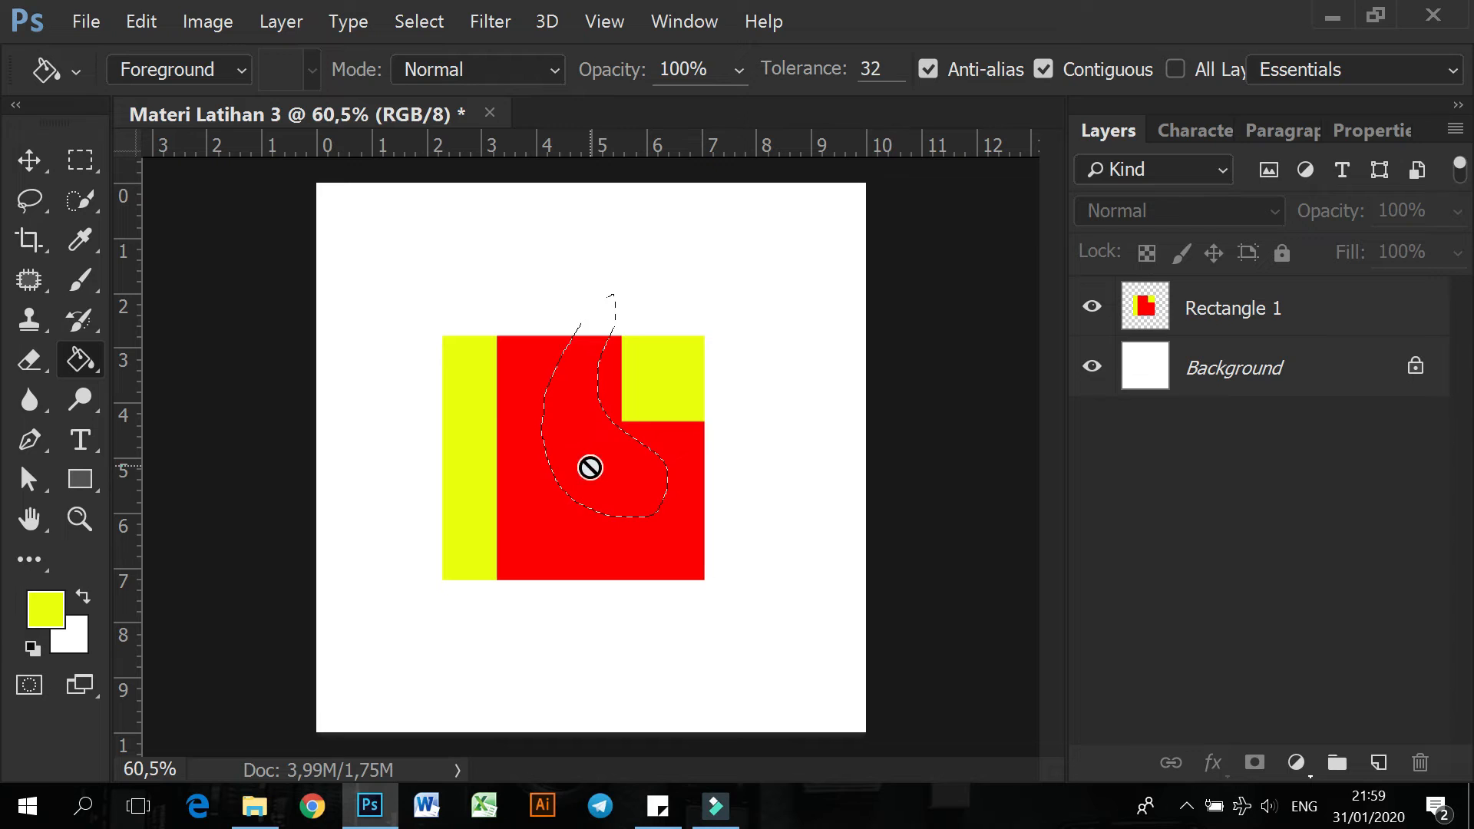
left_click(31, 162)
left_click(574, 433)
left_click(739, 338)
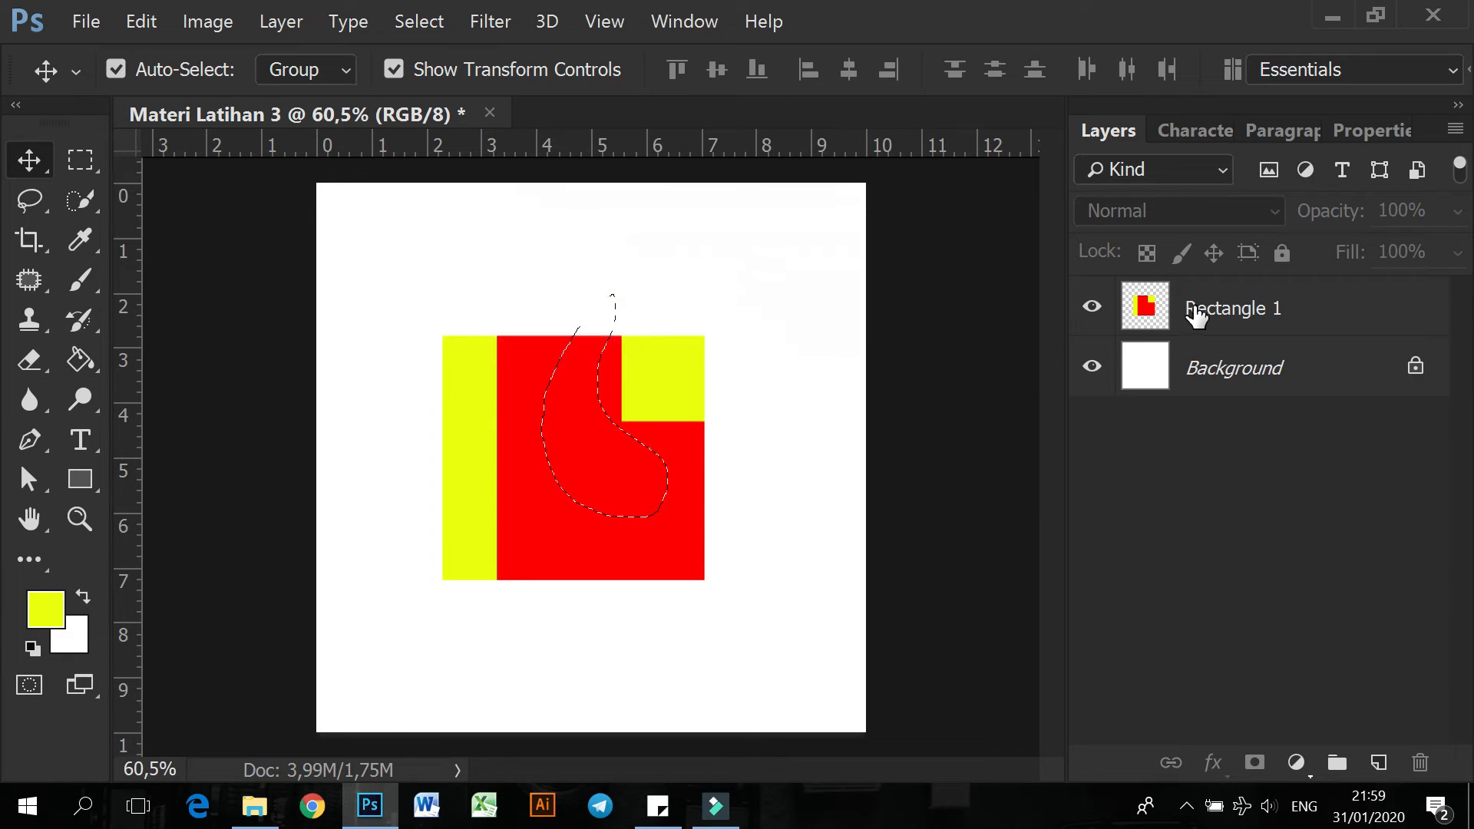
left_click(1167, 313)
left_click(81, 360)
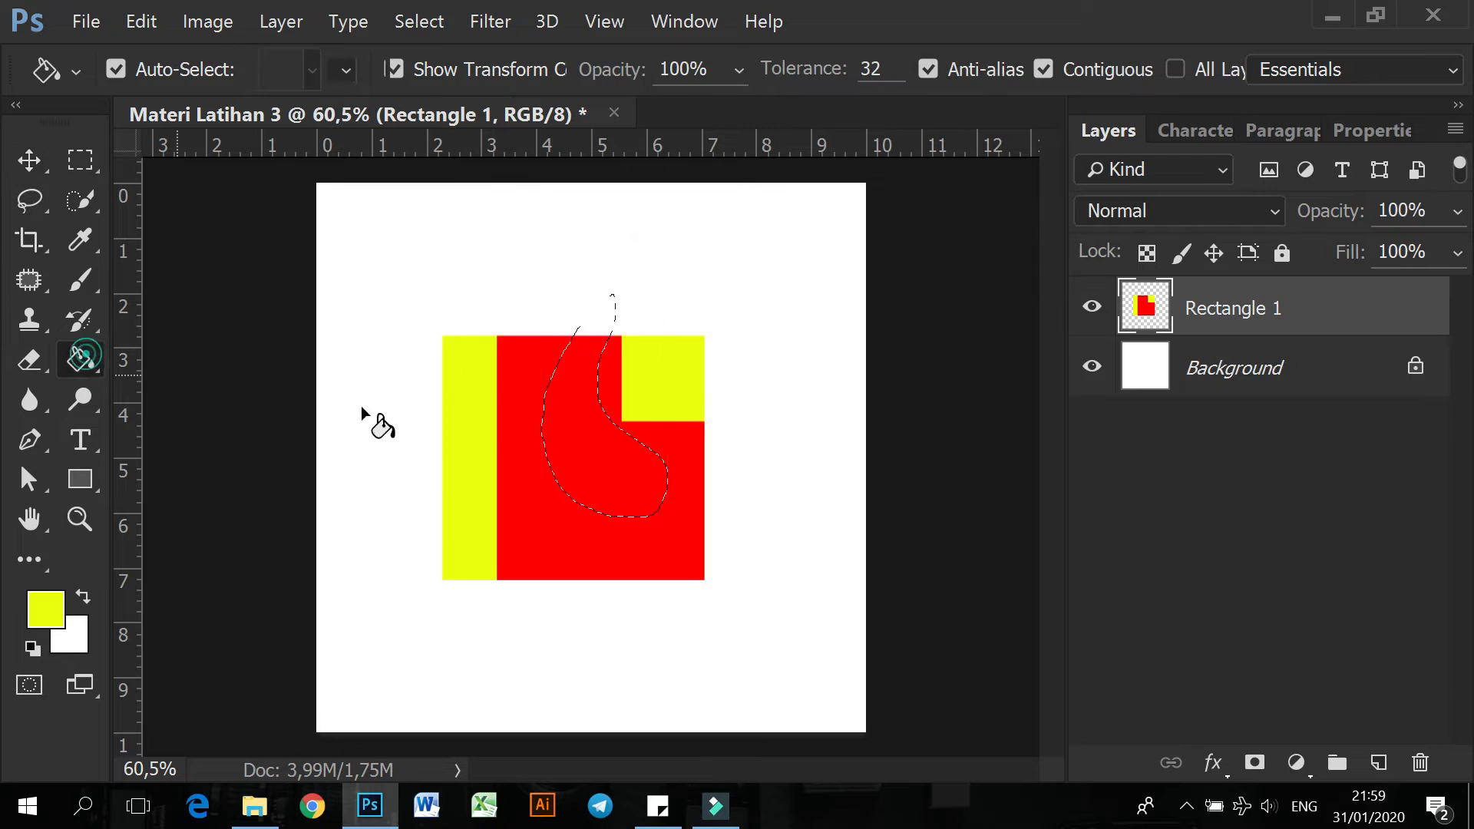
left_click(590, 452)
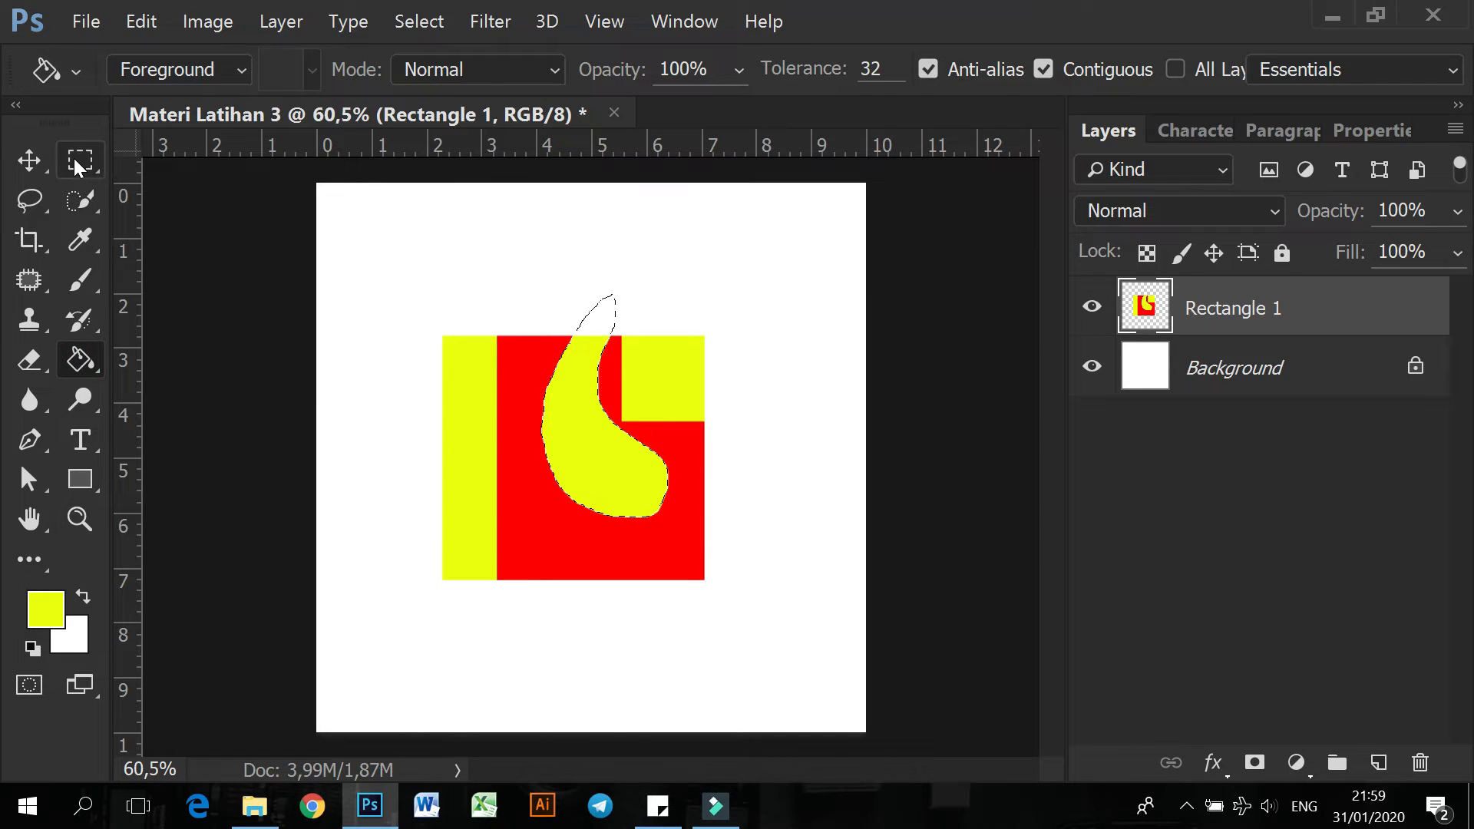
left_click(75, 159)
left_click(598, 430)
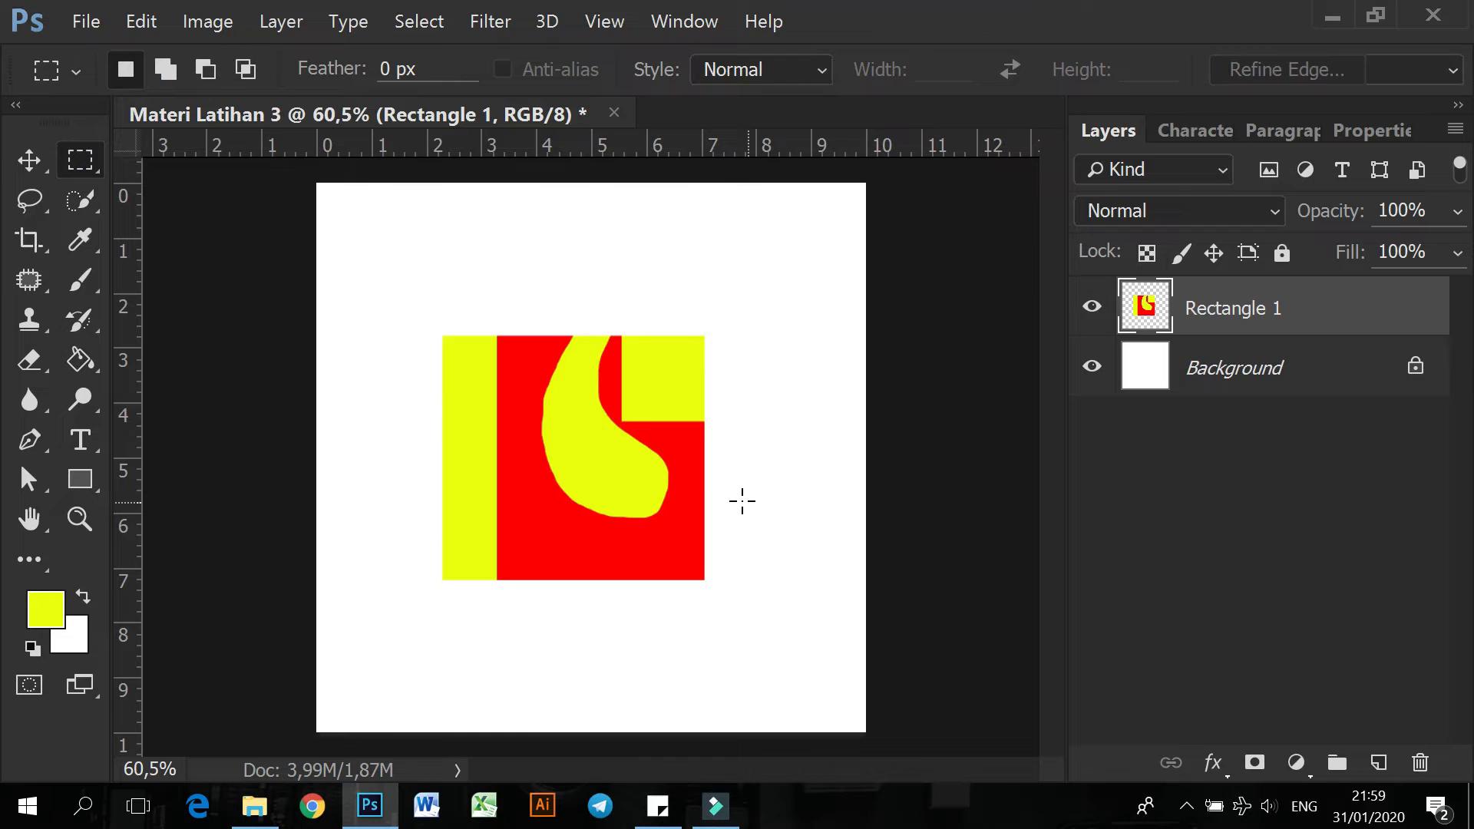
Outline a closed, self-crossing straight-sided selection over the rectangle's upper part and the white area beside it with the Polygonal Lasso Tool
left_click(30, 163)
left_click(35, 203)
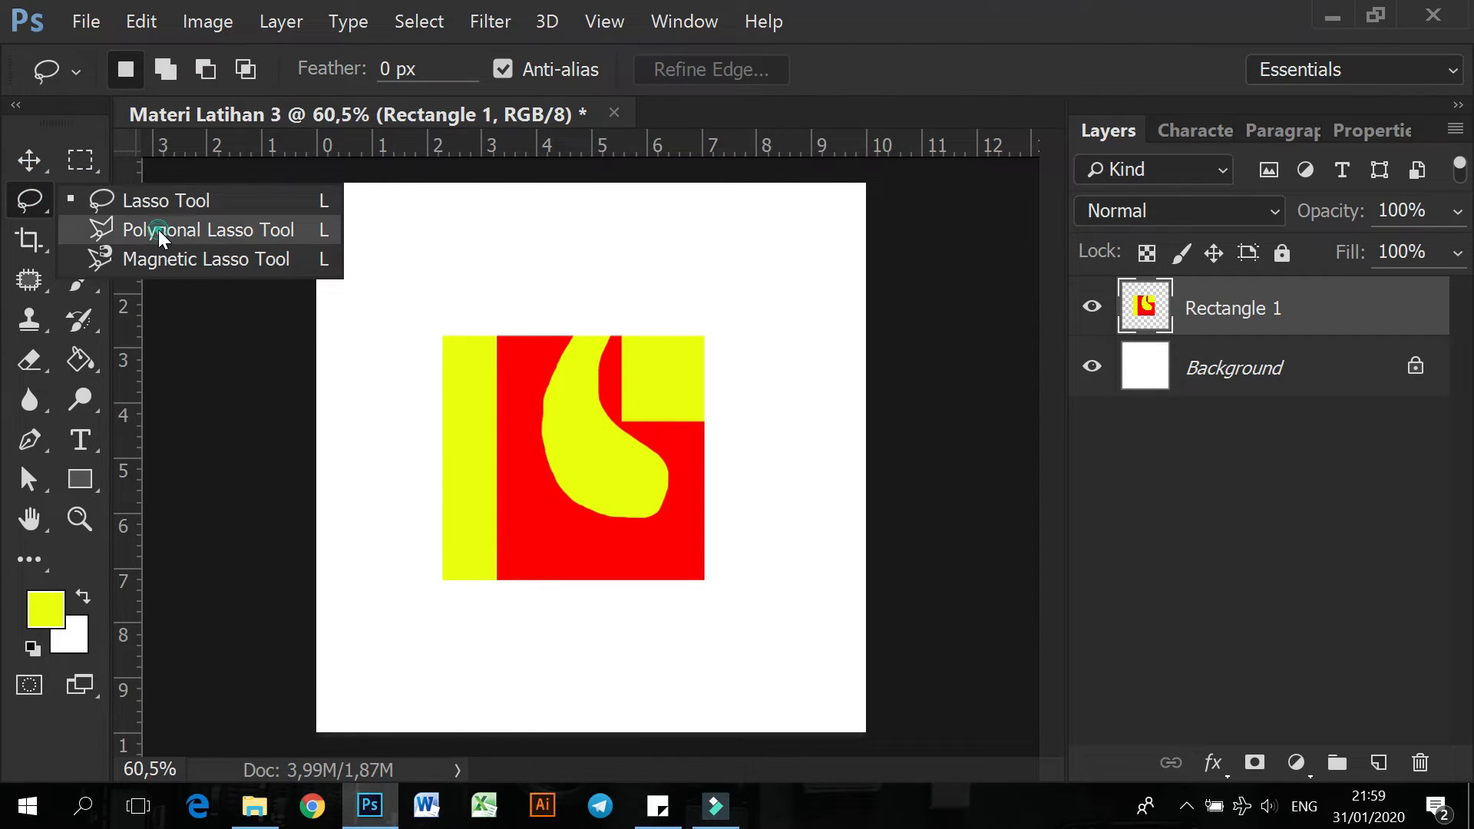
left_click(159, 228)
left_click(518, 295)
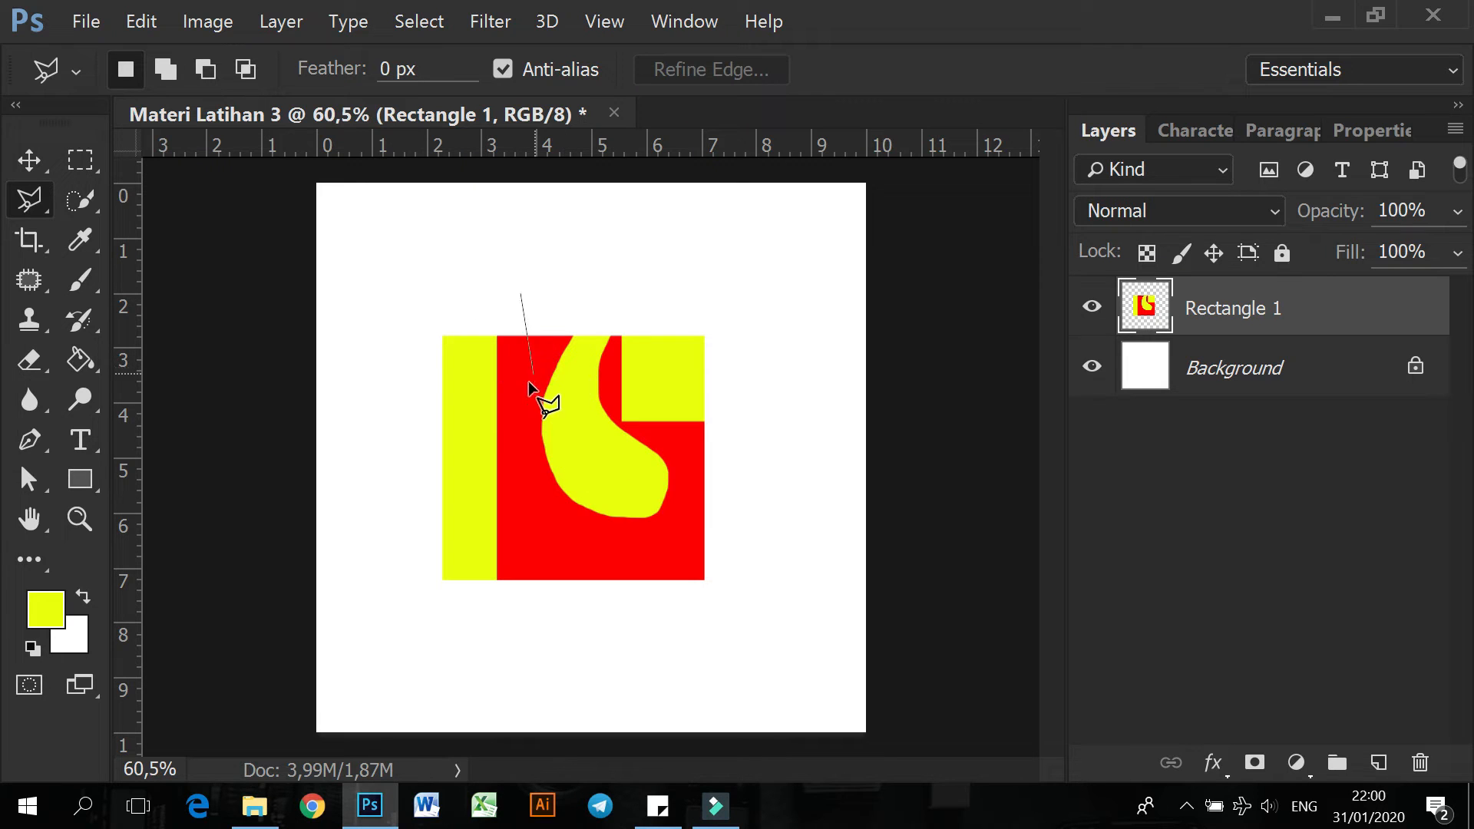
left_click(526, 454)
left_click(744, 466)
left_click(707, 327)
left_click(751, 268)
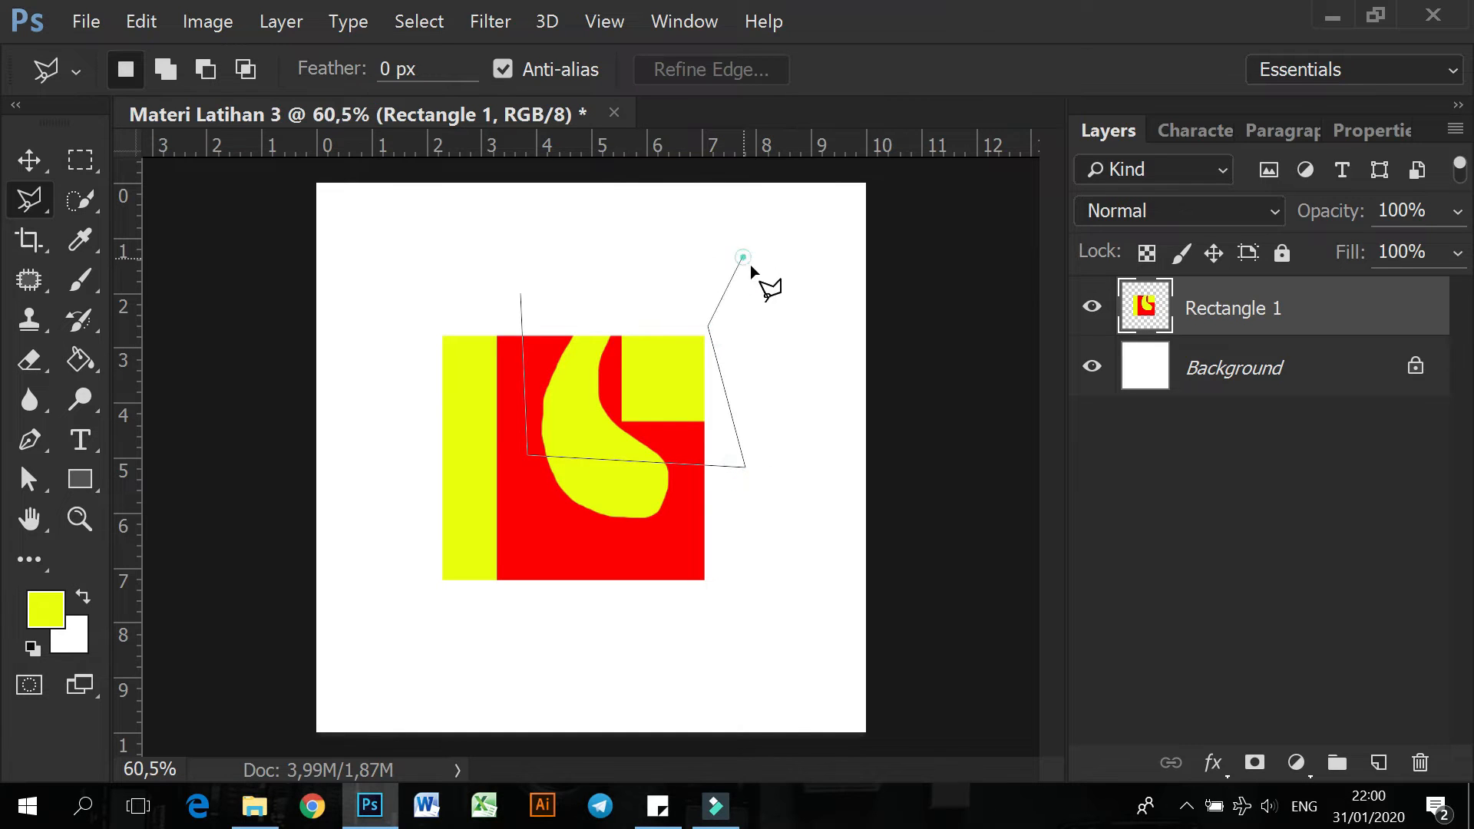
left_click(816, 439)
left_click(635, 461)
left_click(633, 301)
left_click(553, 281)
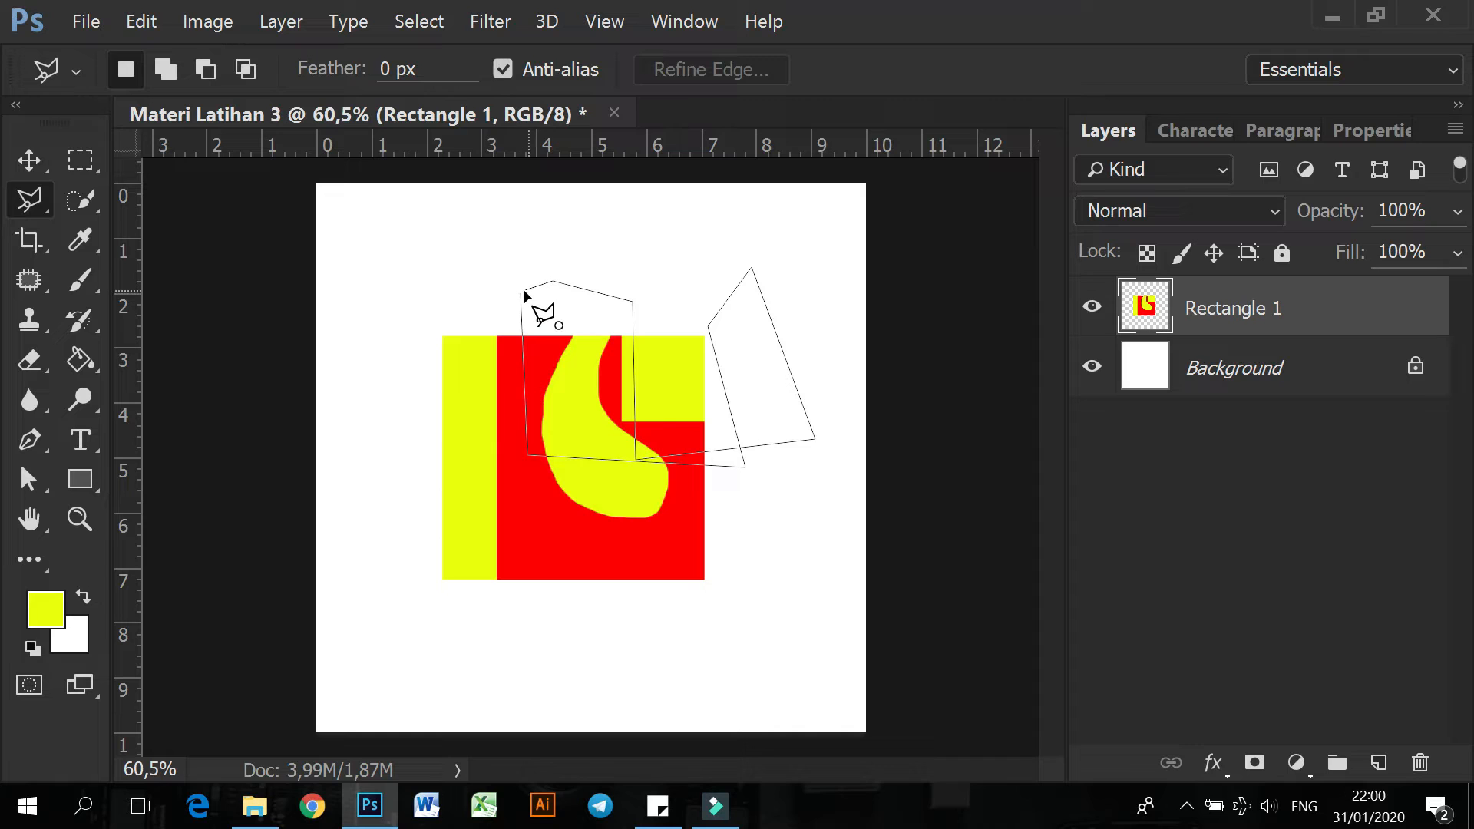
left_click(521, 288)
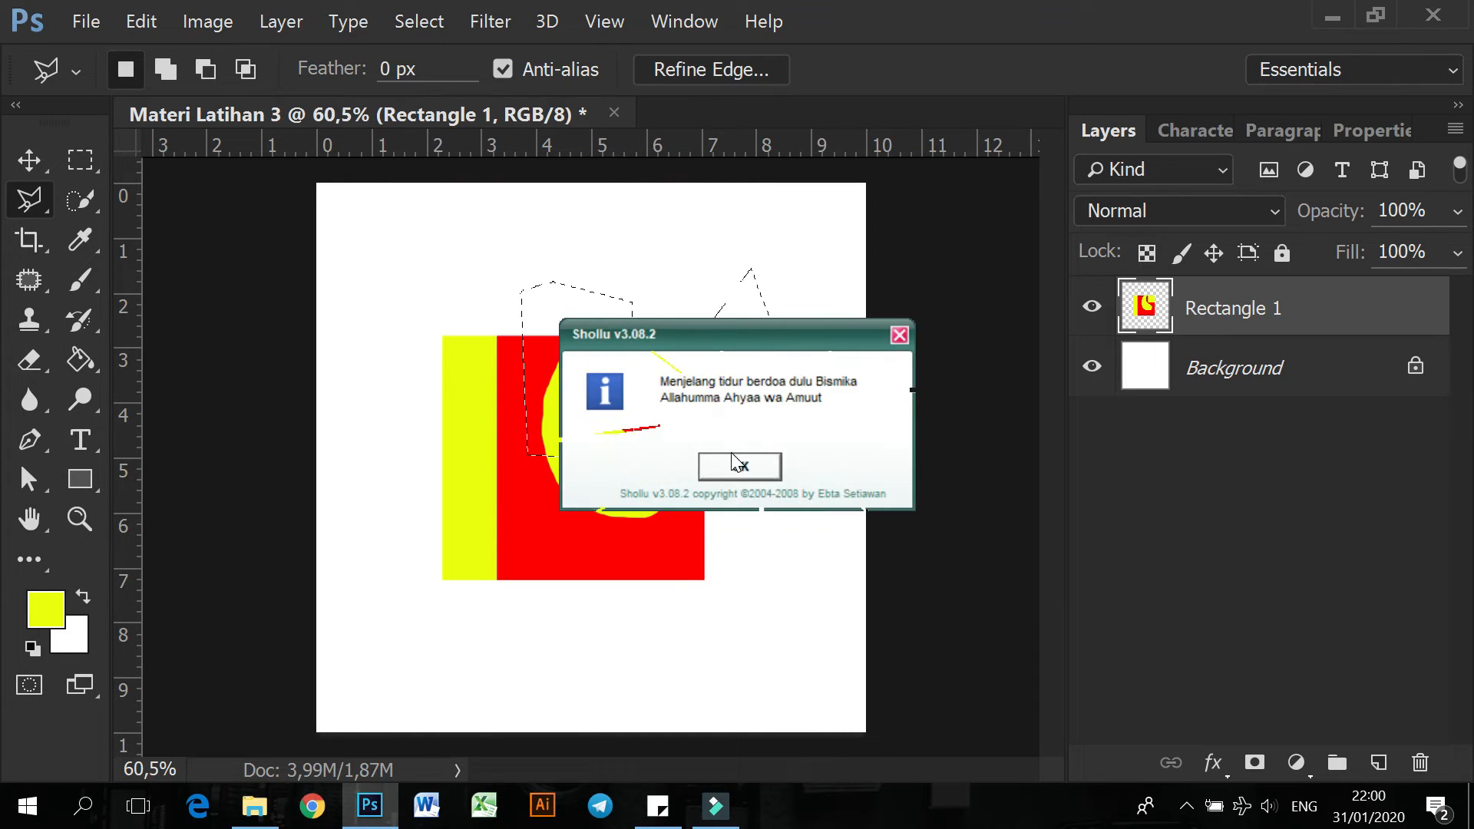
Dismiss the Shollu reminder, clear the polygonal selection and activate the Move Tool
left_click(739, 461)
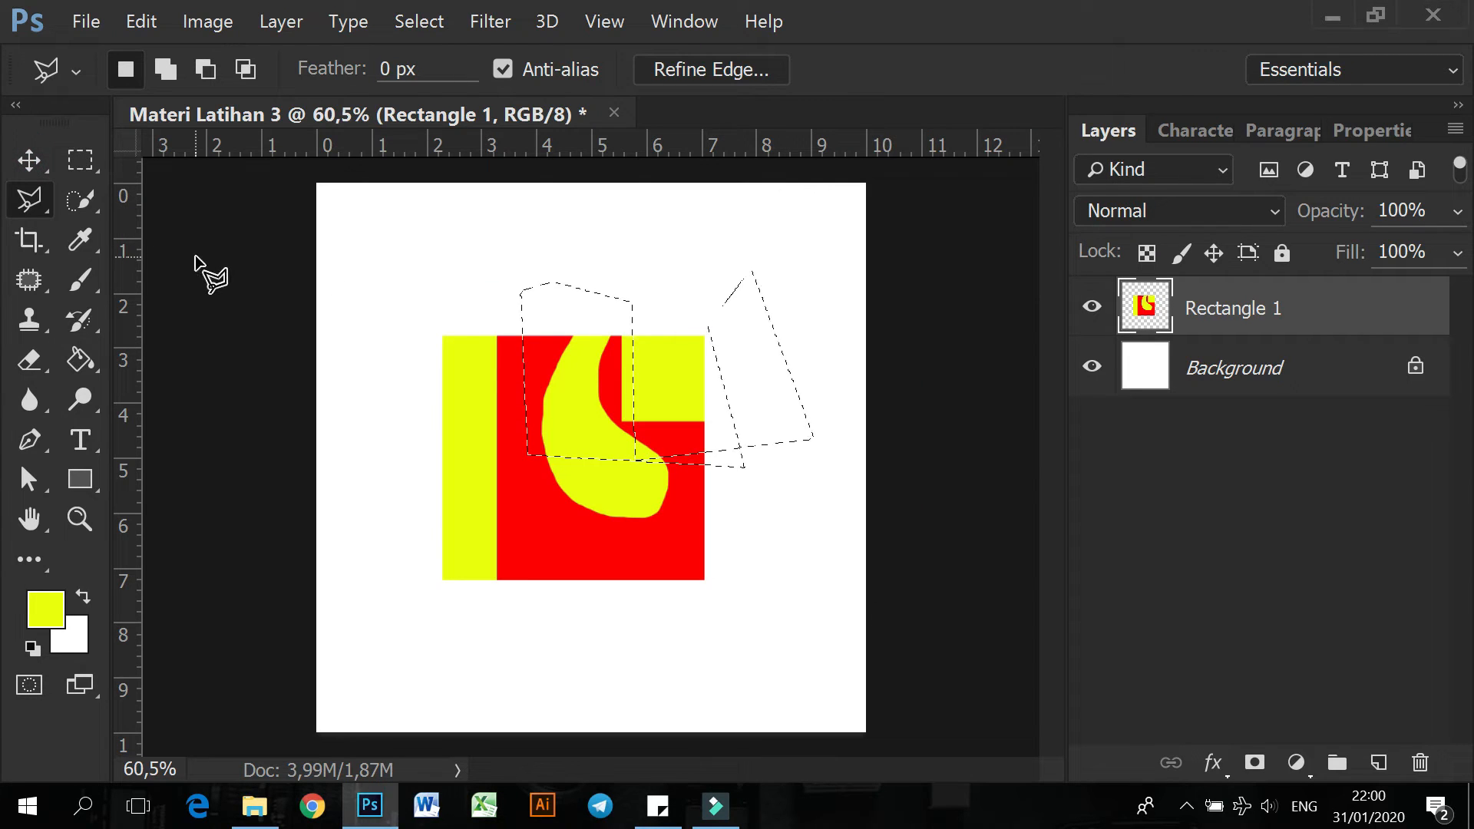
left_click(67, 164)
left_click(593, 359)
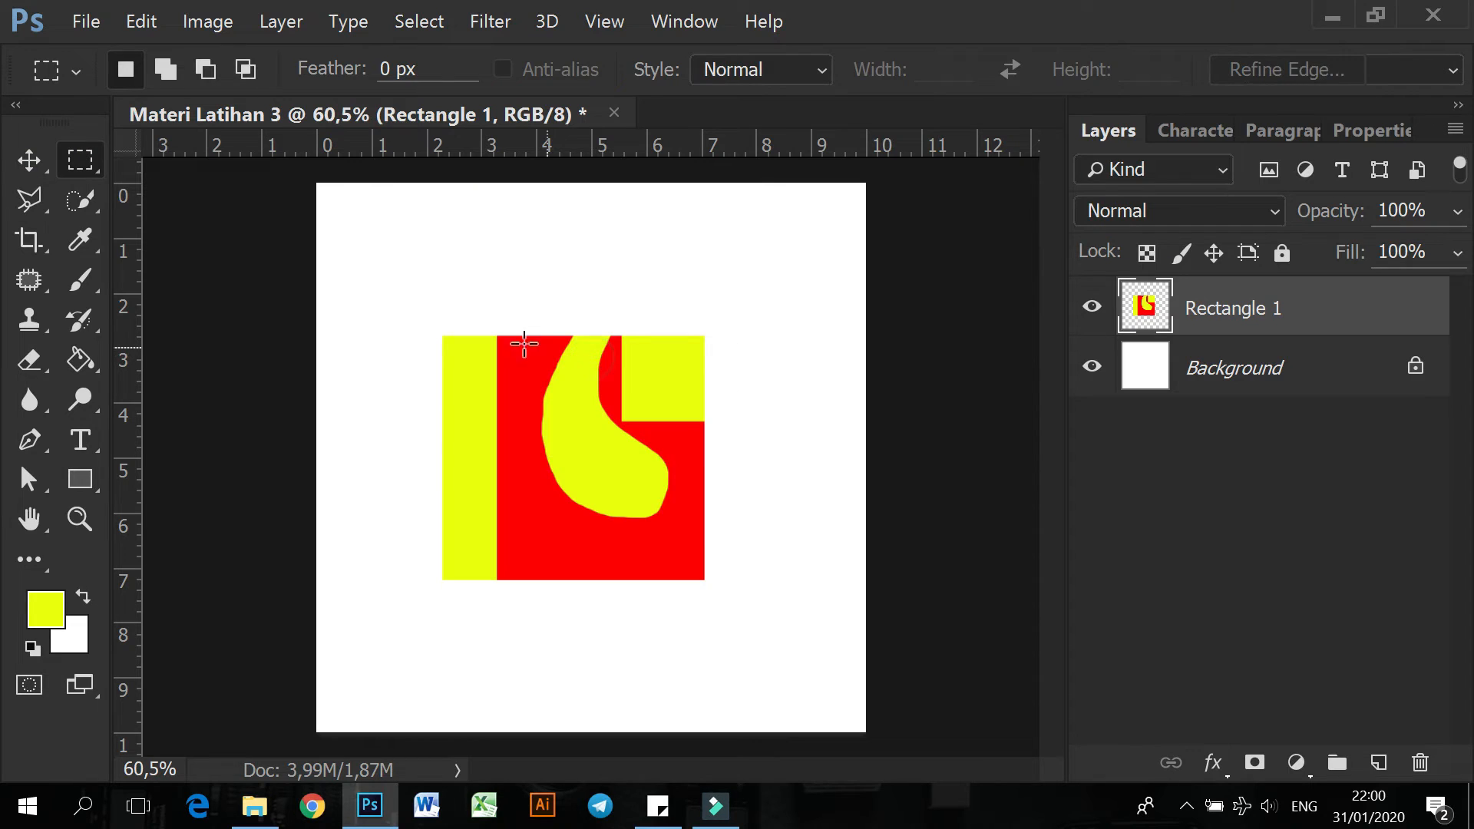
left_click(31, 159)
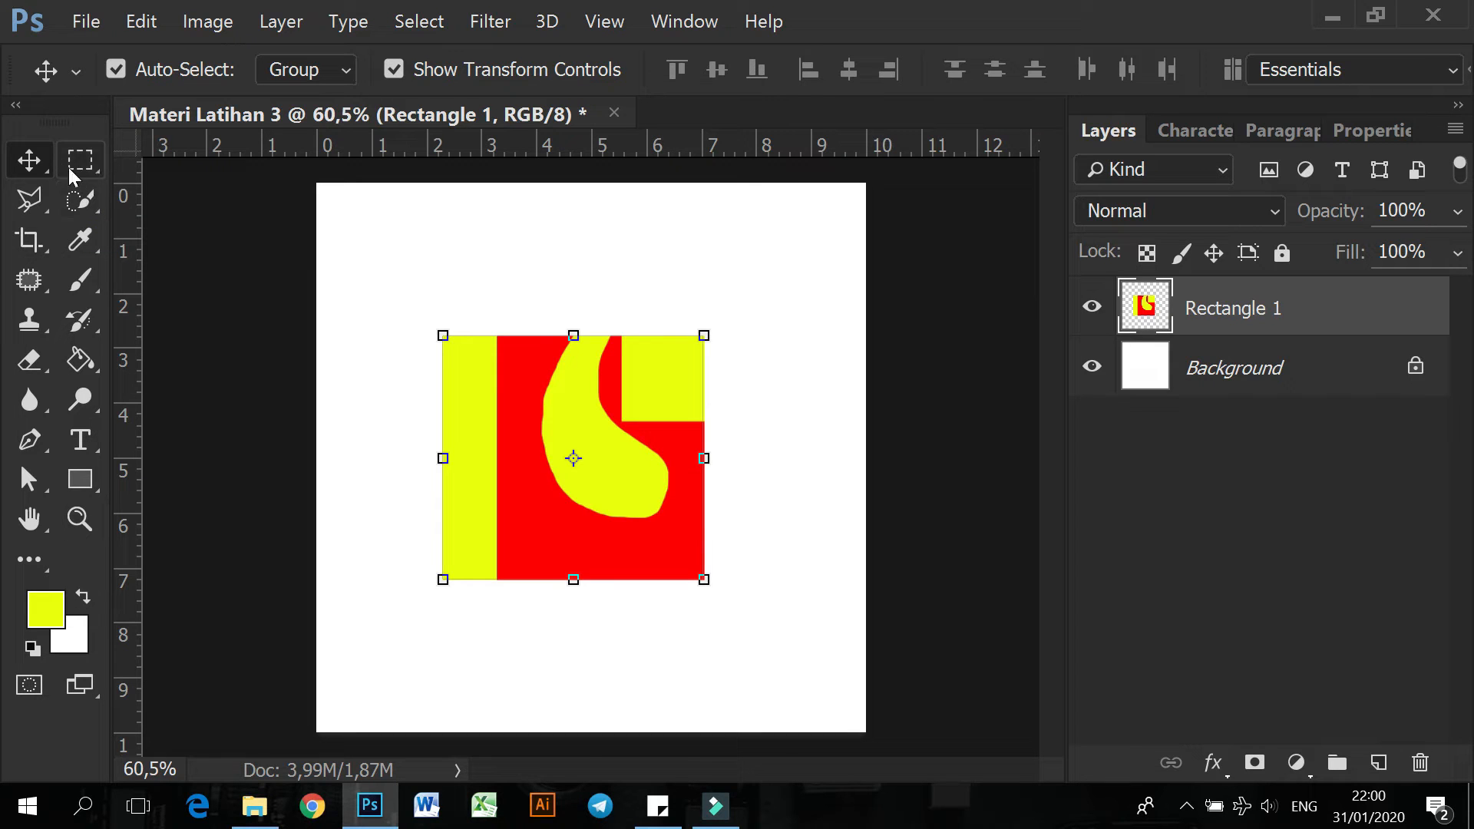
Activate the Quick Selection Tool and set its brush size to 100
left_click(80, 199)
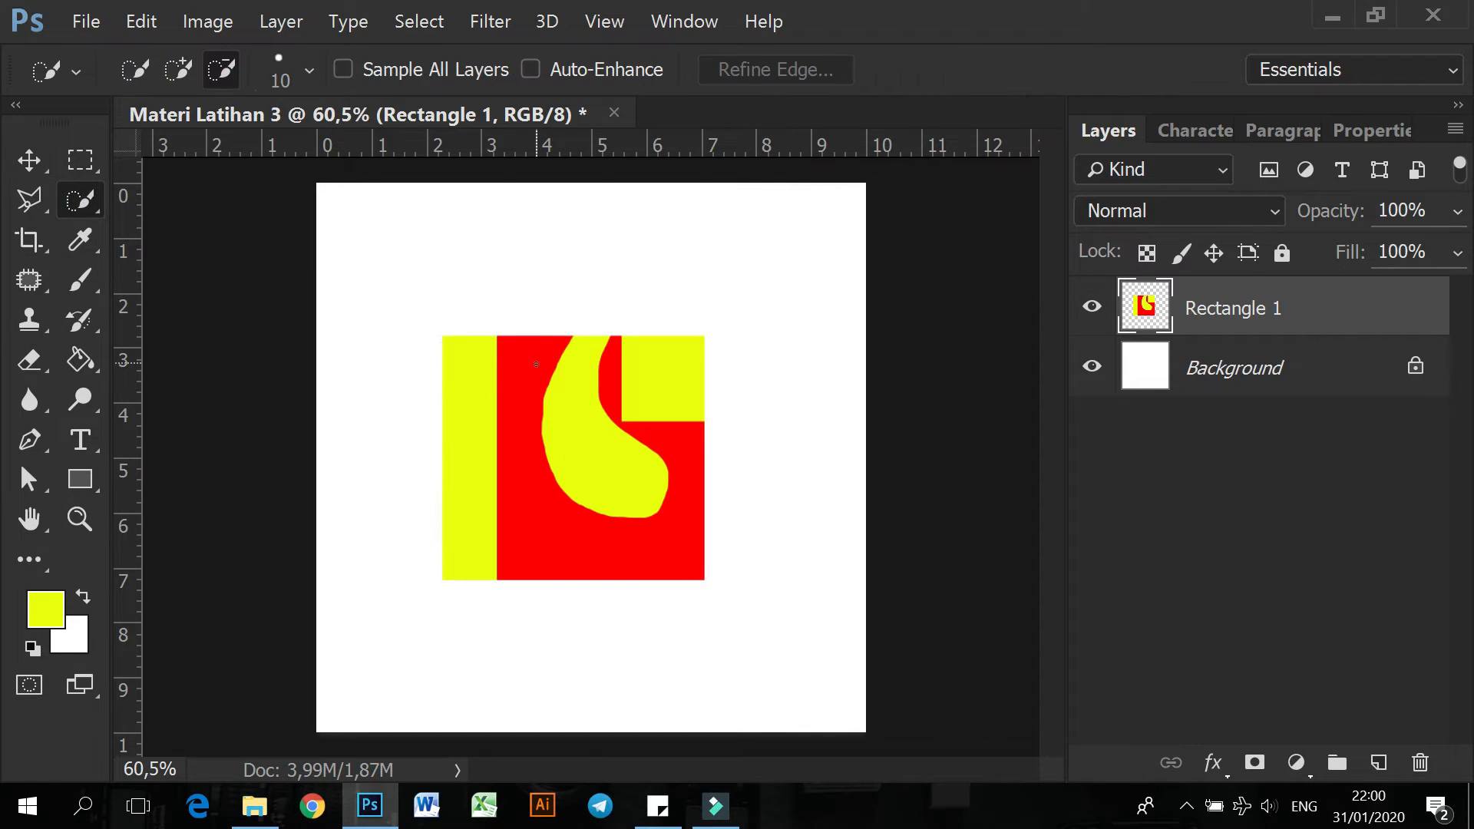
right_click(82, 194)
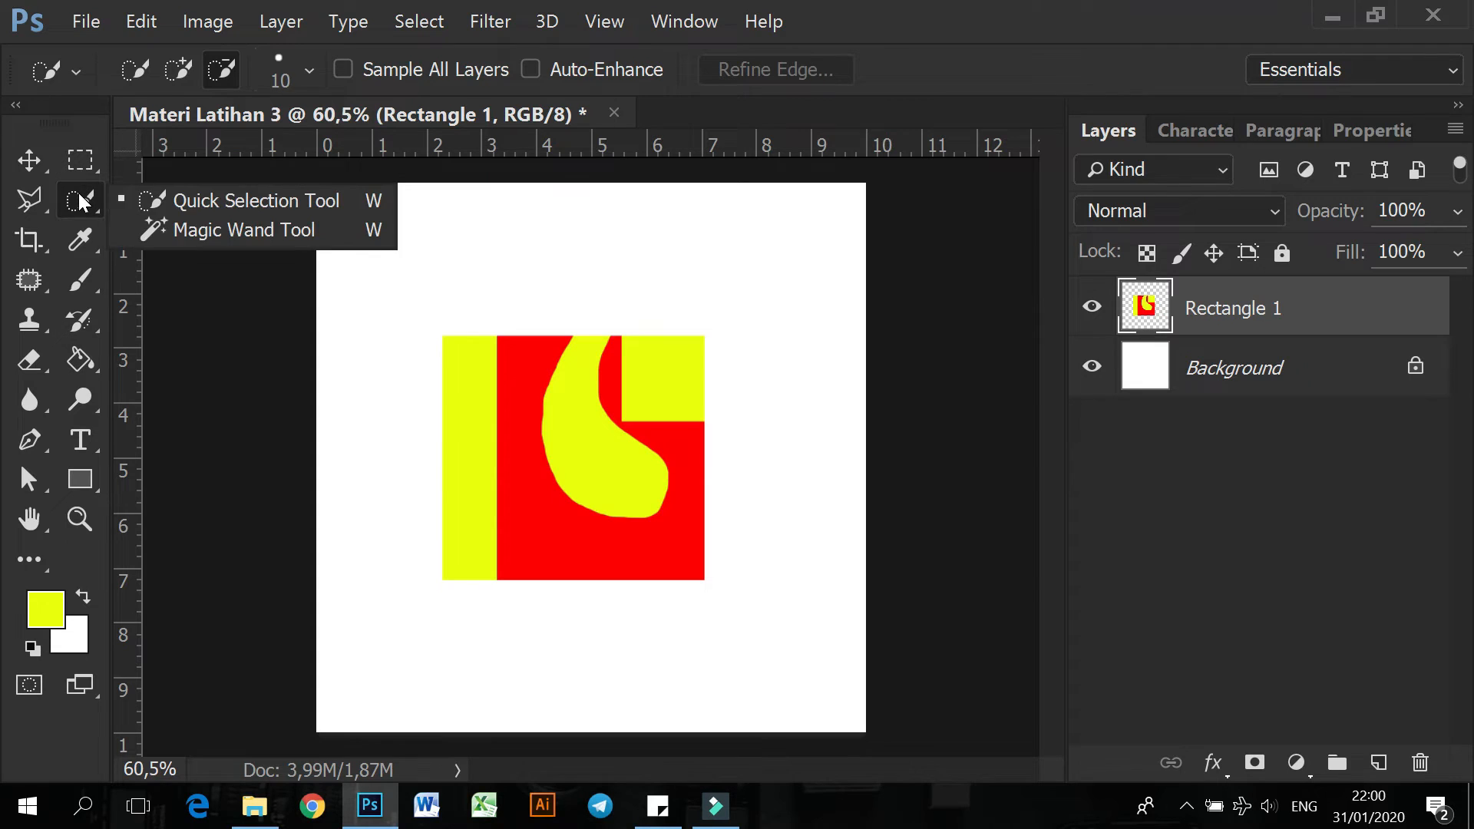
left_click(205, 208)
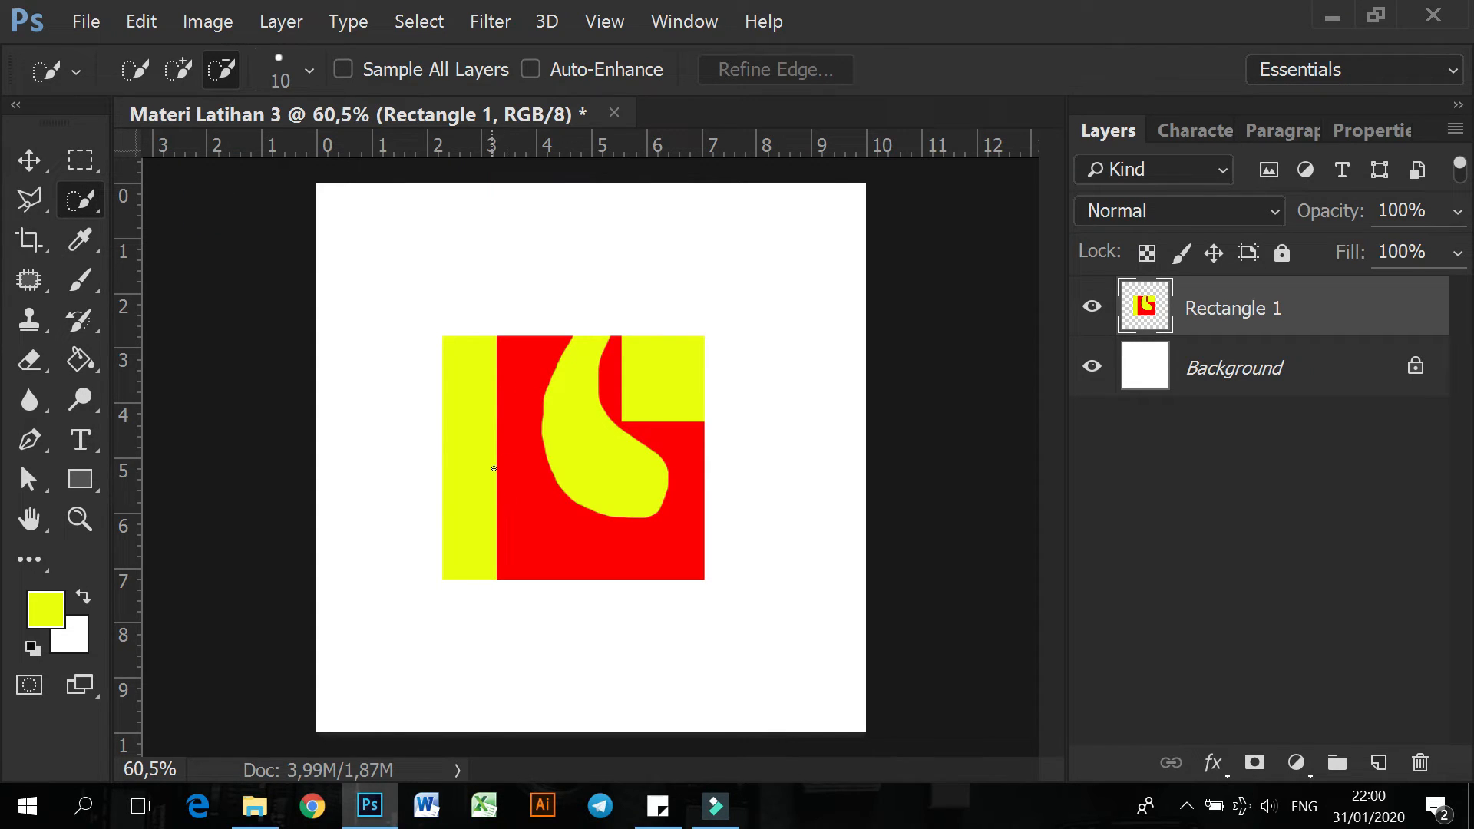
key("bracketright")
key("bracketright")
key("bracketright")
key("bracketright")
key("bracketright")
key("bracketright")
key("bracketright")
key("bracketright")
key("bracketright")
key("bracketleft")
key("bracketleft")
key("bracketleft")
key("bracketleft")
key("bracketleft")
key("bracketleft")
key("bracketleft")
key("bracketright")
key("bracketright")
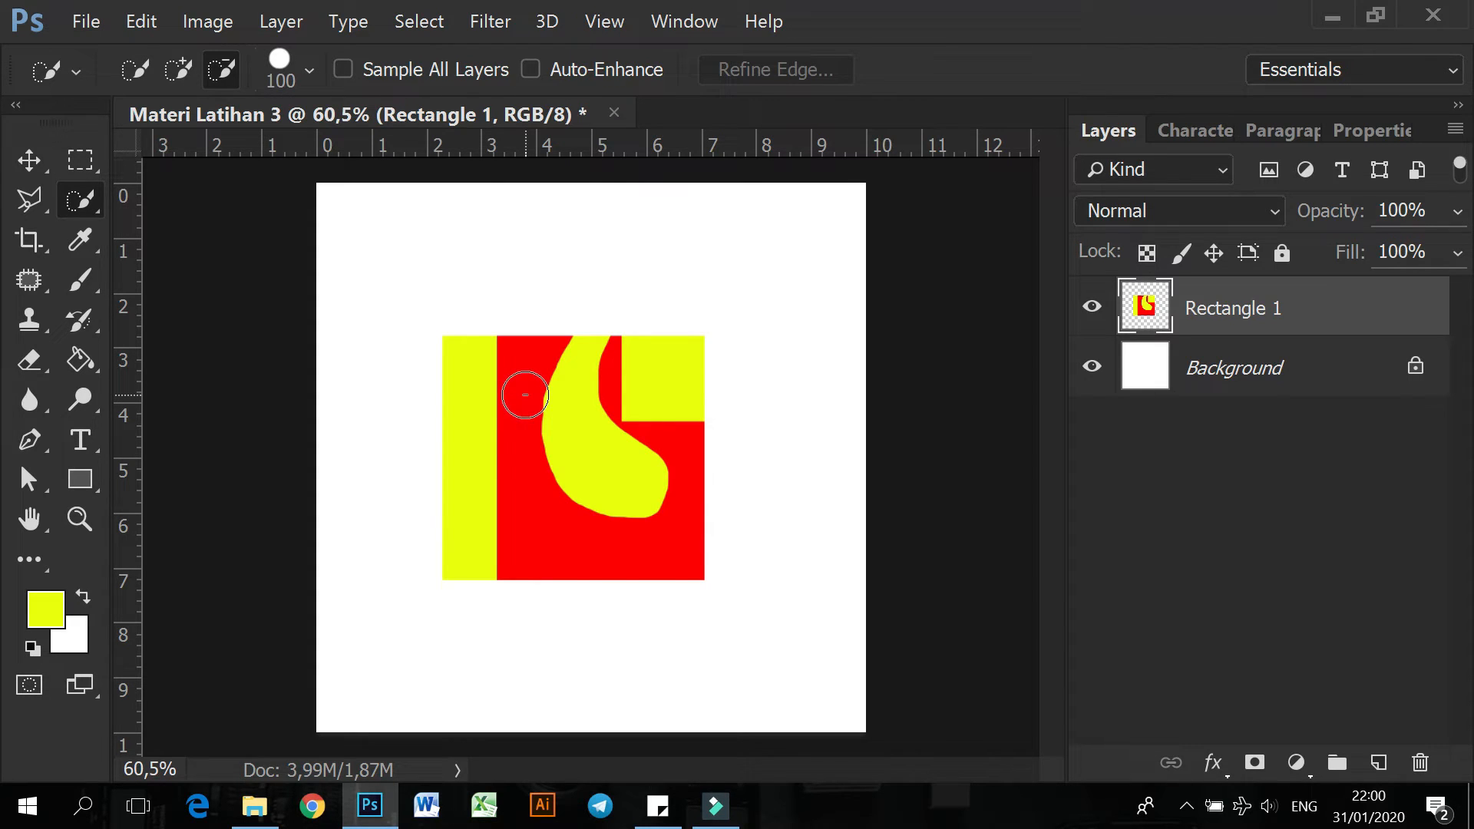
Try out larger and smaller Quick Selection brush sizes and return the size to 100
key("bracketright")
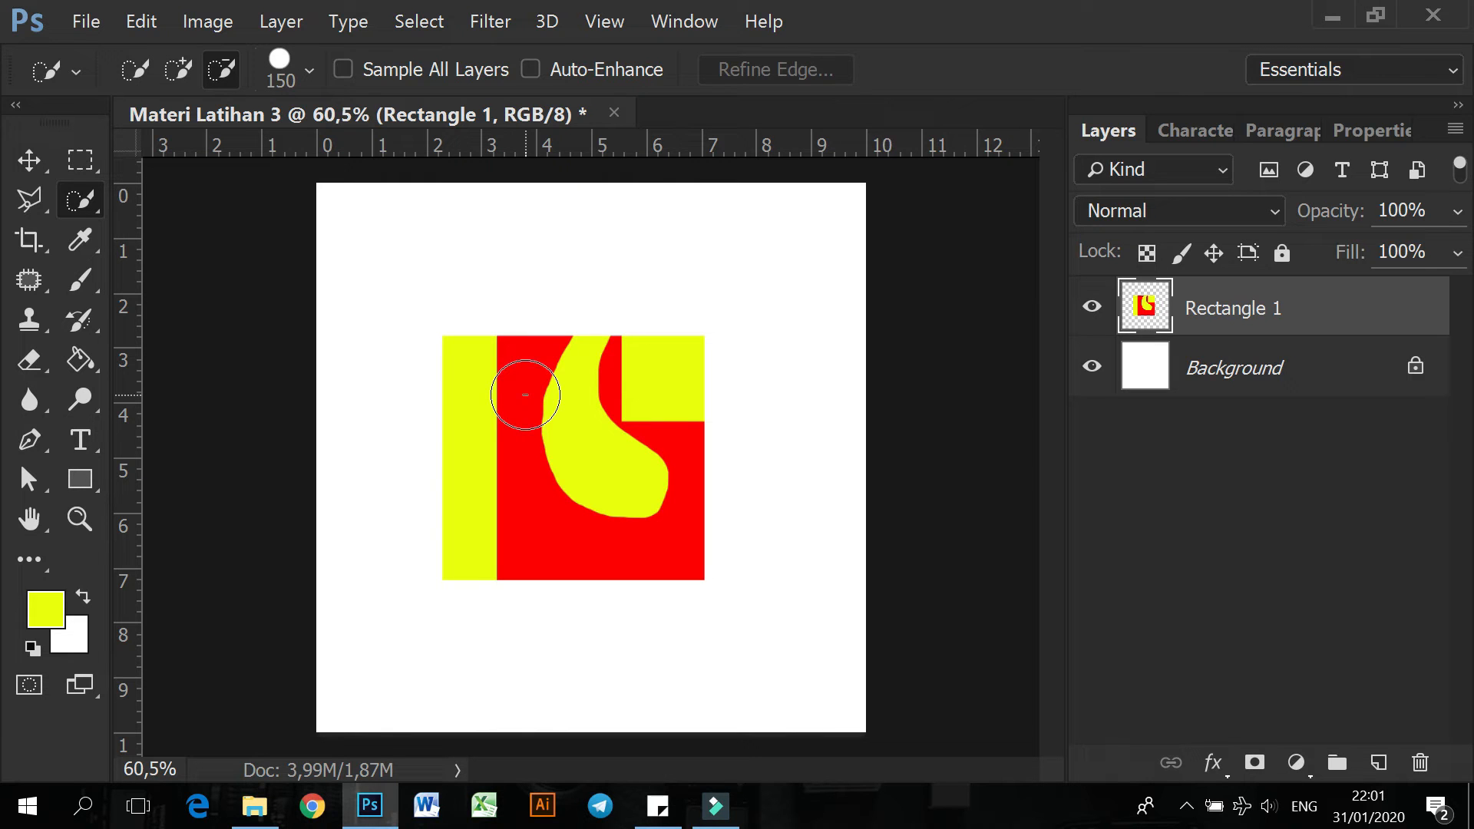
key("bracketright")
key("bracketright")
key("bracketright")
key("bracketright")
key("bracketright")
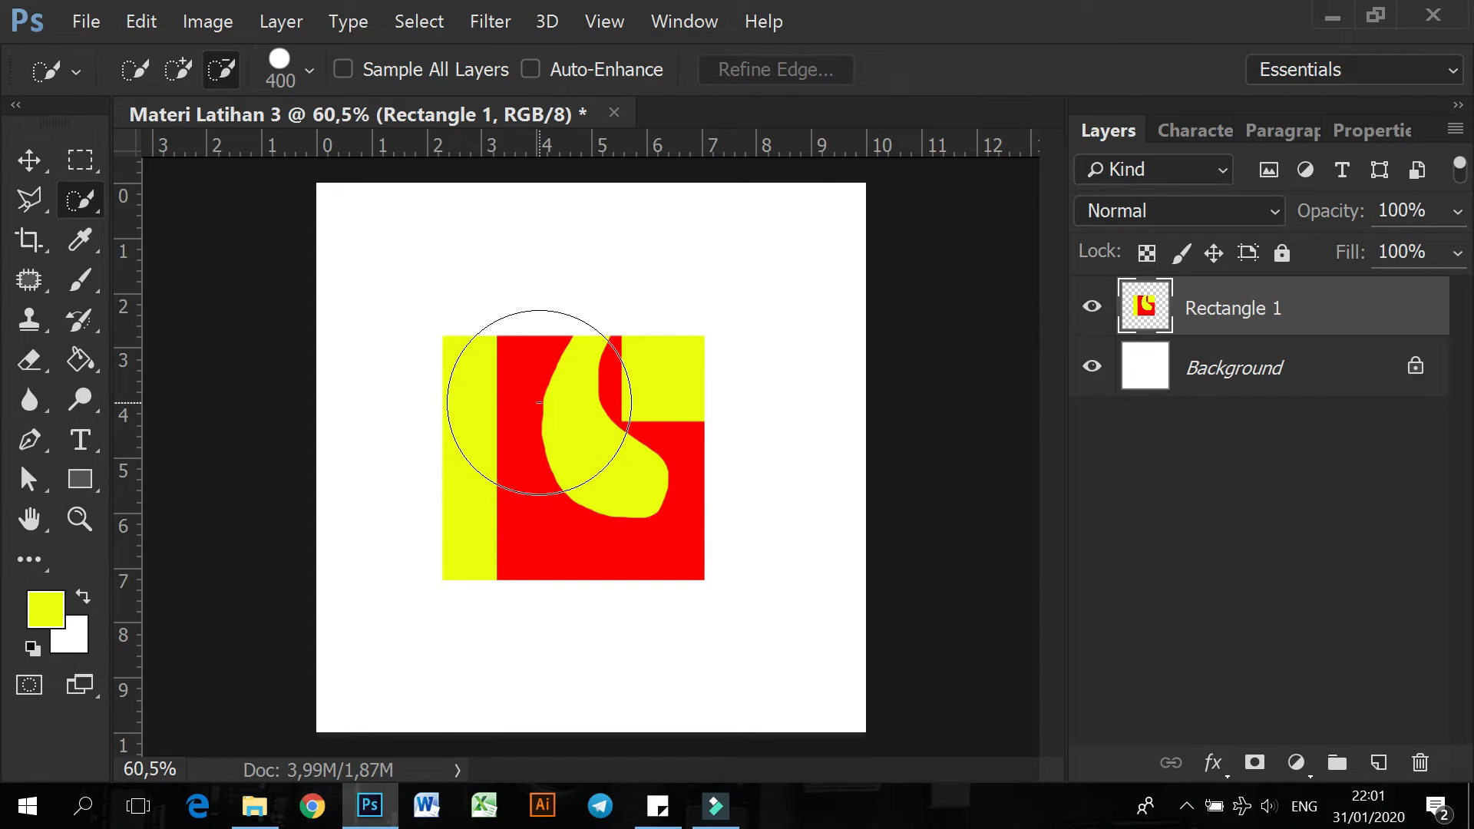
key("bracketright")
key("bracketright")
key("bracketright")
key("bracketright")
key("bracketright")
key("bracketleft")
key("bracketleft")
key("bracketleft")
key("bracketleft")
key("bracketleft")
key("bracketleft")
key("bracketleft")
key("bracketleft")
key("bracketleft")
key("bracketleft")
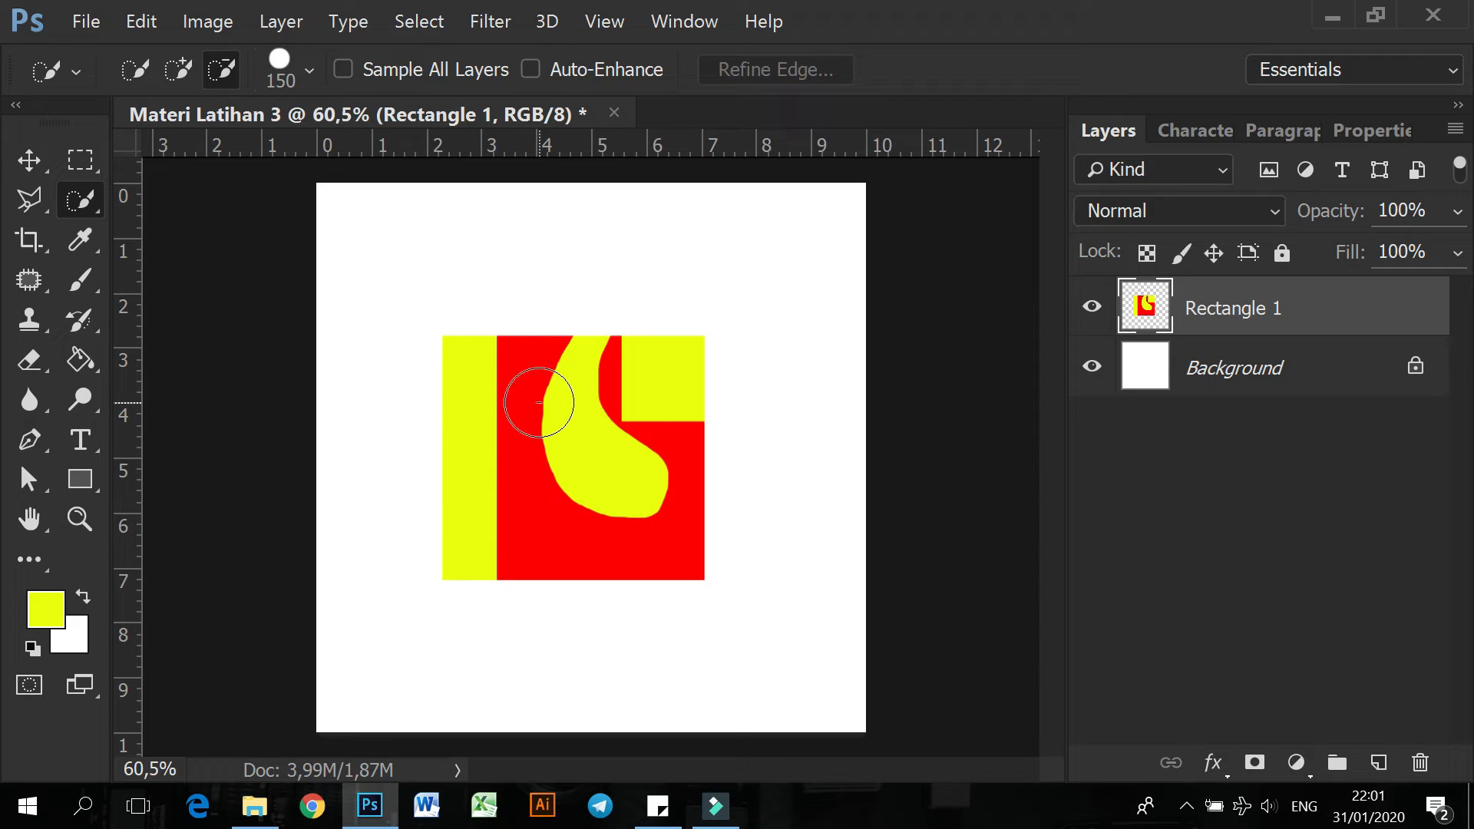
key("bracketright")
key("bracketright")
key("bracketright")
key("bracketright")
key("bracketleft")
key("bracketleft")
key("bracketleft")
key("bracketleft")
key("bracketleft")
key("bracketleft")
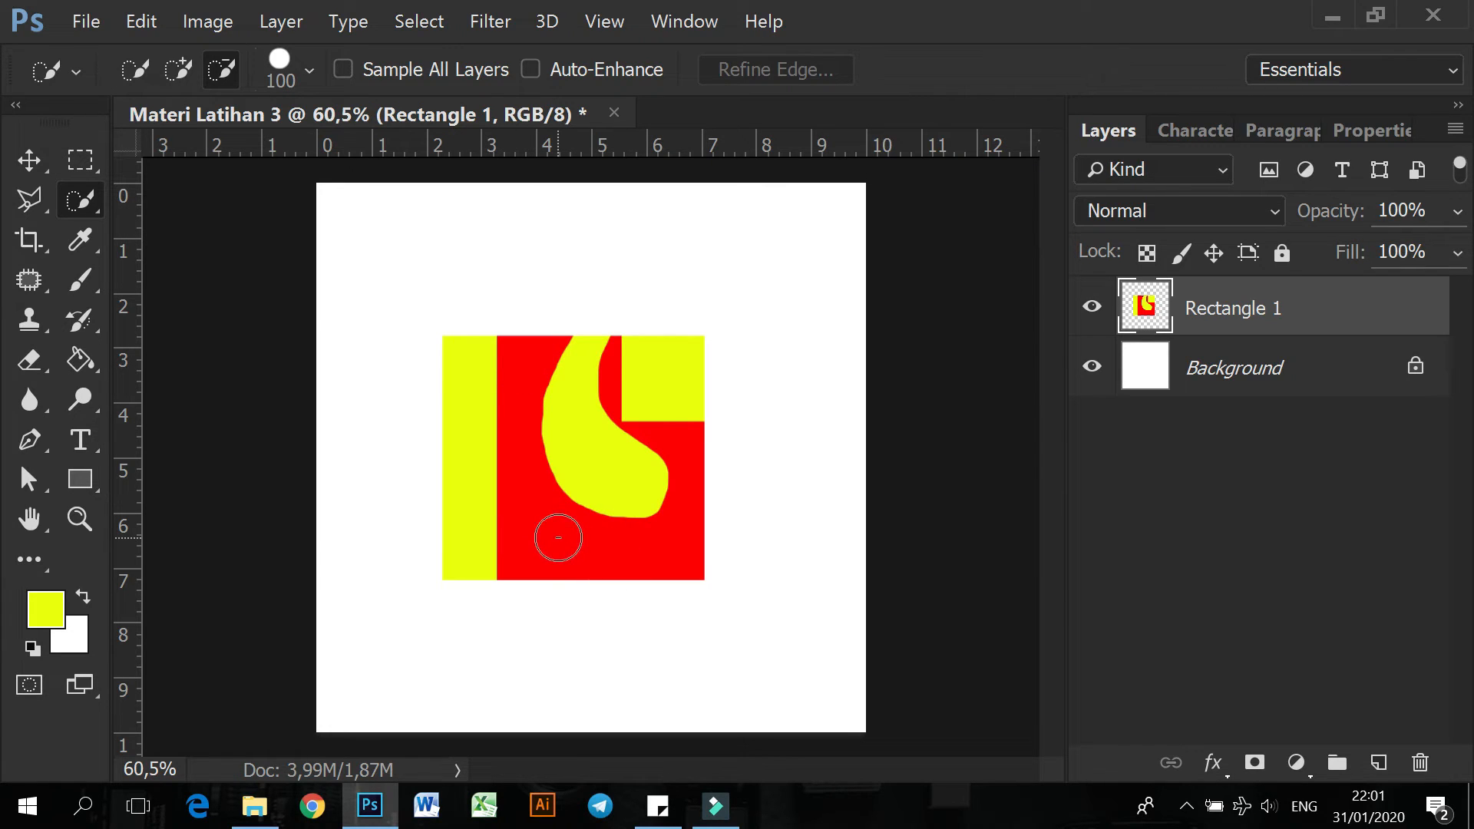
Select the red area with the Quick Selection Tool, switch to new-selection mode and clear the selection
left_click(559, 538)
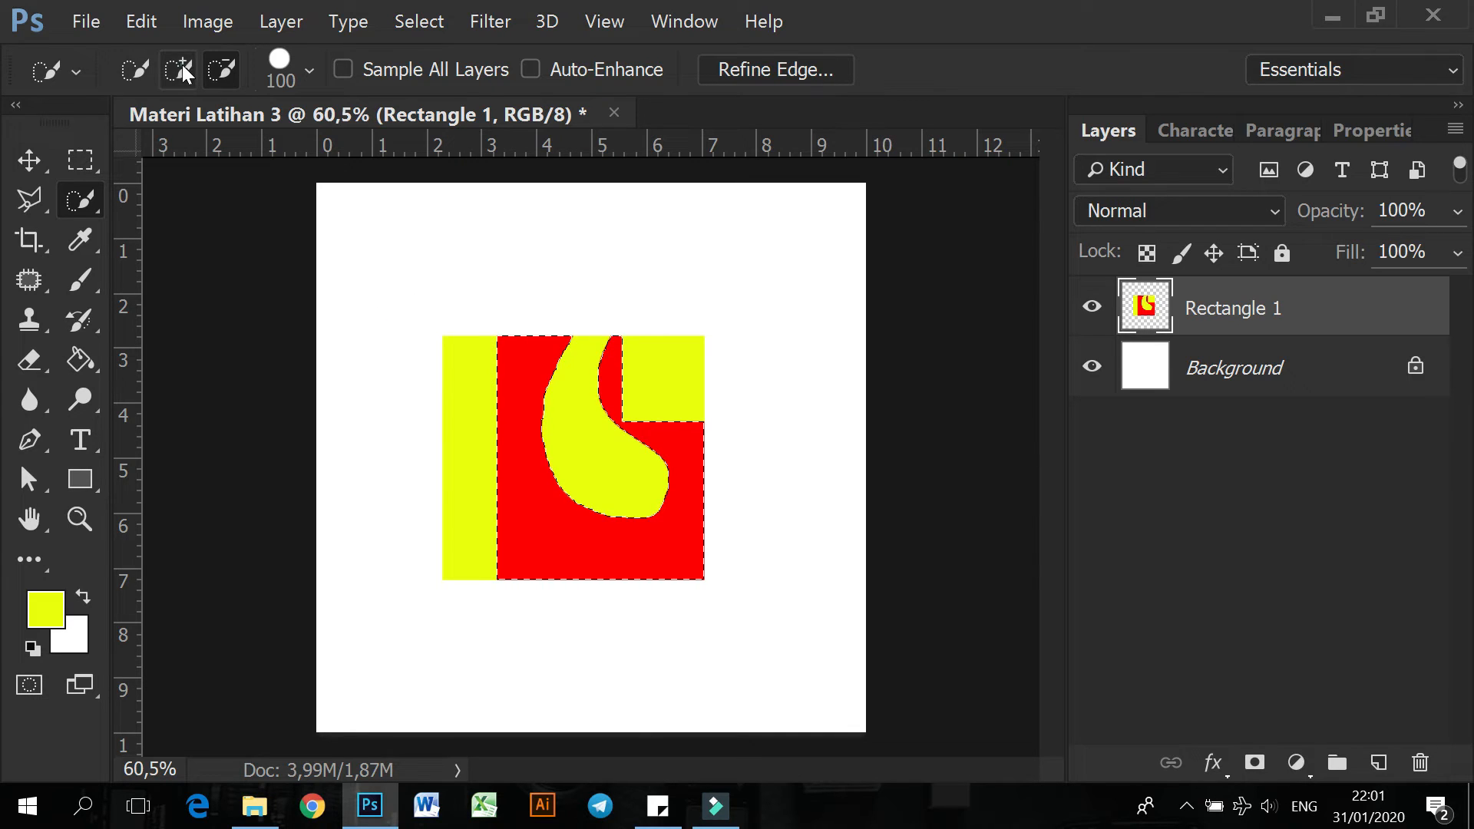
left_click(139, 67)
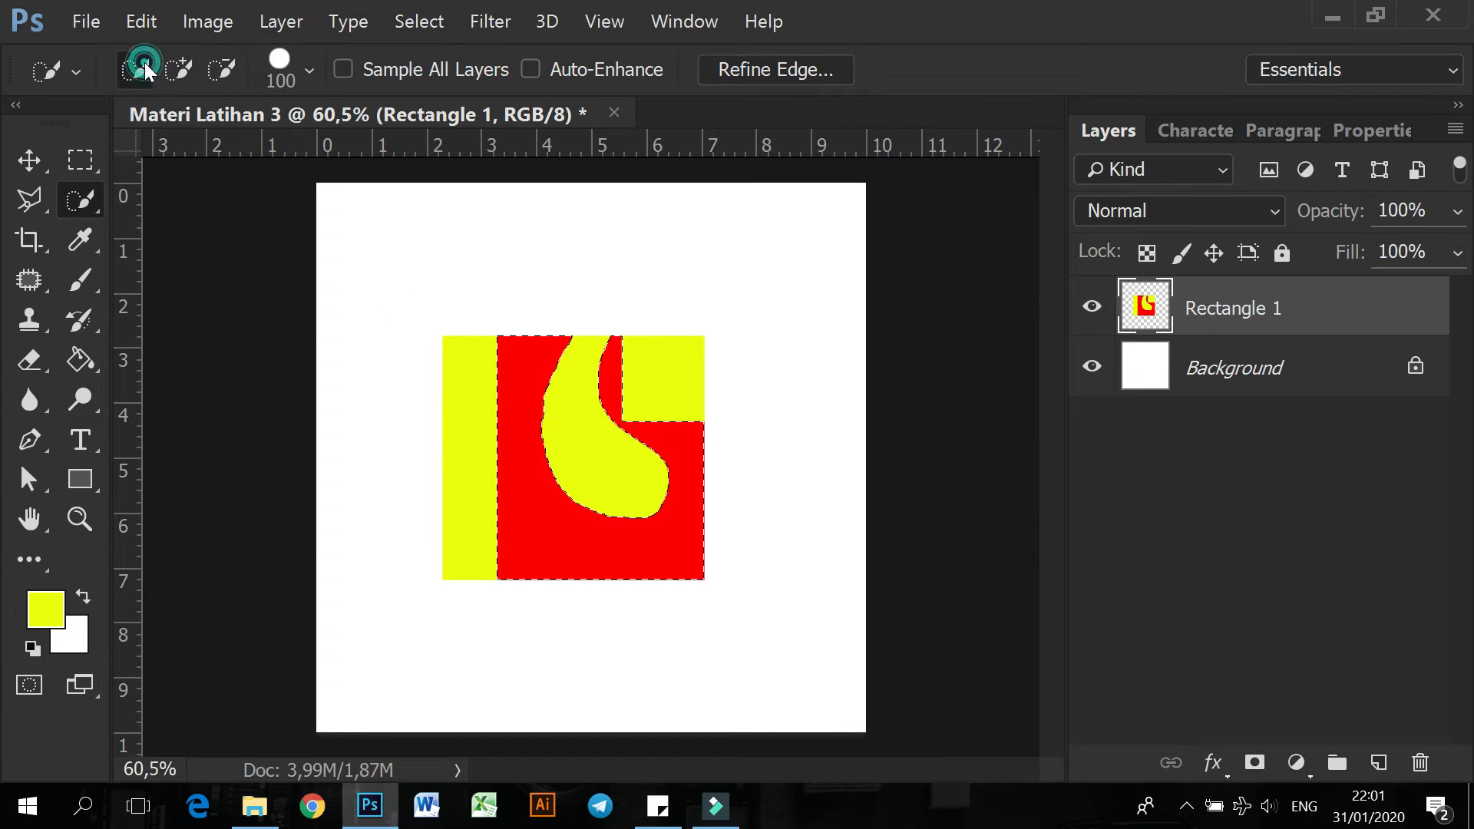
key("ctrl+d")
Quick-select the yellow strip and the curved yellow shape, and subtract the red sliver beside the yellow corner square
left_click(470, 379)
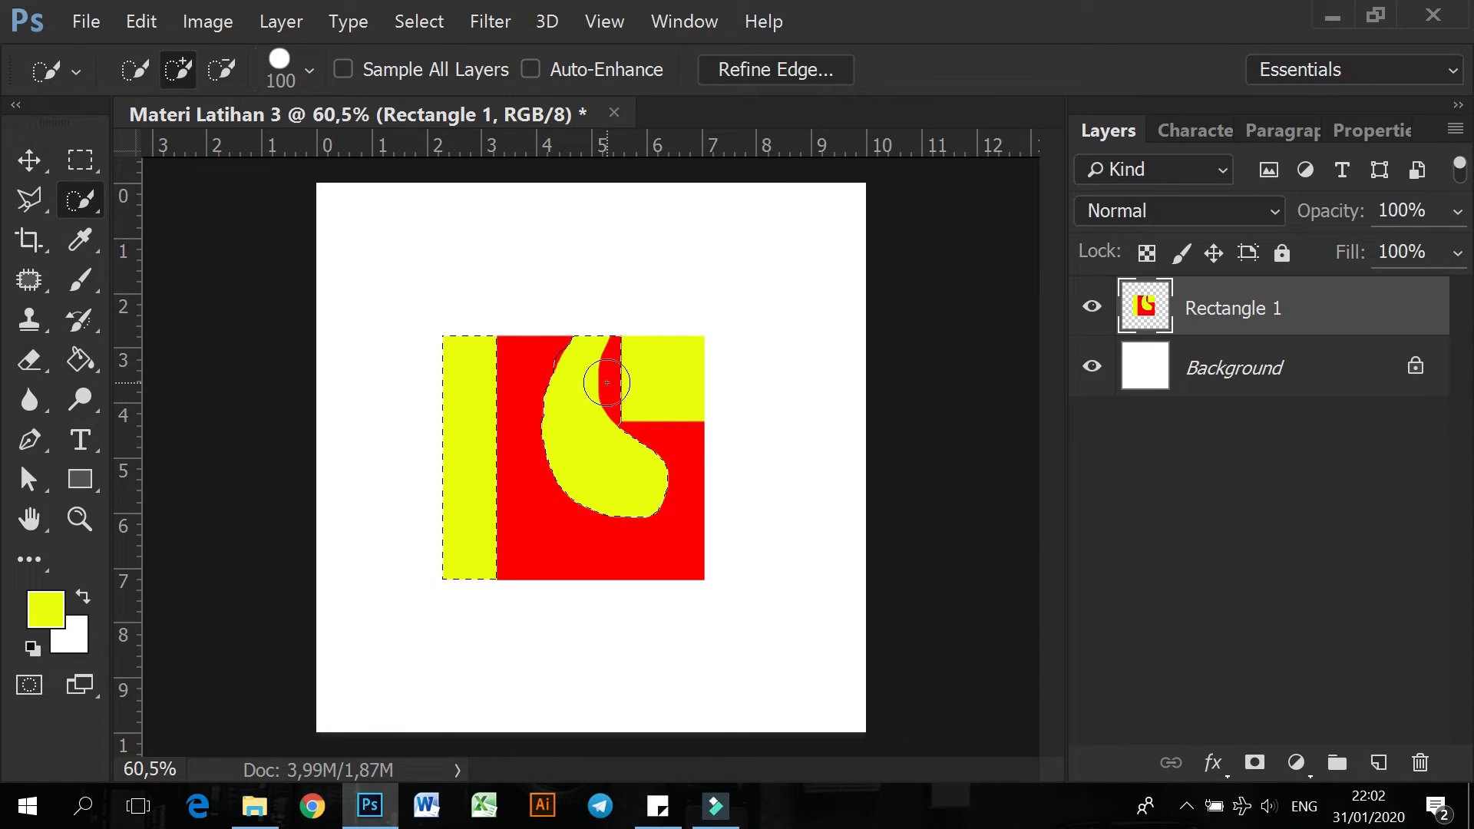
left_click(223, 70)
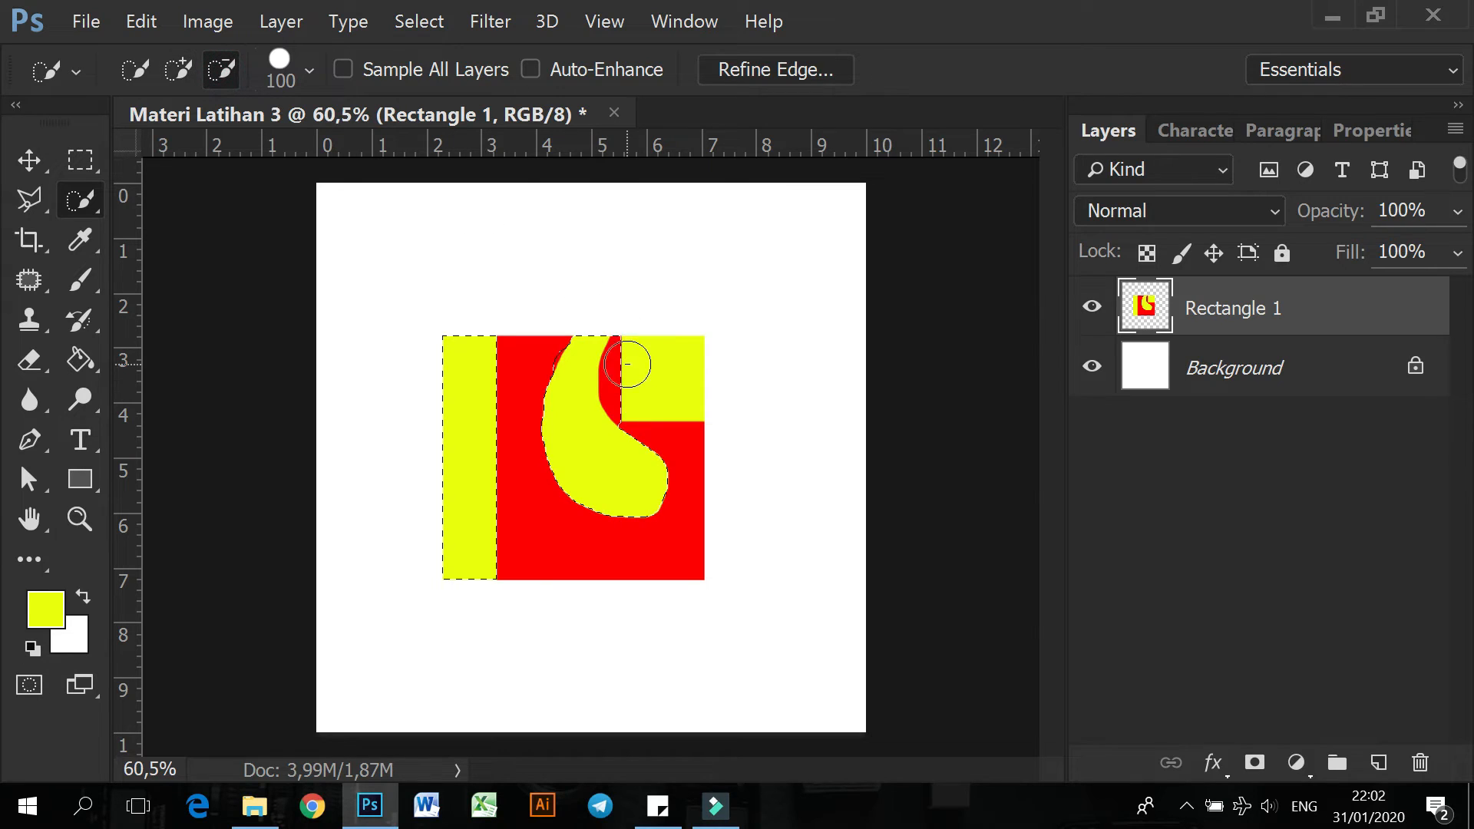
left_click_drag(629, 352, 624, 376)
Clear the quick selection and activate the Move Tool
left_click(29, 159)
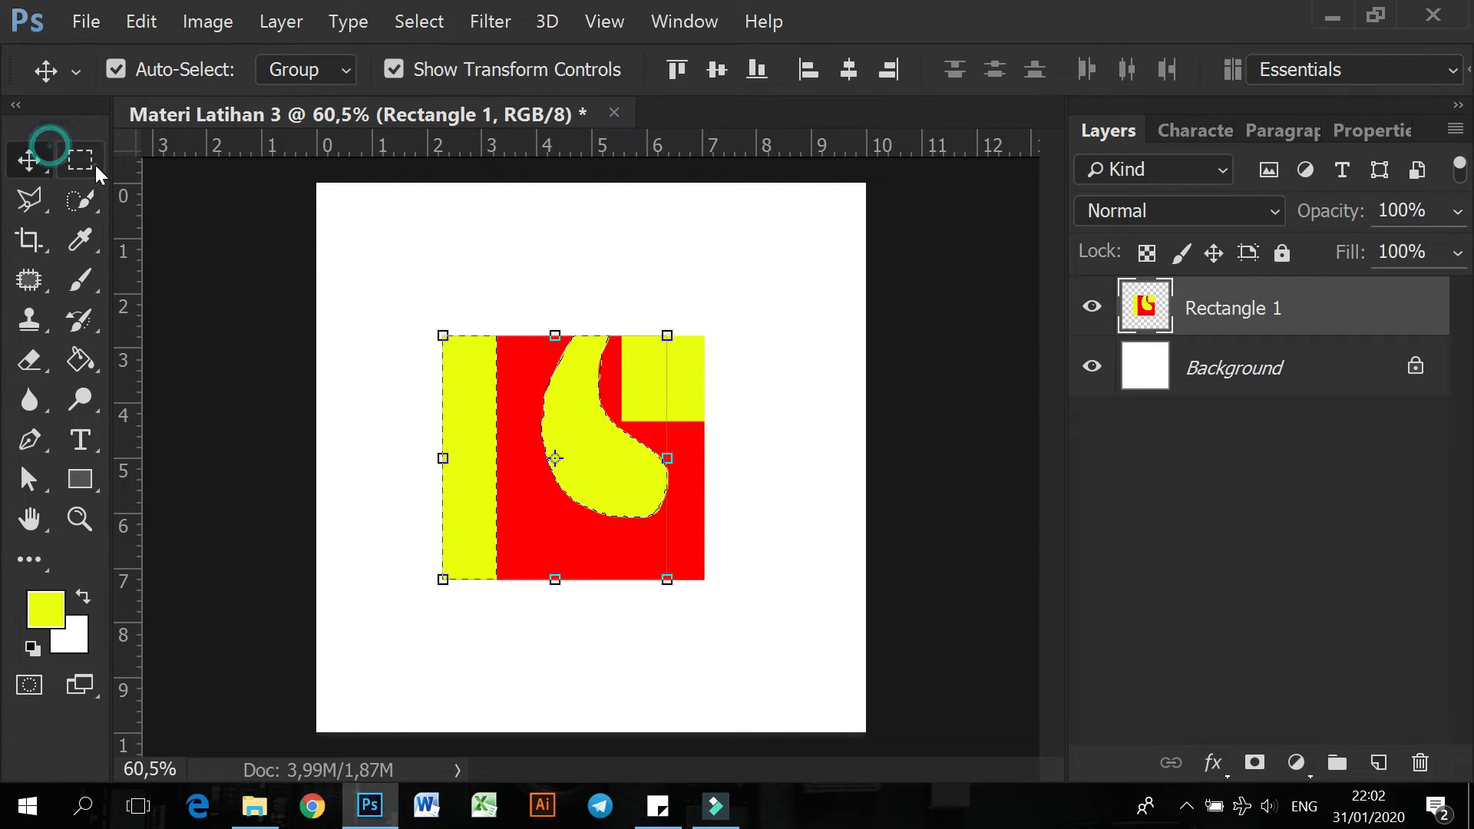
left_click(95, 161)
key("ctrl+d")
left_click(29, 158)
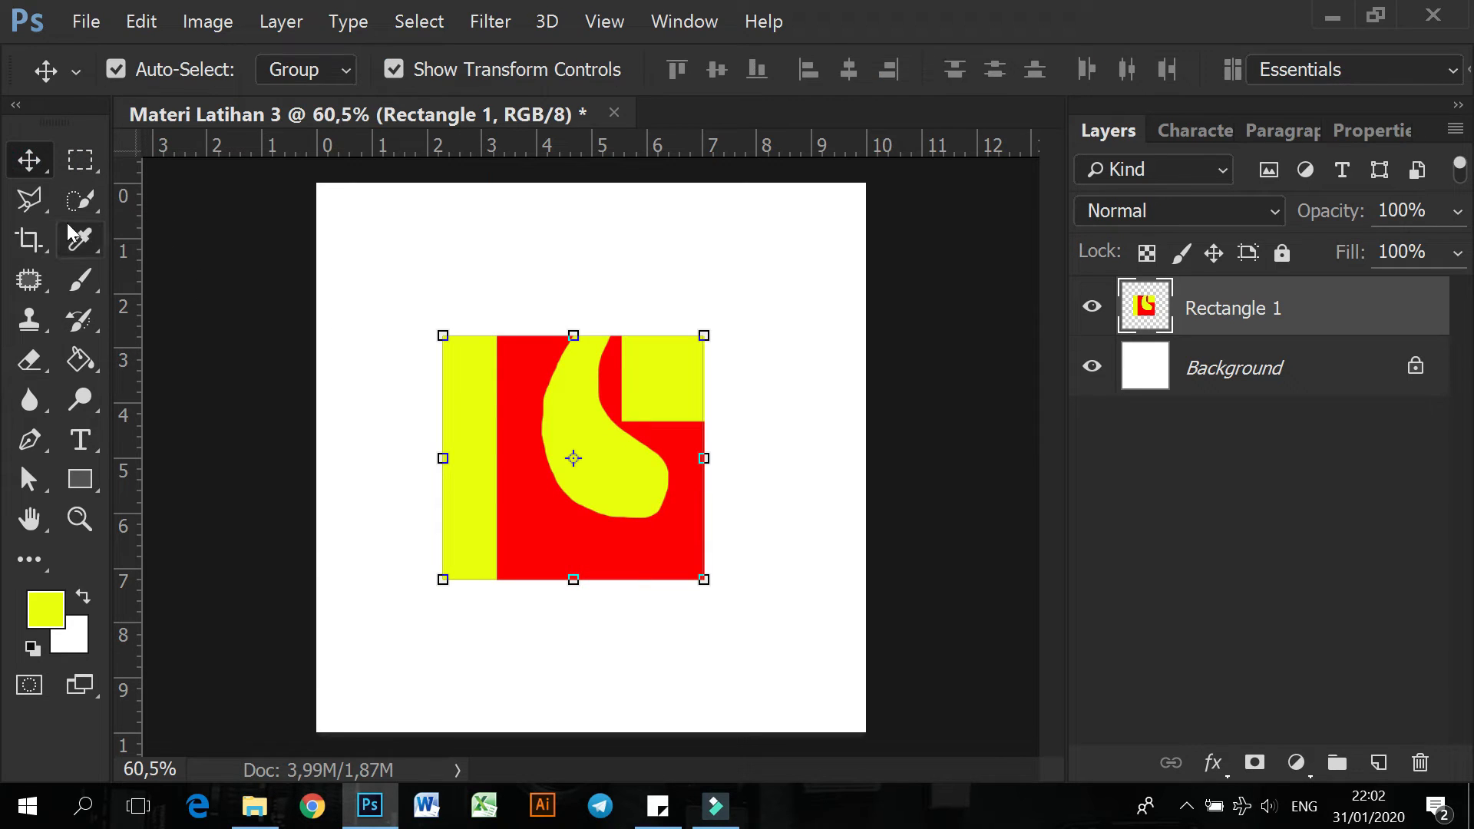
Try the Crop Tool with the crop frame at the full canvas and decline the crop
left_click(31, 241)
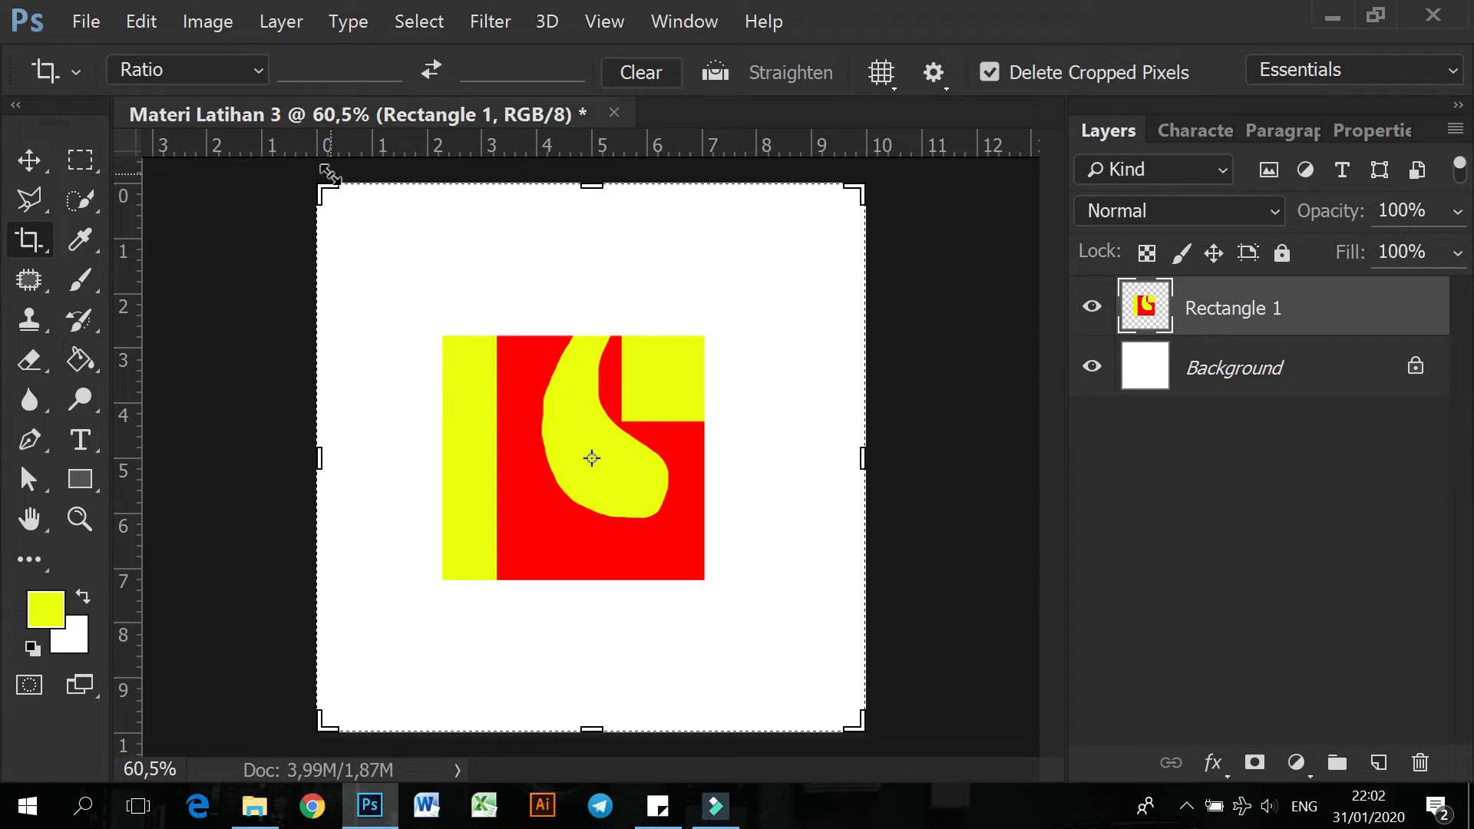
mouse_move(323, 185)
left_mouse_down()
mouse_move(451, 343)
mouse_move(392, 237)
mouse_move(303, 192)
mouse_move(394, 248)
mouse_move(411, 280)
mouse_move(317, 183)
left_mouse_up()
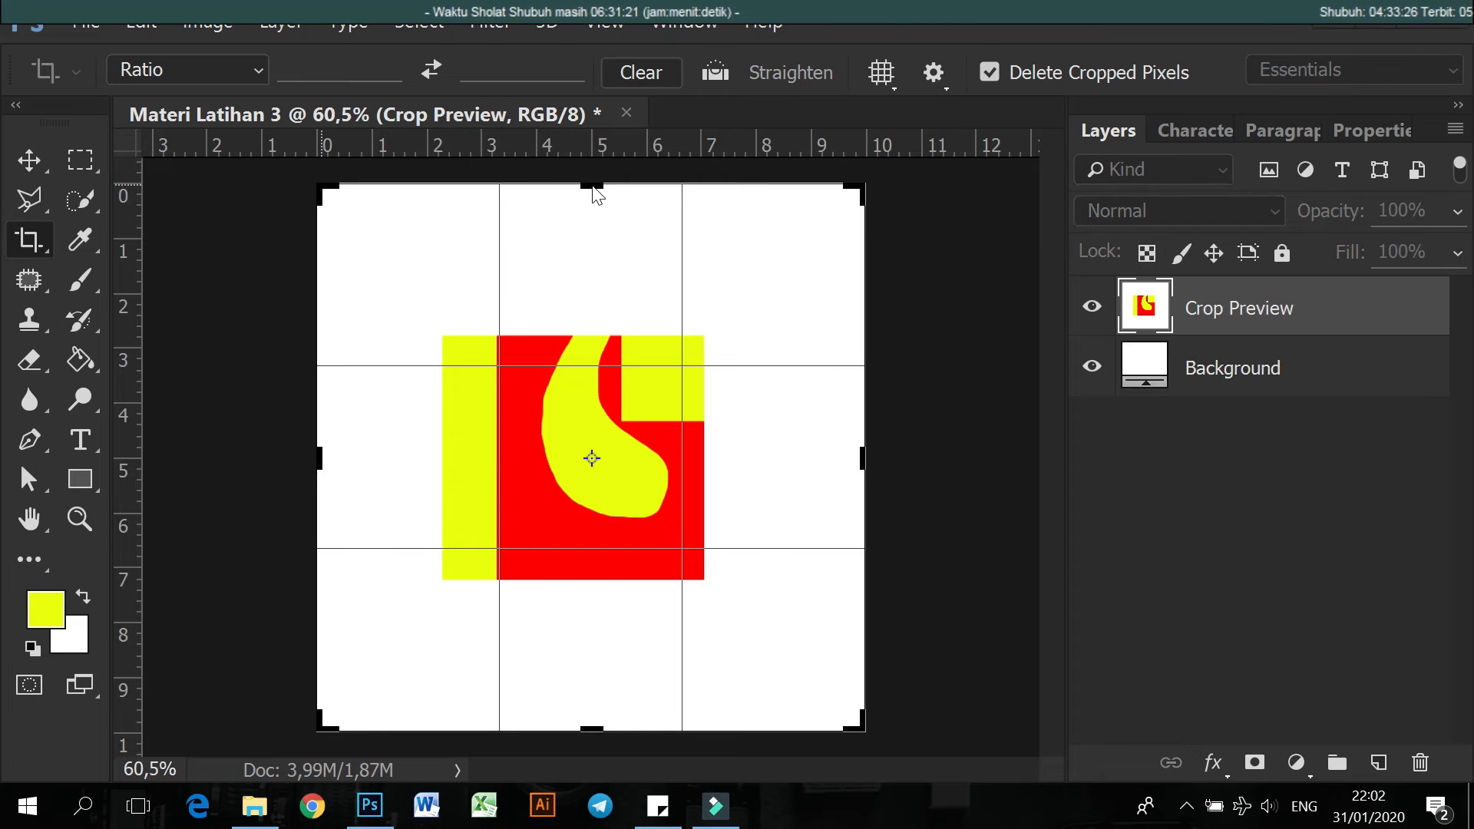
left_click(882, 15)
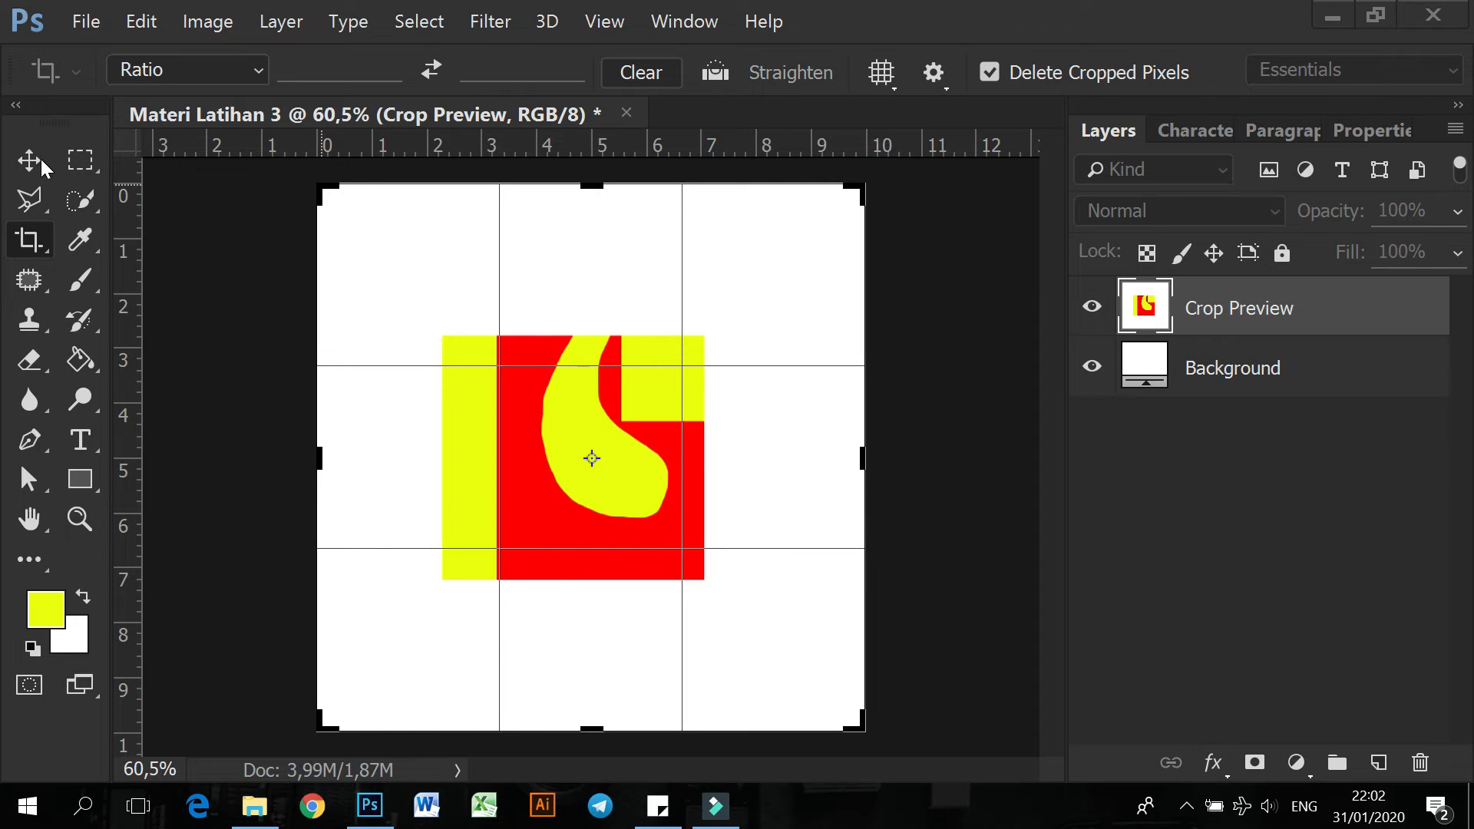
left_click(37, 243)
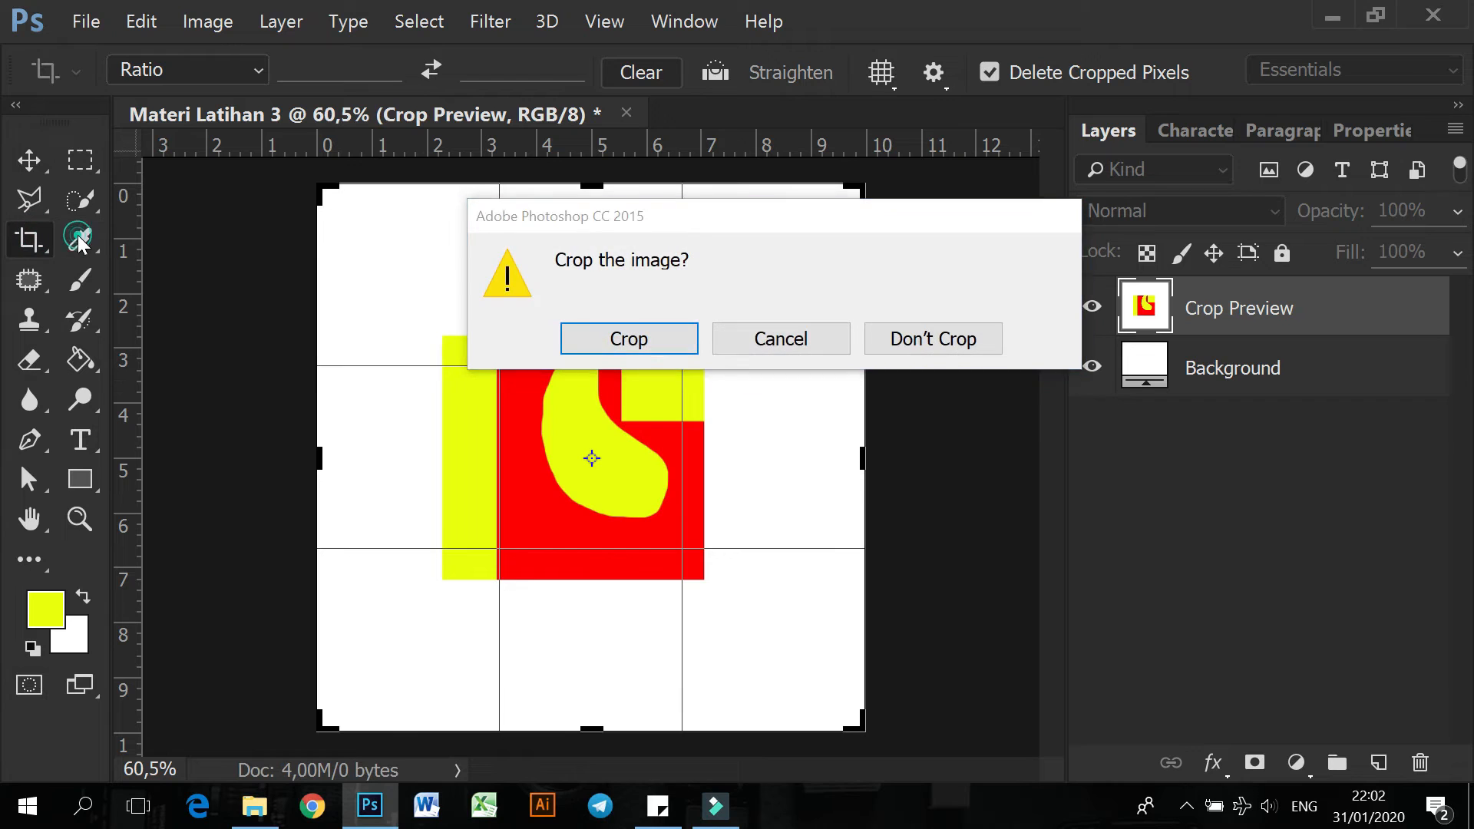
left_click(929, 339)
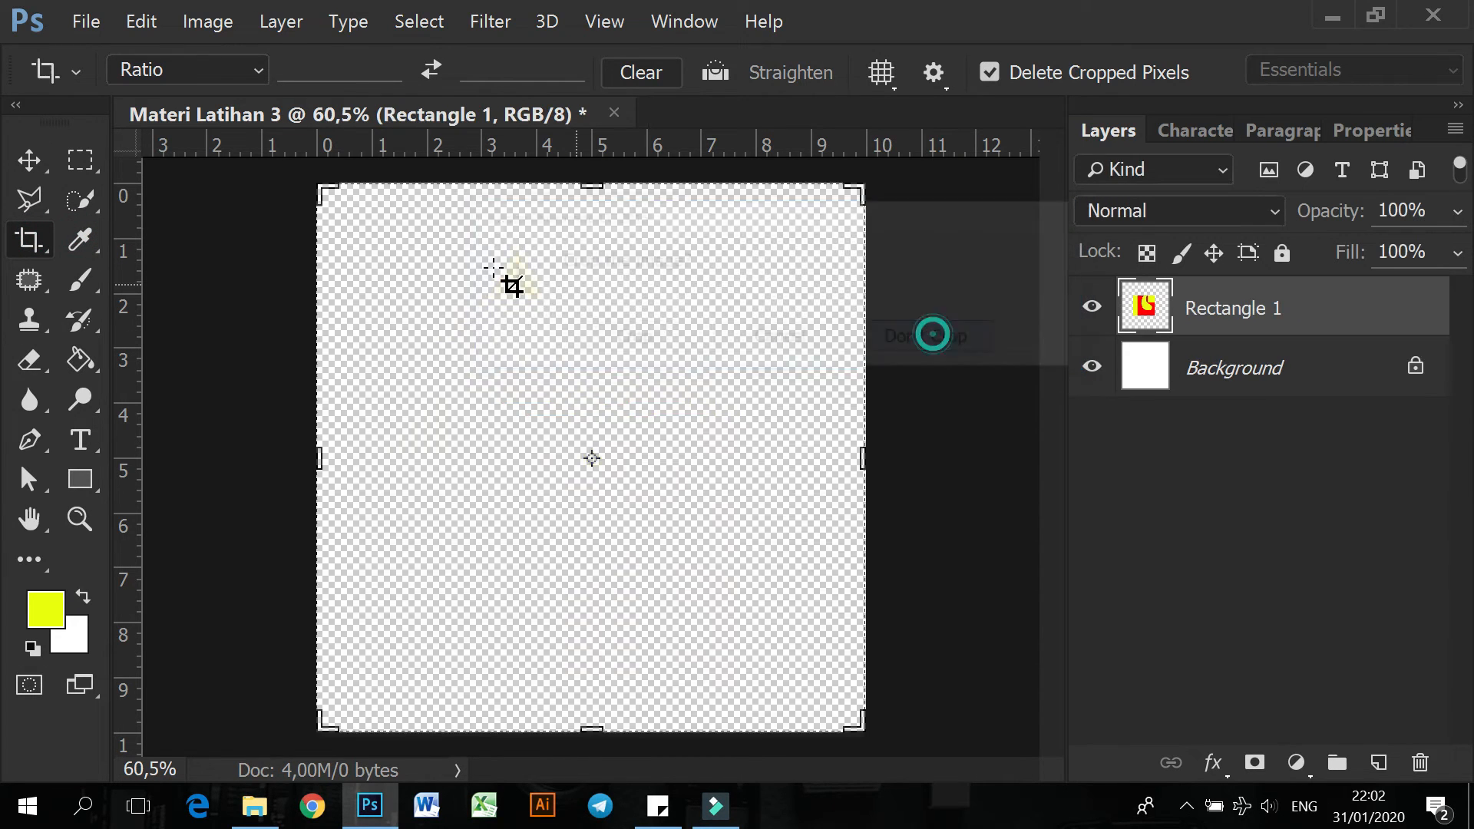
Sample the red area, the yellow strip and the white background in turn with the Eyedropper Tool
left_click(81, 240)
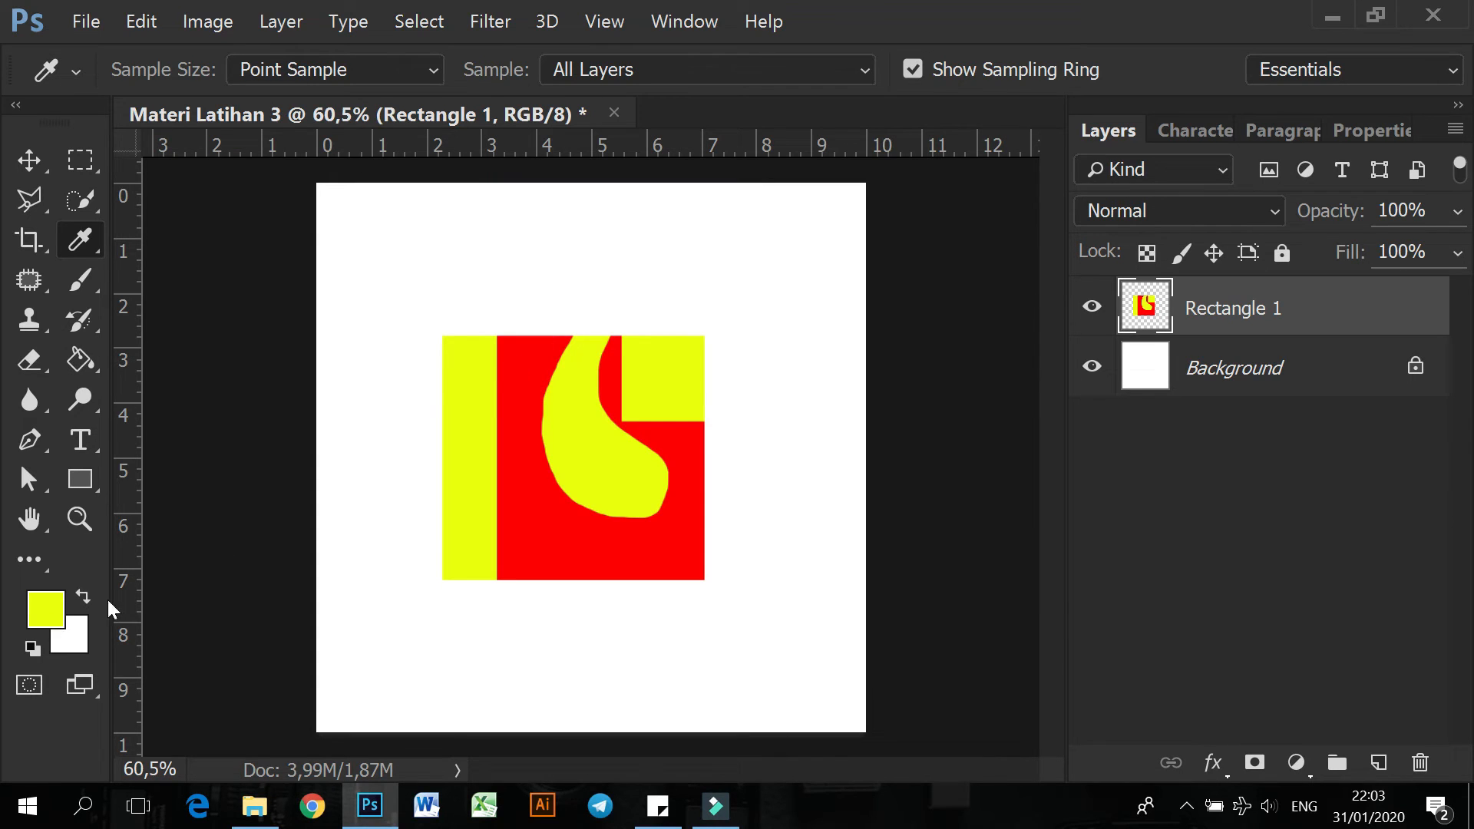
left_click(530, 364)
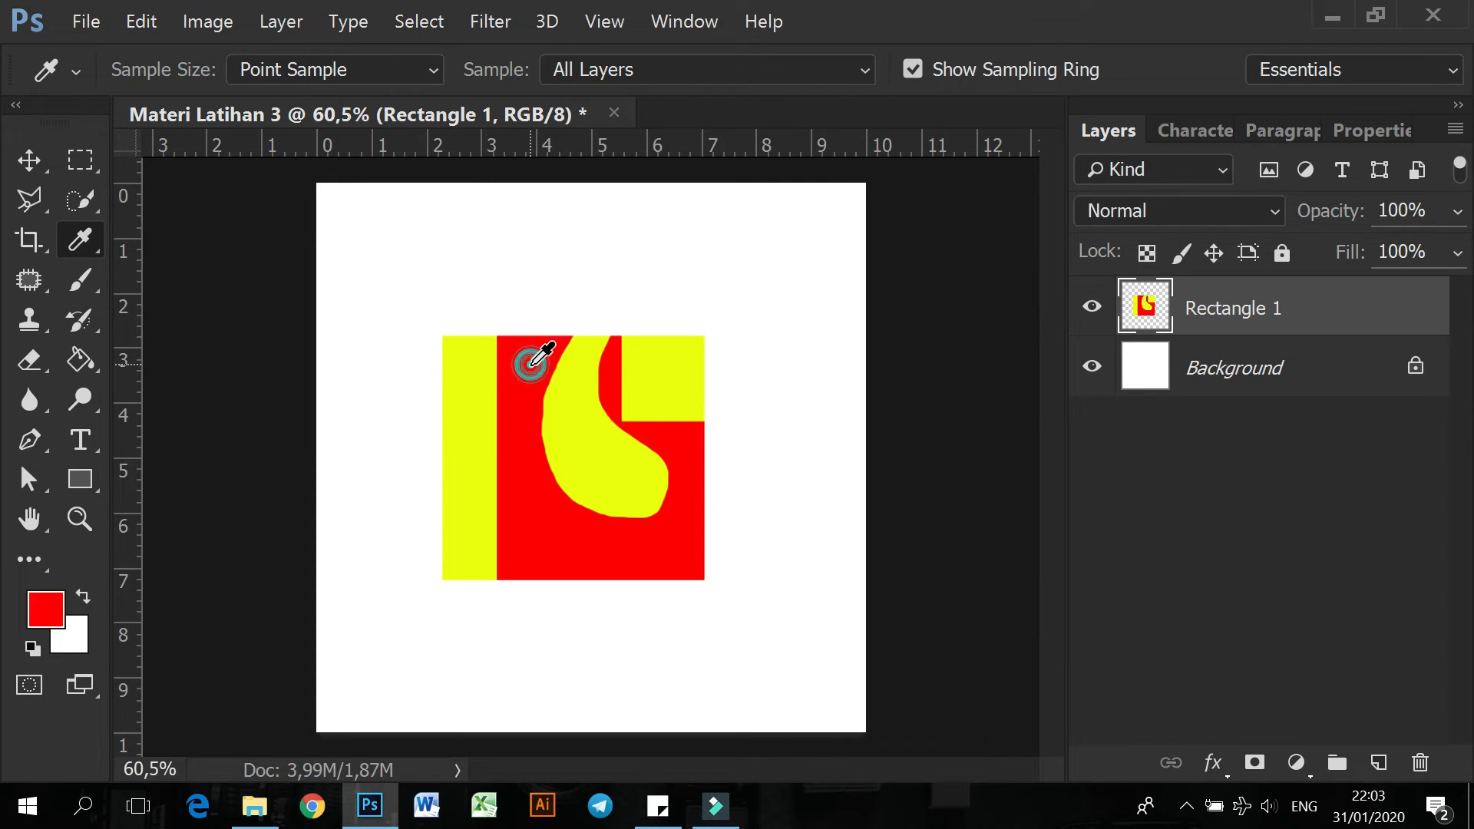
left_click(467, 379)
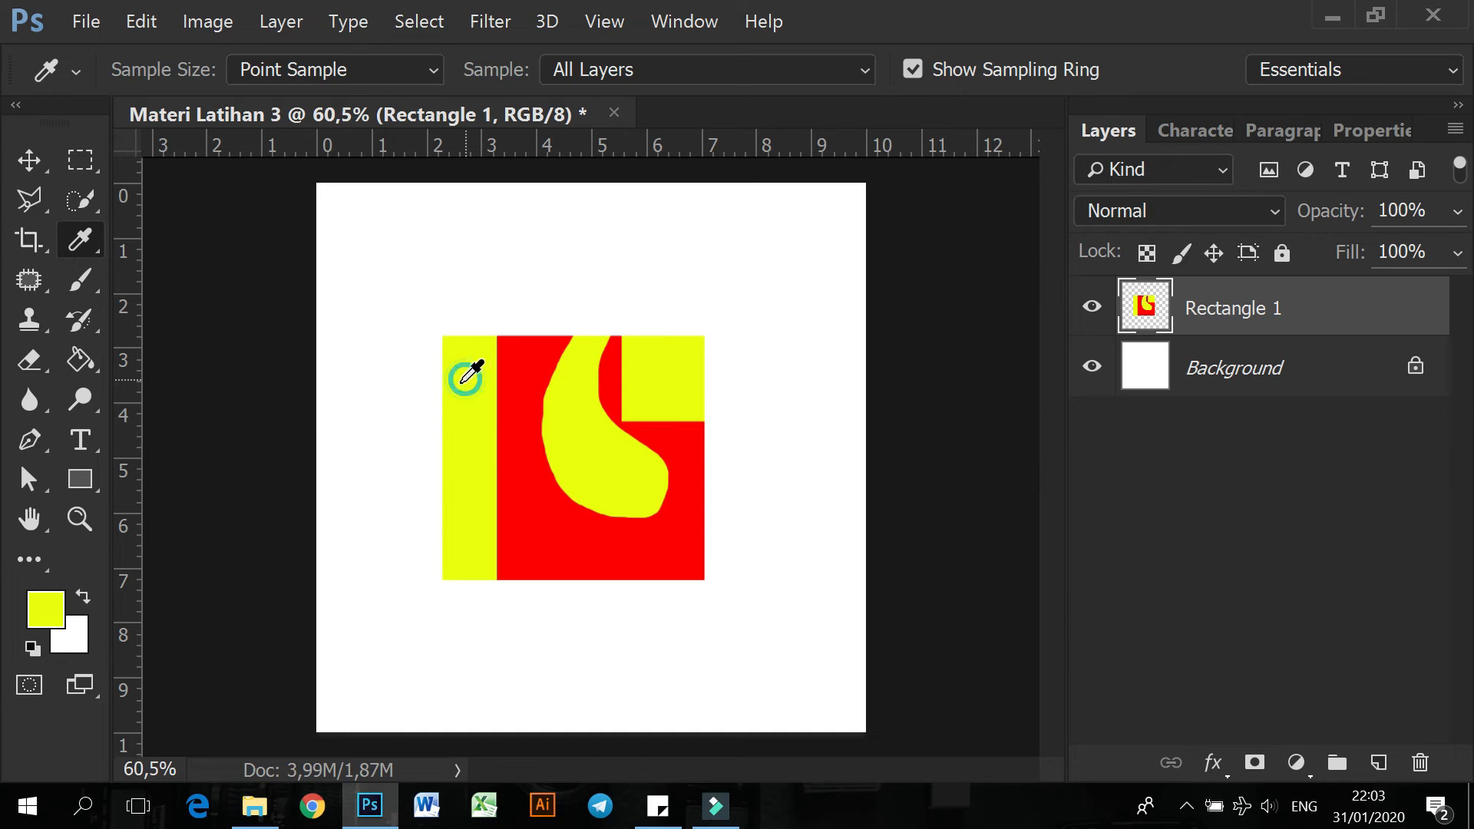
left_click(371, 294)
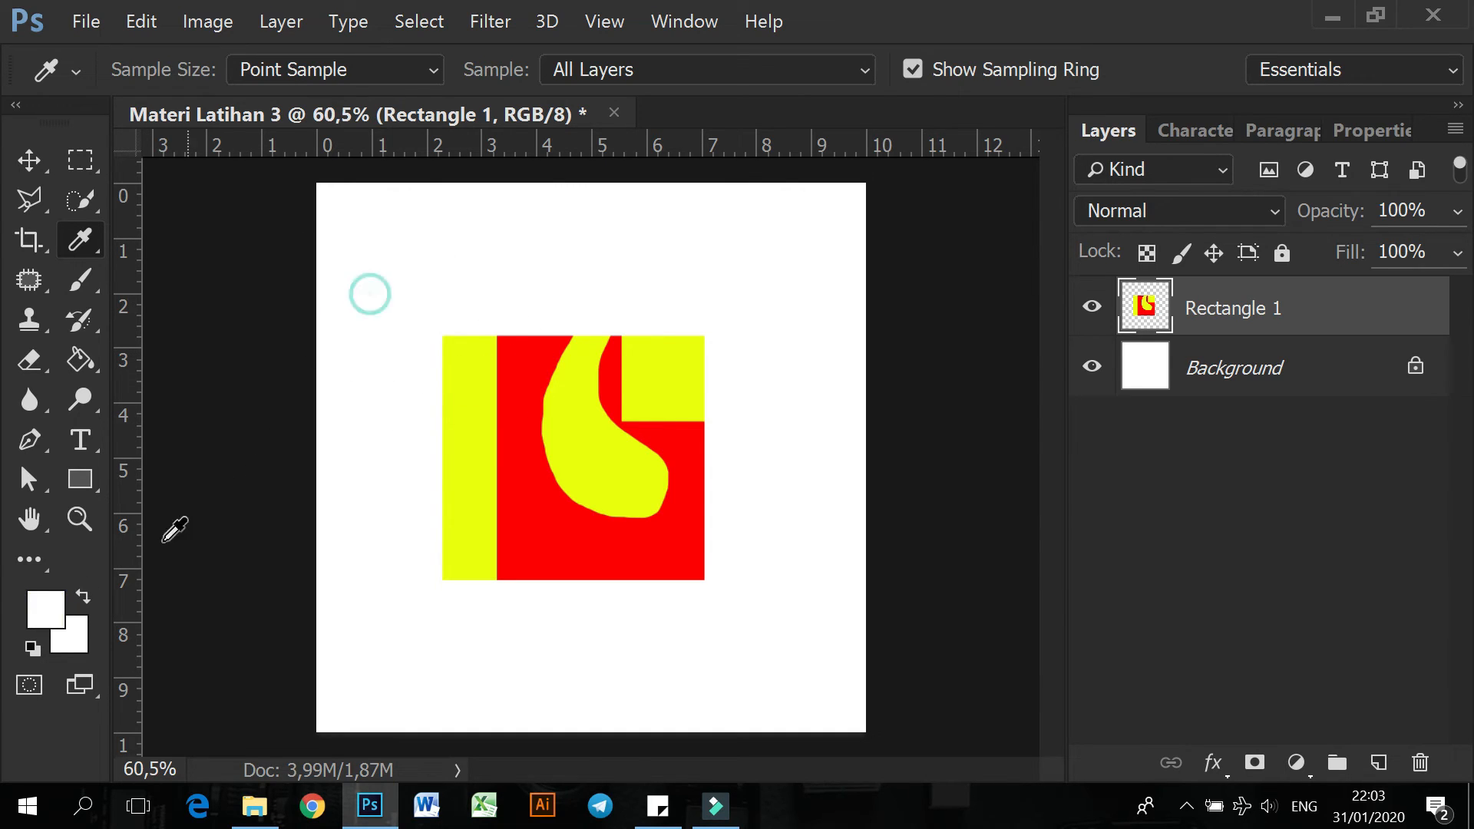
Sample red again, change the foreground colour to dark red, and resample yellow from the corner square
left_click(516, 378)
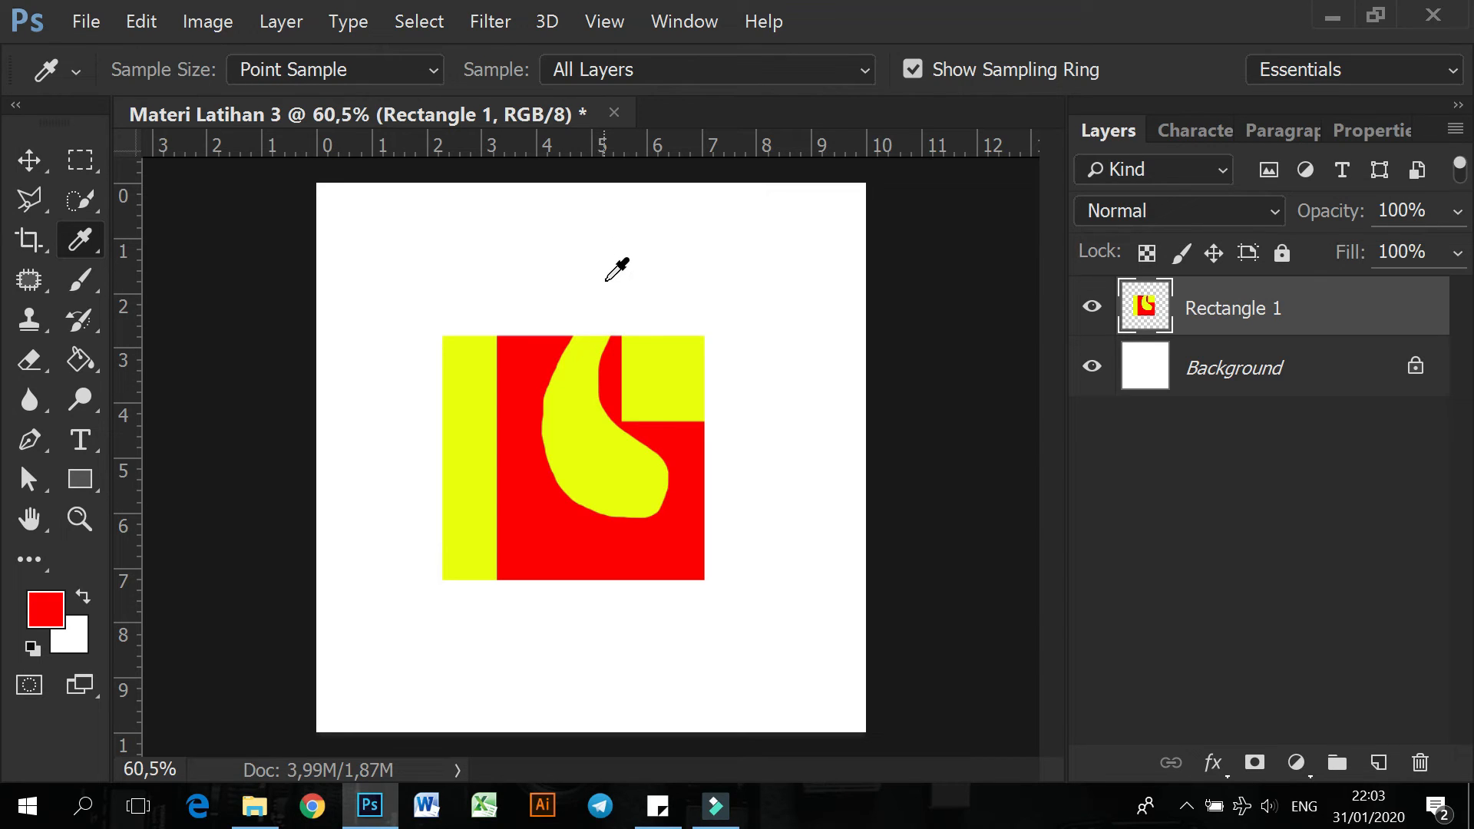
left_click(941, 499)
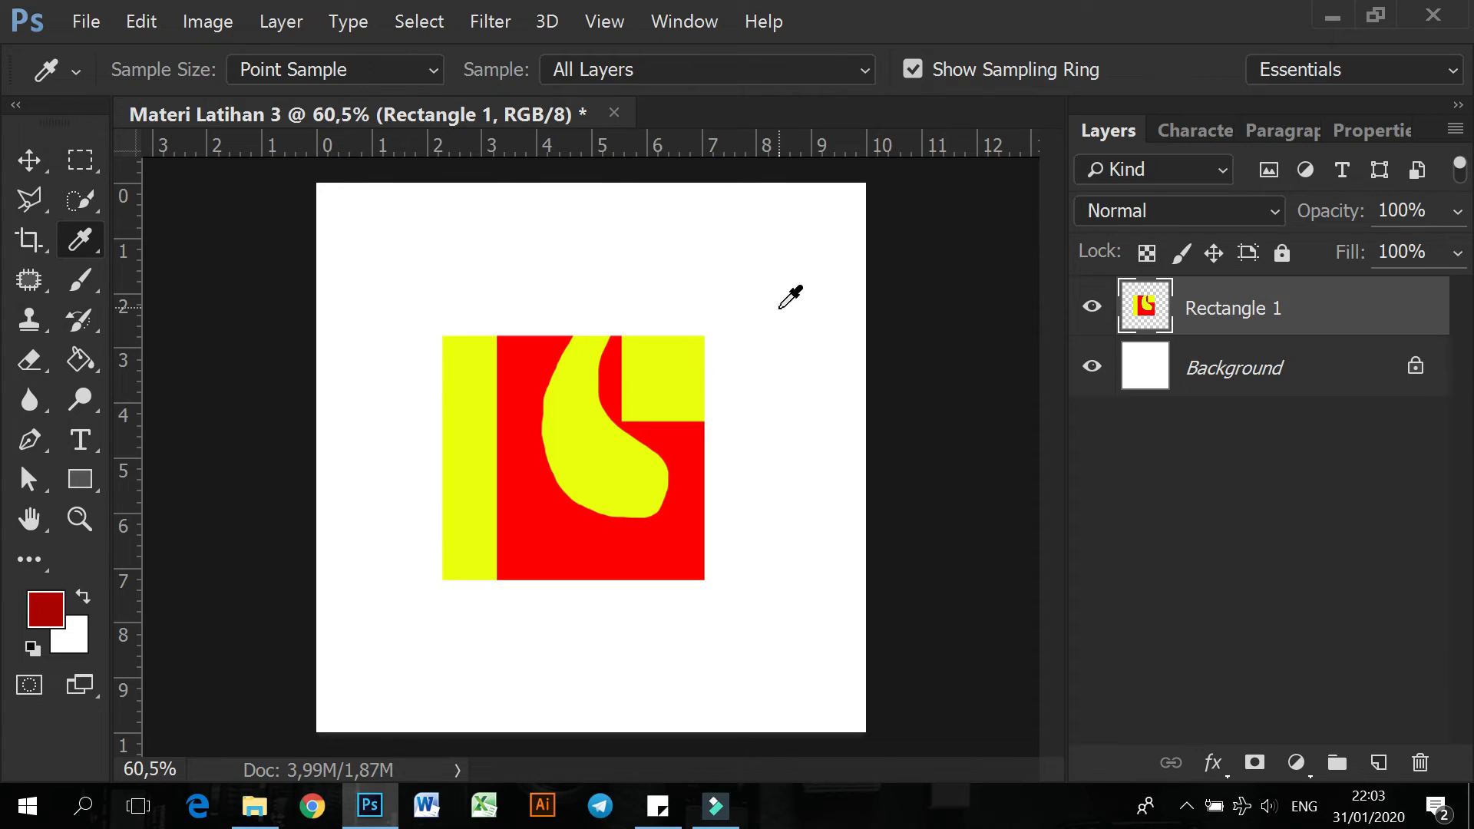
left_click(668, 369)
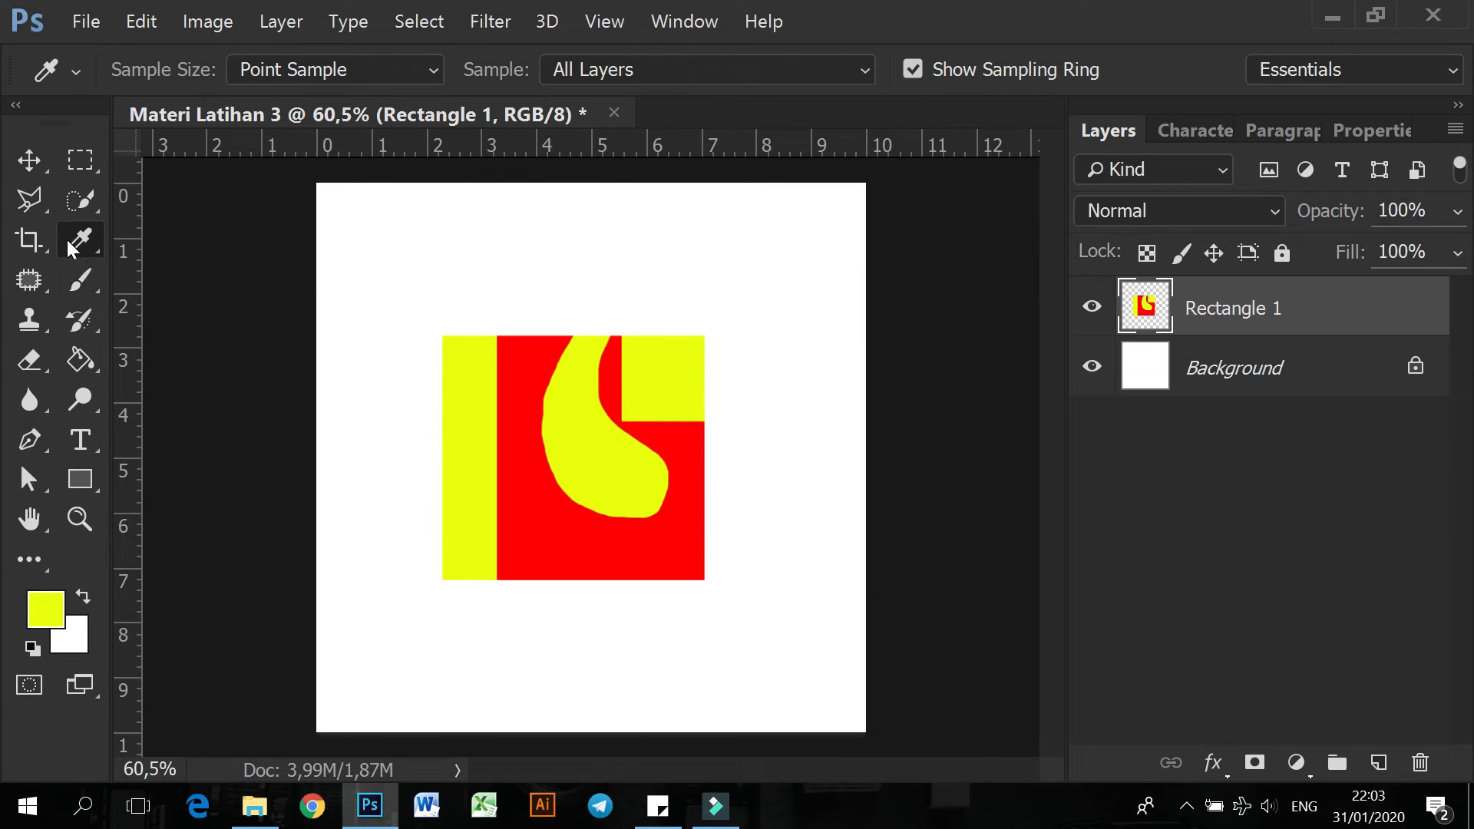
Activate the Patch Tool and open the download image from the Music folder as a docked document tab
left_click(31, 159)
left_click(34, 272)
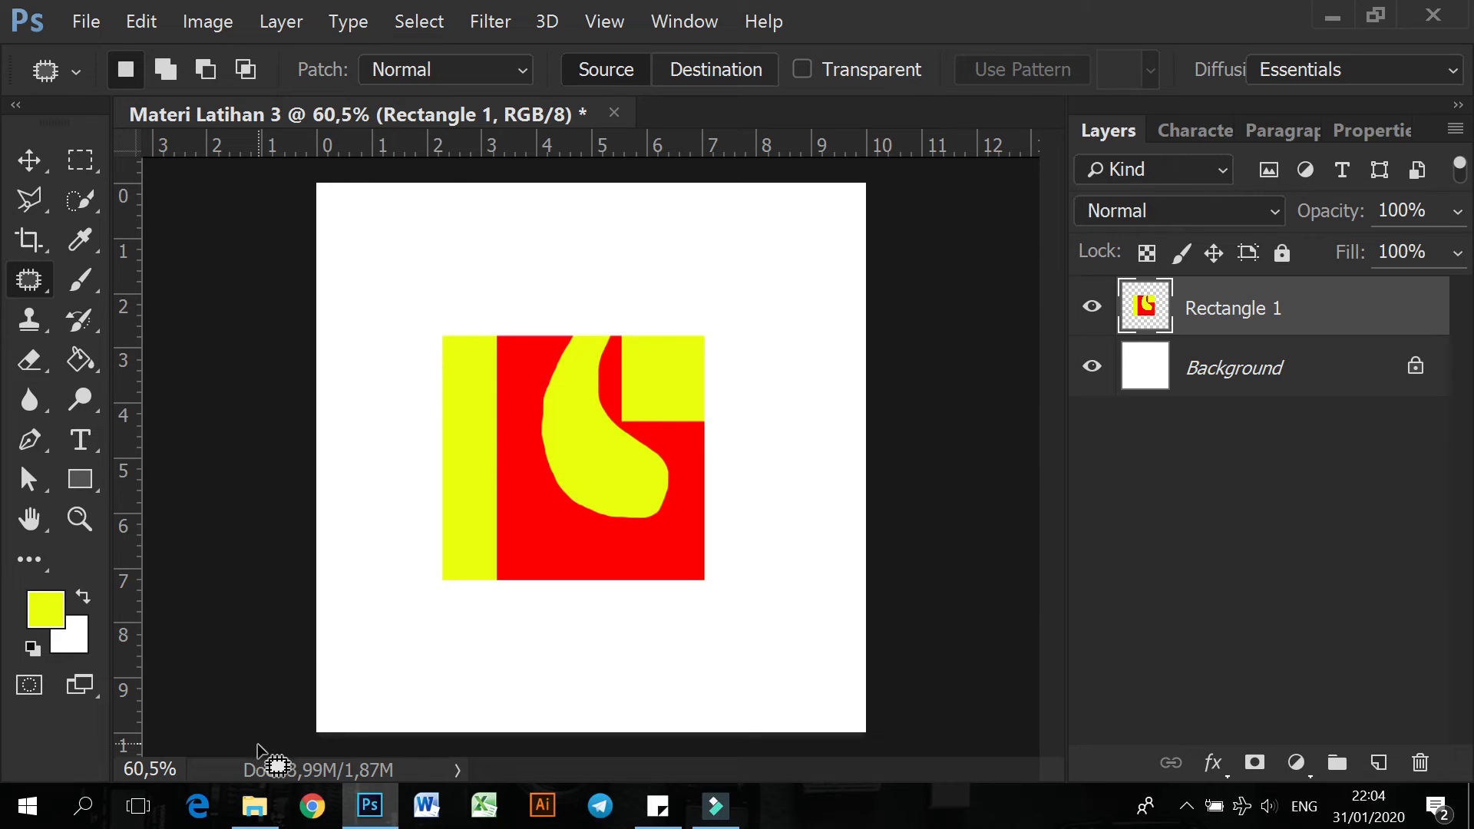
left_click(254, 806)
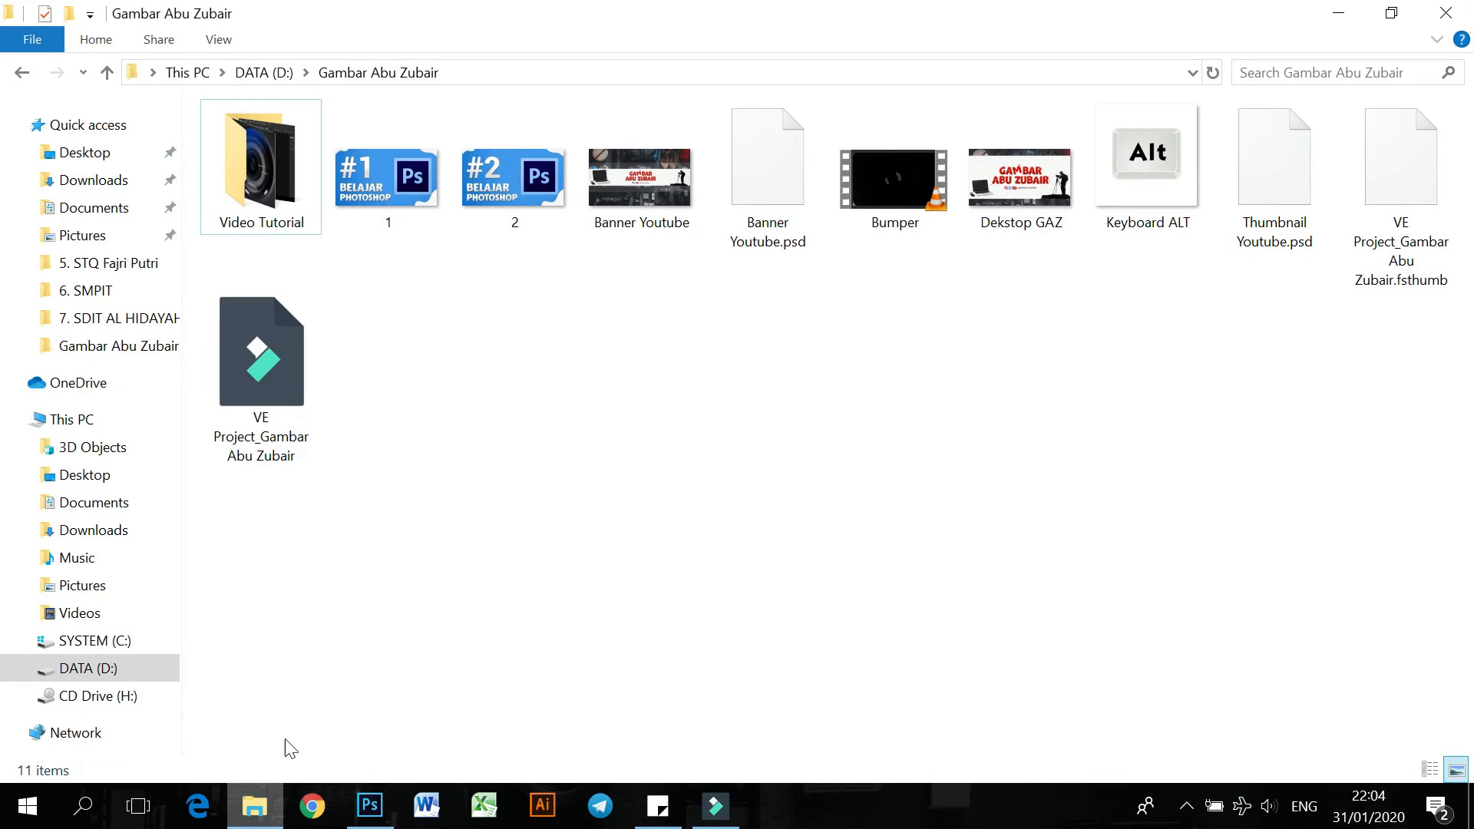
left_click(94, 560)
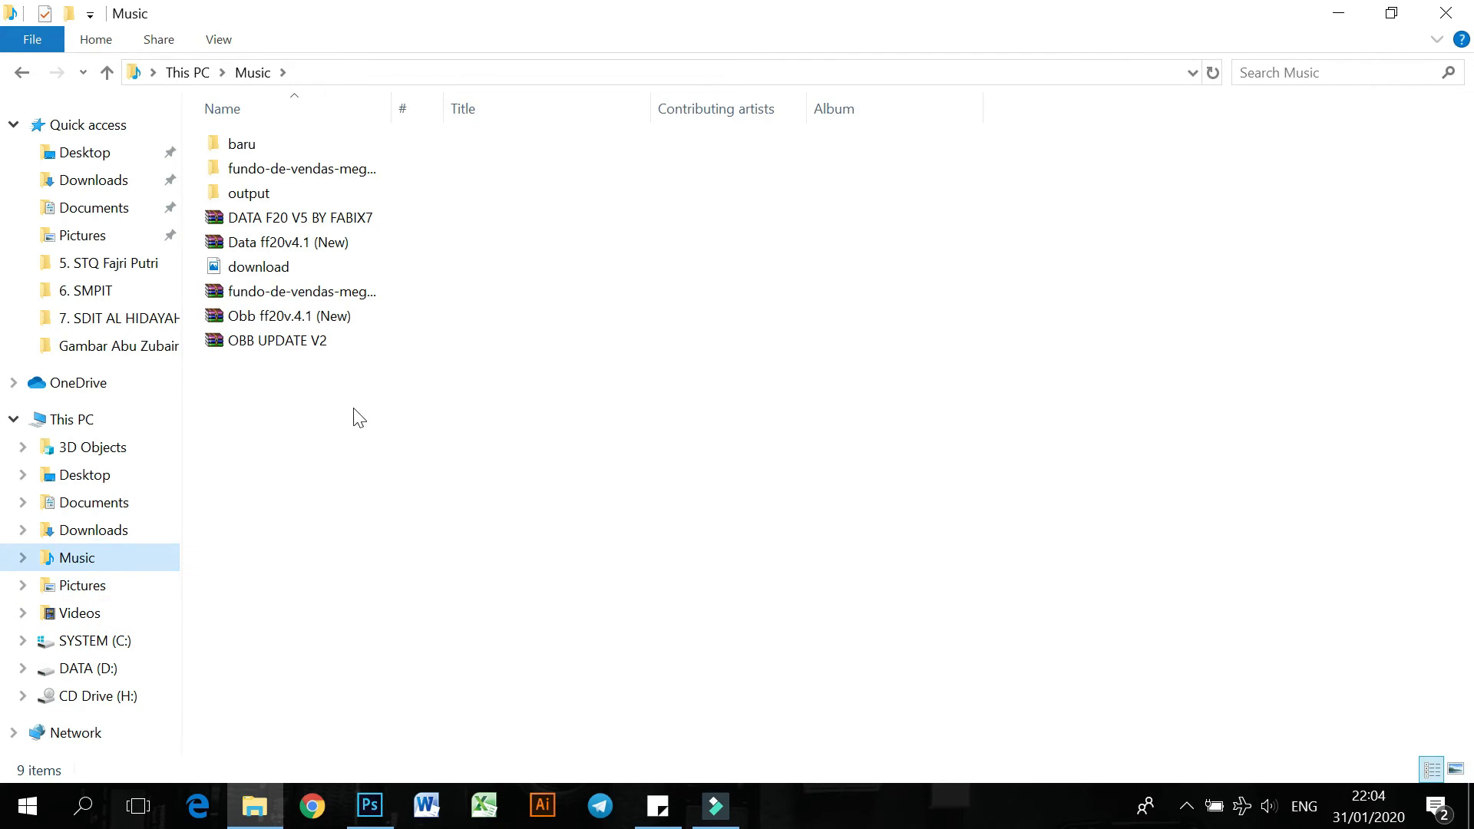
left_click(284, 269)
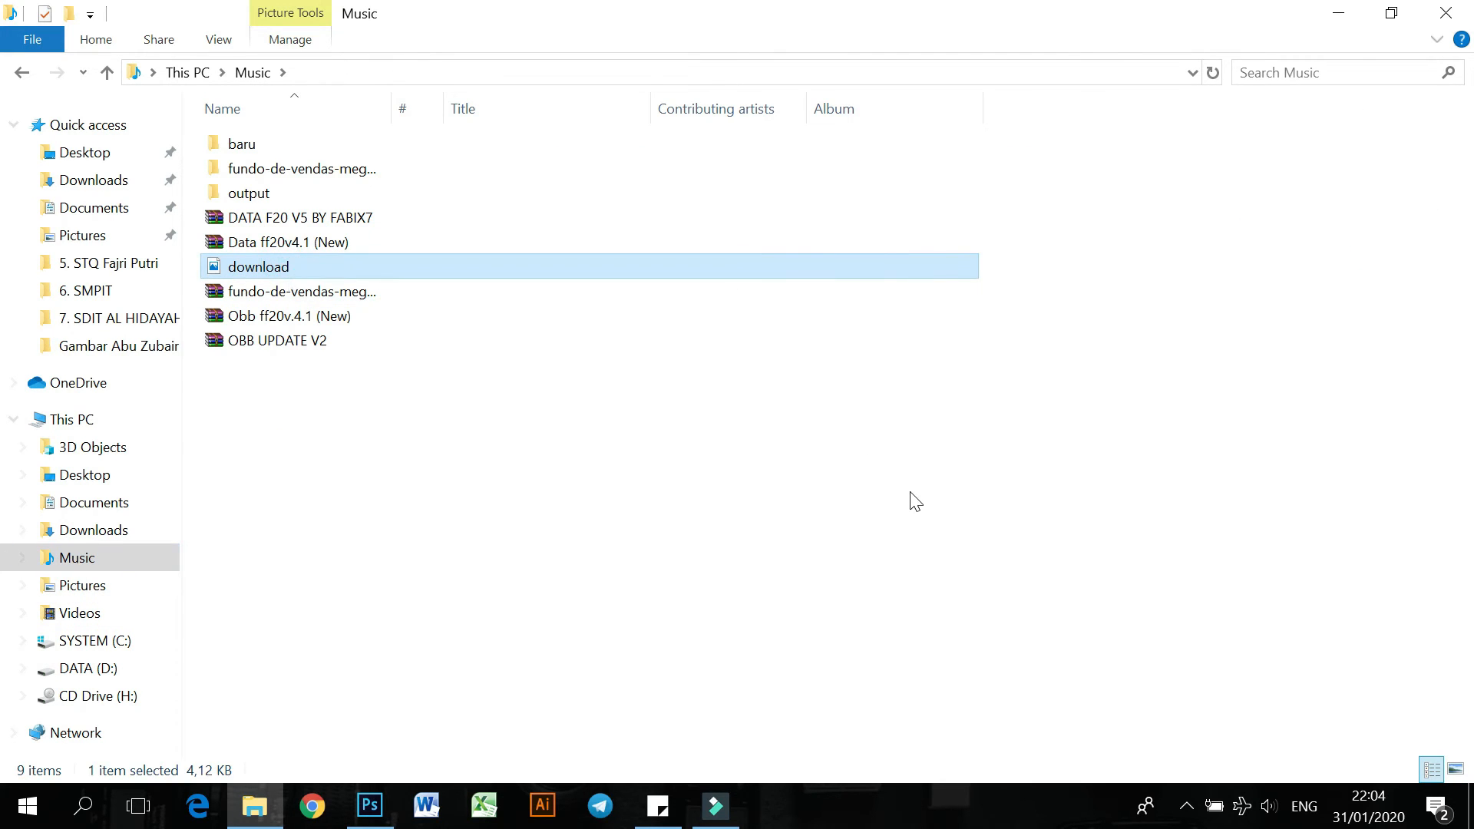
left_click_drag(274, 270, 730, 104)
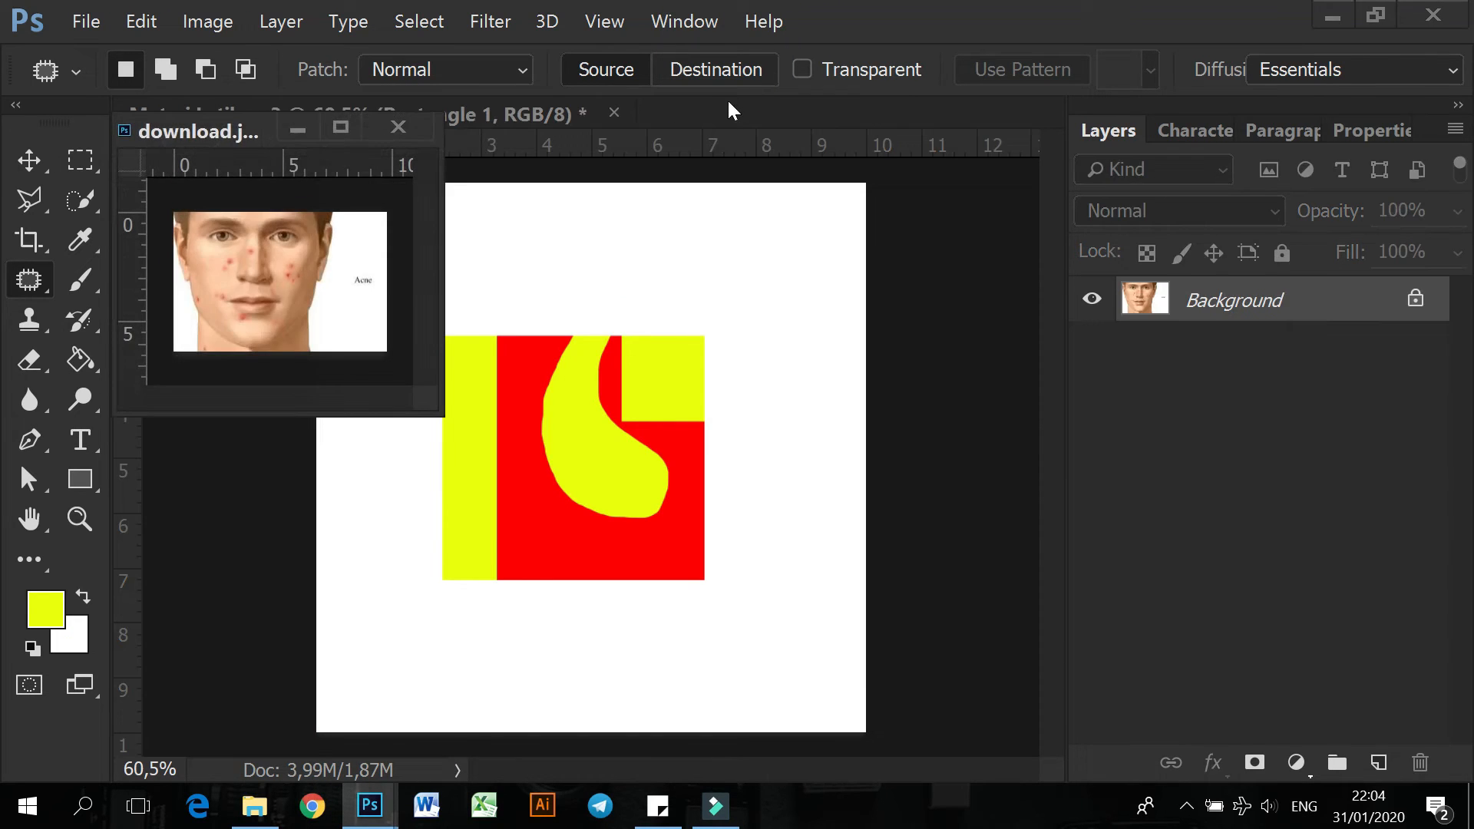
left_click_drag(228, 126, 716, 105)
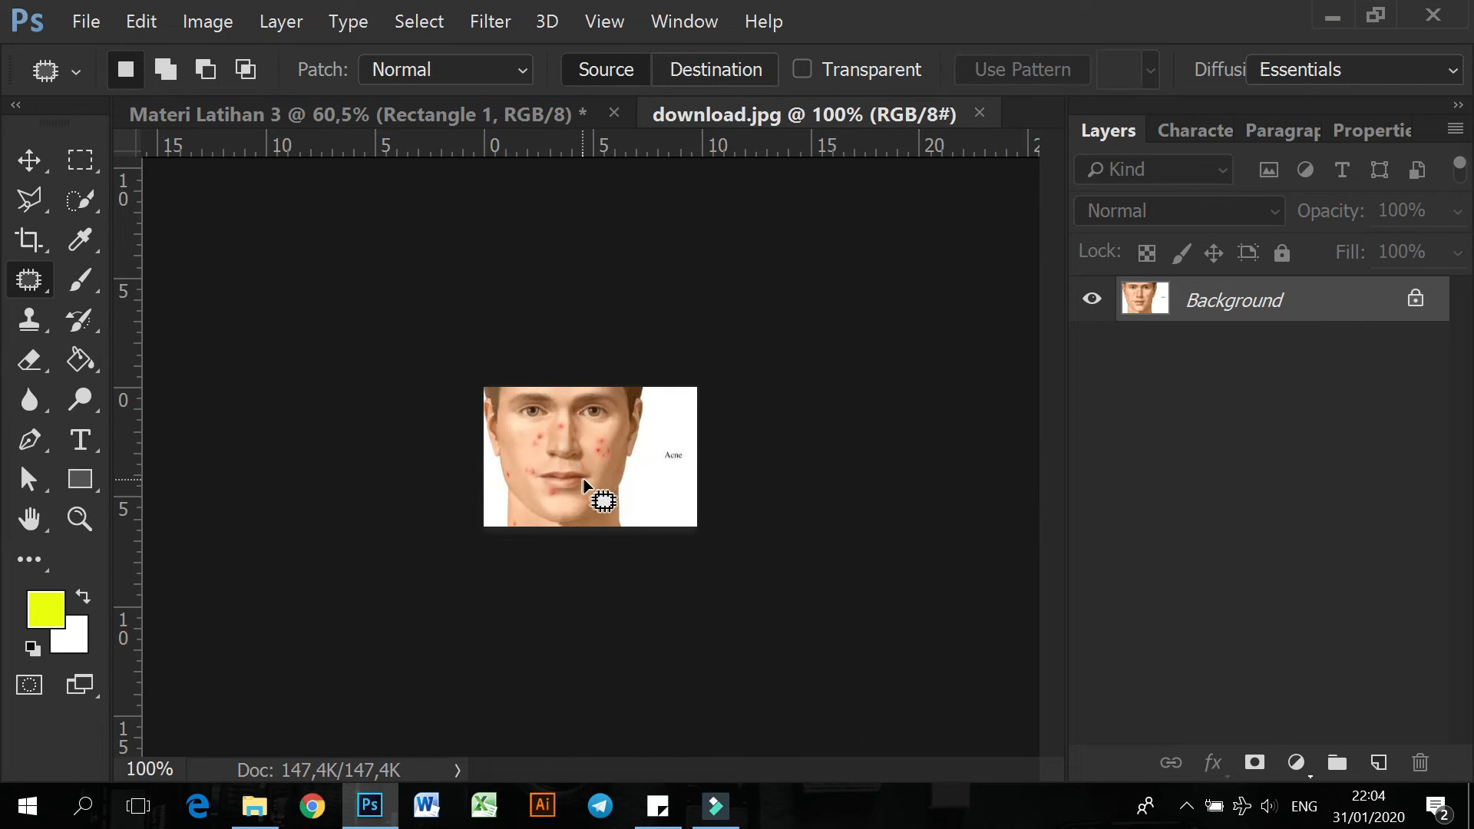
Patch the red spots beside the mouth corner and on the cheek left of the nose with clean cheek skin
scroll(583, 478, "up", 6)
key("alt")
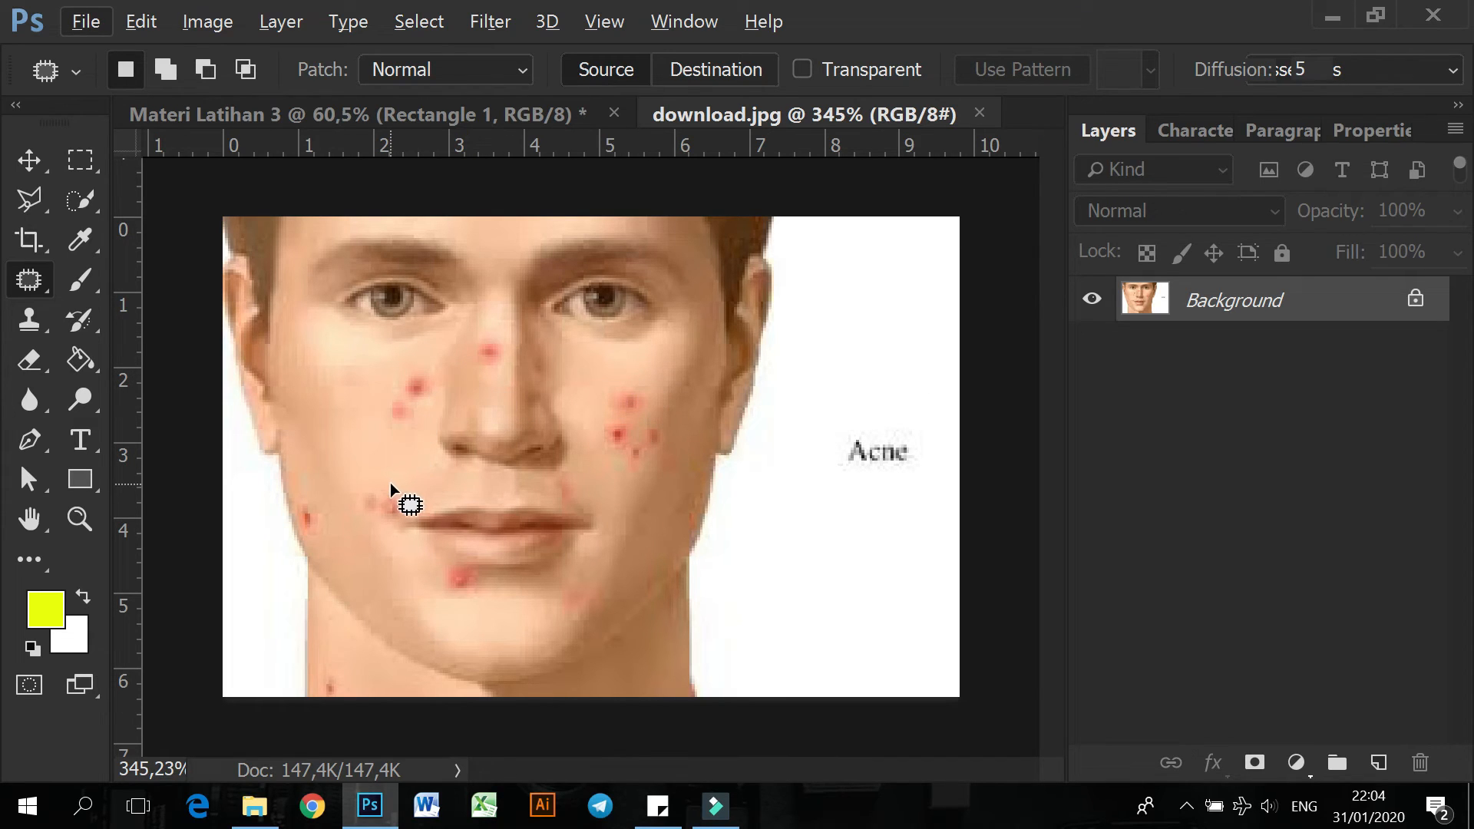
mouse_move(384, 484)
left_mouse_down()
mouse_move(357, 487)
mouse_move(361, 508)
mouse_move(400, 520)
mouse_move(407, 491)
mouse_move(363, 444)
left_mouse_up()
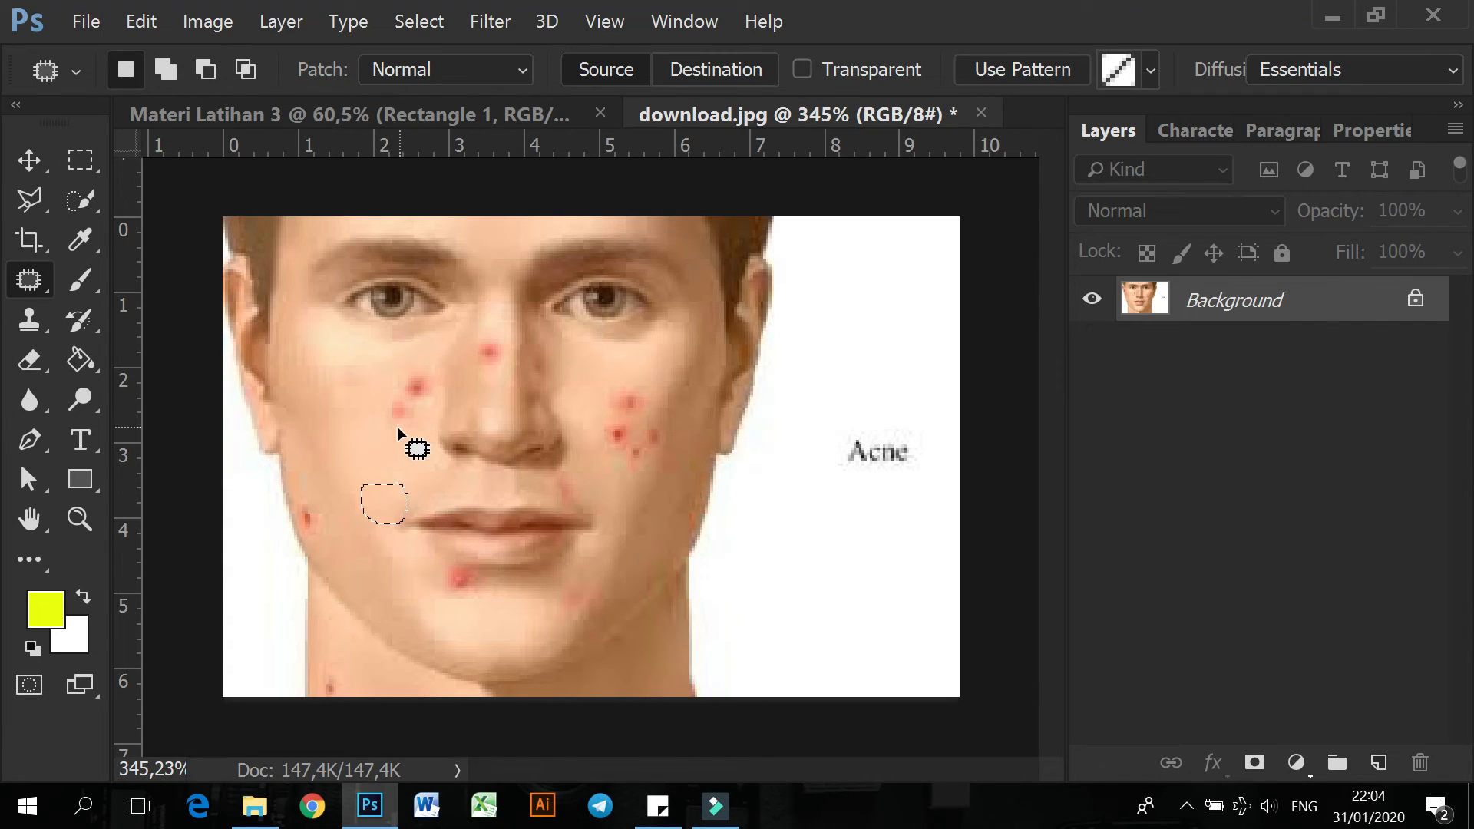
left_click(388, 426)
mouse_move(439, 392)
left_mouse_down()
mouse_move(417, 359)
mouse_move(386, 375)
mouse_move(374, 470)
left_mouse_up()
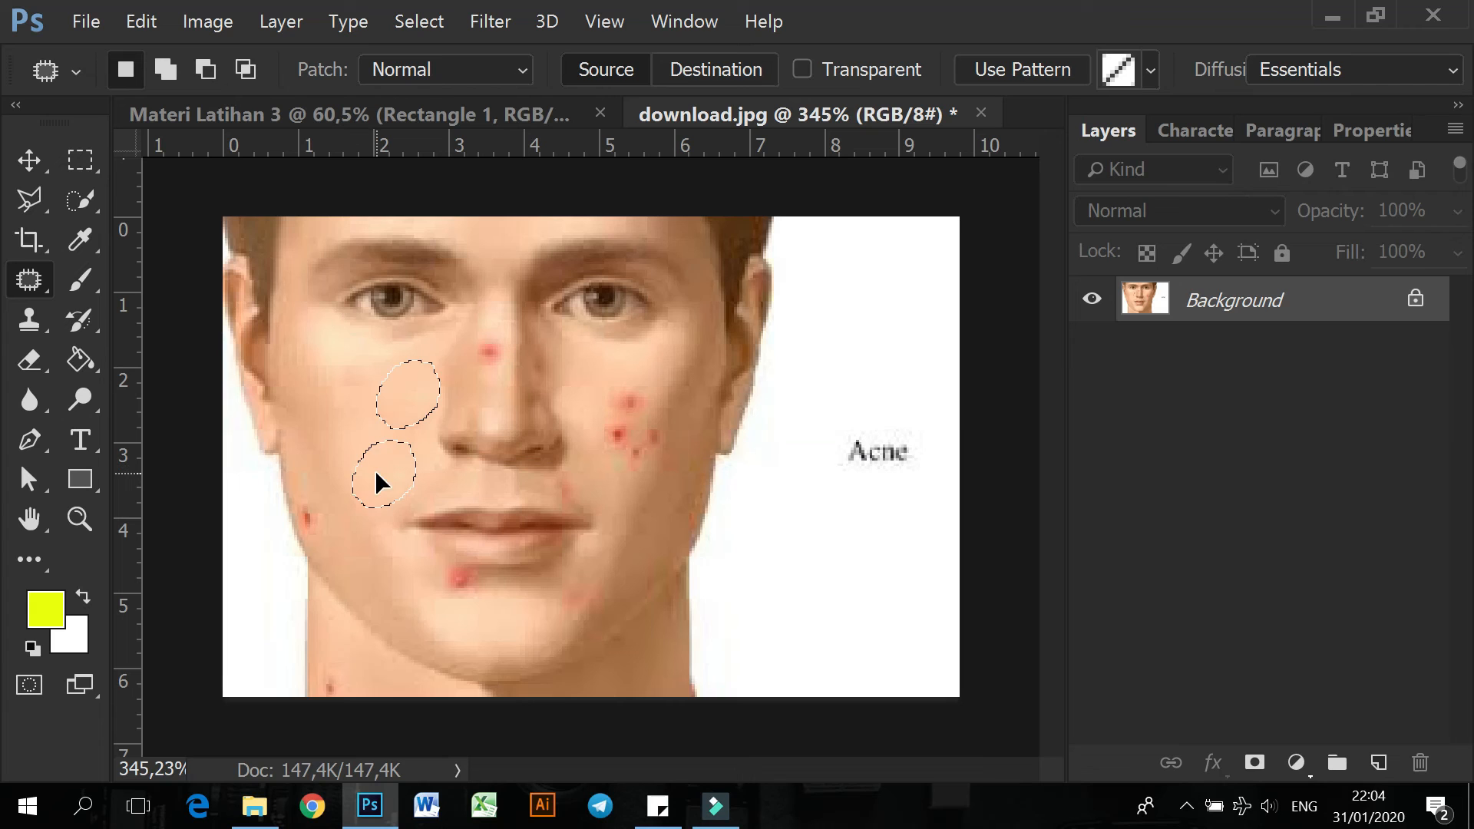
Patch the red spots on the nose and the opposite cheek with clean skin, and clear the selection
mouse_move(488, 333)
left_mouse_down()
mouse_move(476, 362)
mouse_move(493, 365)
mouse_move(498, 336)
mouse_move(355, 388)
left_mouse_up()
mouse_move(631, 379)
left_mouse_down()
mouse_move(607, 417)
mouse_move(606, 458)
mouse_move(654, 461)
mouse_move(665, 425)
mouse_move(379, 380)
left_mouse_up()
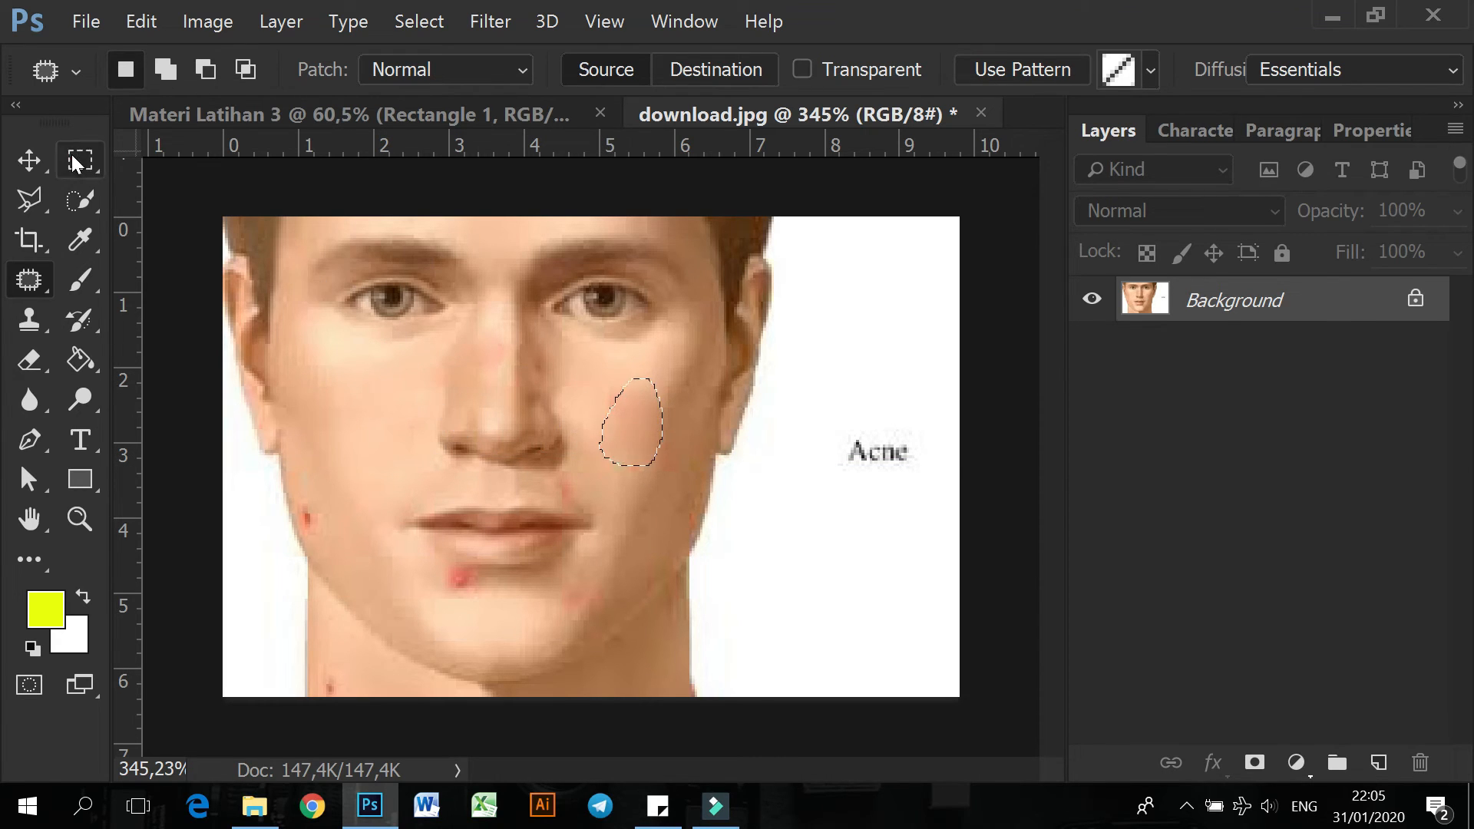
key("m")
key("ctrl+d")
Patch the red spots on the jawline and below the lower lip with clean skin, and clear the selection
left_click(30, 279)
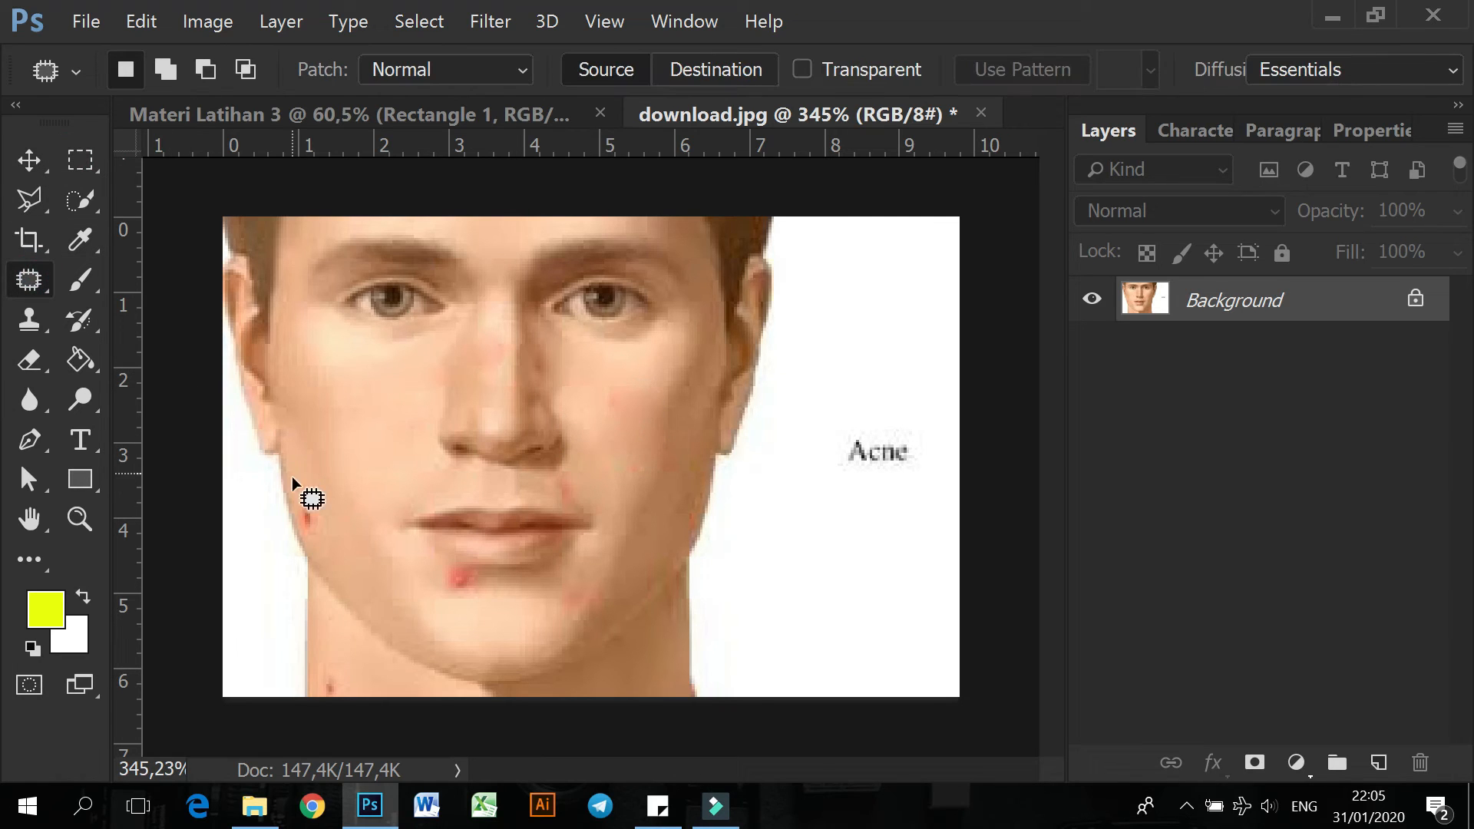
left_click_drag(302, 526, 321, 509)
left_click_drag(470, 592, 461, 561)
mouse_move(465, 576)
left_mouse_down()
mouse_move(370, 534)
mouse_move(364, 486)
left_mouse_up()
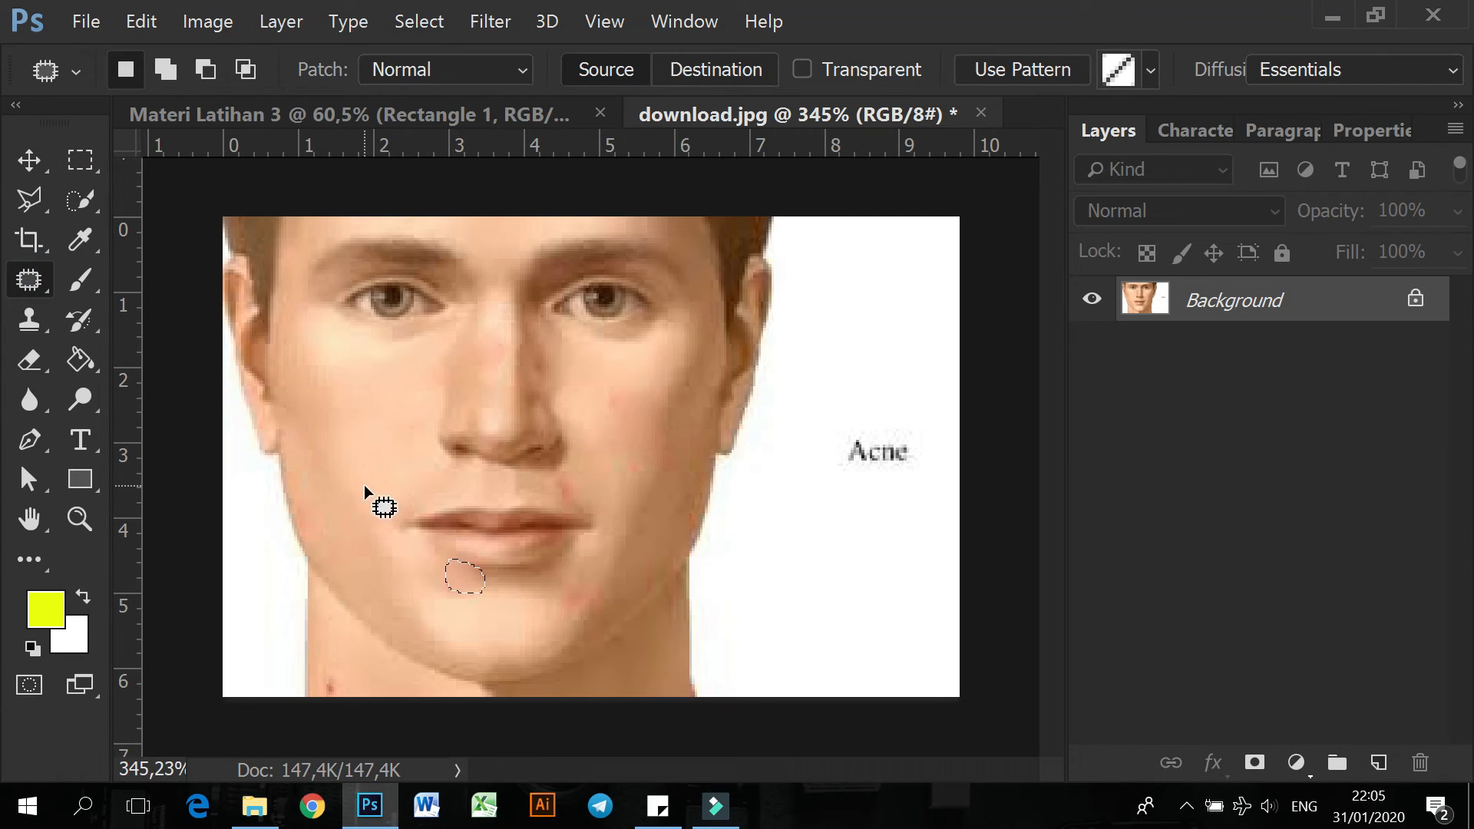
left_click(80, 160)
left_click(477, 566)
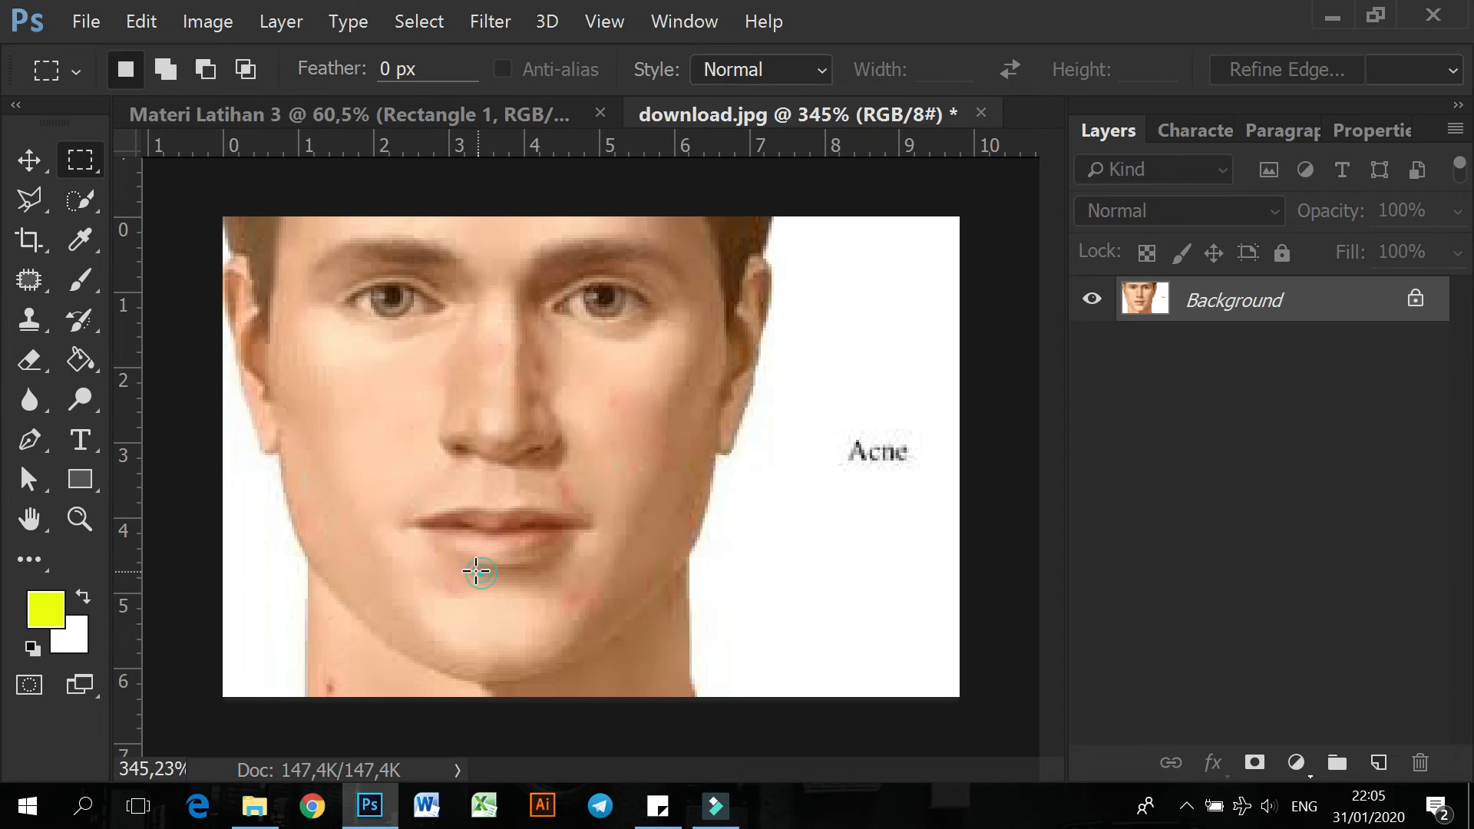
Patch the nostril on the left of the face with the eye above it, and clear the selection
left_click(33, 158)
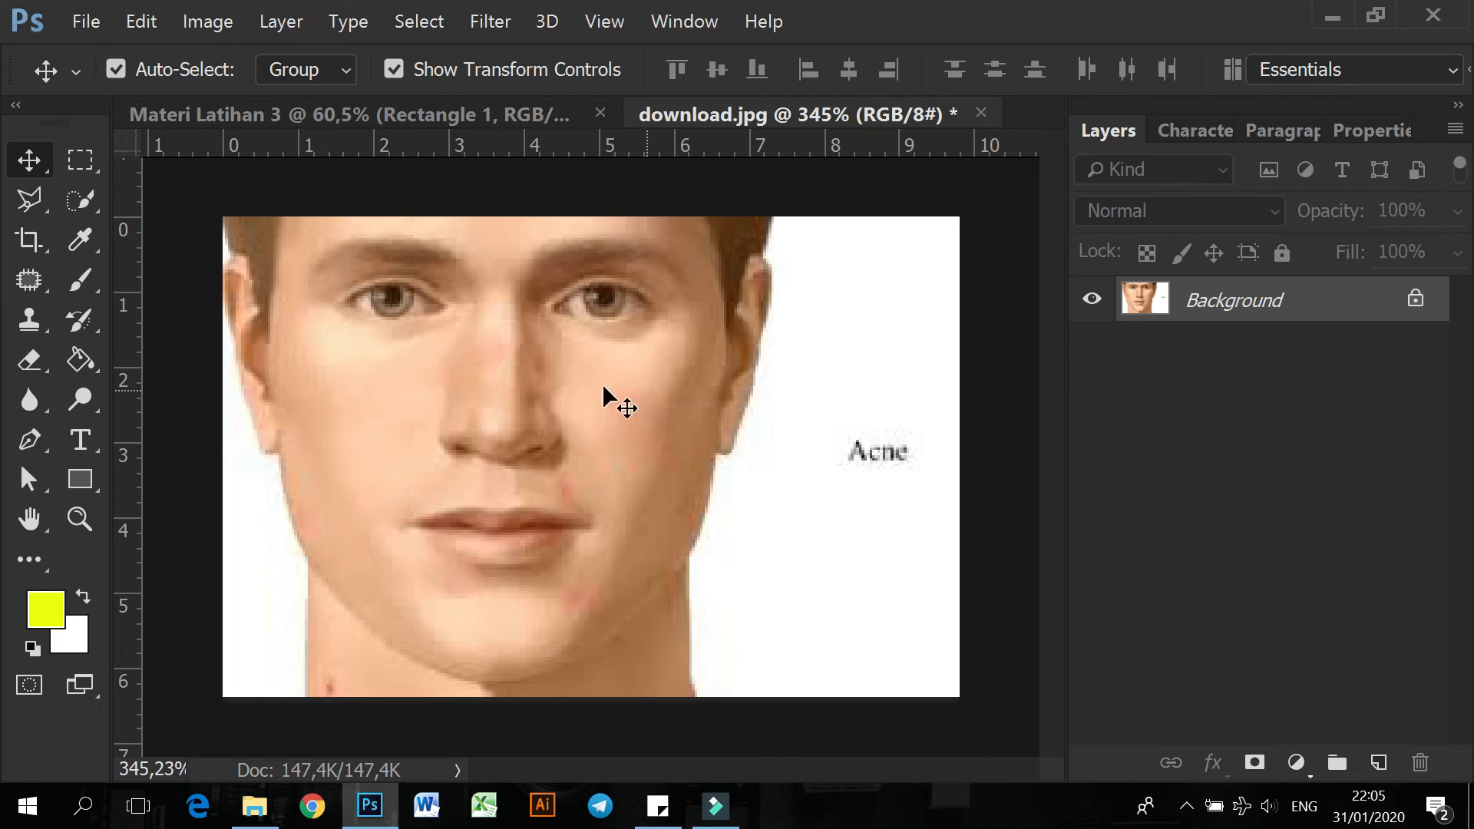
left_click(30, 277)
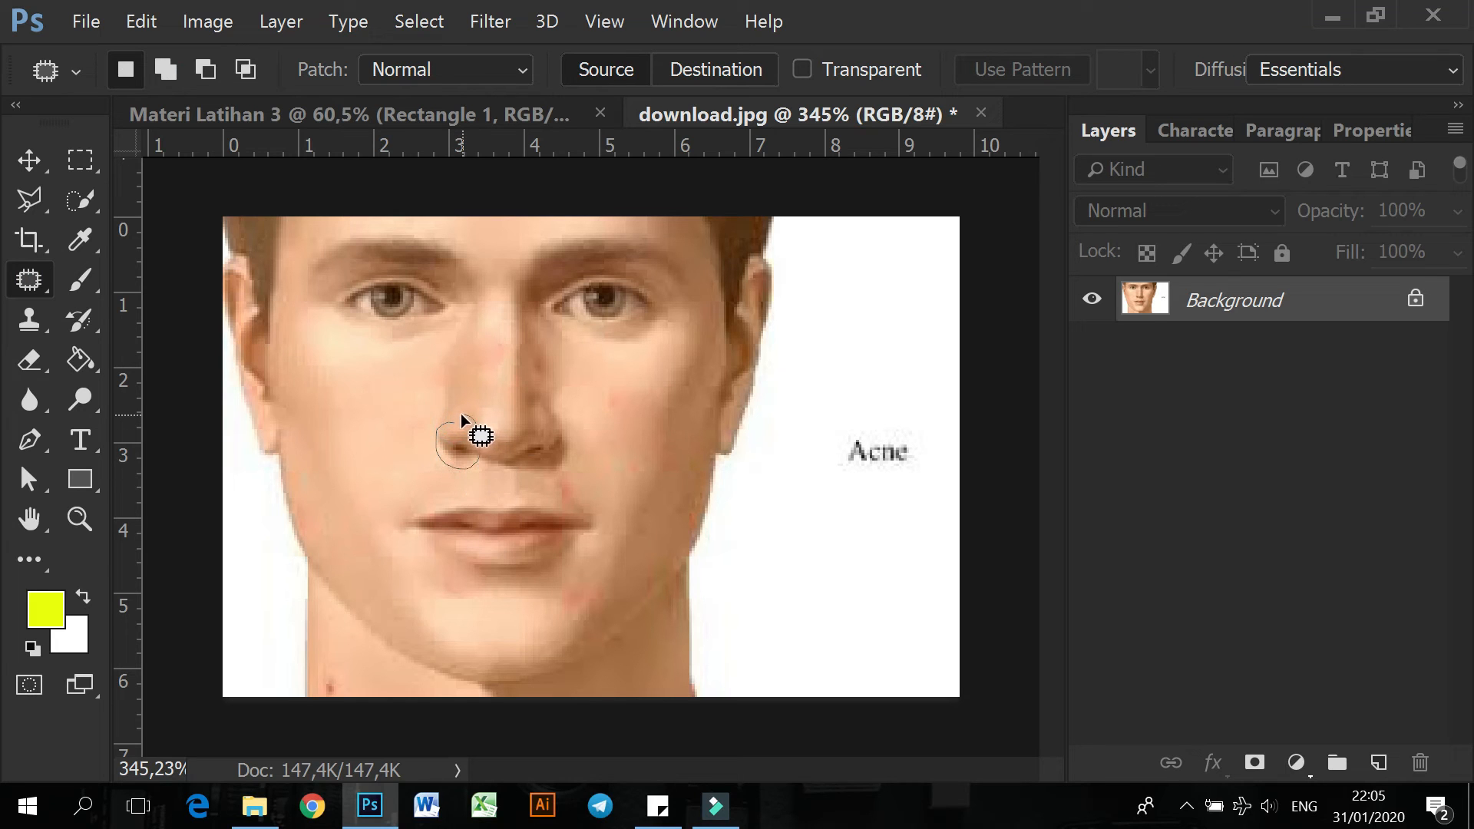
left_click_drag(461, 413, 462, 417)
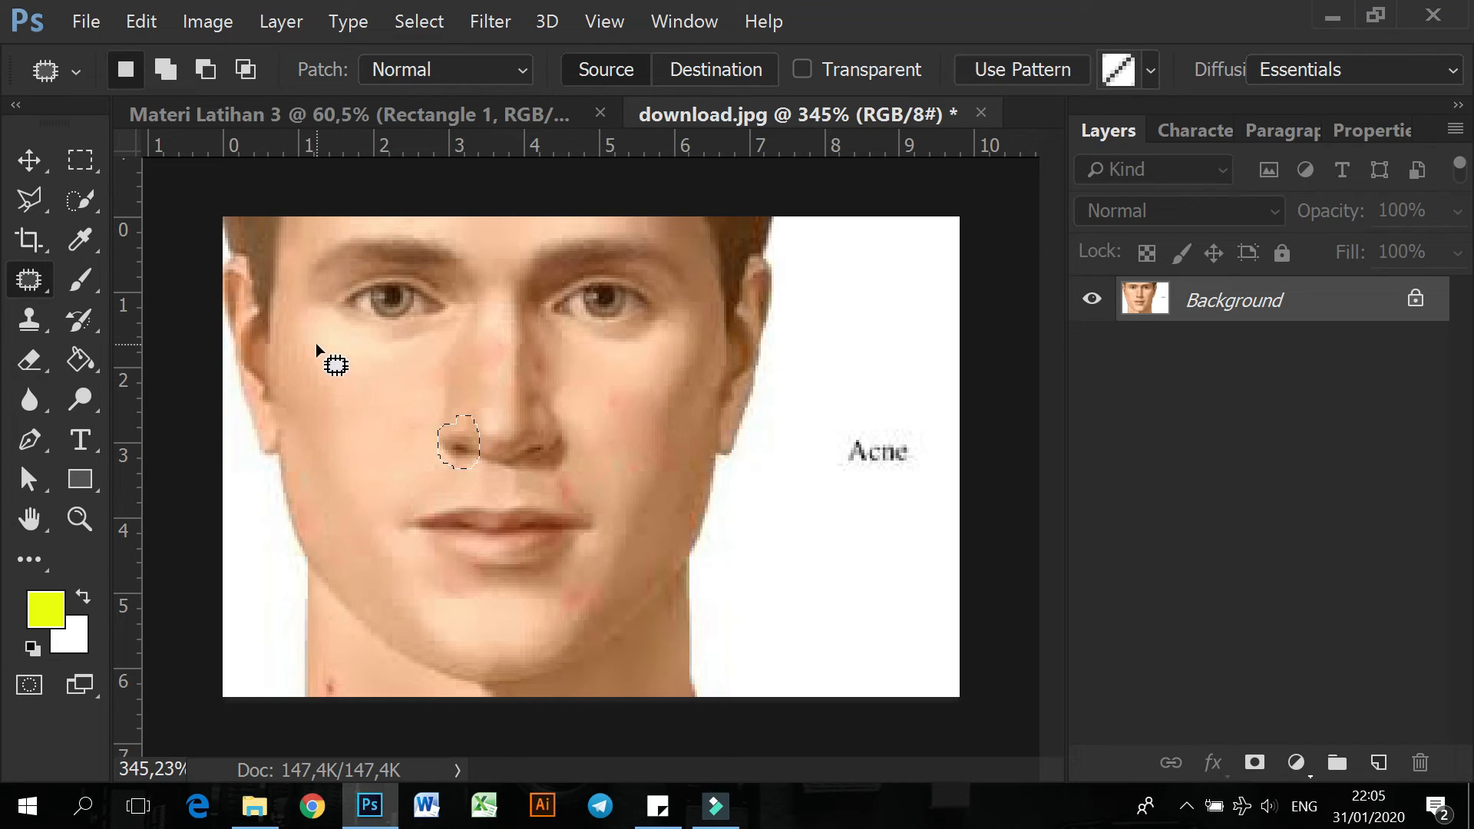
left_click_drag(398, 428, 381, 297)
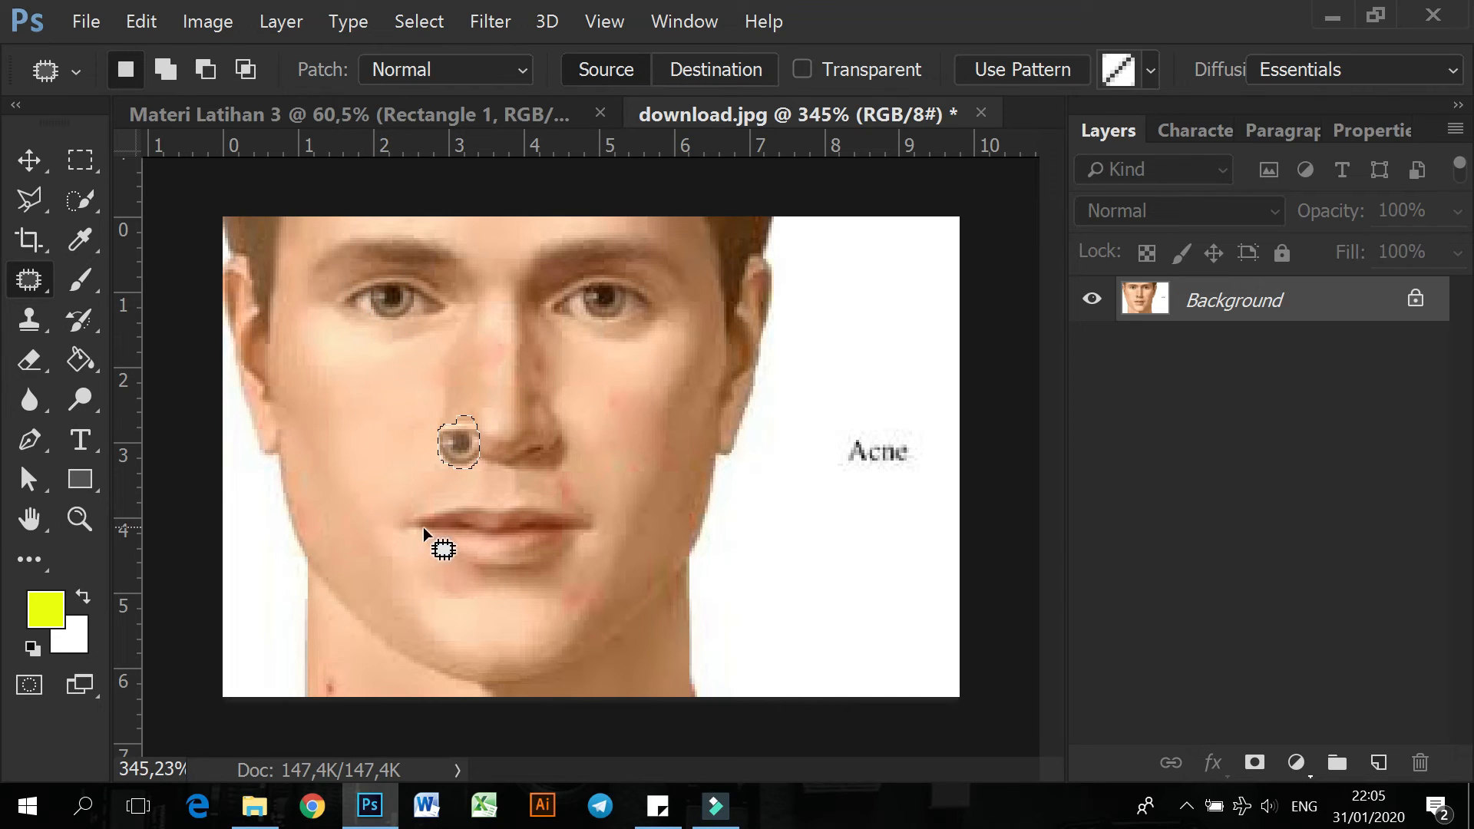
left_click(90, 160)
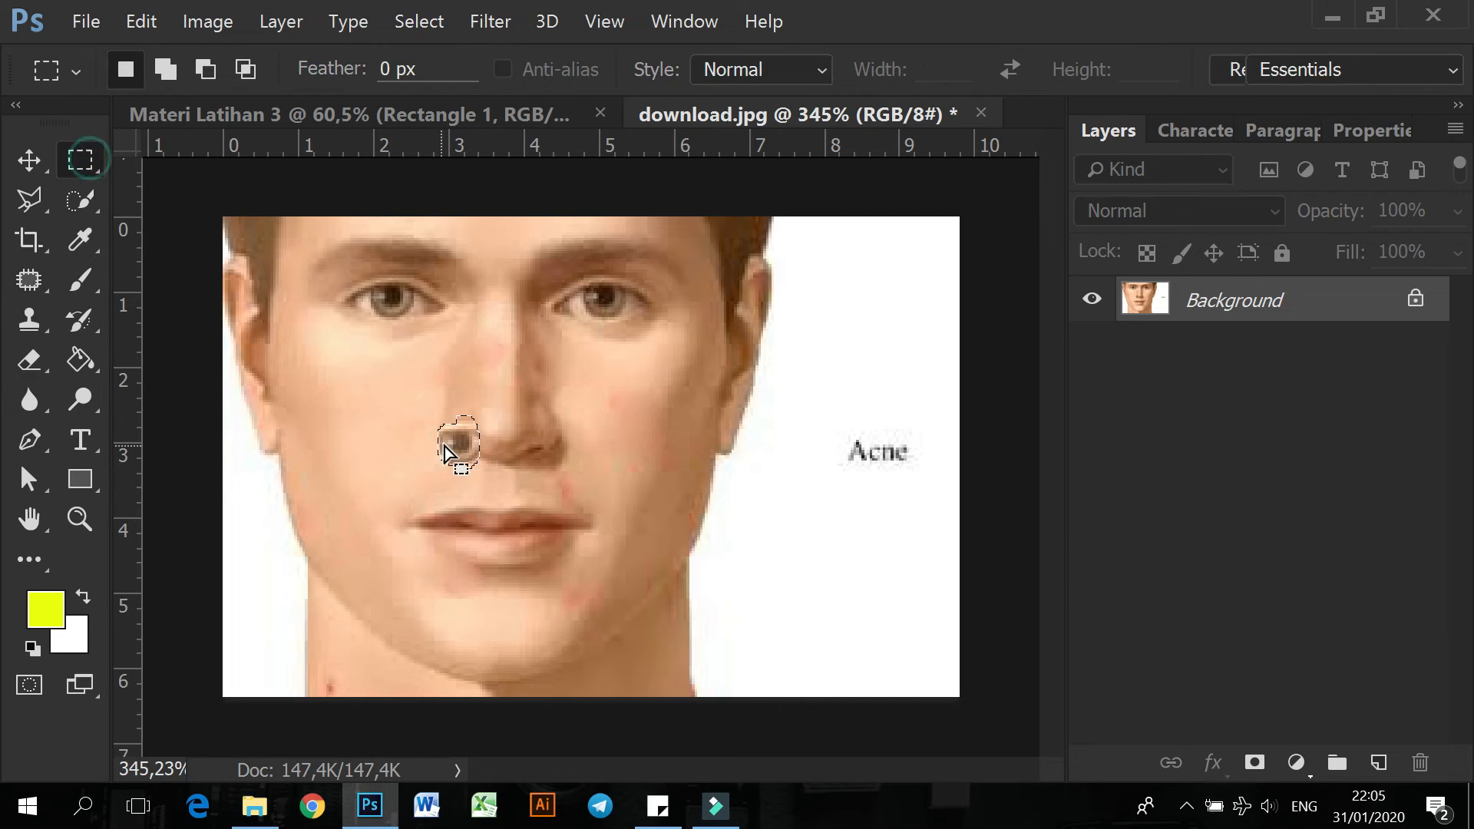
left_click(382, 503)
Patch the nostril on the right of the face with the eye above it, and clear the selection
left_click(46, 279)
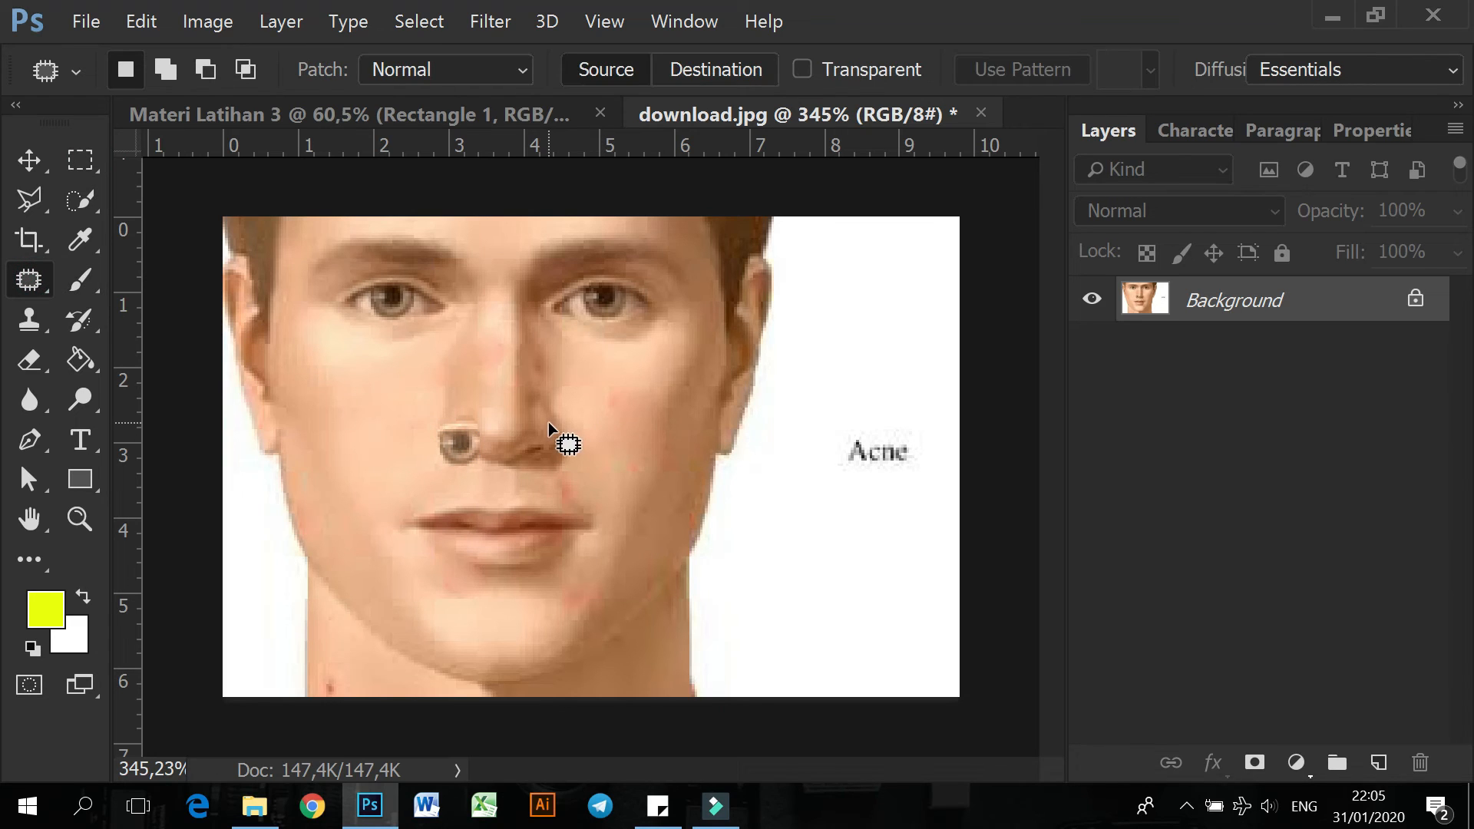
left_click_drag(551, 422, 550, 427)
mouse_move(546, 441)
left_mouse_down()
mouse_move(642, 302)
mouse_move(610, 294)
left_mouse_up()
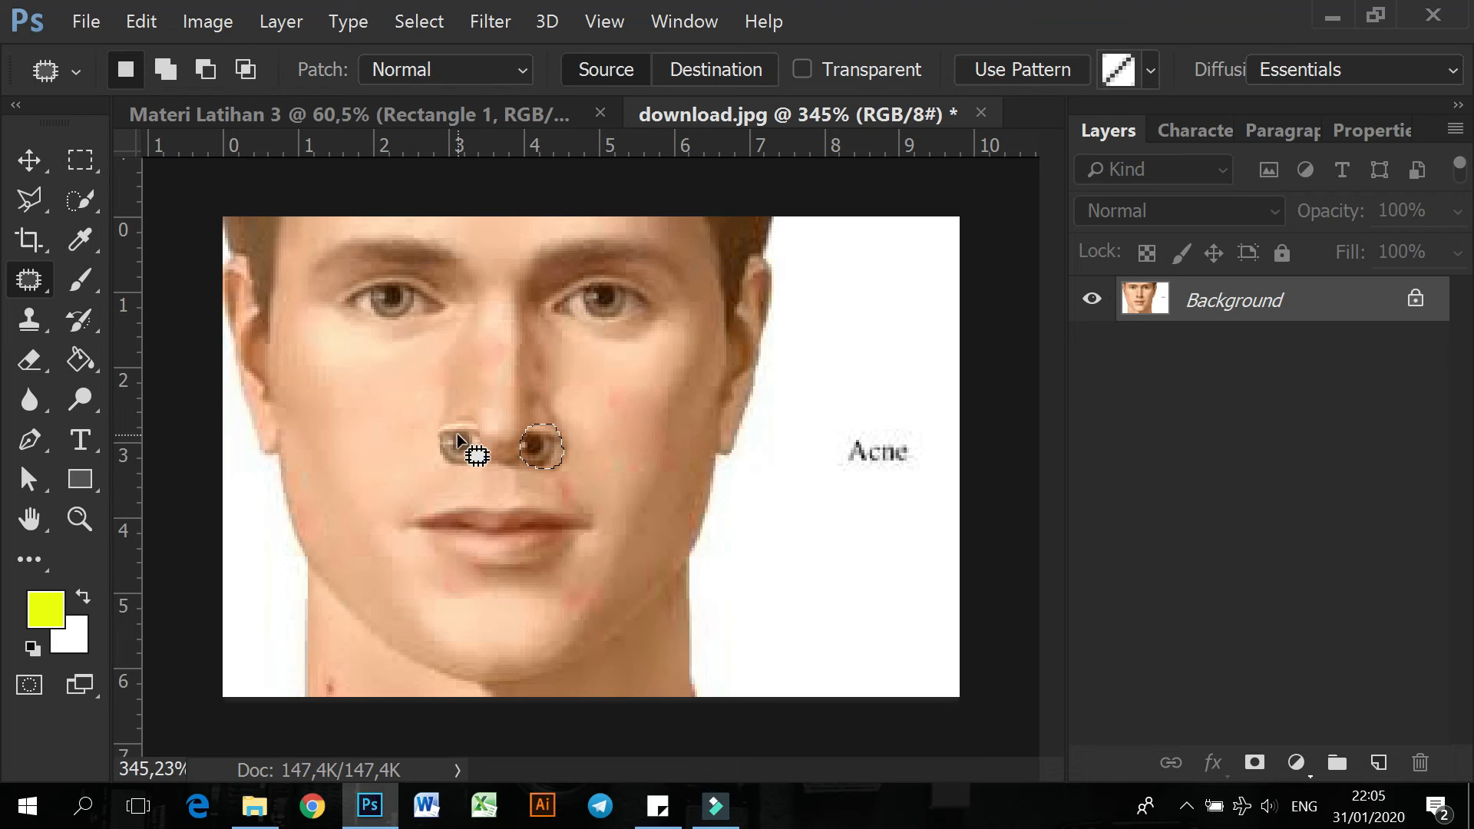
left_click(80, 160)
left_click(558, 465)
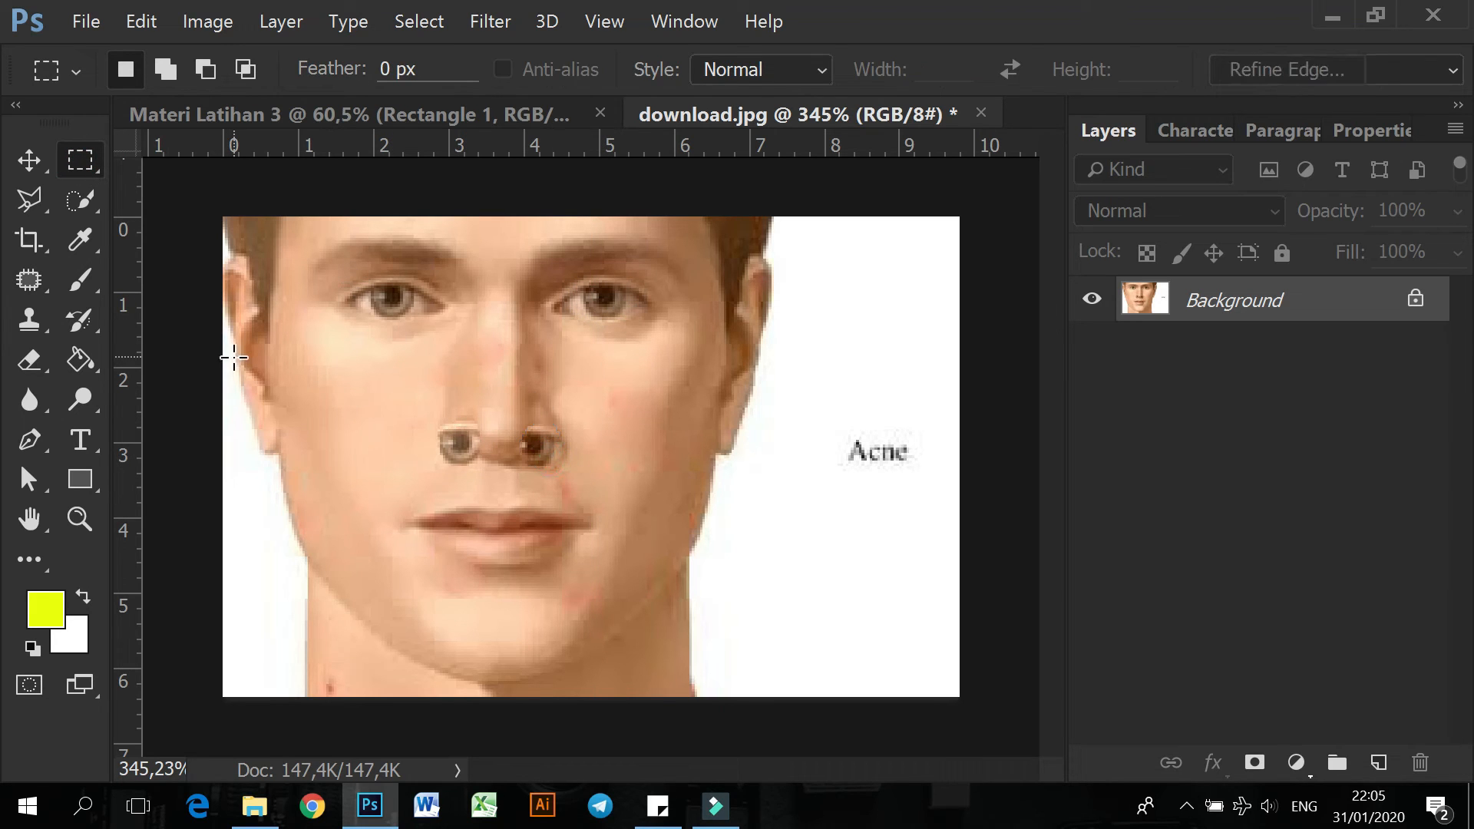
Activate the Move Tool and step back through the history to undo the right nostril patch
left_click(29, 159)
left_click(180, 200)
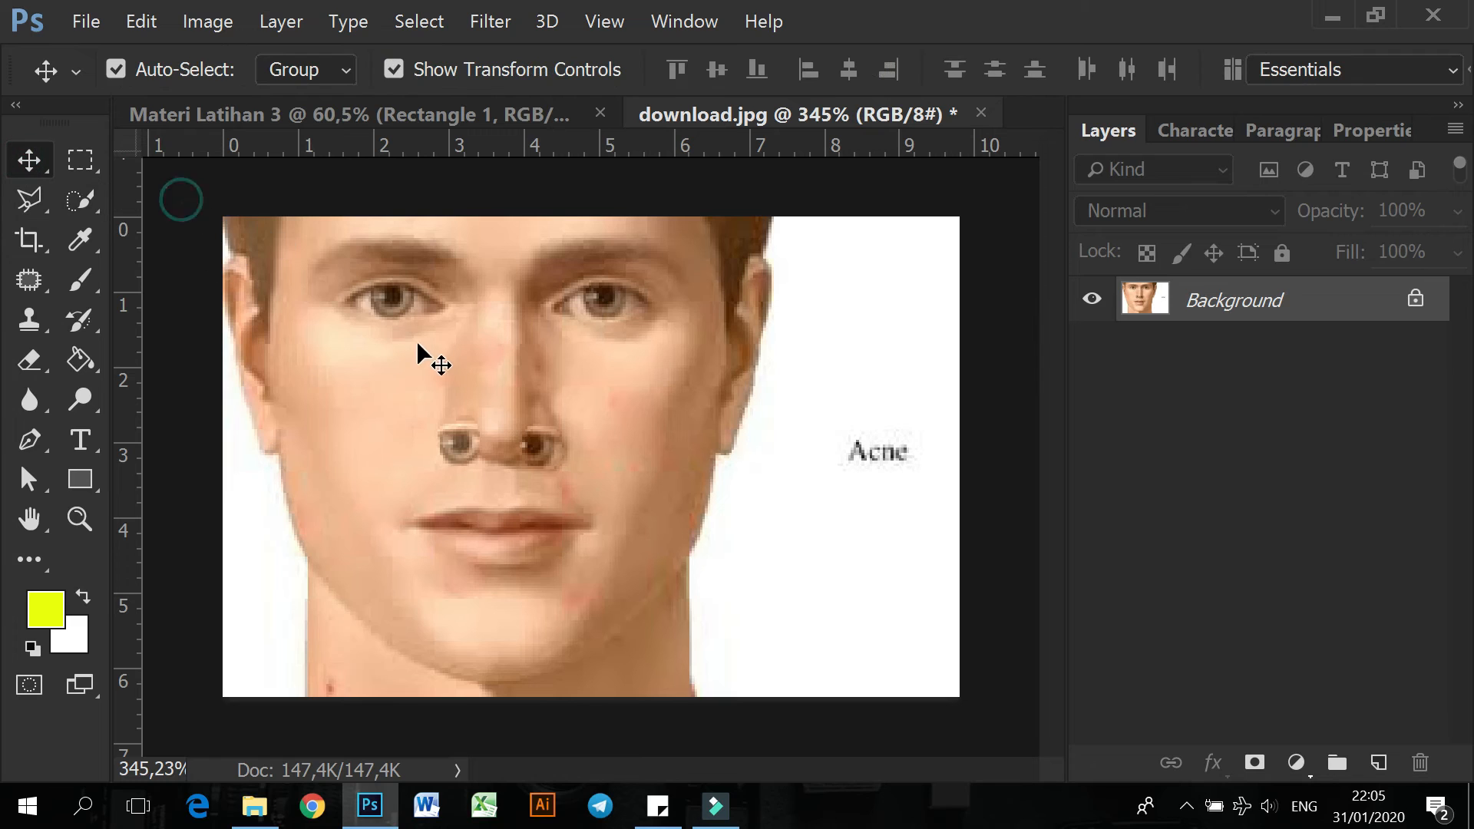
key("ctrl")
key("ctrl+z")
key("ctrl+shift+z")
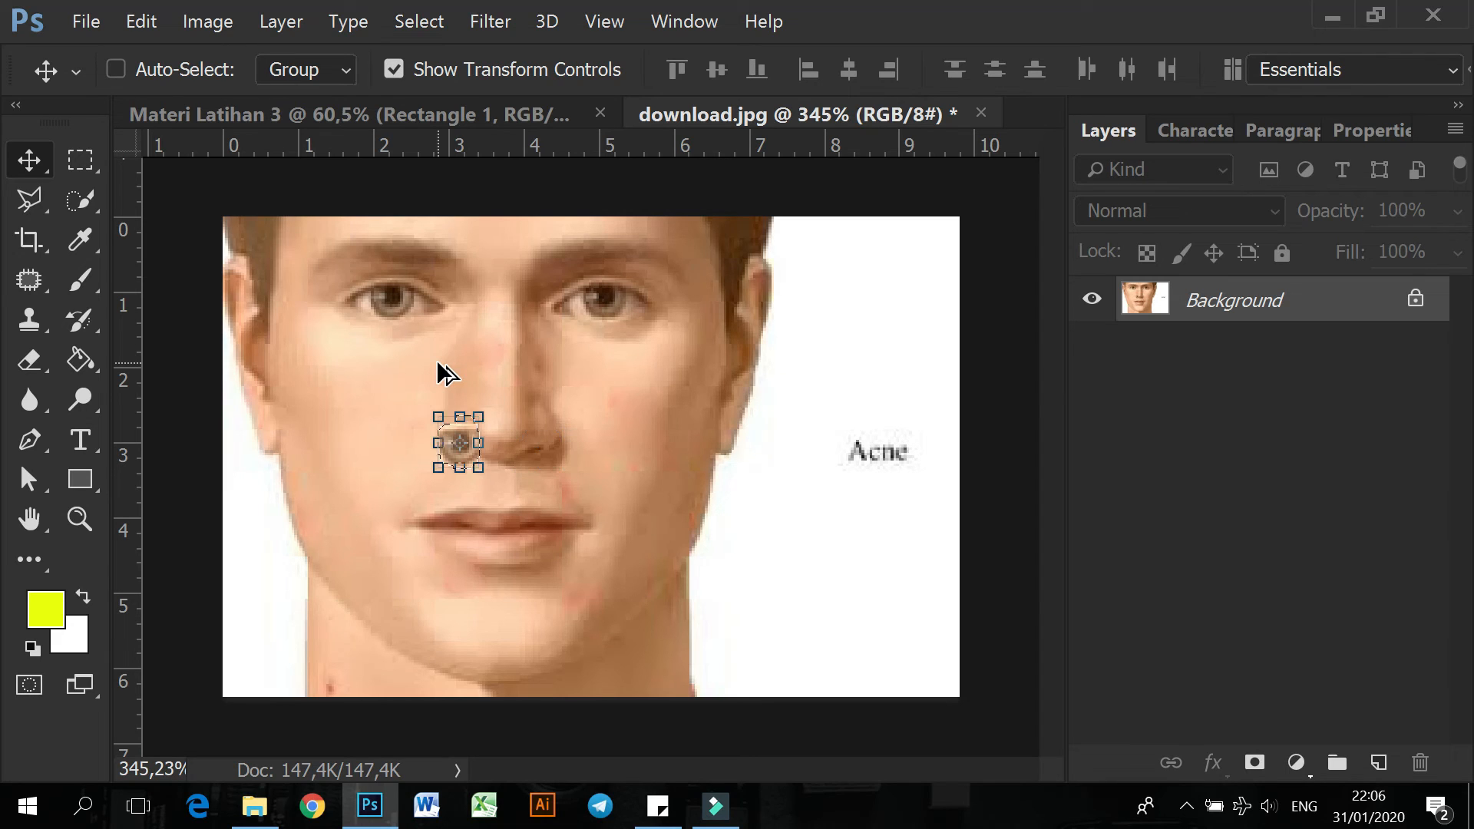
Step back and forth through the history and undo the eye patches over both nostrils
key("ctrl")
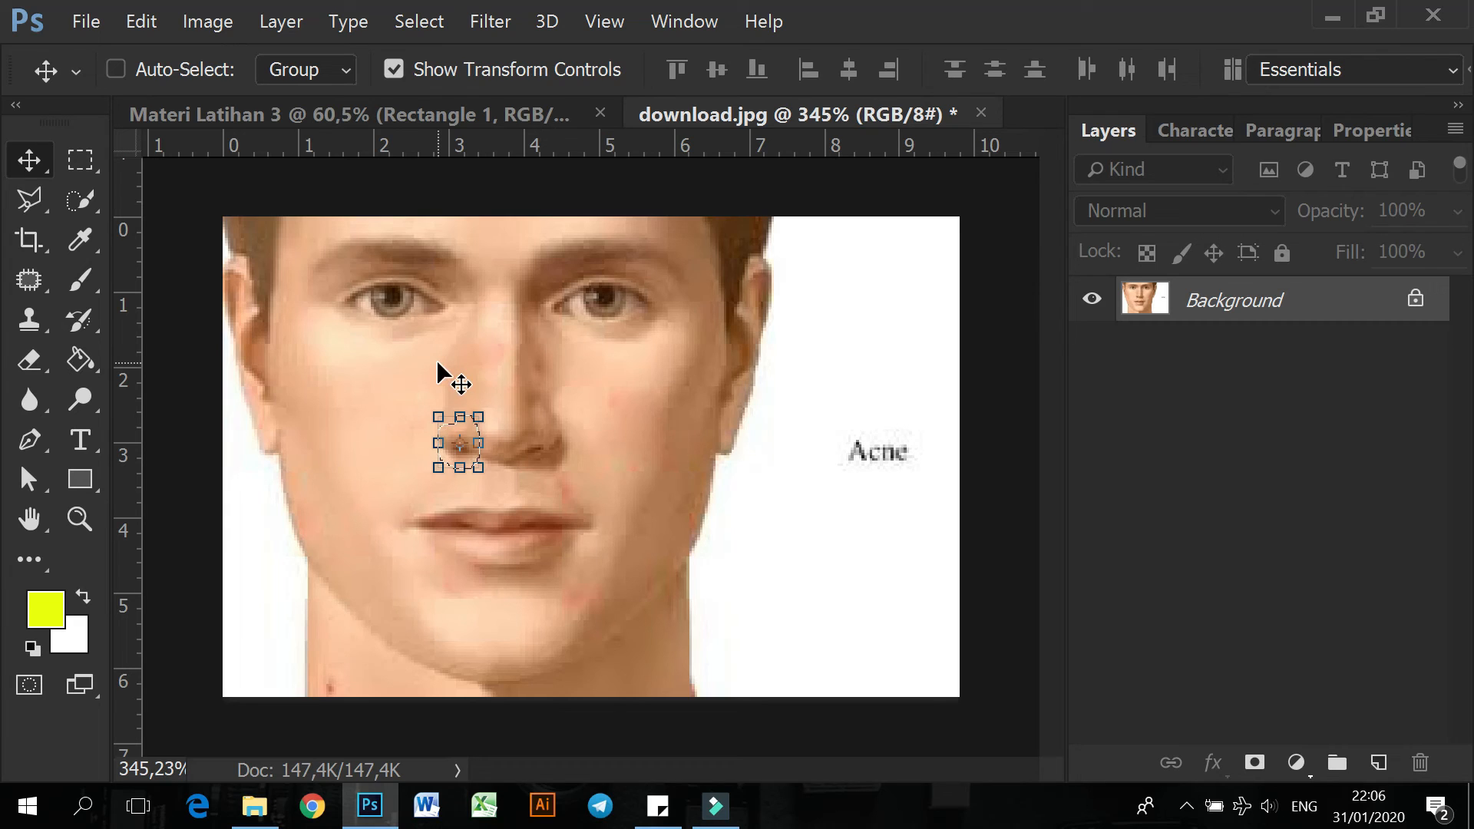
key("ctrl+z")
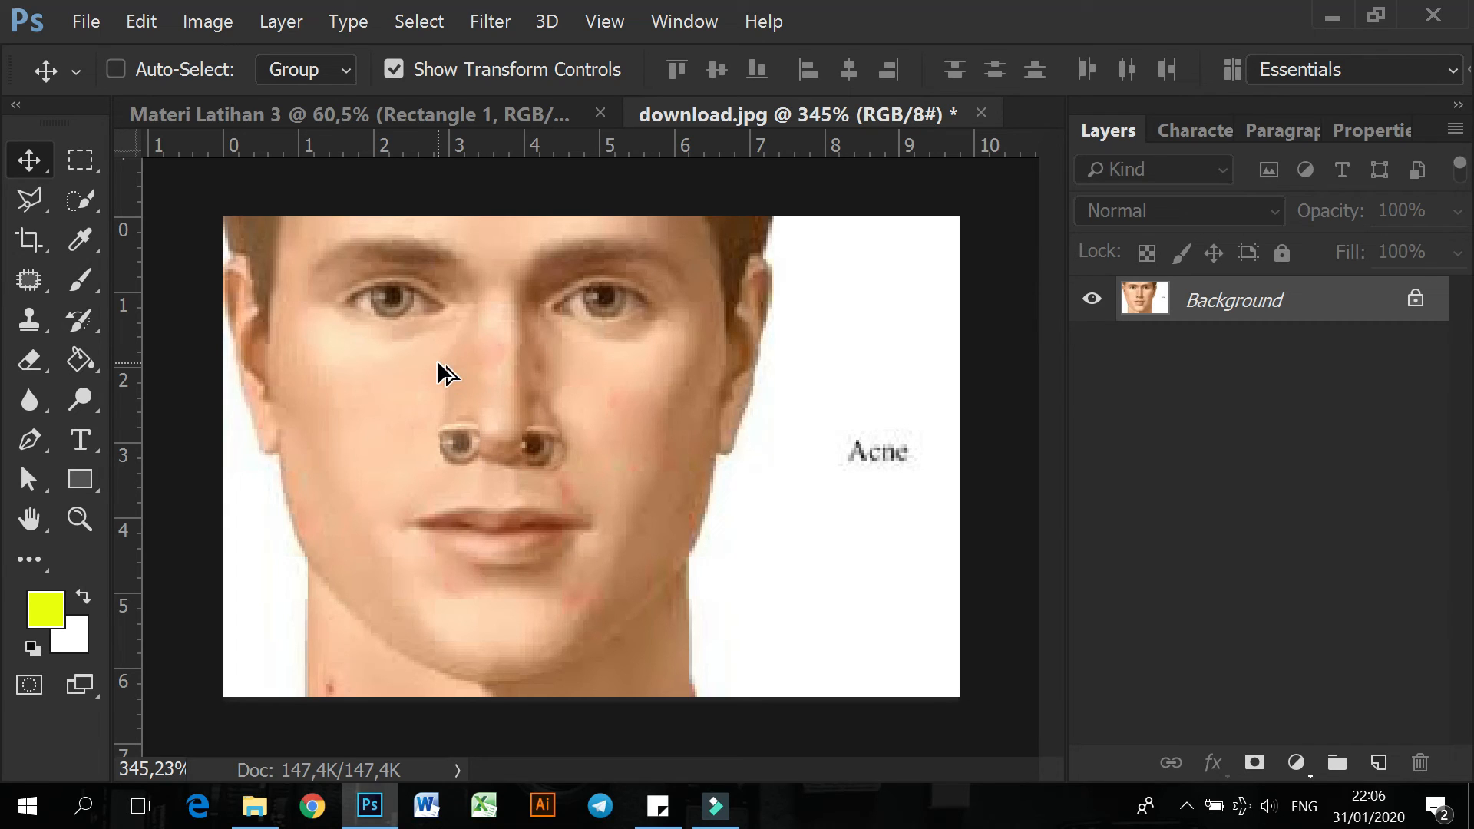
key("ctrl+shift+z")
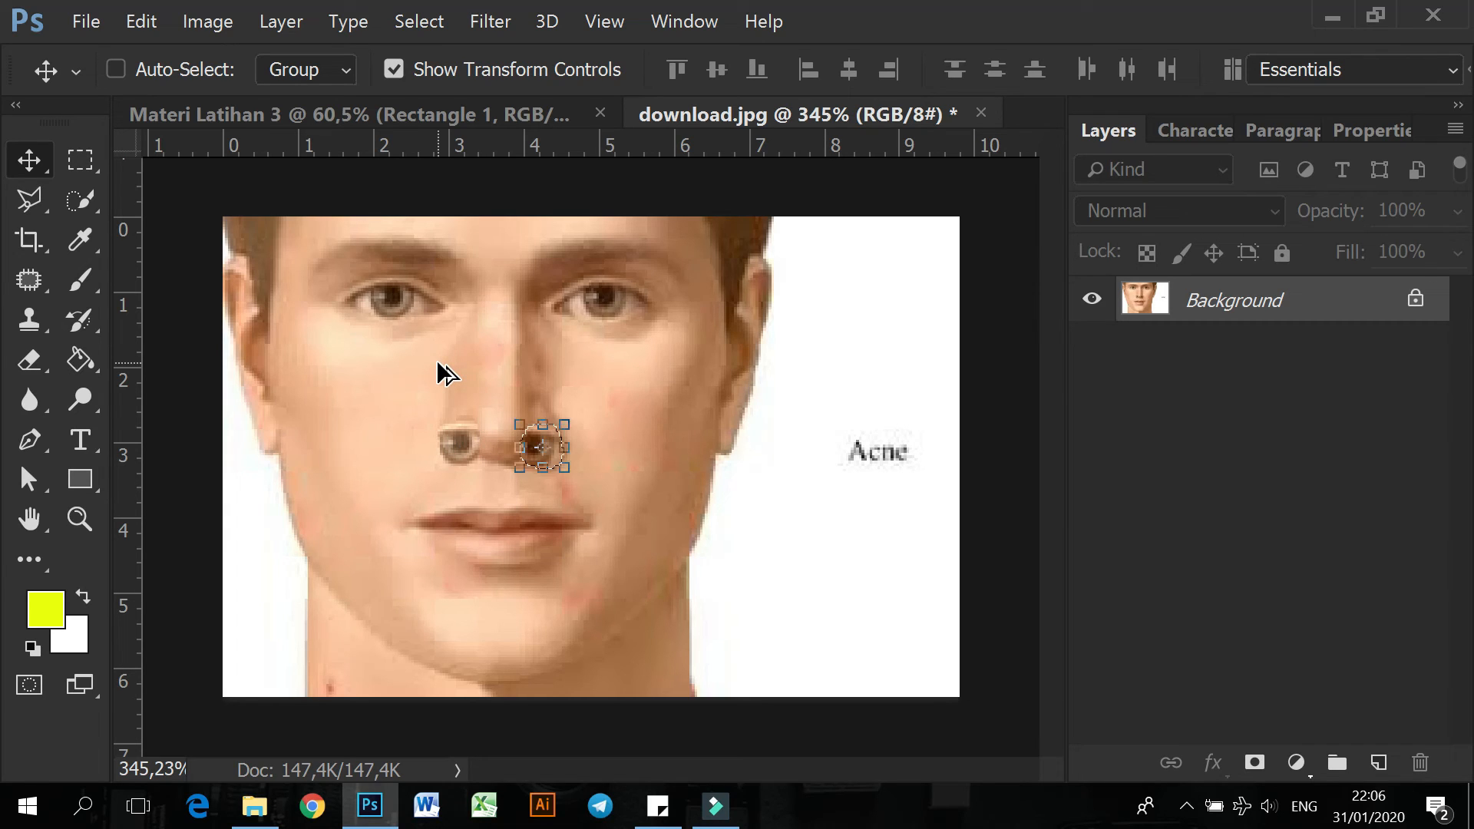
key("ctrl+shift+z")
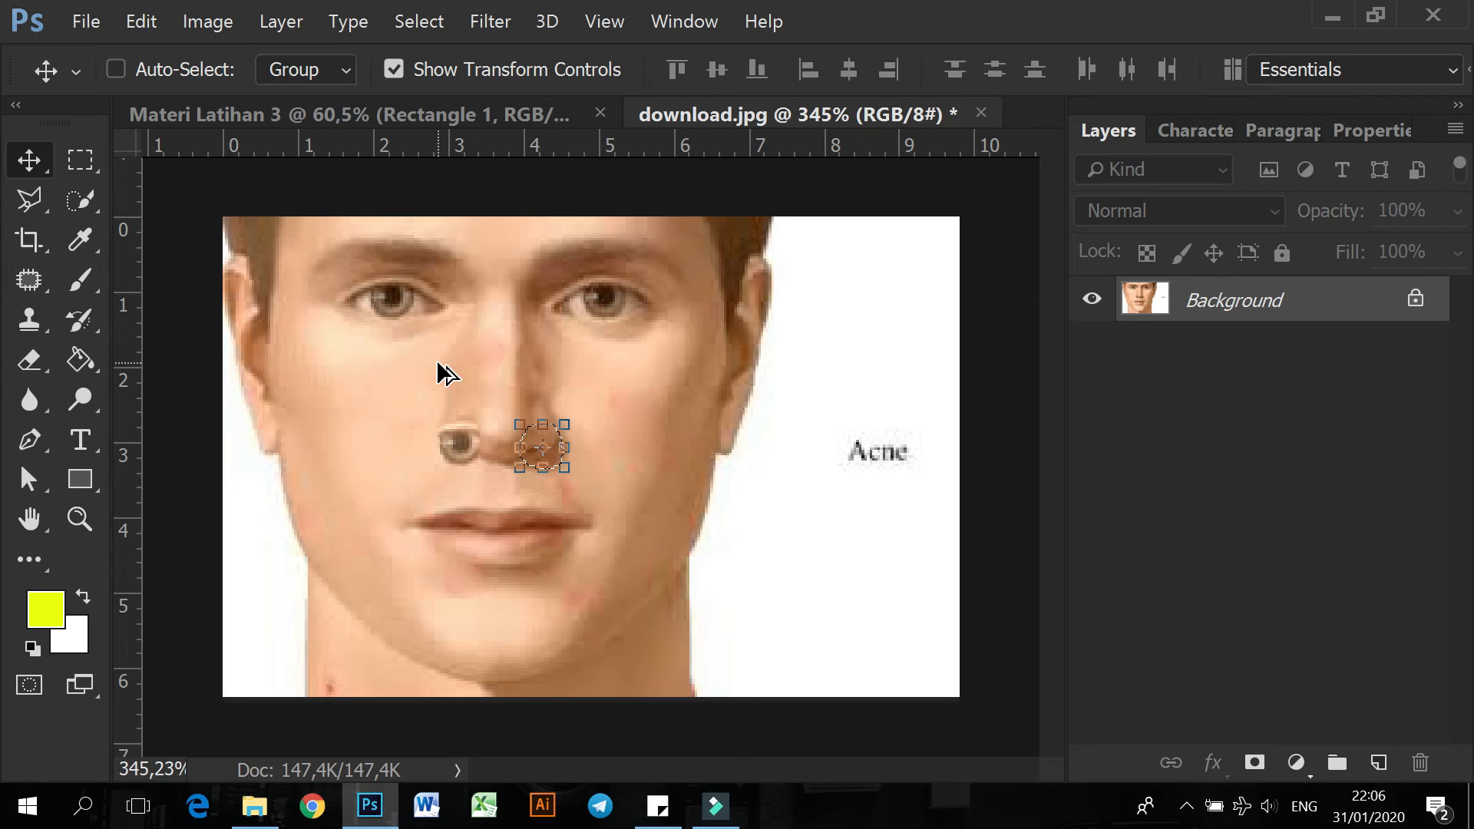
key("ctrl+z")
key("ctrl+z")
key("ctrl+z")
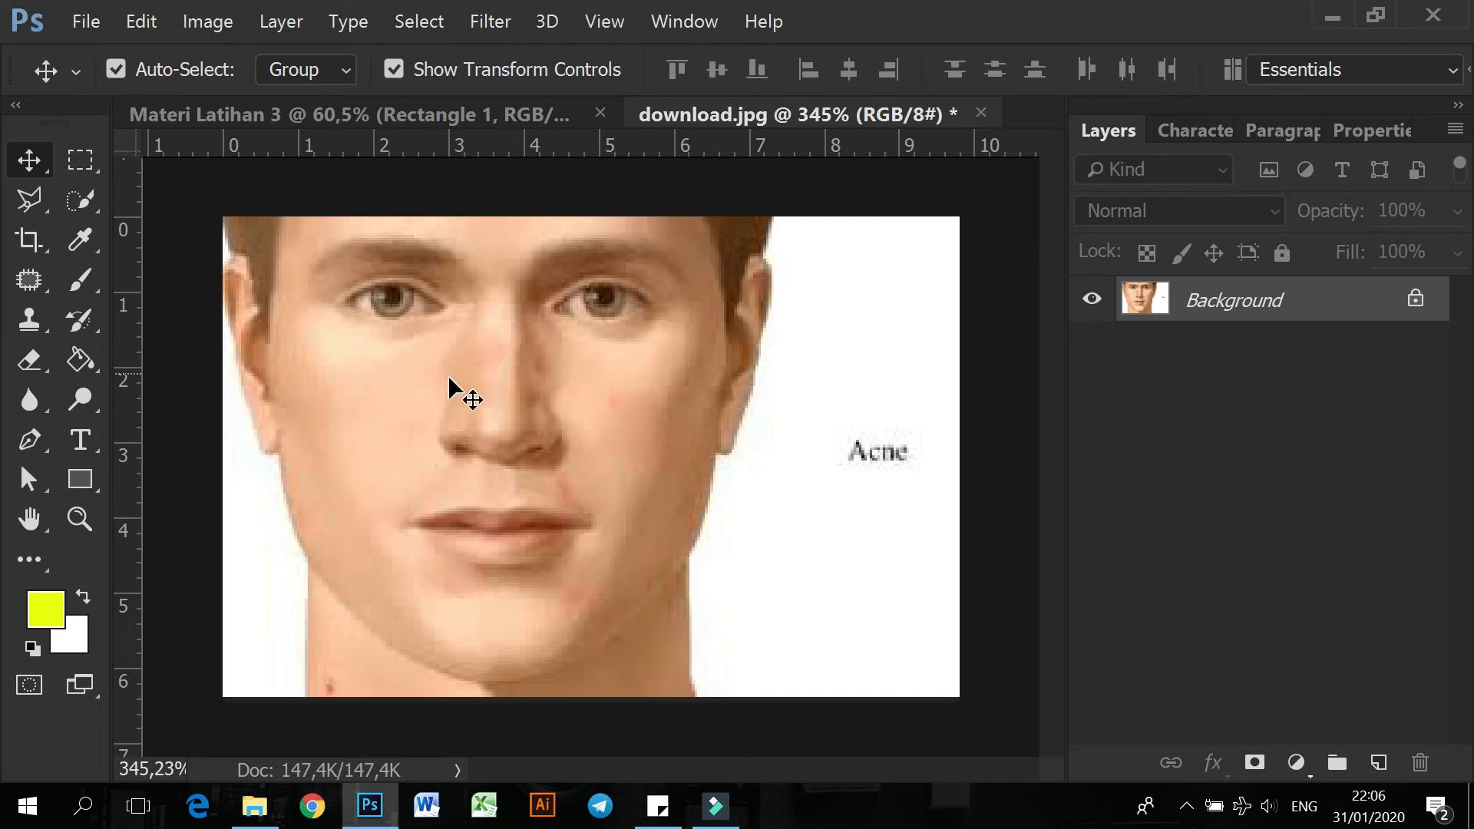
key("super")
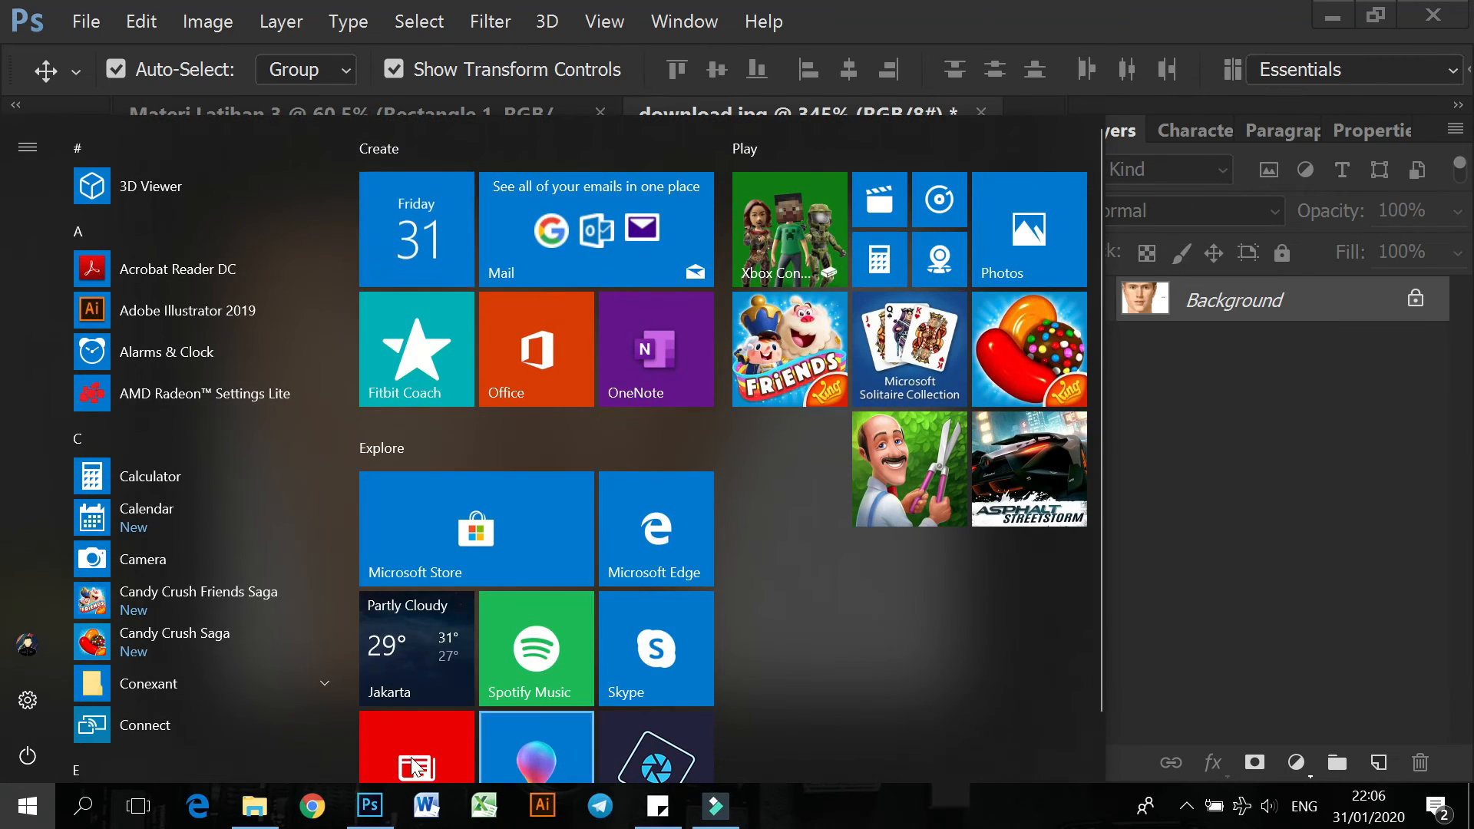
left_click(369, 805)
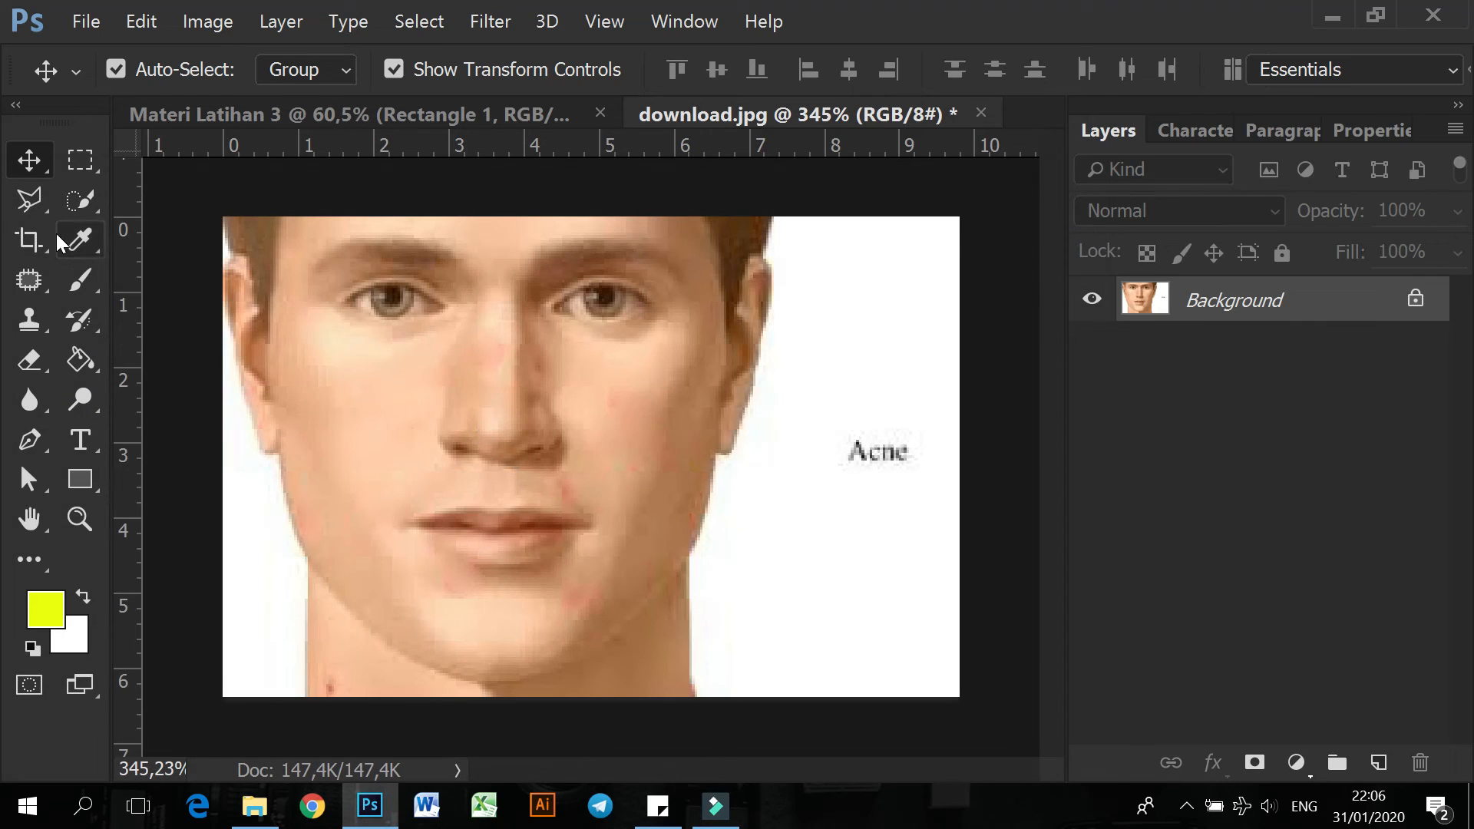
Activate the Brush Tool, try a curved yellow stroke from the eye across the mouth, and undo it
left_click(81, 281)
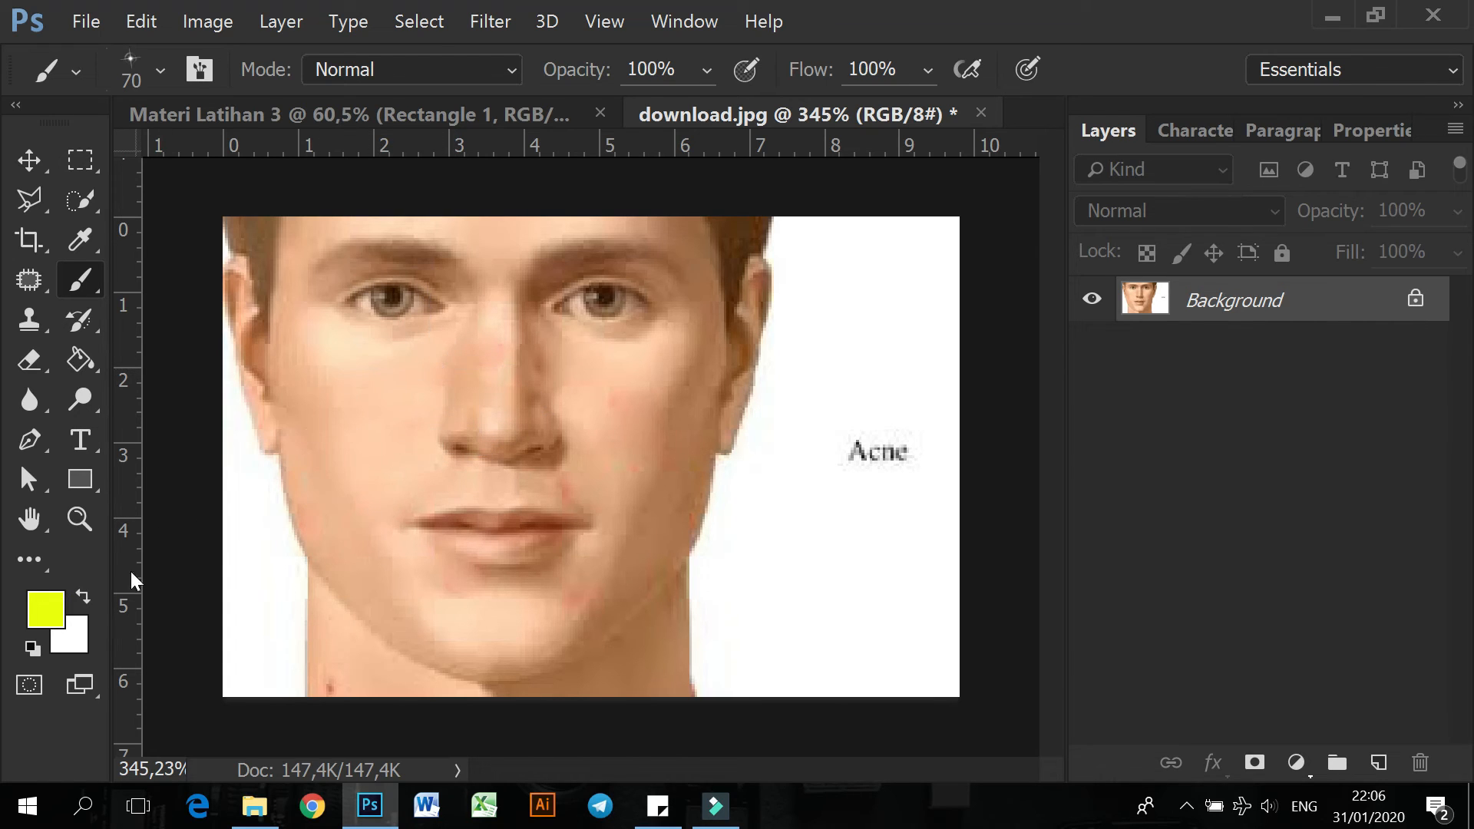
mouse_move(403, 292)
left_mouse_down()
mouse_move(429, 471)
mouse_move(558, 423)
left_mouse_up()
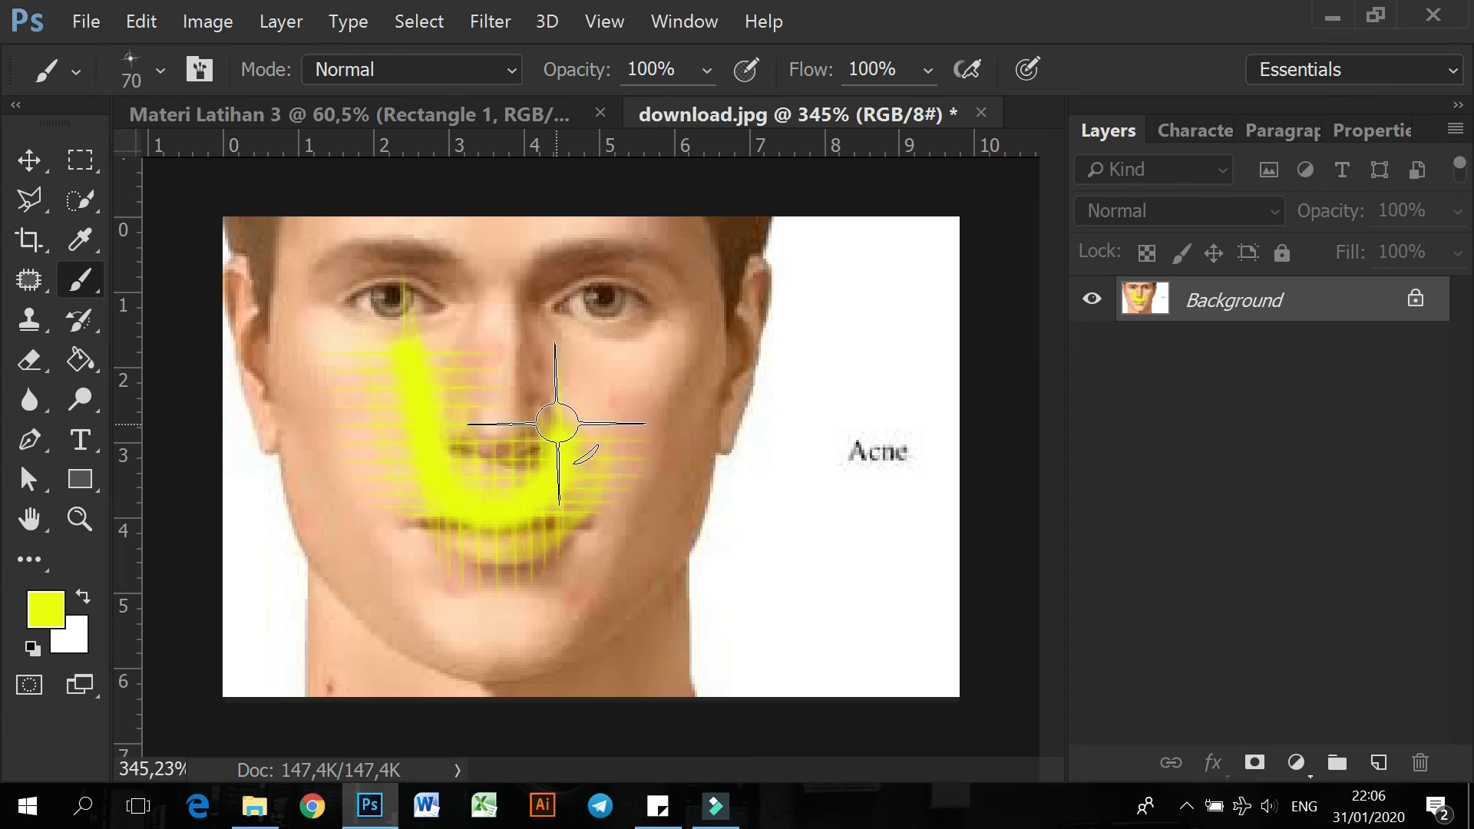
key("ctrl+z")
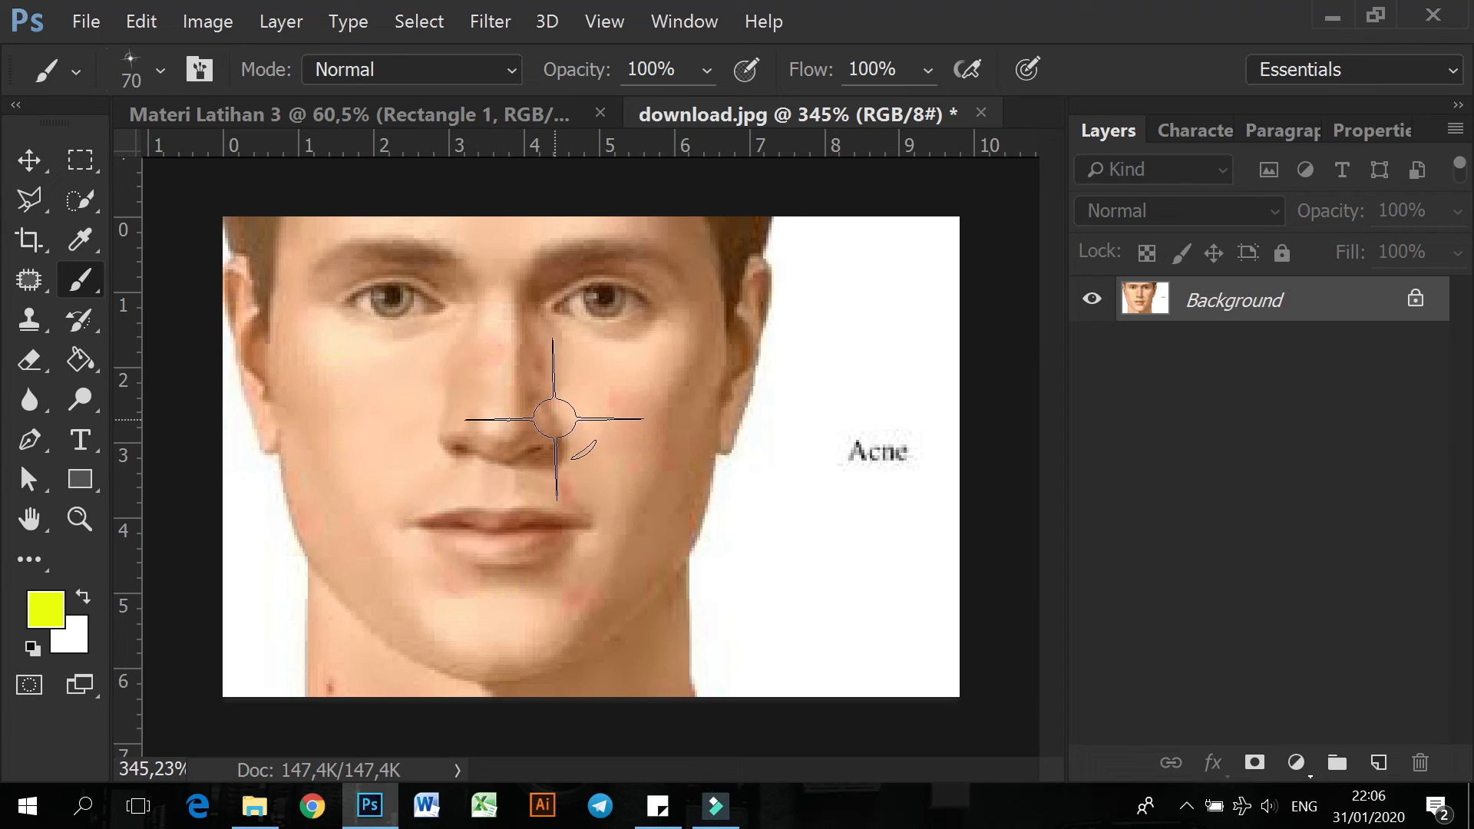
Choose a soft round 70 px brush tip with 0% hardness and undo any test mark on the face
left_click(161, 70)
scroll(230, 429, "up", 3)
left_click_drag(371, 467, 361, 353)
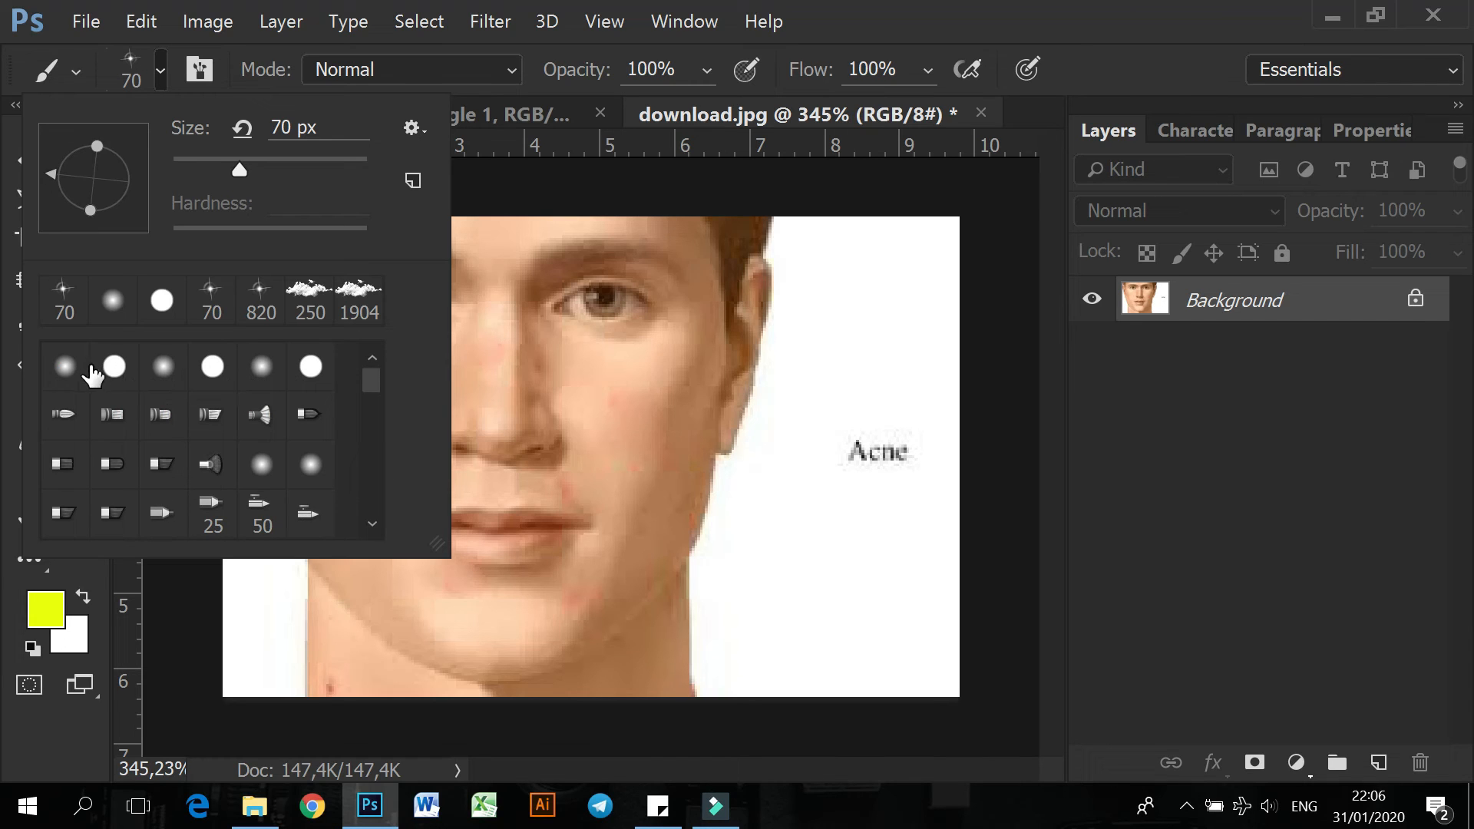
left_click(162, 369)
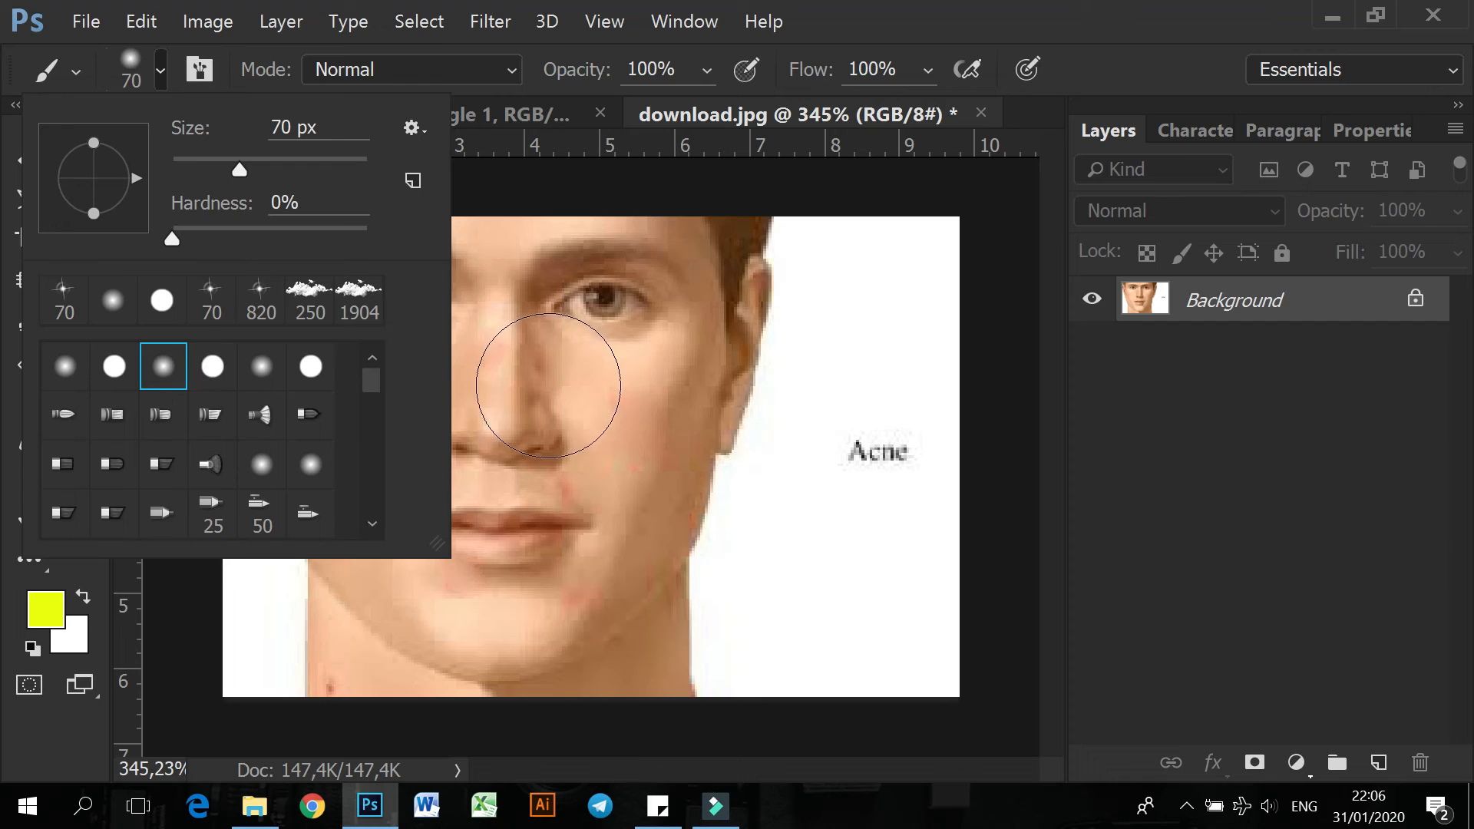
left_click(626, 412)
key("ctrl+z")
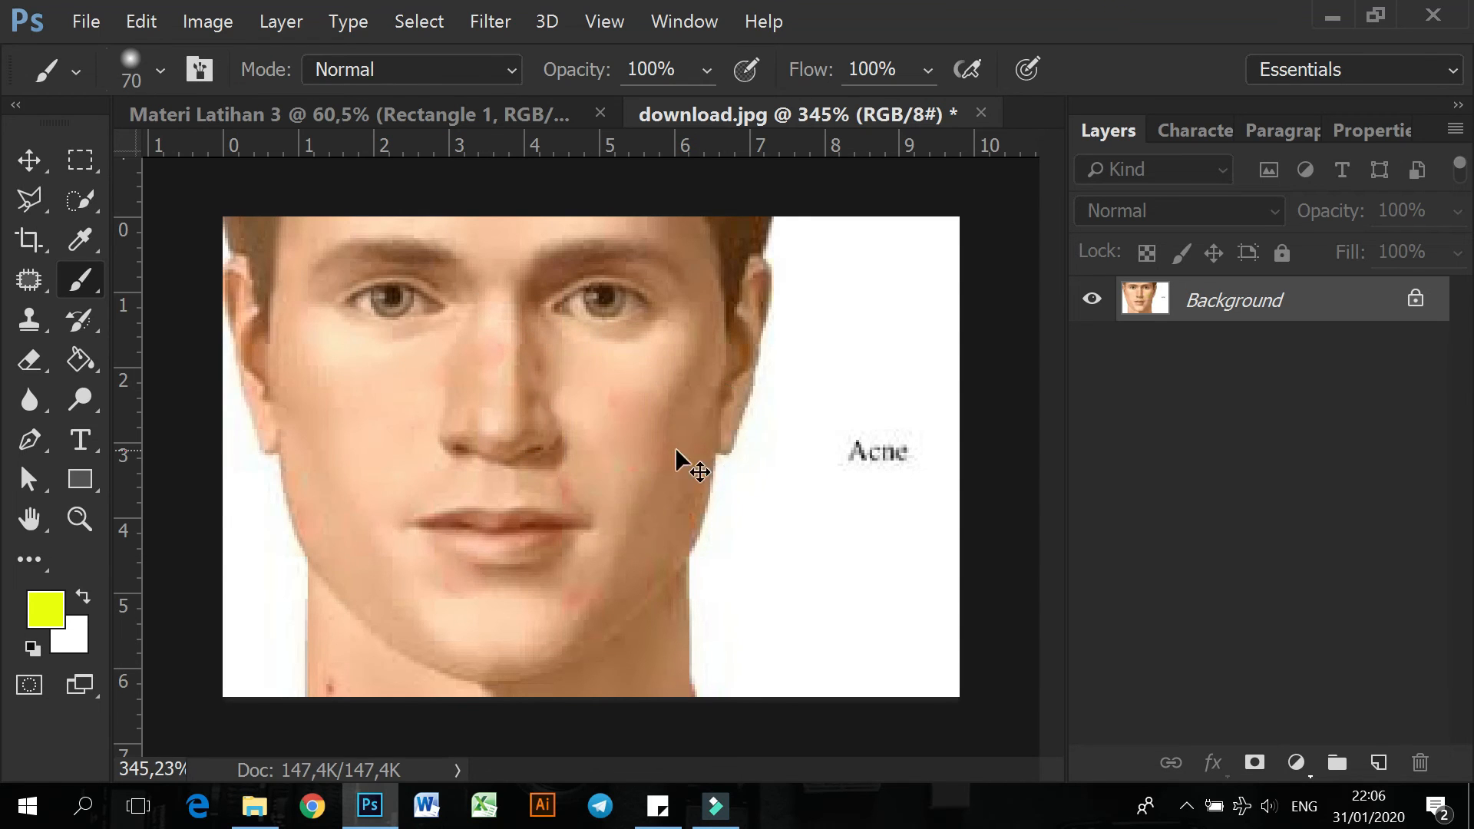
Set the foreground color to pure red, ff0000
left_click(43, 607)
left_click_drag(1046, 242, 1052, 220)
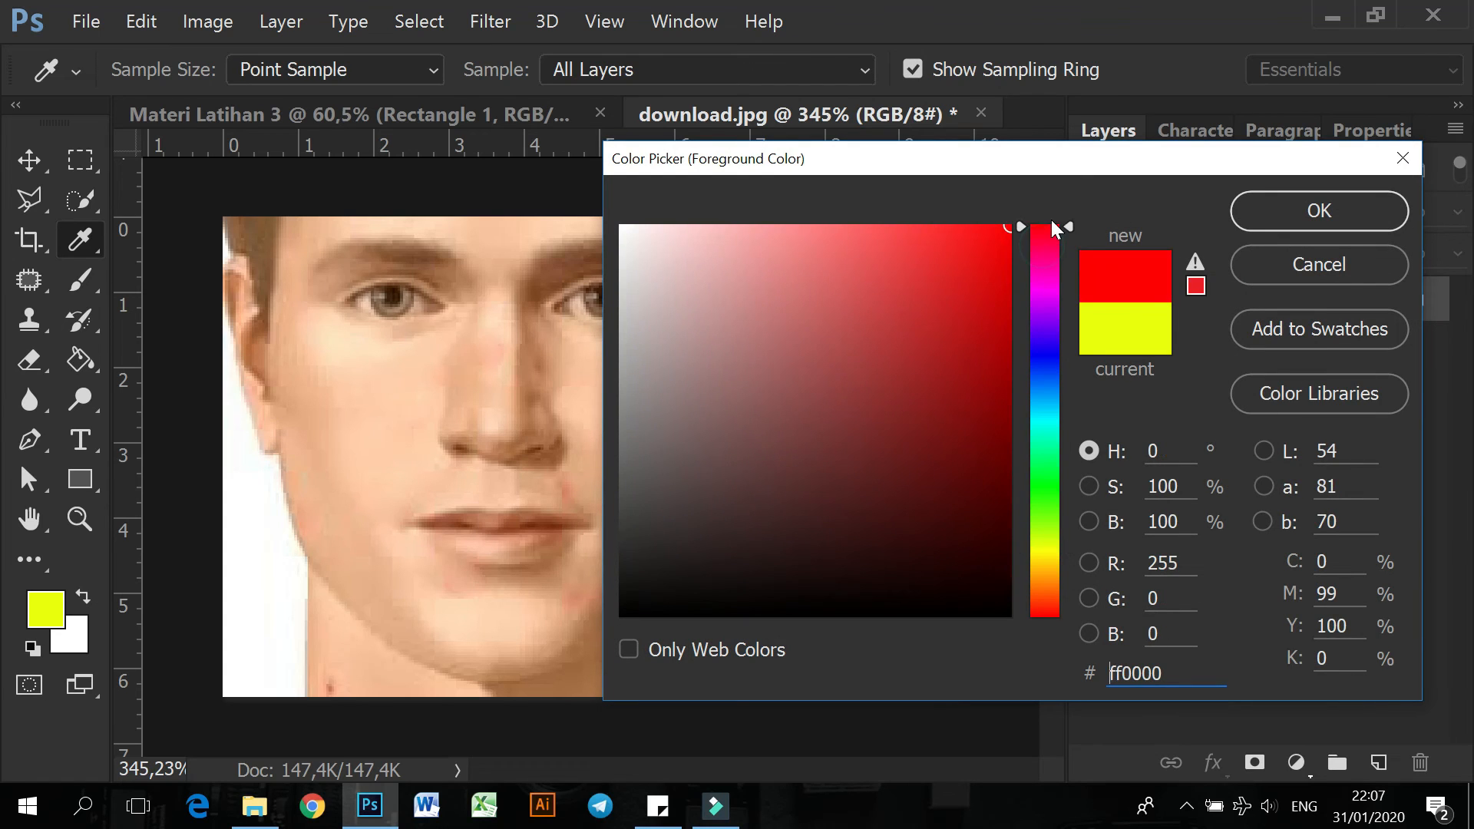
left_click(1276, 204)
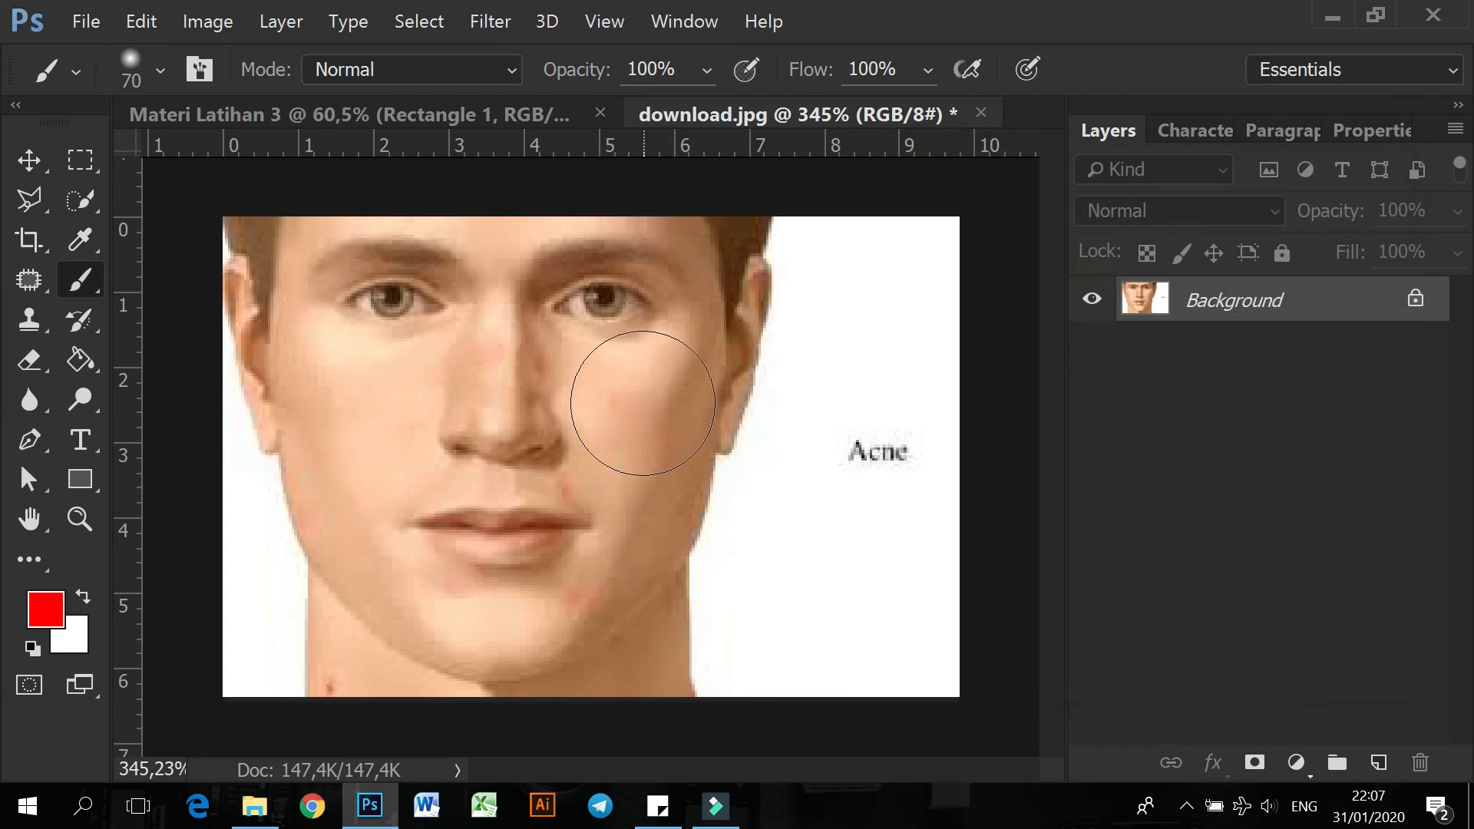
Try red dabs and diagonal strokes across the face with the soft brush, undoing each one
left_click(635, 424)
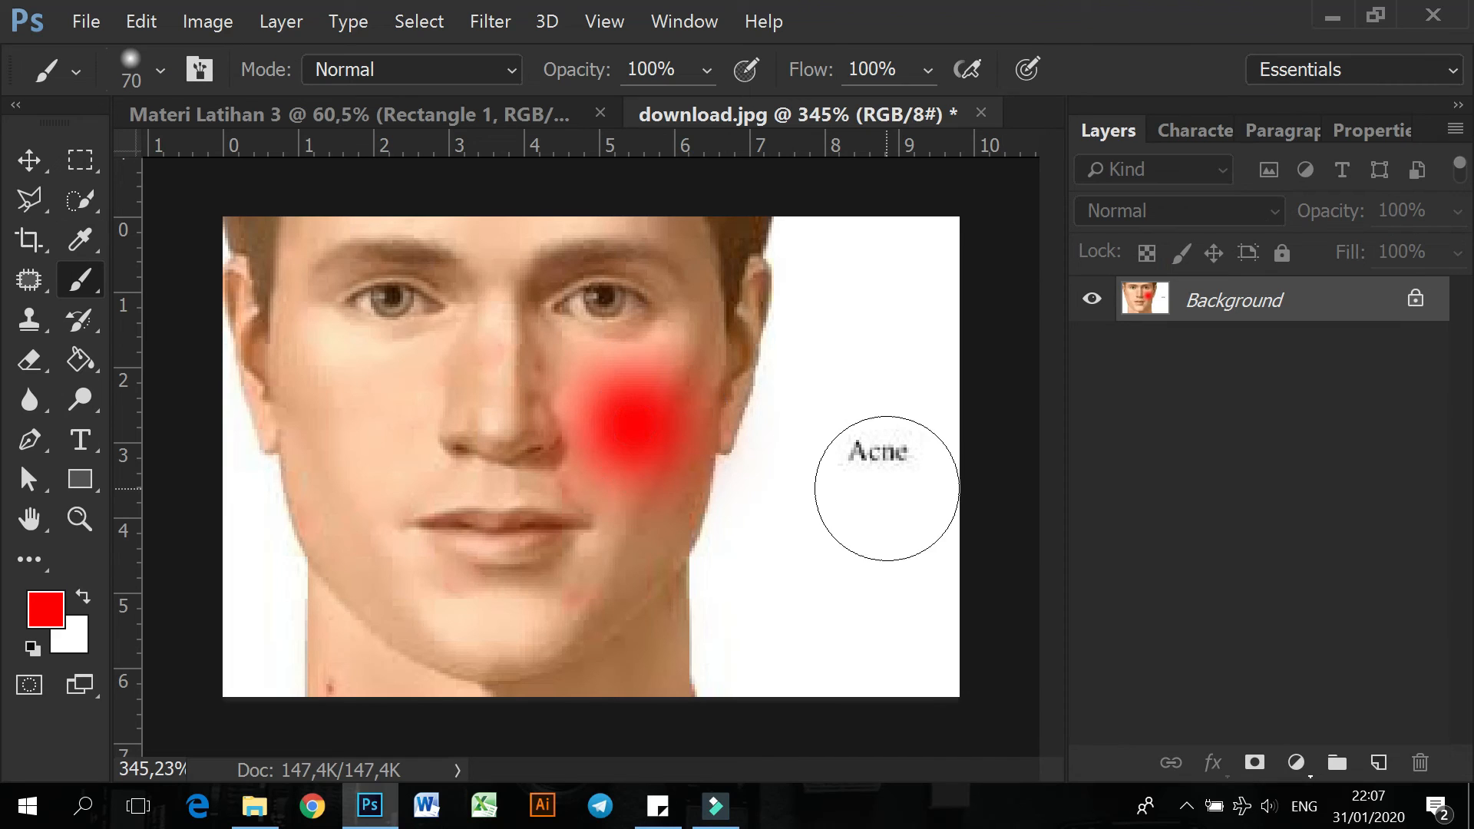
key("ctrl+z")
mouse_move(642, 388)
left_mouse_down()
mouse_move(483, 510)
mouse_move(606, 482)
left_mouse_up()
key("ctrl+z")
left_click_drag(395, 320, 625, 494)
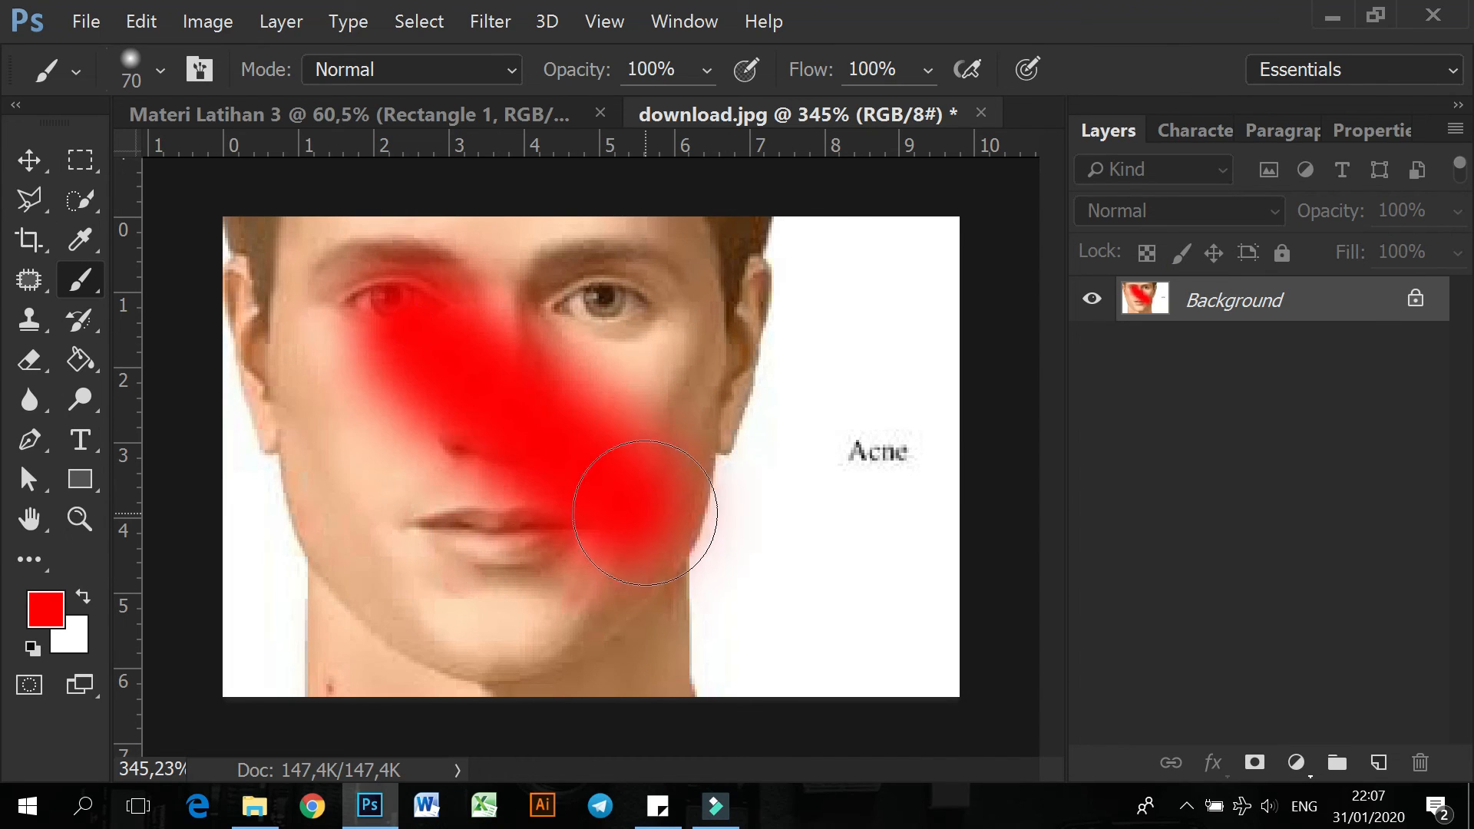
key("ctrl+z")
left_click_drag(671, 324, 543, 493)
key("ctrl+z")
left_click_drag(418, 342, 606, 561)
key("ctrl+z")
left_click_drag(648, 315, 445, 533)
key("ctrl+z")
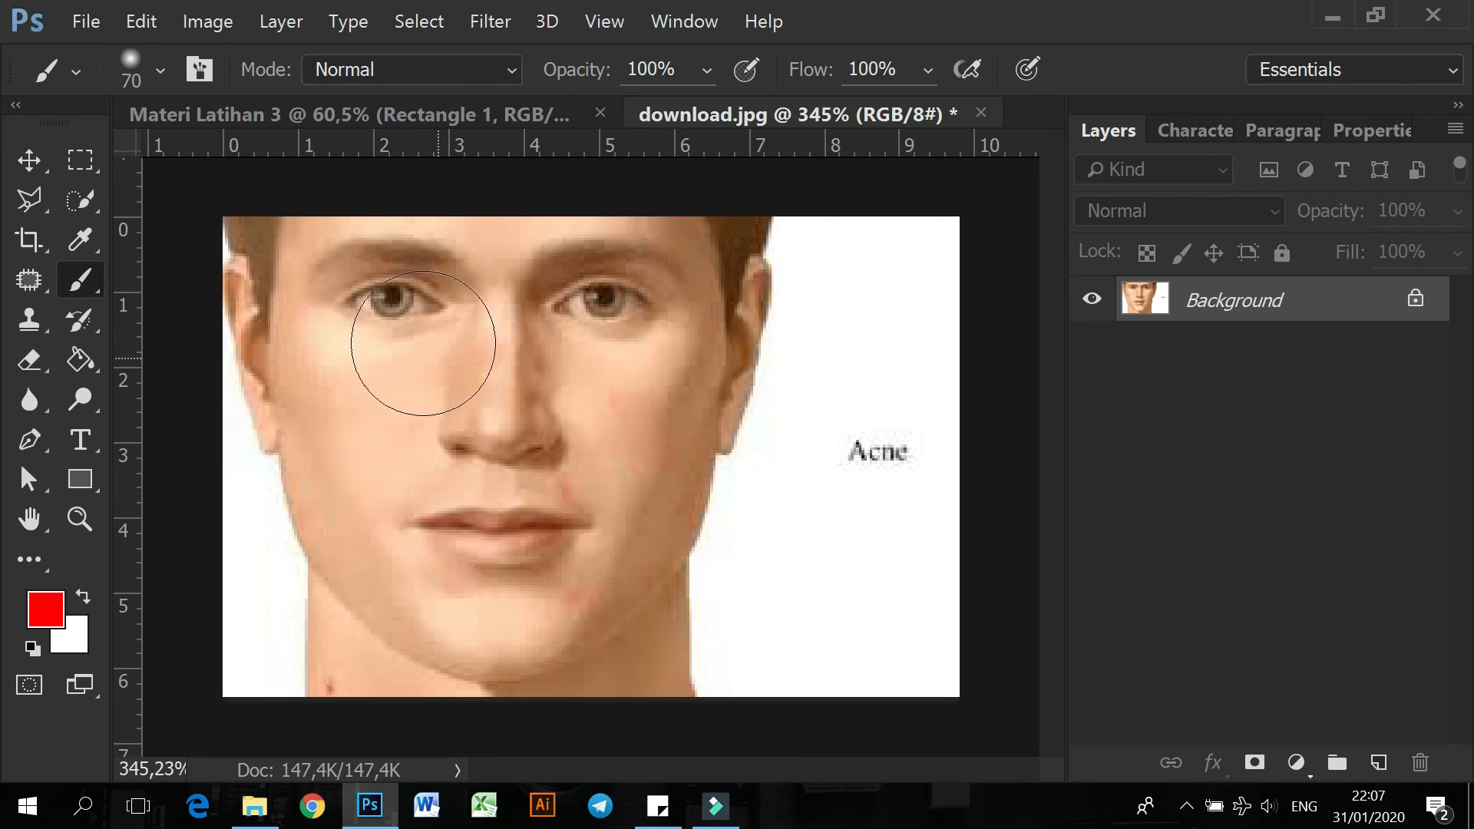
Set the brush size to 75 px and hardness to 100%, try a red dab on the cheek, and undo it
left_click(161, 73)
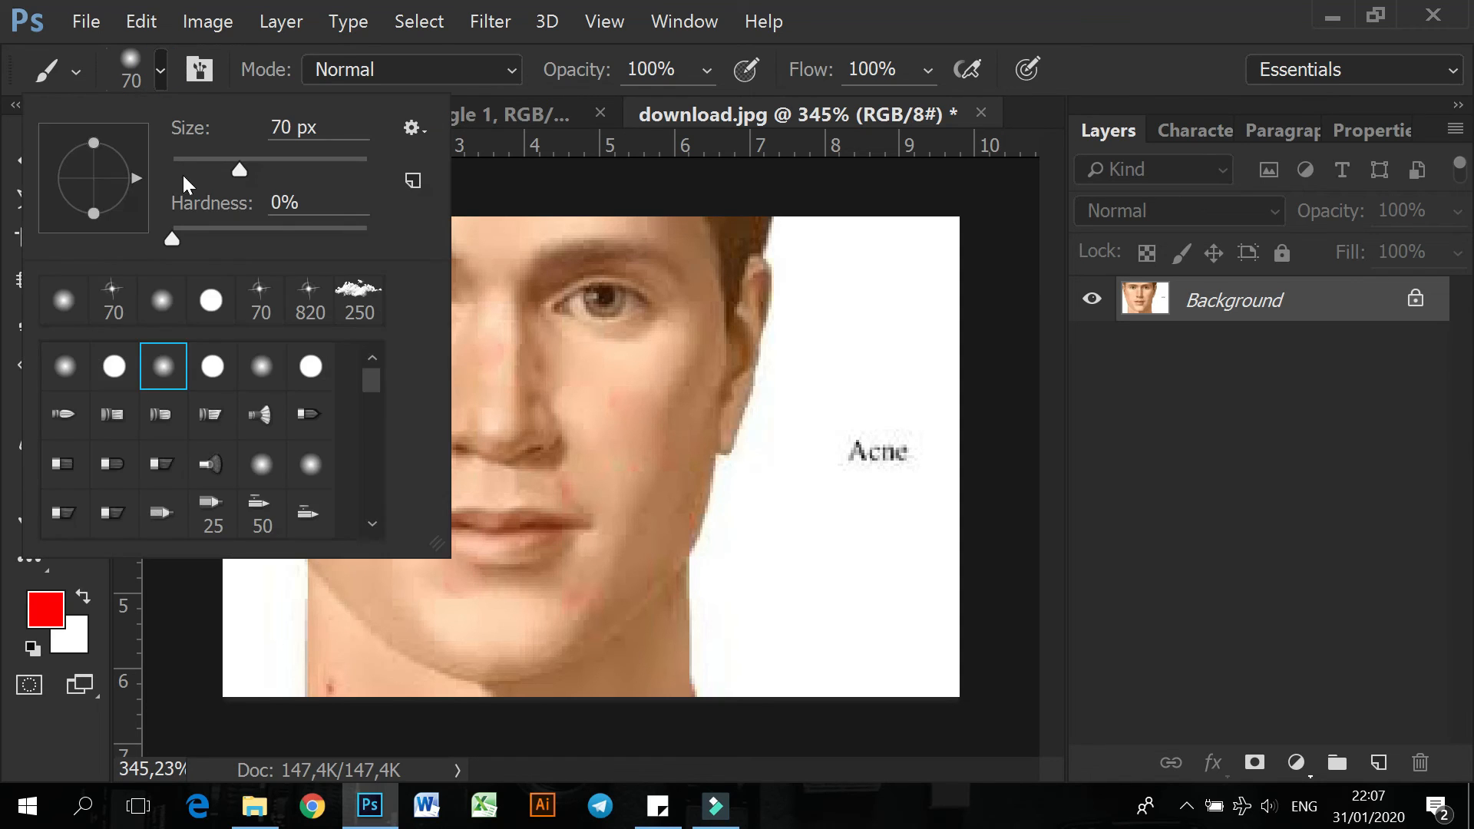
mouse_move(240, 169)
left_mouse_down()
mouse_move(186, 171)
mouse_move(322, 171)
mouse_move(244, 162)
left_mouse_up()
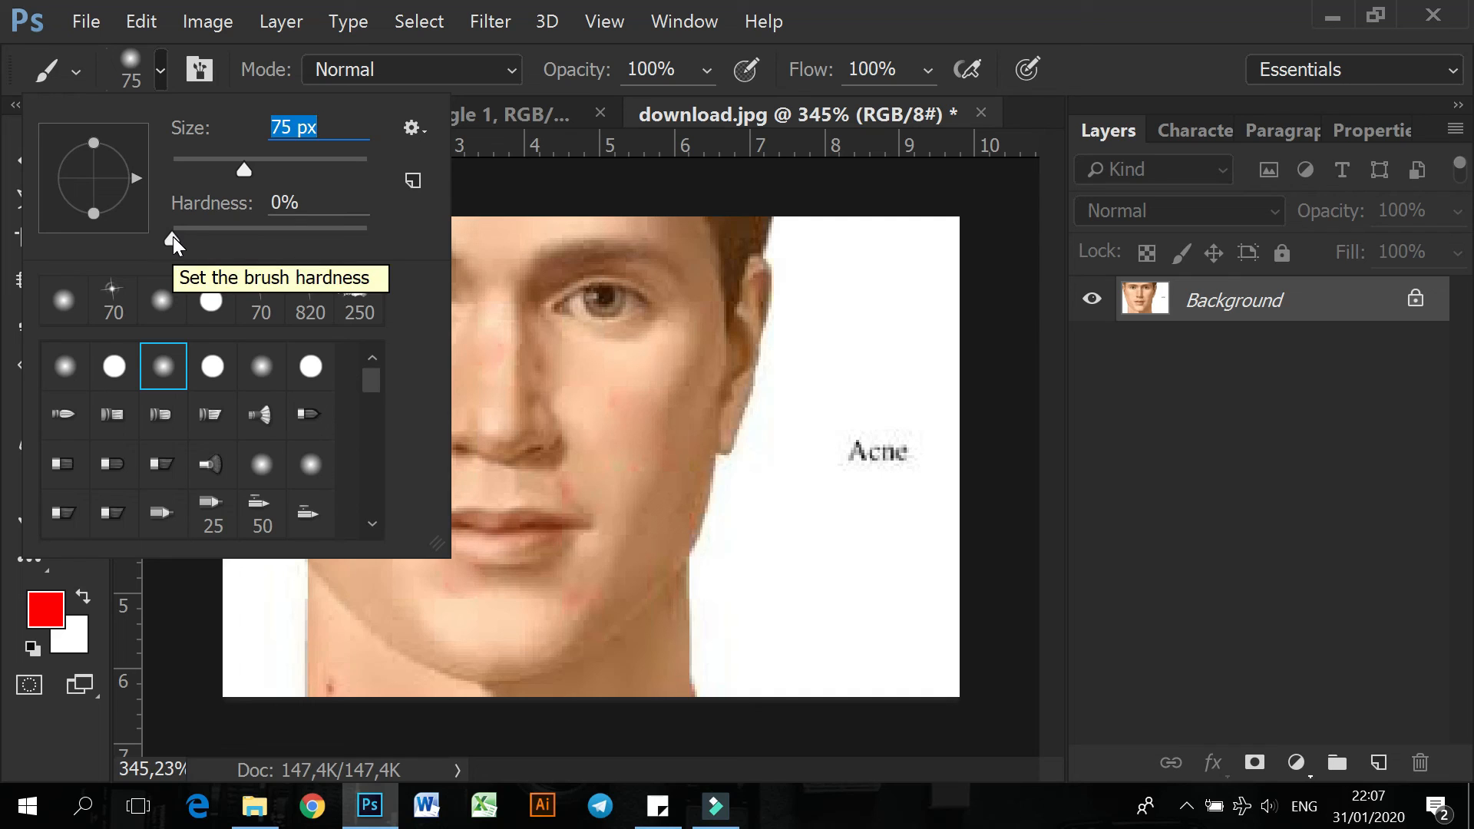
left_click_drag(173, 236, 384, 253)
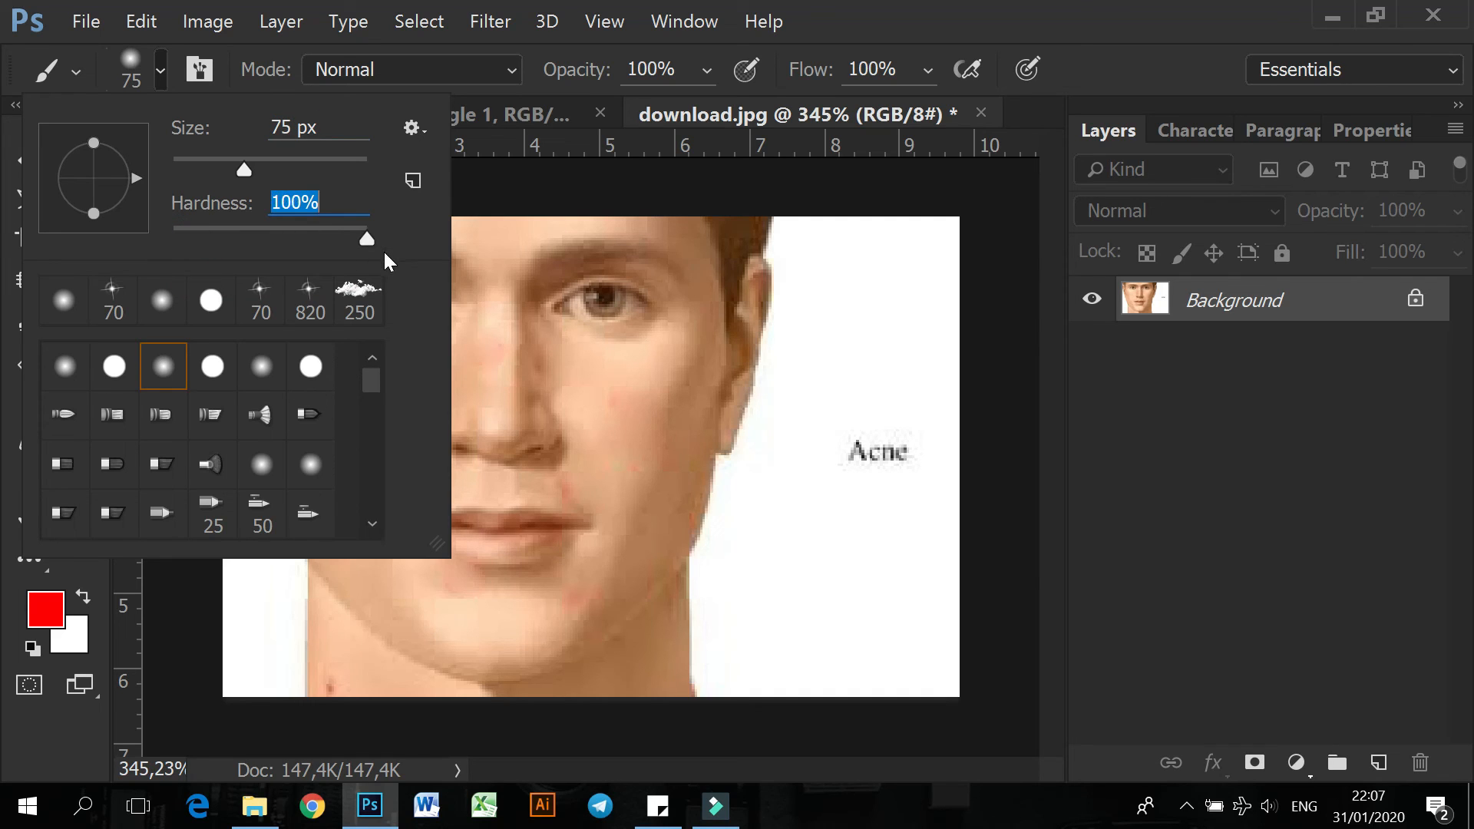
left_click(610, 438)
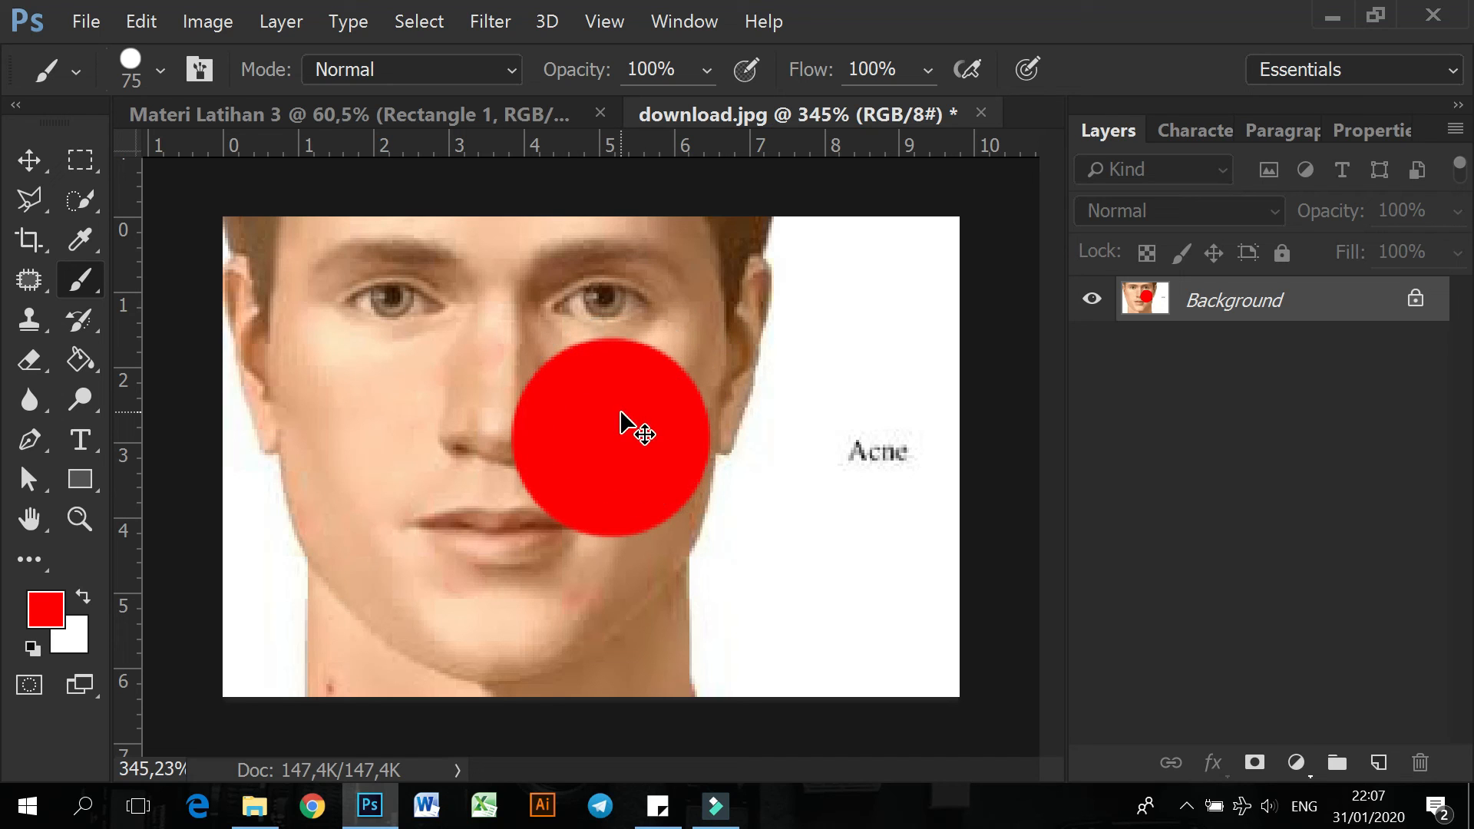
key("ctrl+z")
Set the brush hardness to 16%, paint a soft red spot on the cheek on the right of the face, and activate the Move Tool
left_click(160, 71)
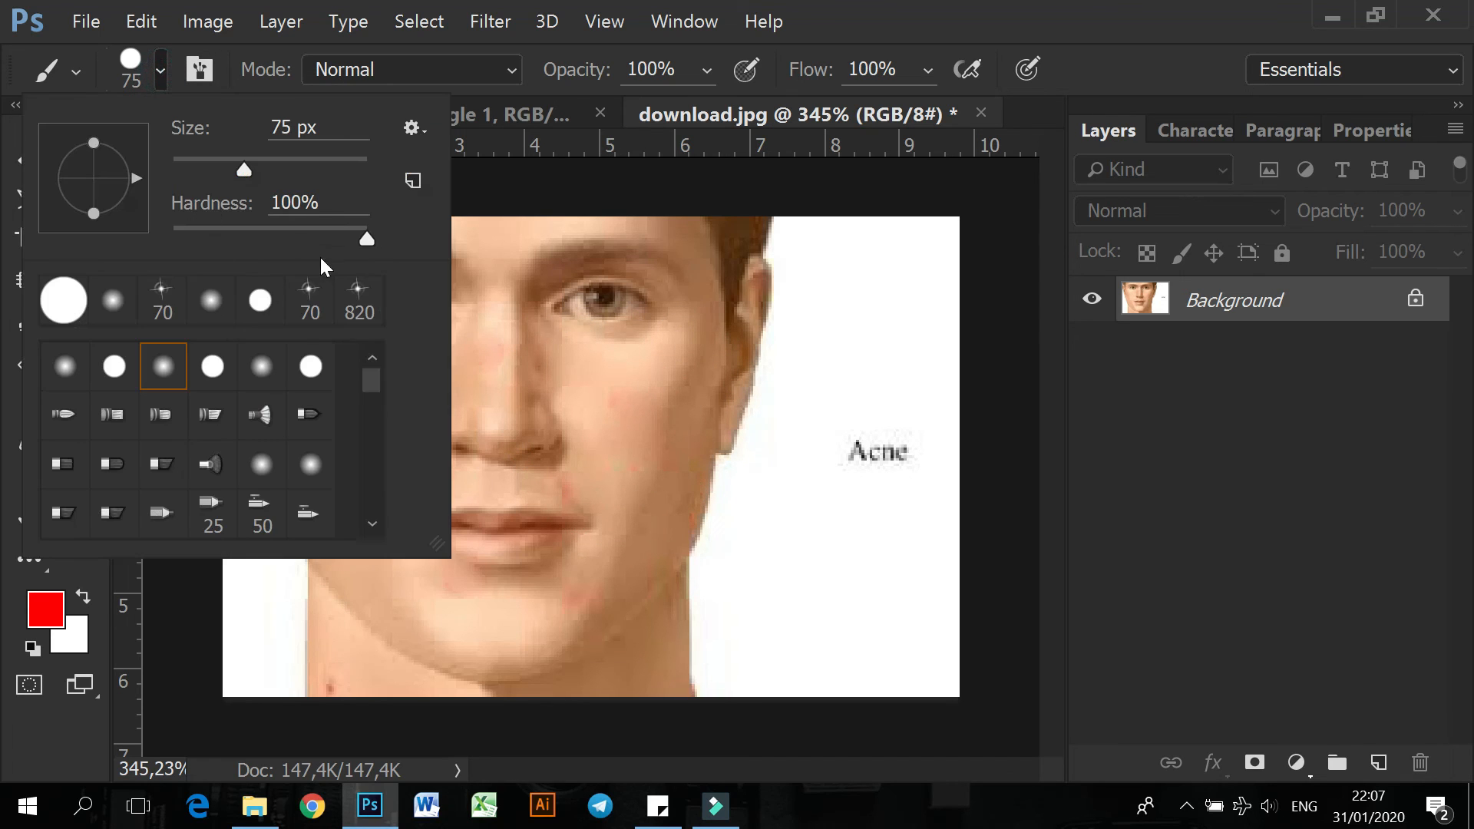
left_click_drag(361, 246, 203, 240)
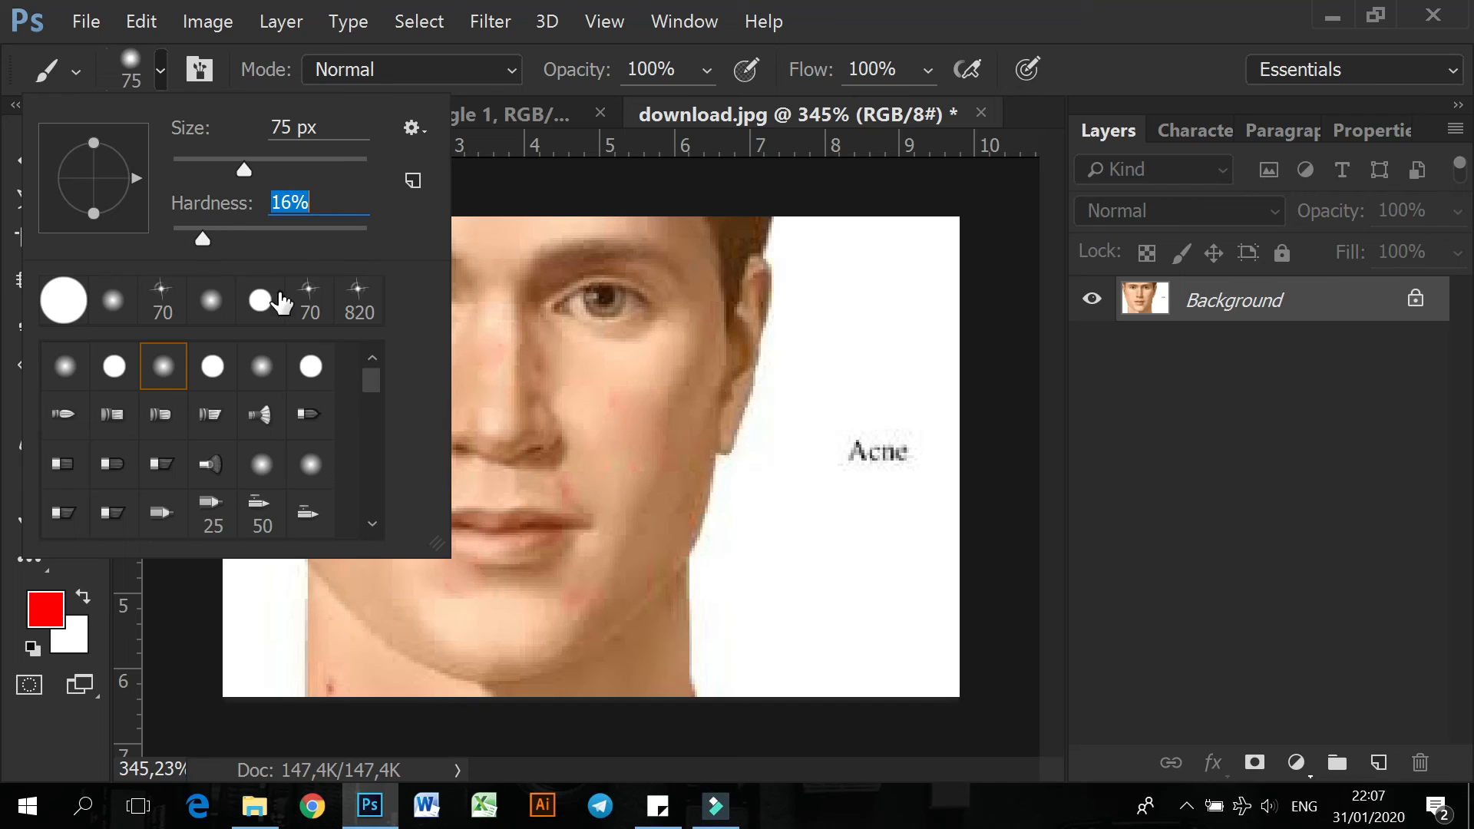
left_click(620, 424)
left_click_drag(619, 421, 615, 384)
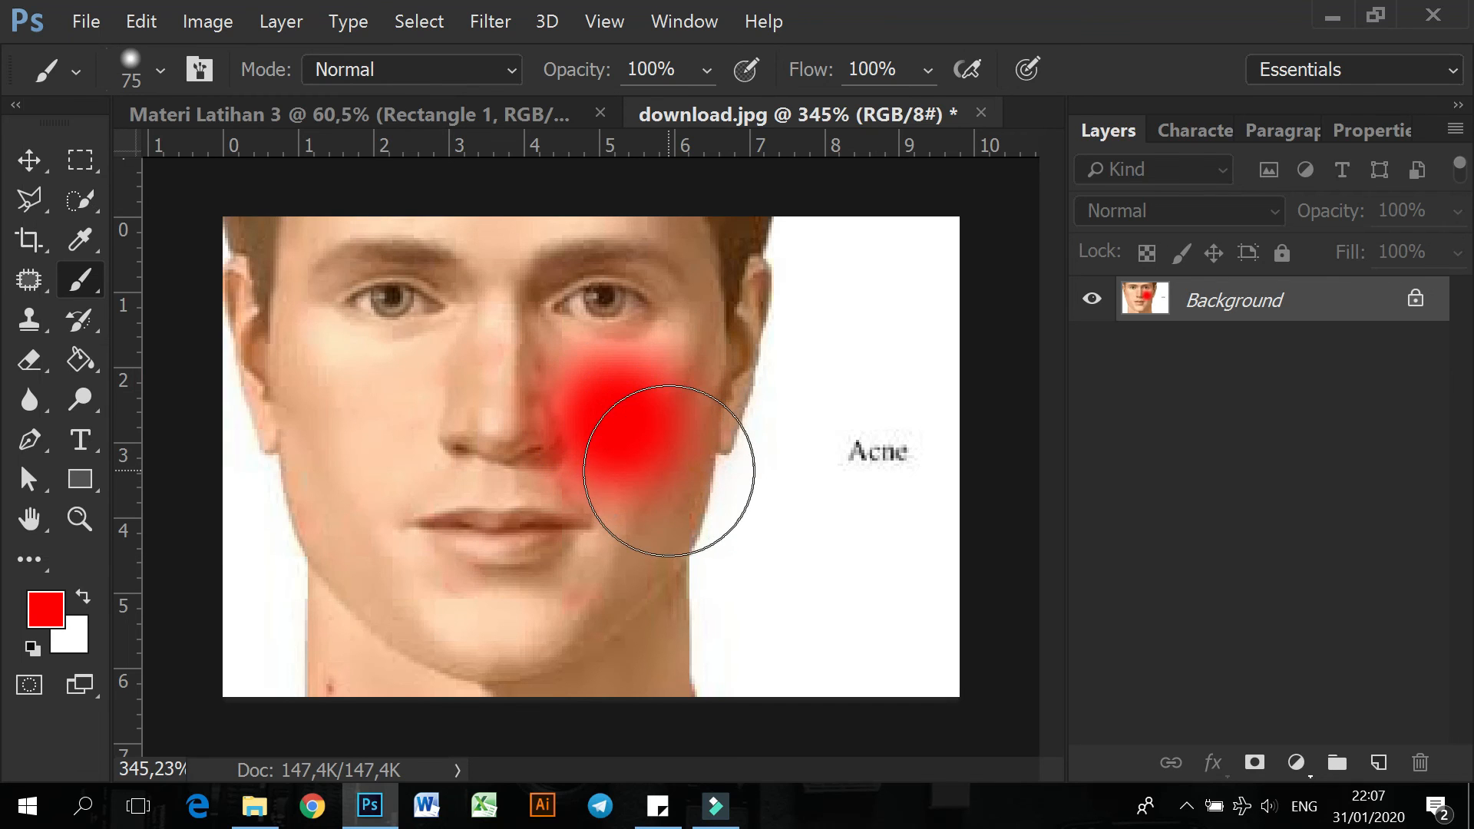
left_click(24, 146)
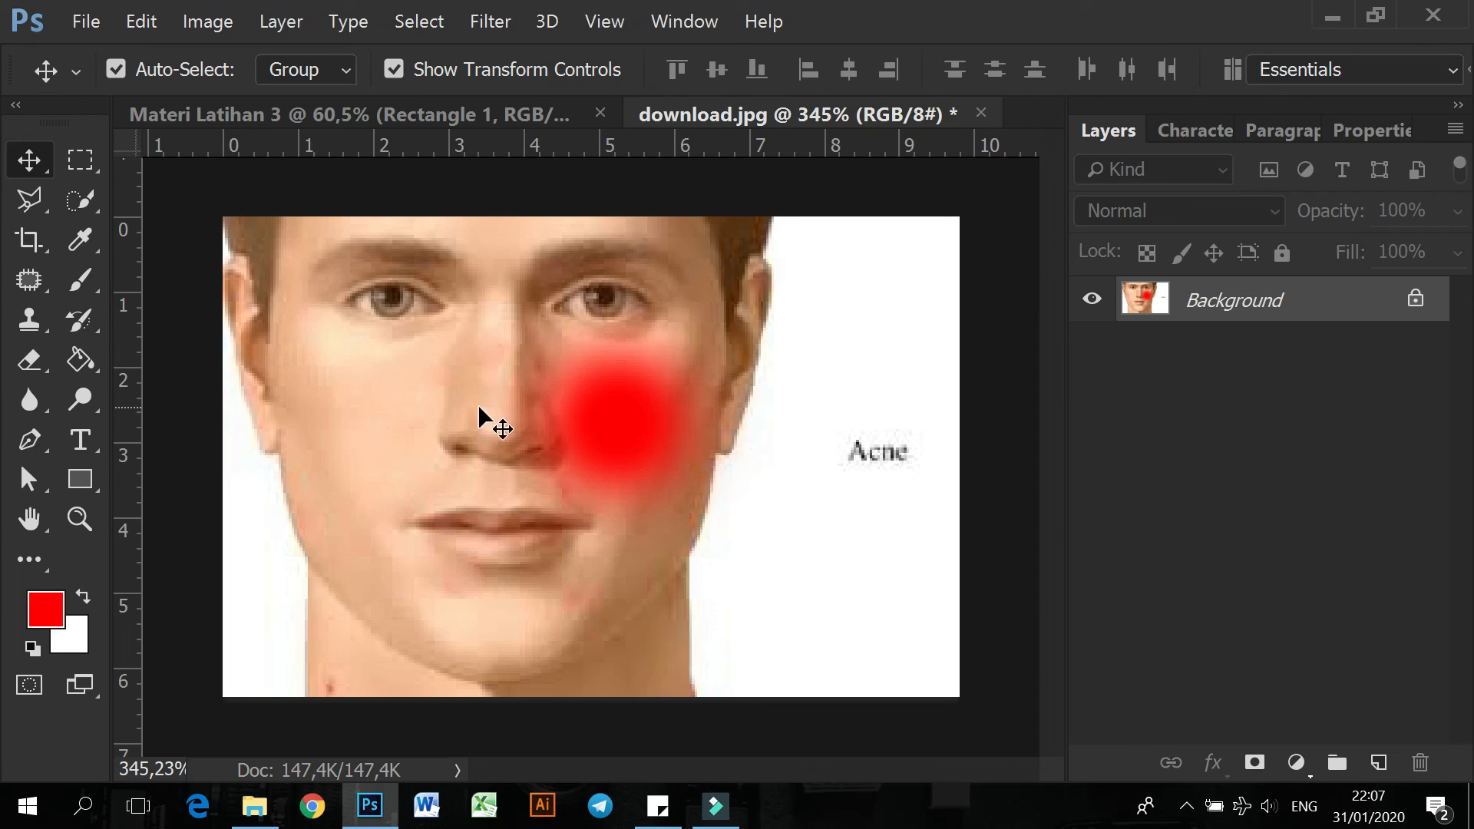
Set the Brush Tool's hardness to 100%, try a hard-edged red dab over the nose bridge, and undo it
left_click(81, 281)
left_click(158, 73)
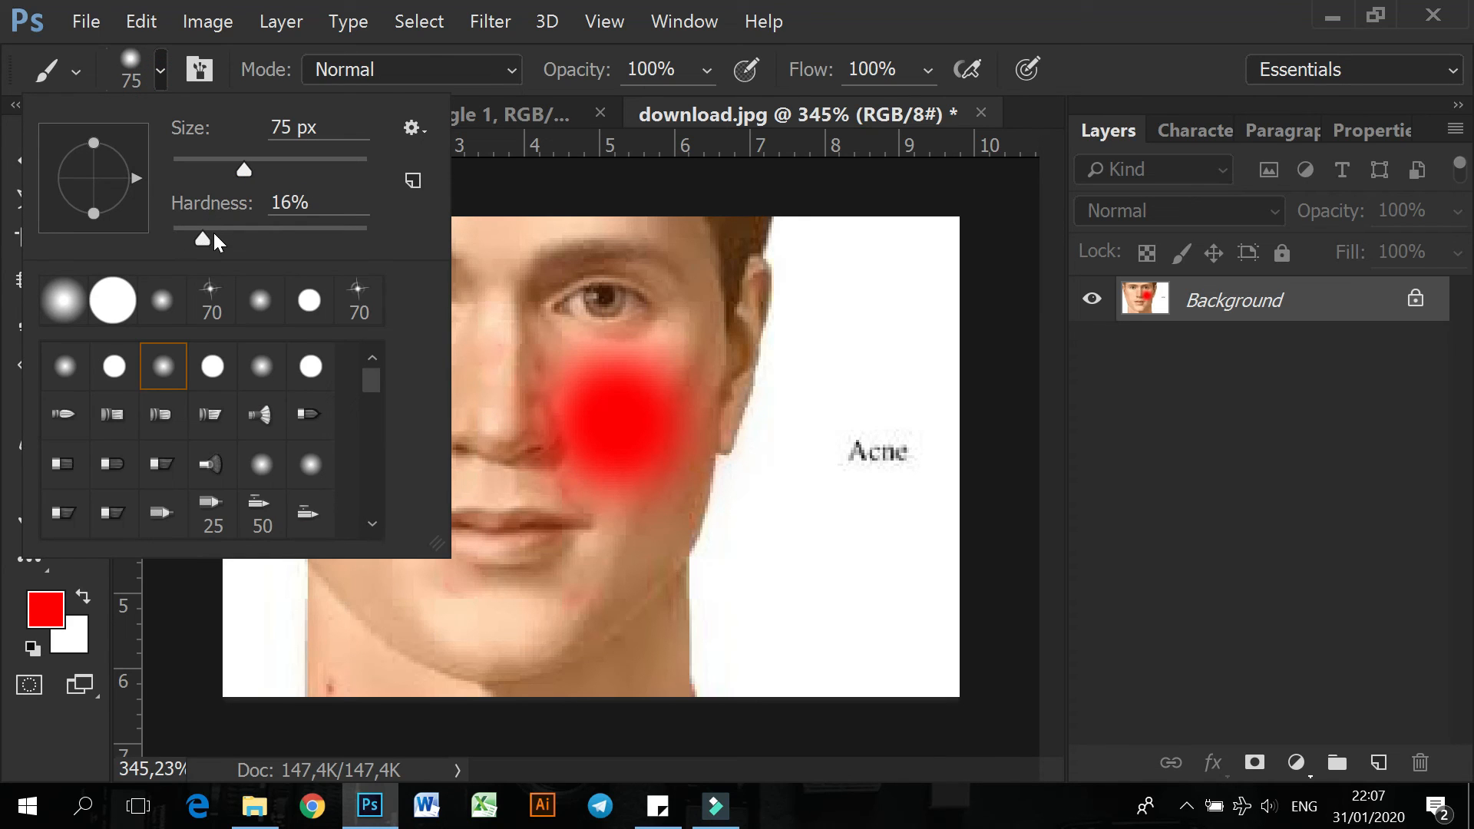
left_click_drag(259, 237, 395, 240)
left_click(517, 319)
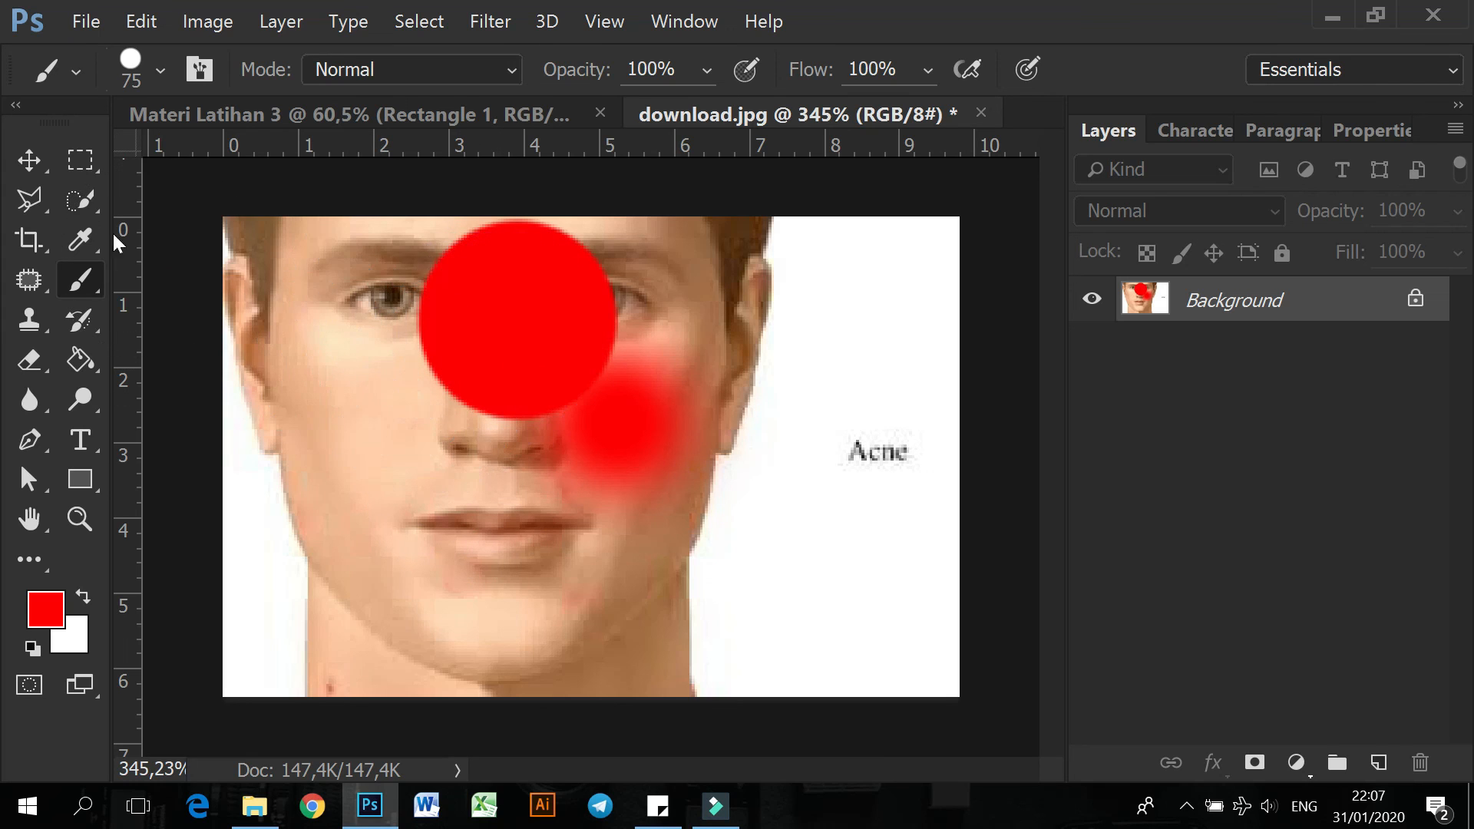
key("v")
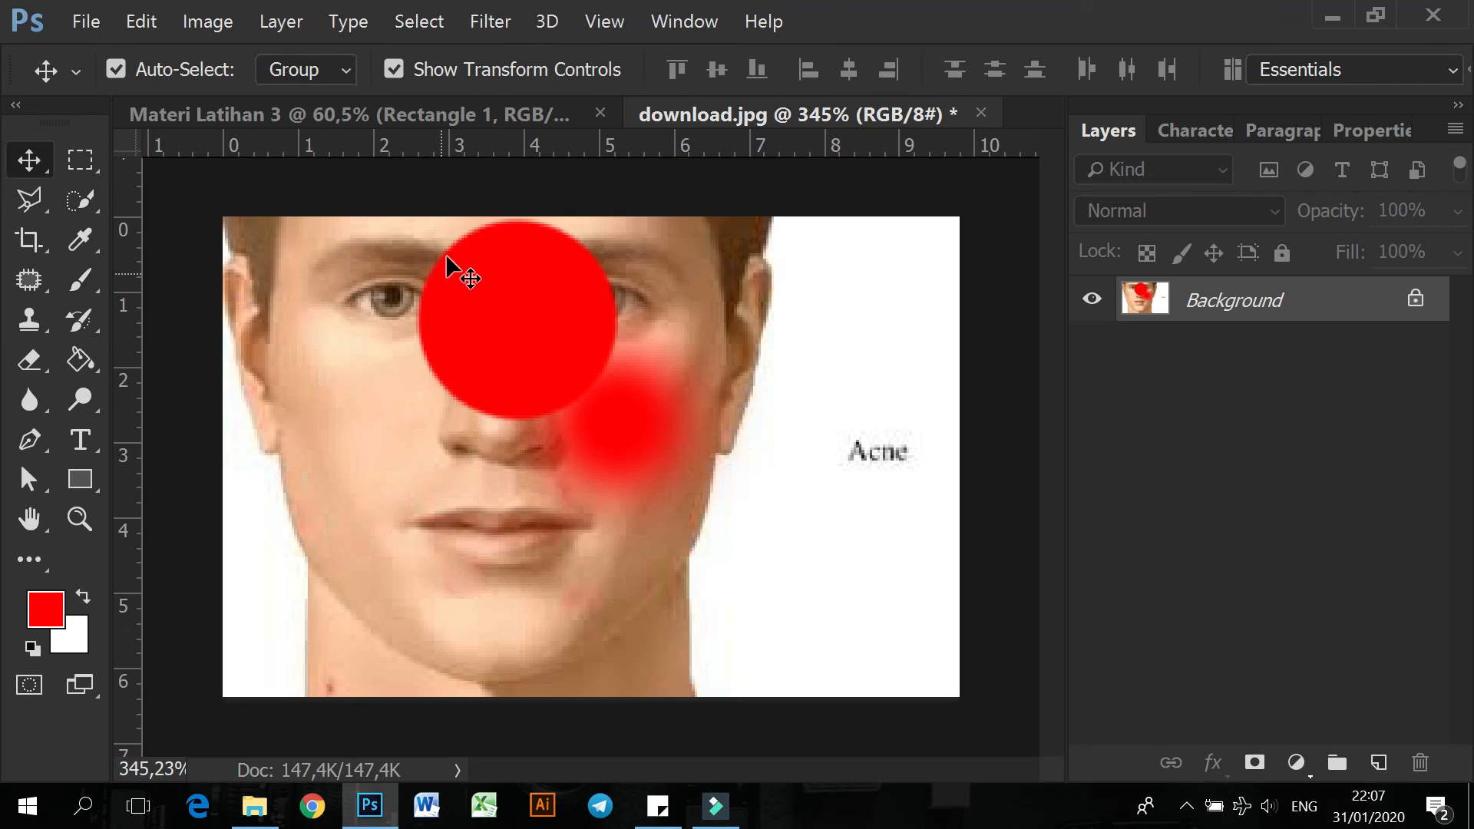
key("ctrl+z")
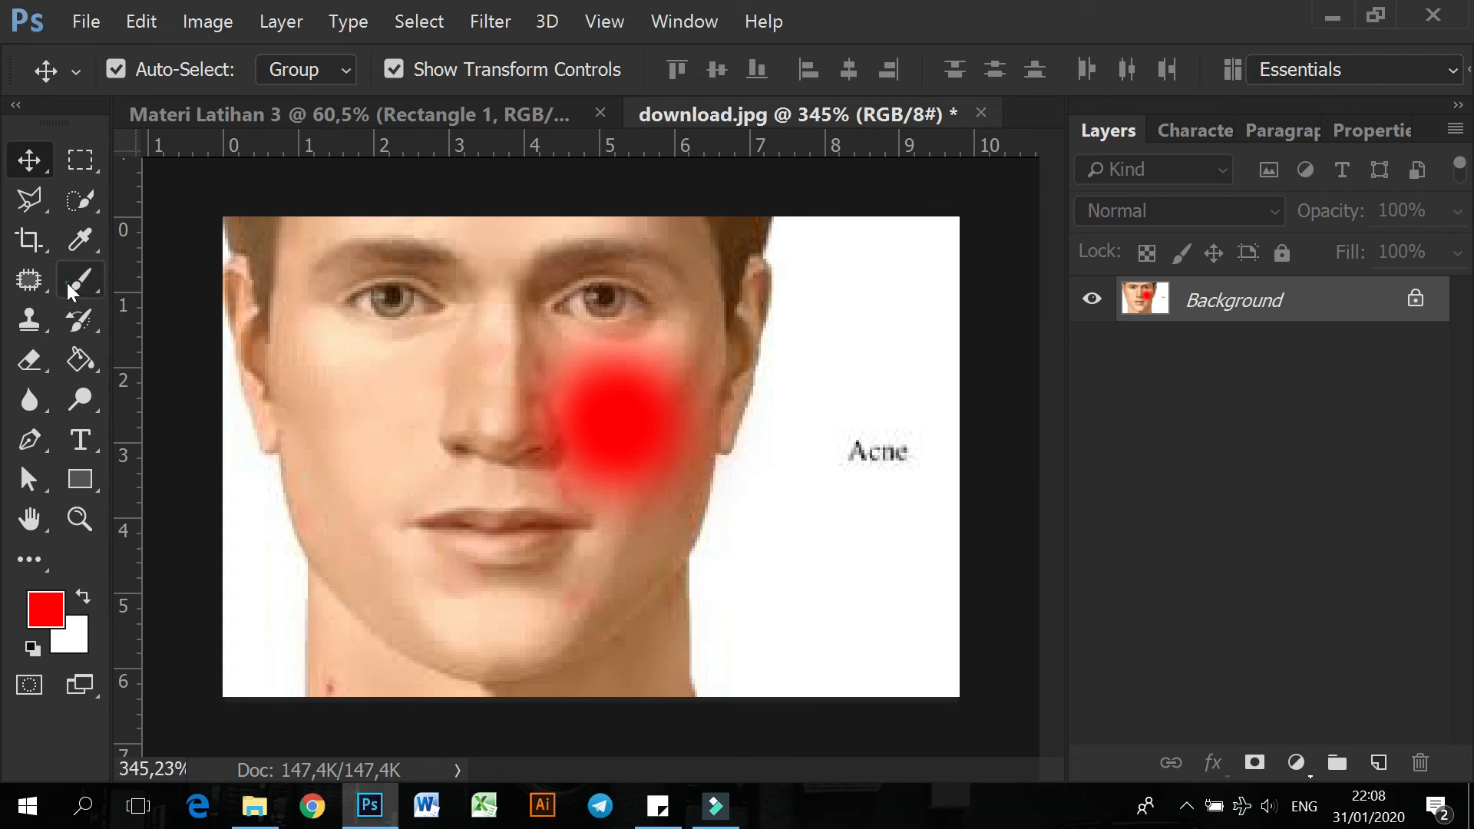
Set the Brush Tool's opacity to 50%, try semi-transparent red dabs on the cheek on the left of the face, and undo each one
left_click(69, 281)
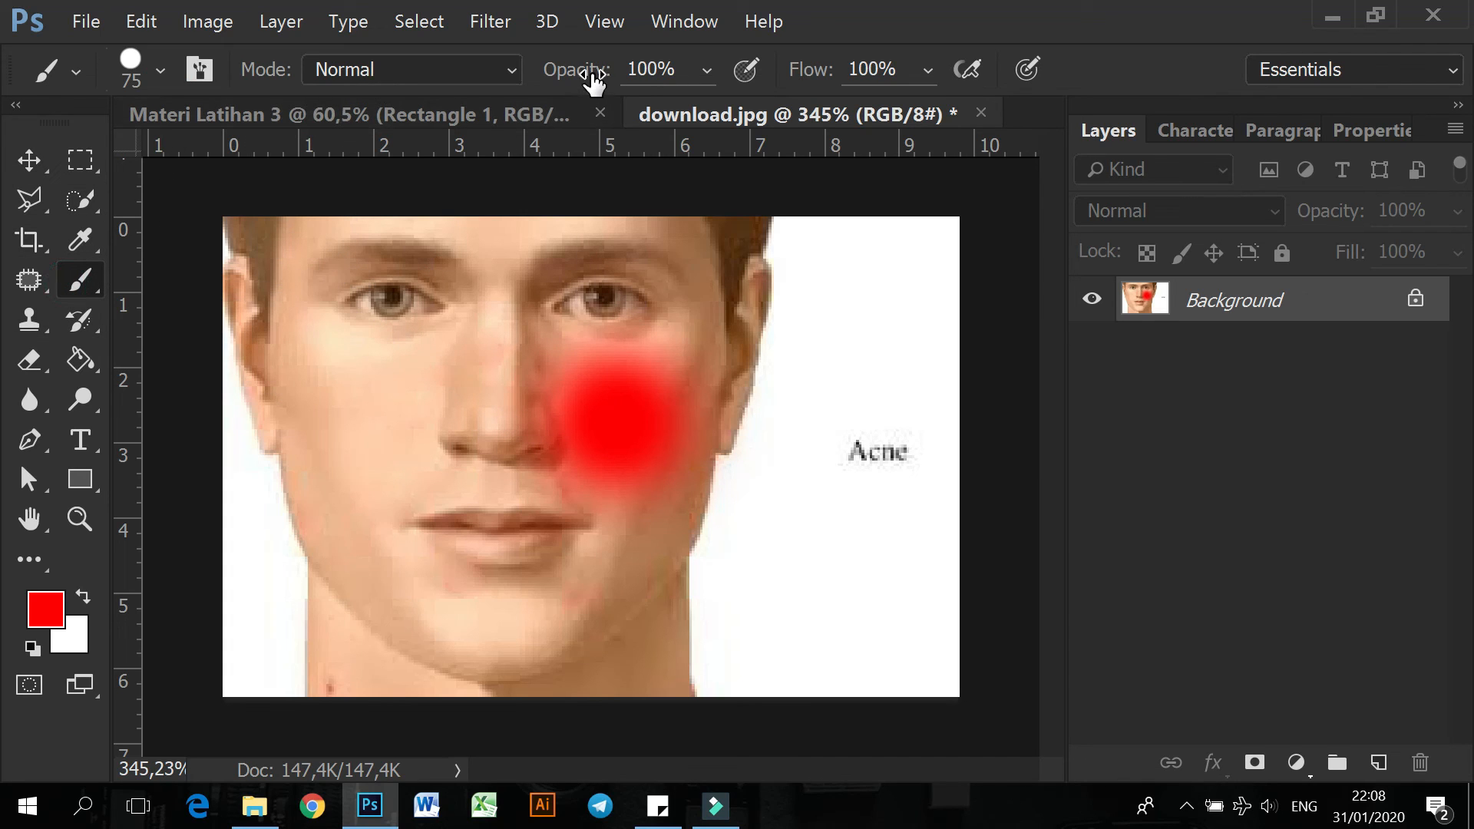
left_click_drag(591, 73, 507, 67)
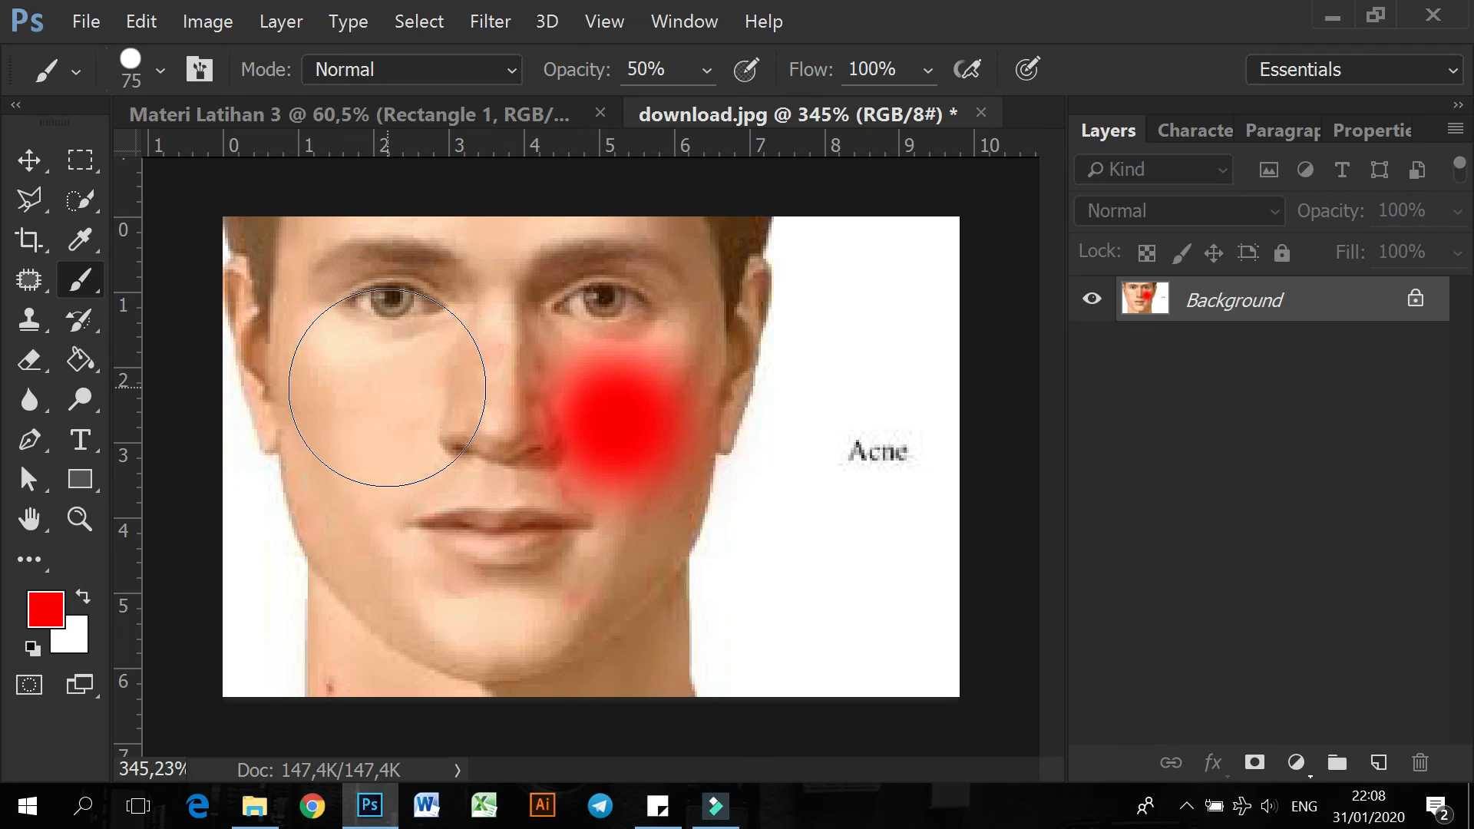
left_click(387, 388)
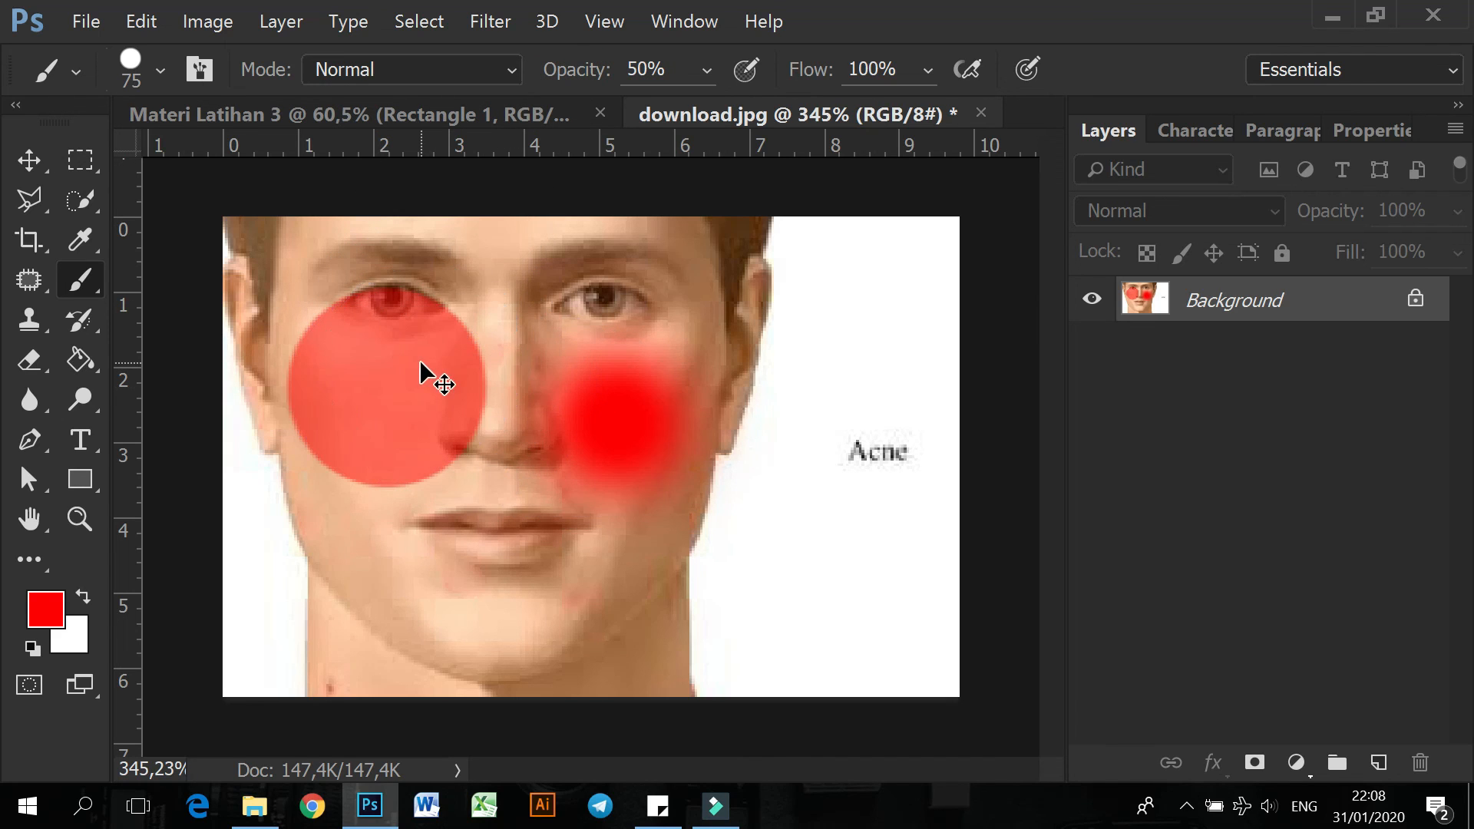
key("ctrl+z")
left_click(367, 437)
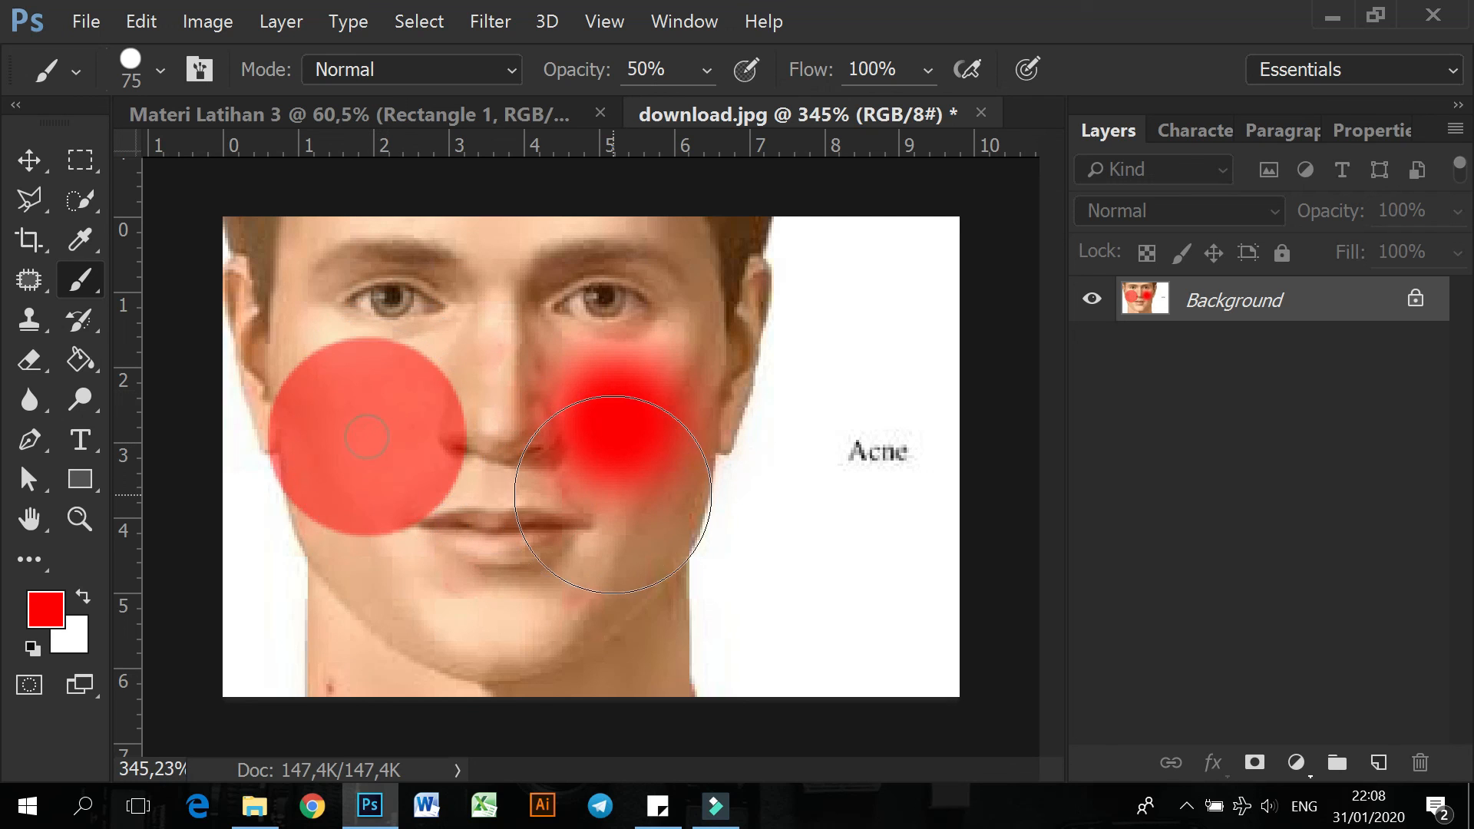
key("ctrl+z")
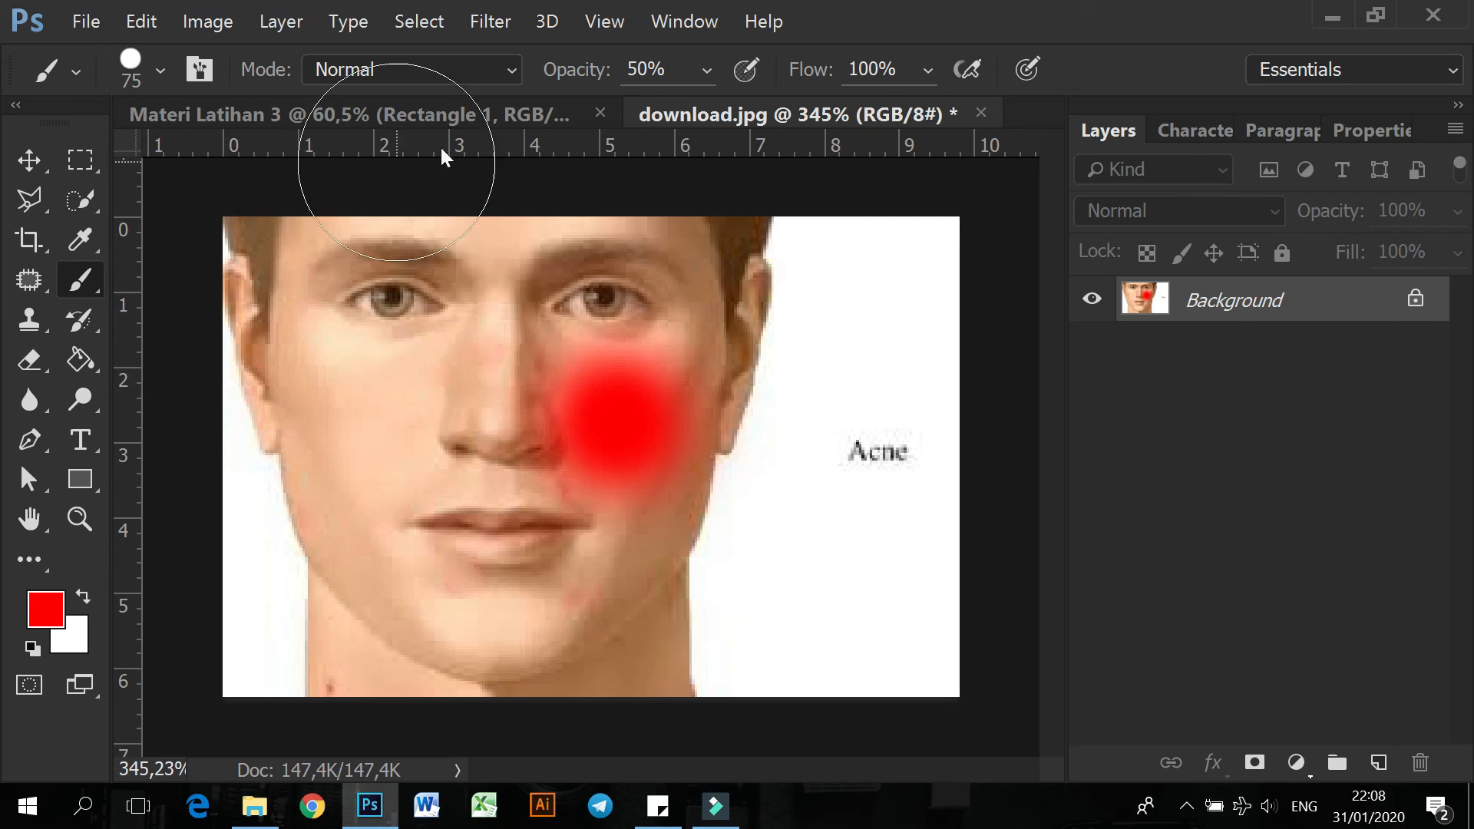
Set the Brush Tool's opacity to 21%, try a faint red dab on the cheek on the left of the face, and undo it
left_click_drag(530, 69, 505, 77)
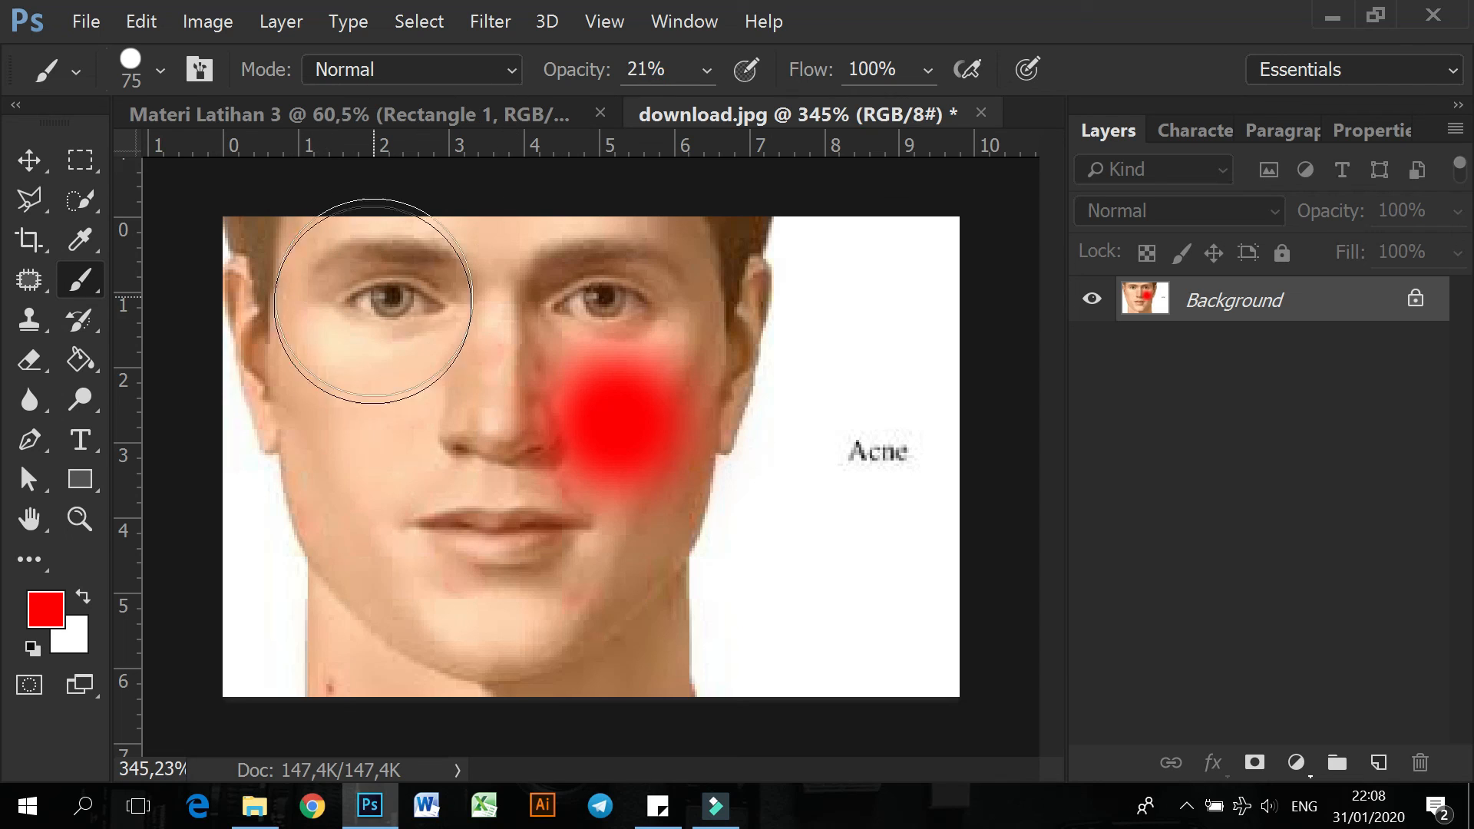
left_click(380, 388)
key("ctrl+z")
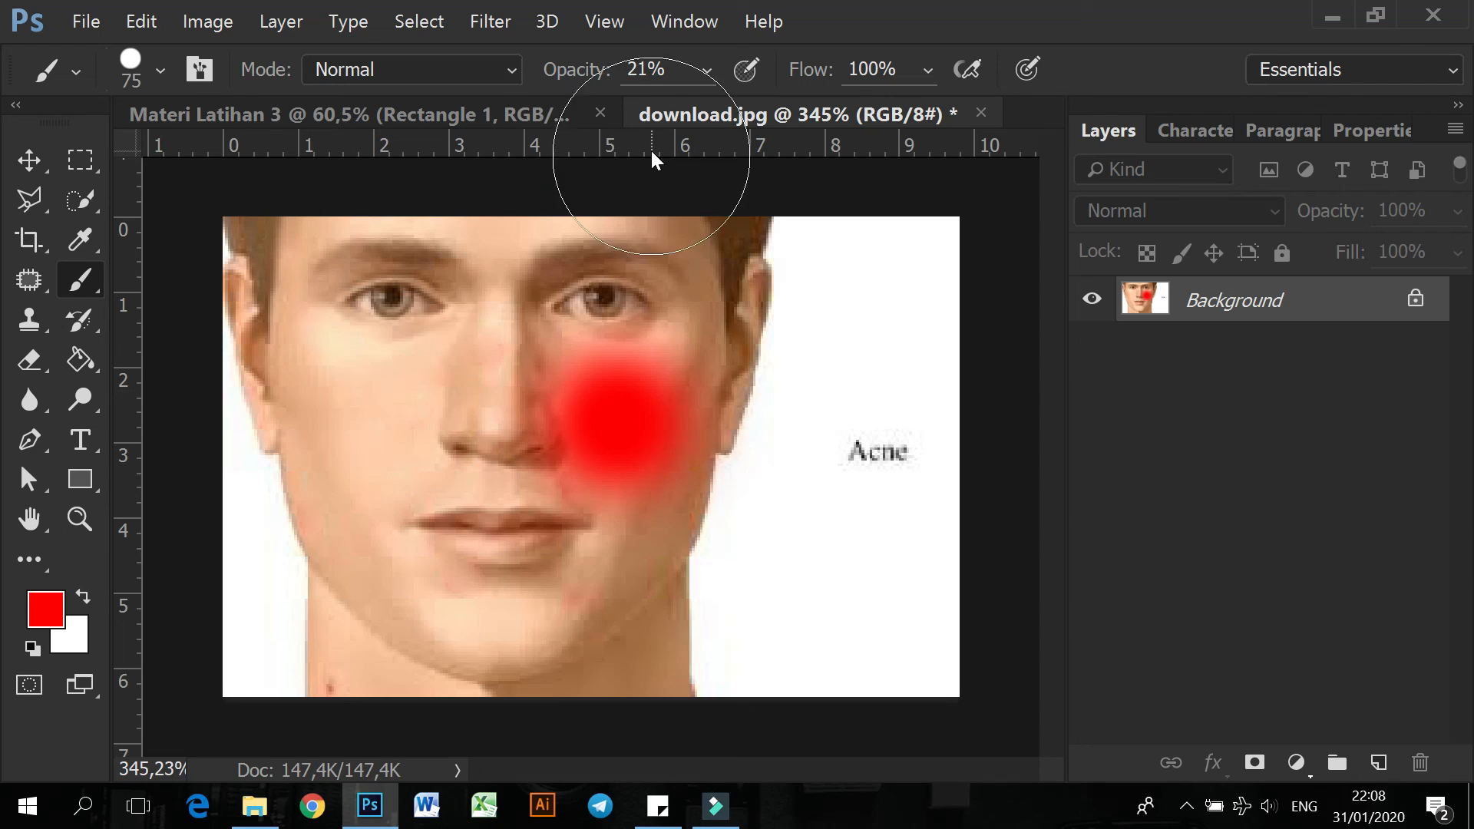
Set the brush opacity to 100%, try solid red dabs around the eye and cheek on the left of the face, and undo each one
left_click_drag(579, 79, 625, 181)
left_click(400, 367)
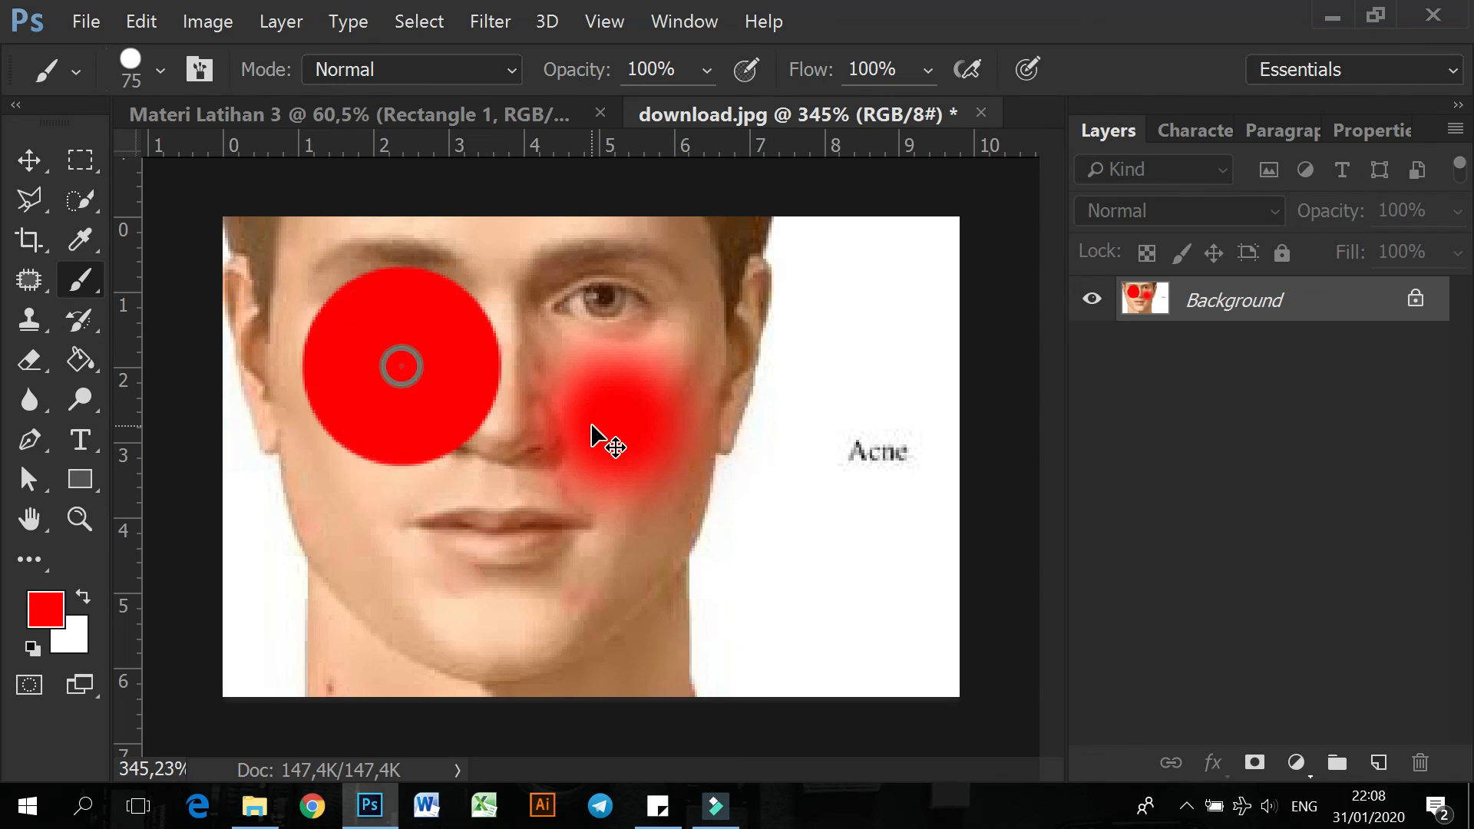
key("ctrl+z")
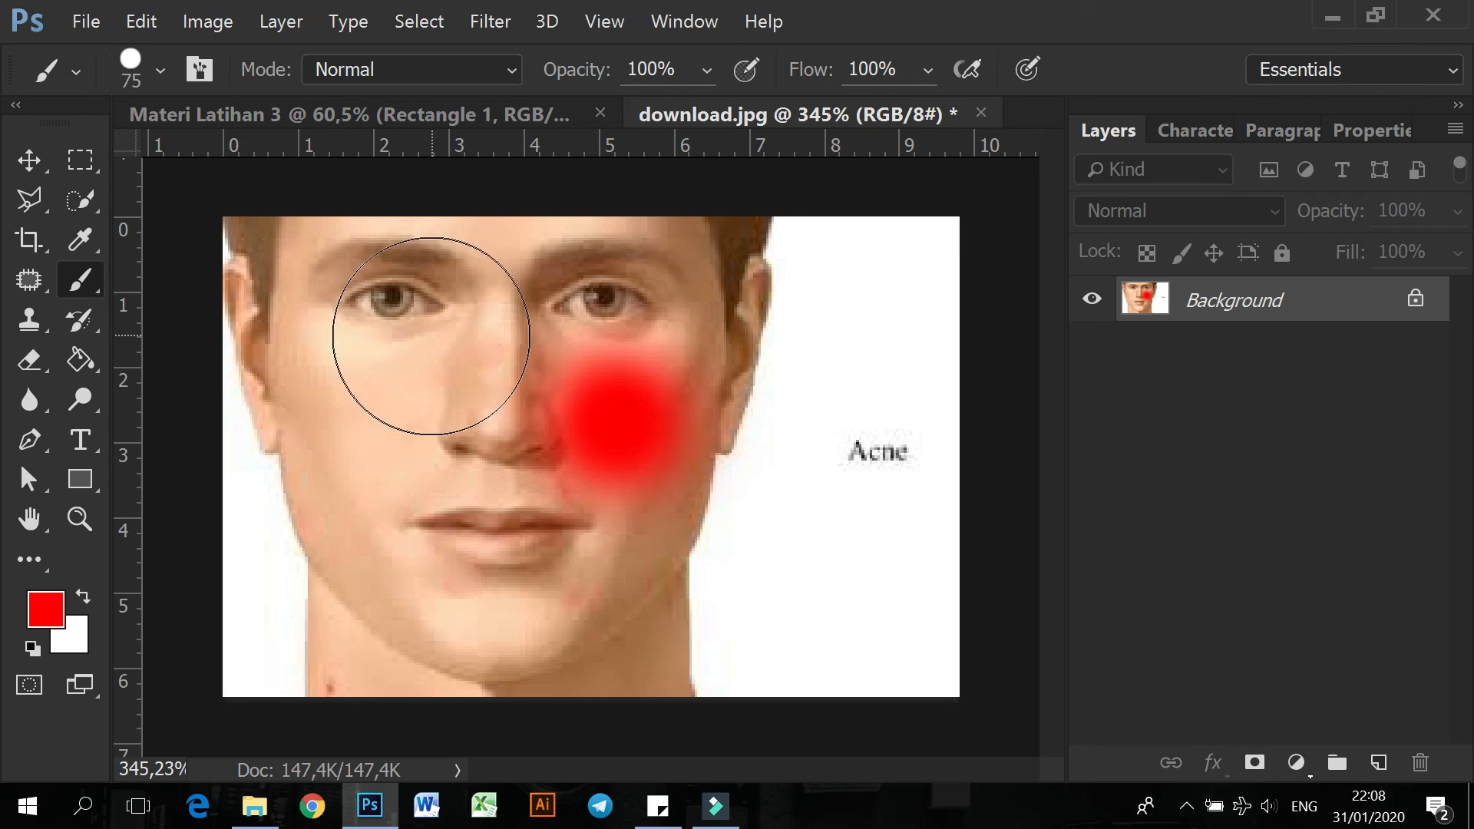
left_click(383, 384)
key("ctrl+z")
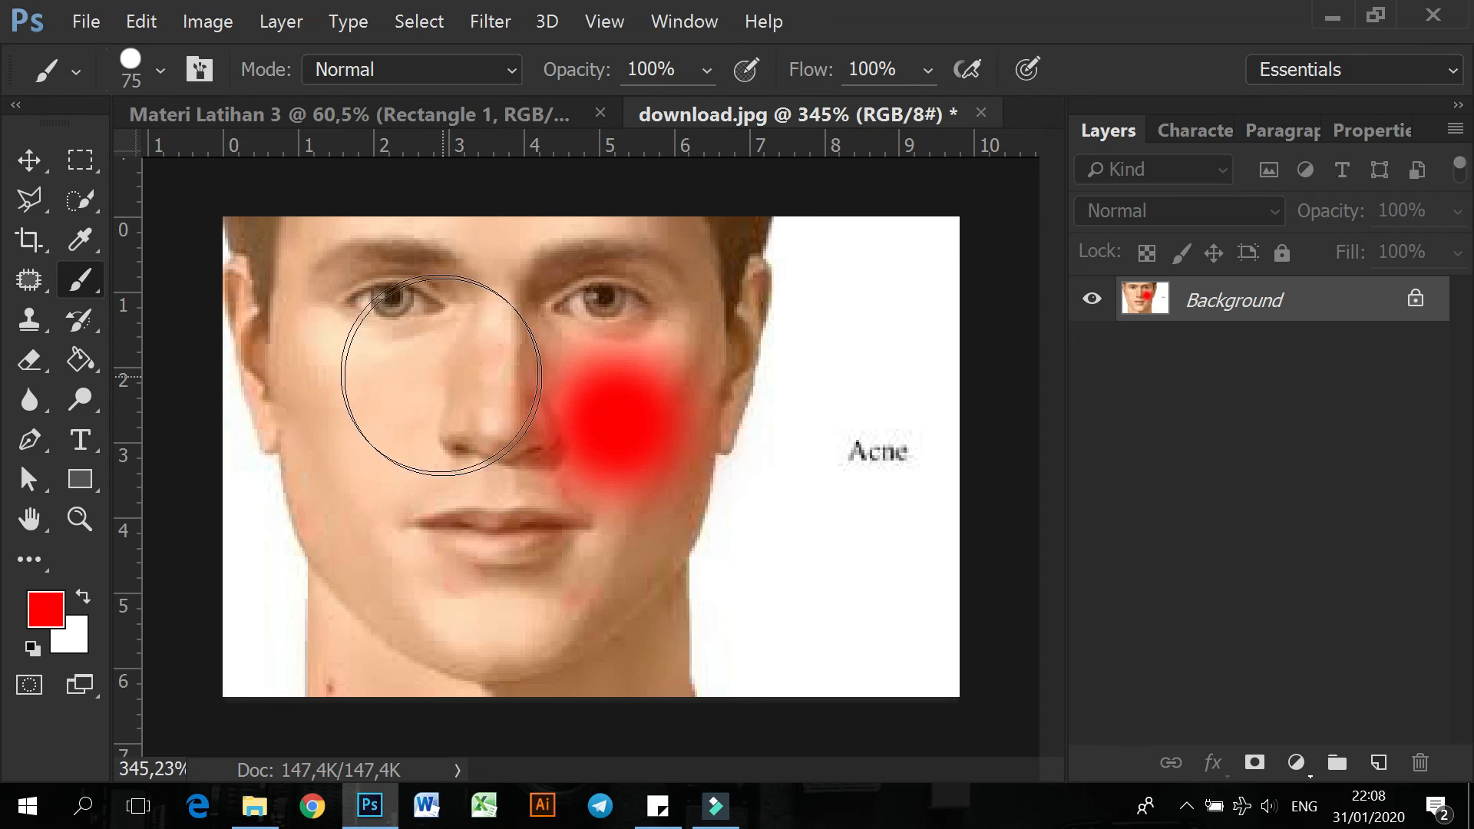
left_click(399, 299)
key("ctrl+z")
Paint one red dab on each cheek with the brush at 31% opacity and 50 px size, and activate the Move Tool
left_click_drag(572, 77, 467, 82)
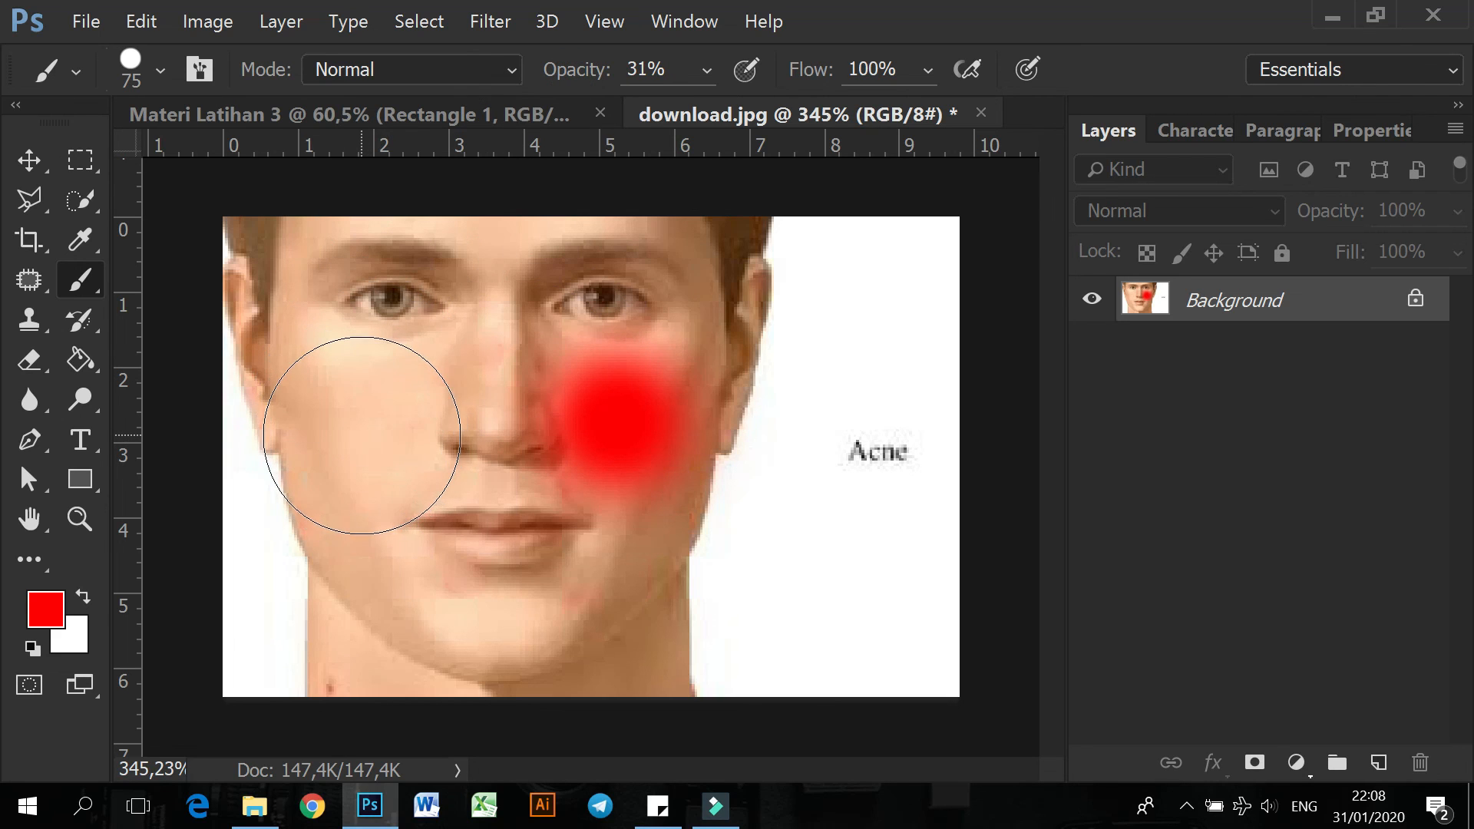
key("bracketleft")
key("bracketleft")
key("bracketleft")
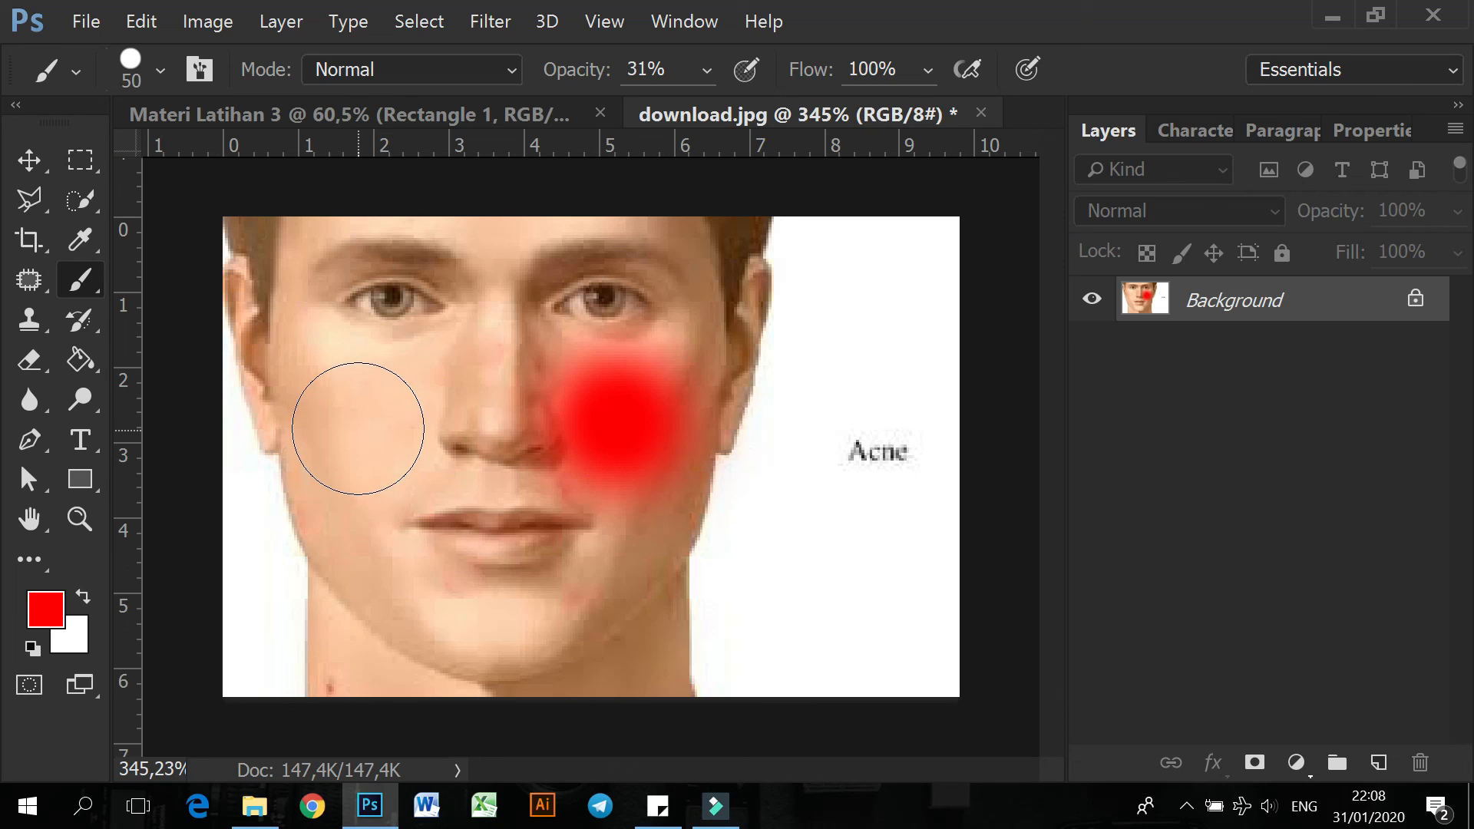
left_click(358, 427)
left_click(623, 423)
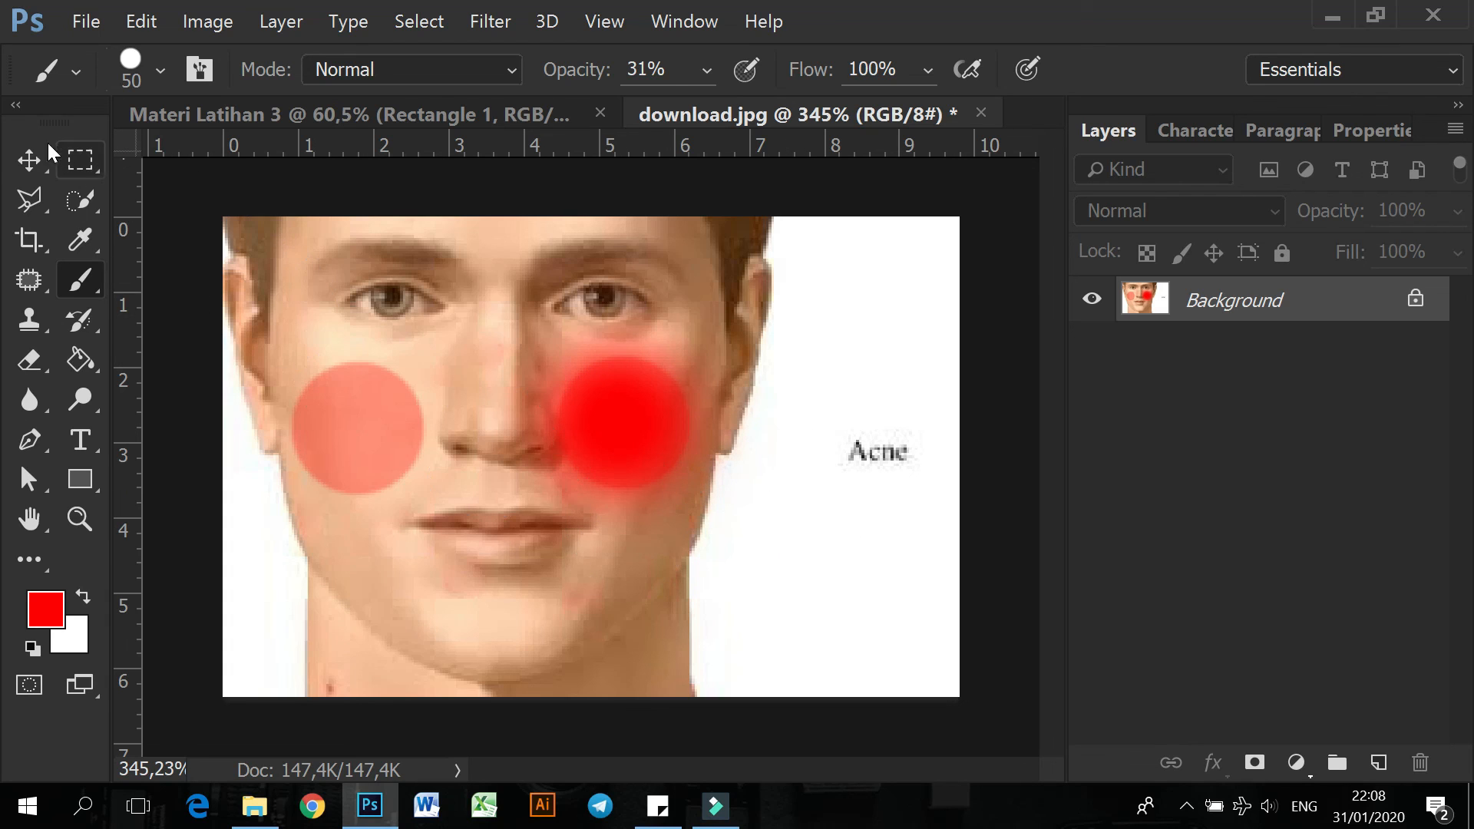
left_click(31, 160)
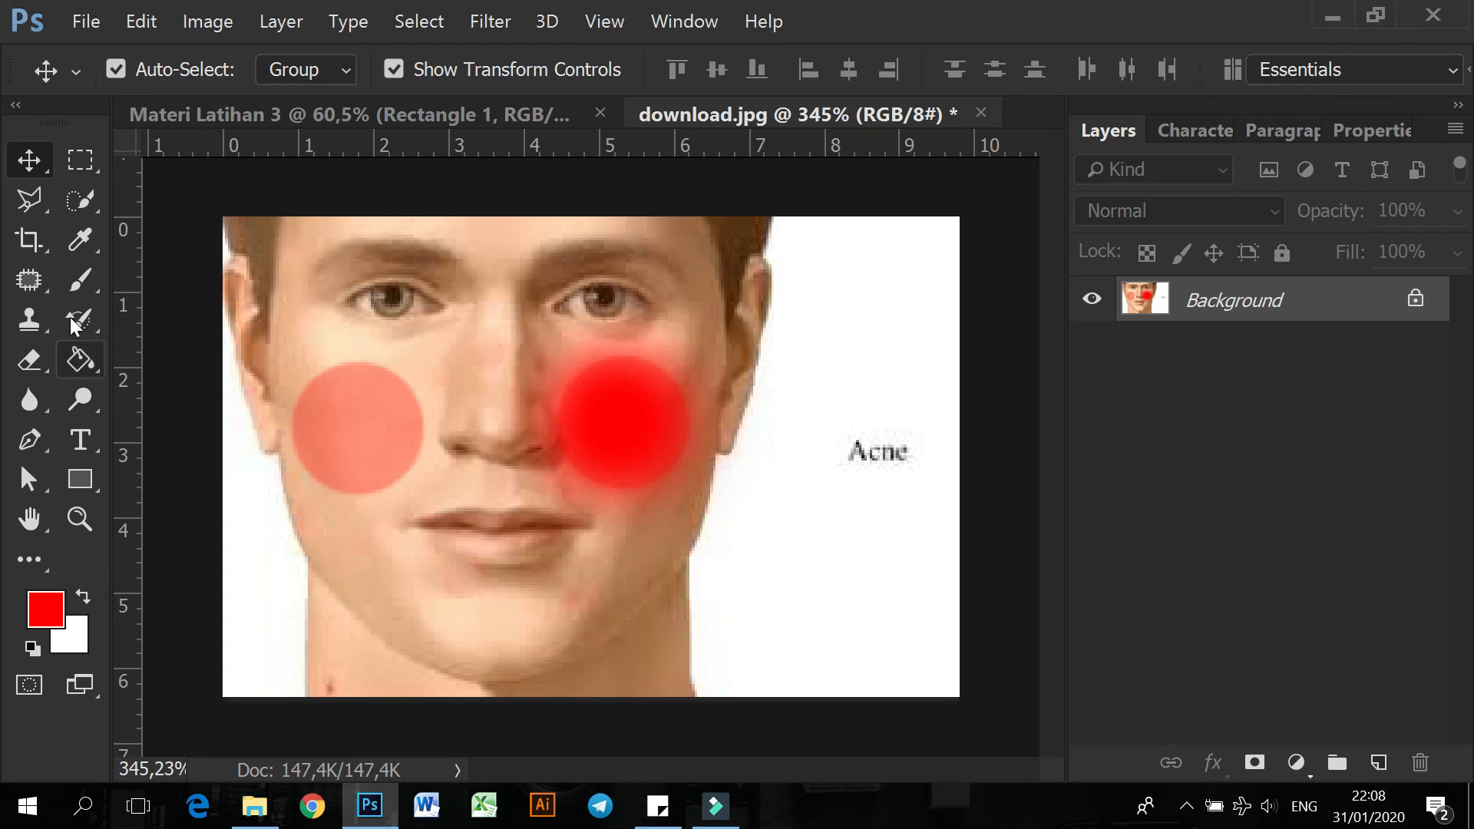